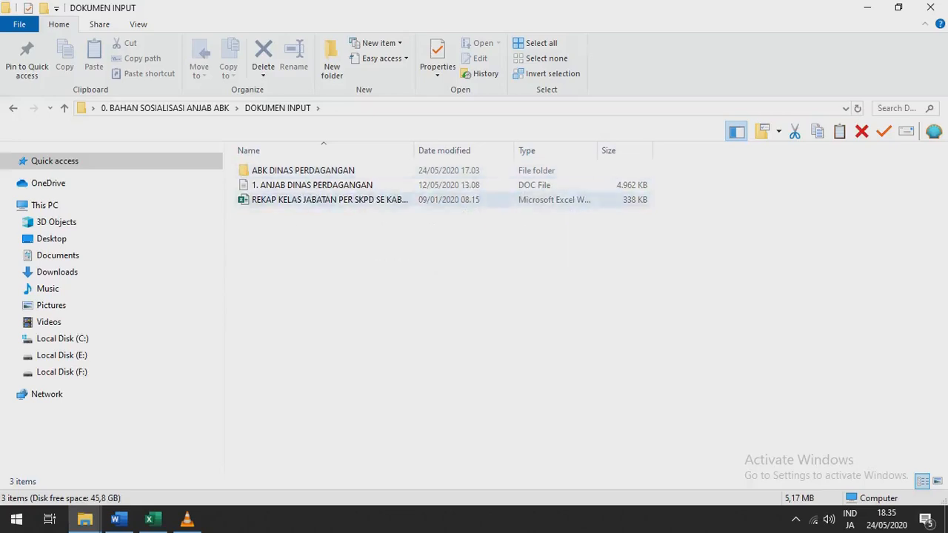
Open the 1. ANJAB DINAS PERDAGANGAN document and the 1. ABK KEPALA DINAS workbook in the ABK DINAS PERDAGANGAN folder for review
click(319, 185)
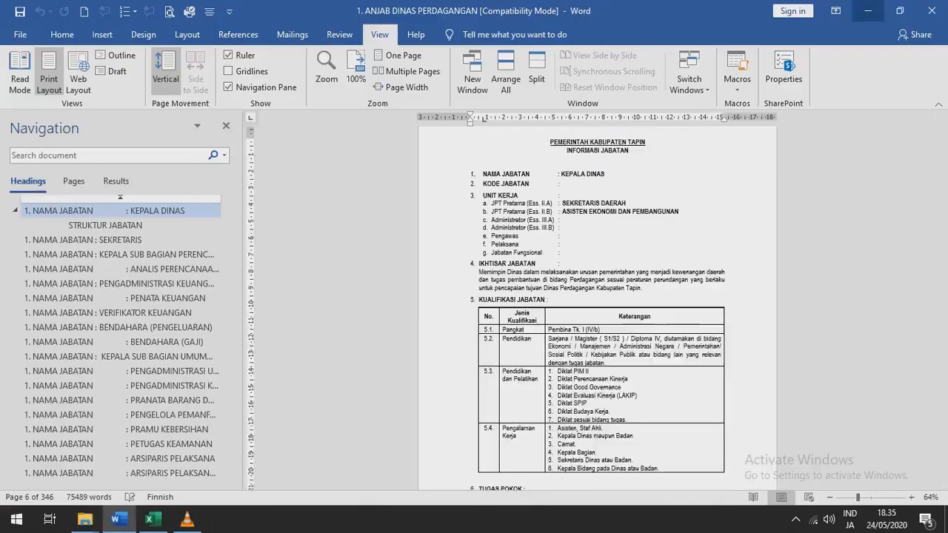
click(867, 11)
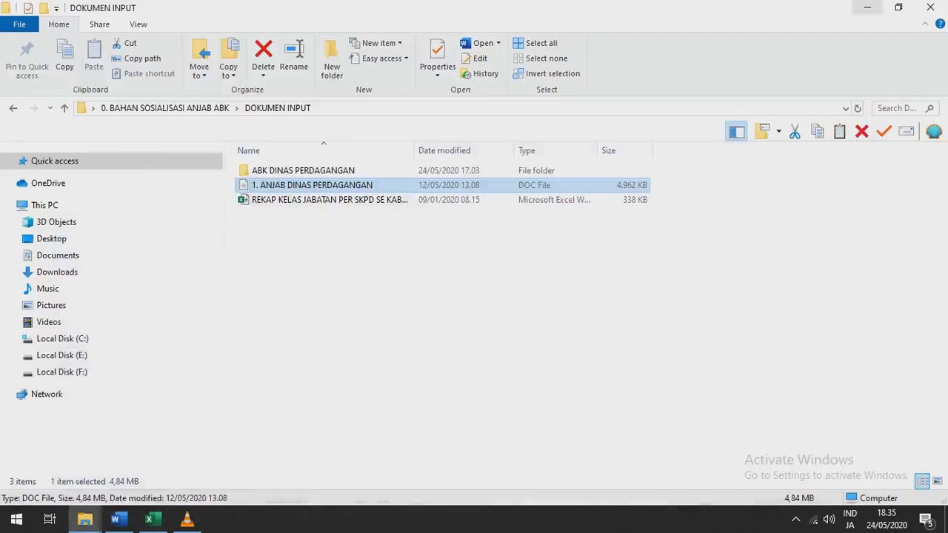
double_click(303, 170)
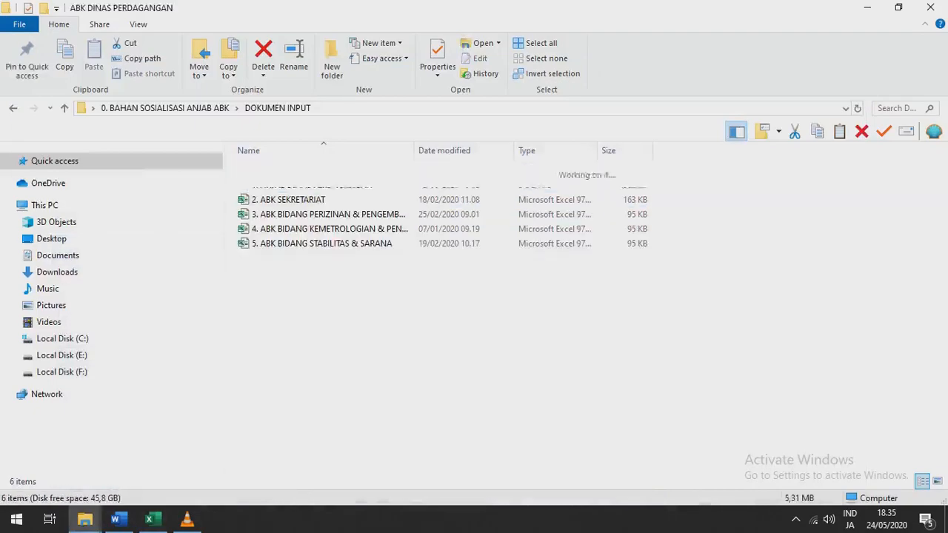
double_click(296, 170)
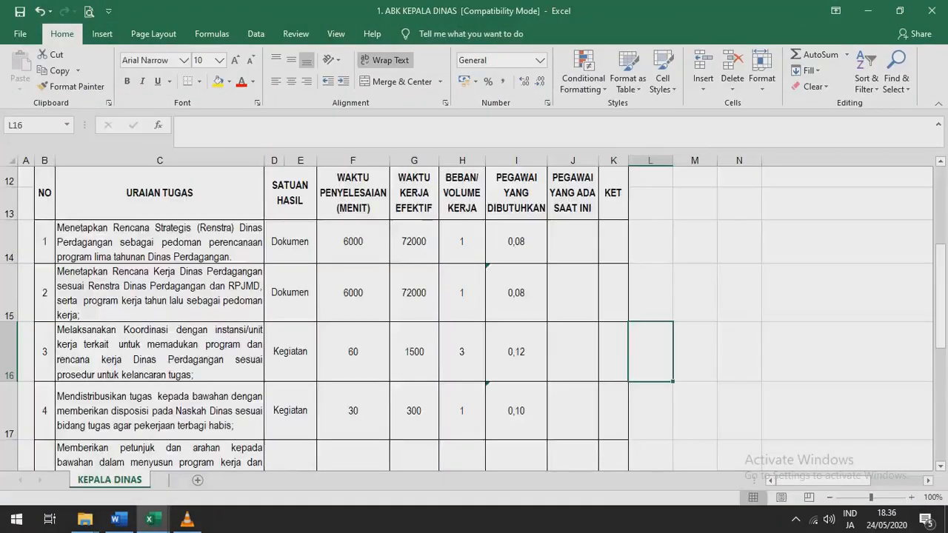
scroll(911, 259, up, 4)
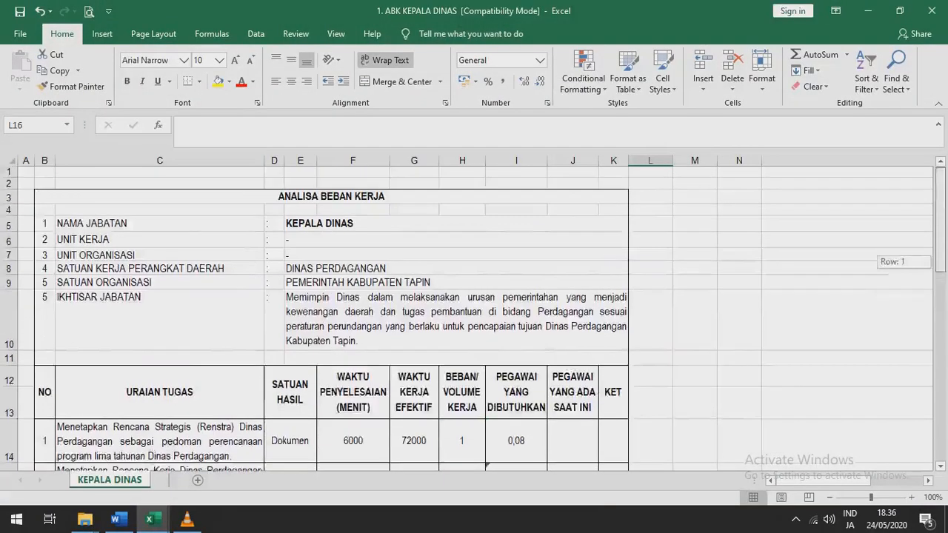
click(868, 10)
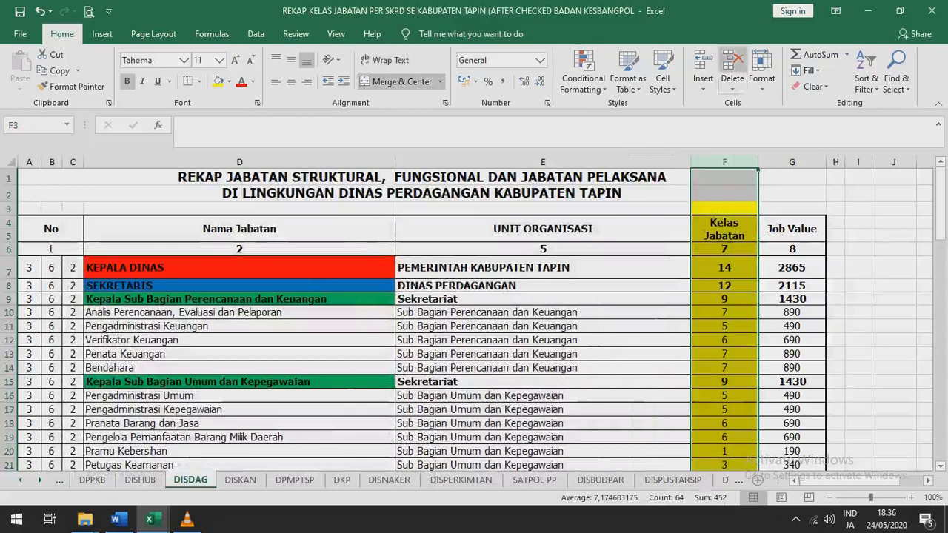
click(868, 10)
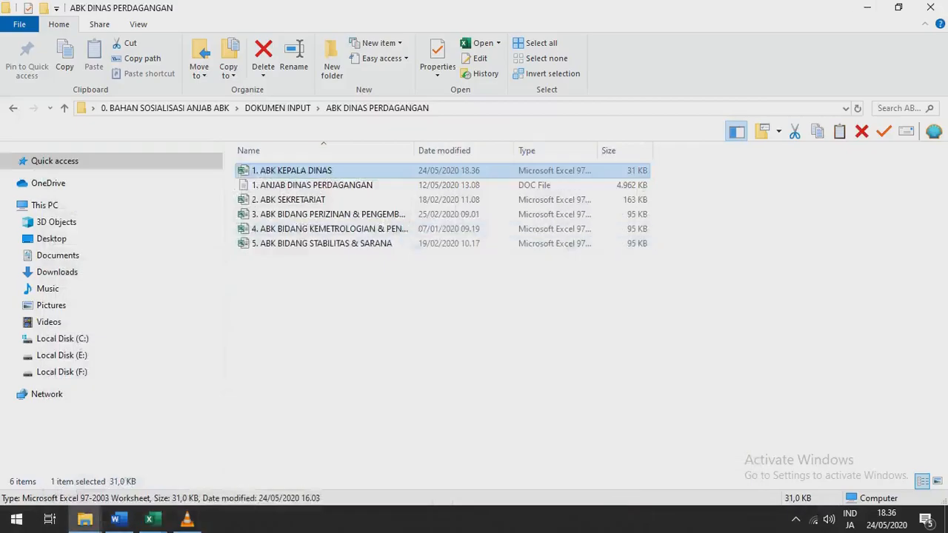
Return to the DOKUMEN INPUT folder and view the REKAP KELAS JABATAN PER SKPD workbook
key(alt+Up)
click(330, 199)
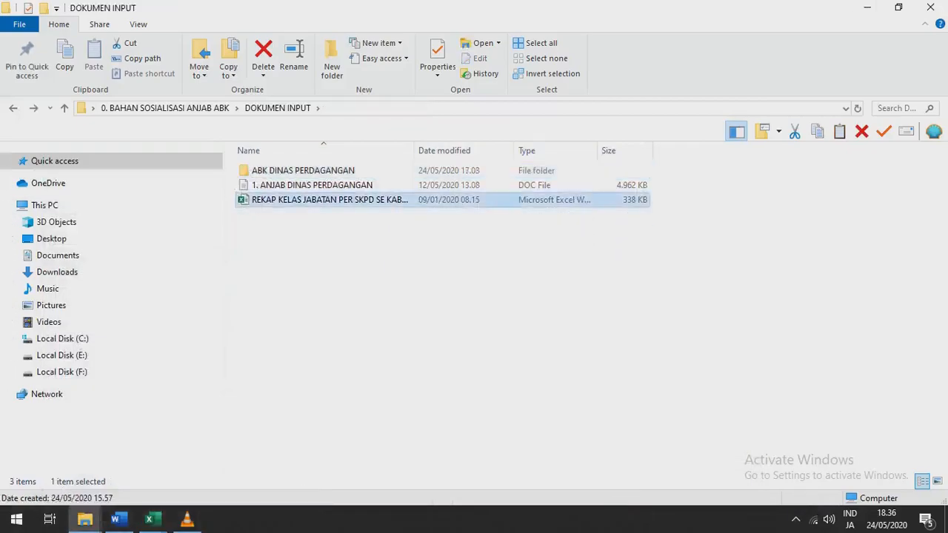
key(Return)
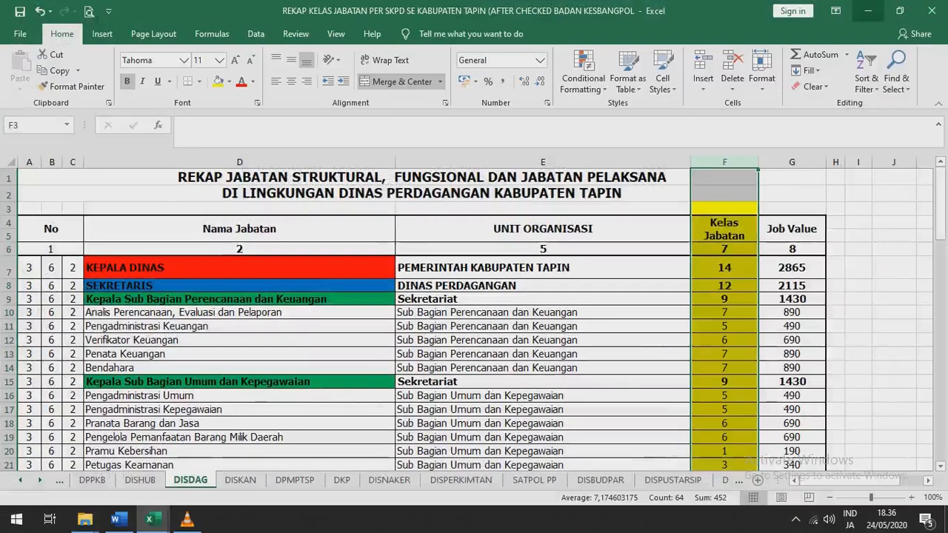
click(868, 10)
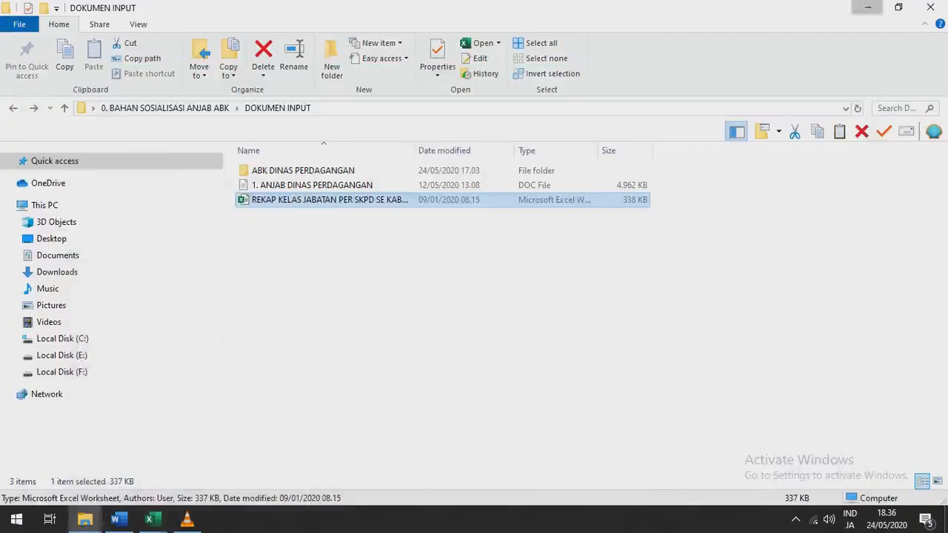
Switch to Google Chrome and open the formasi.menpan.go.id site
click(868, 8)
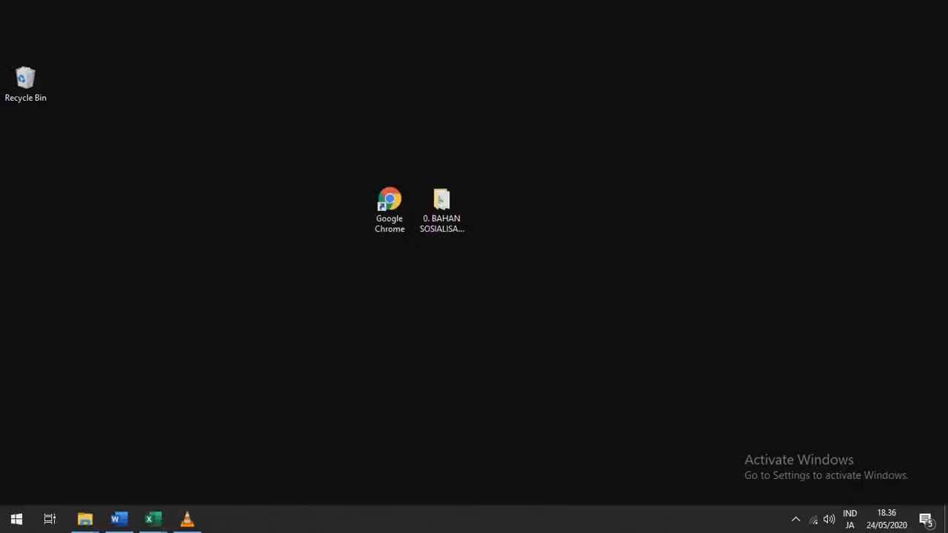
double_click(389, 210)
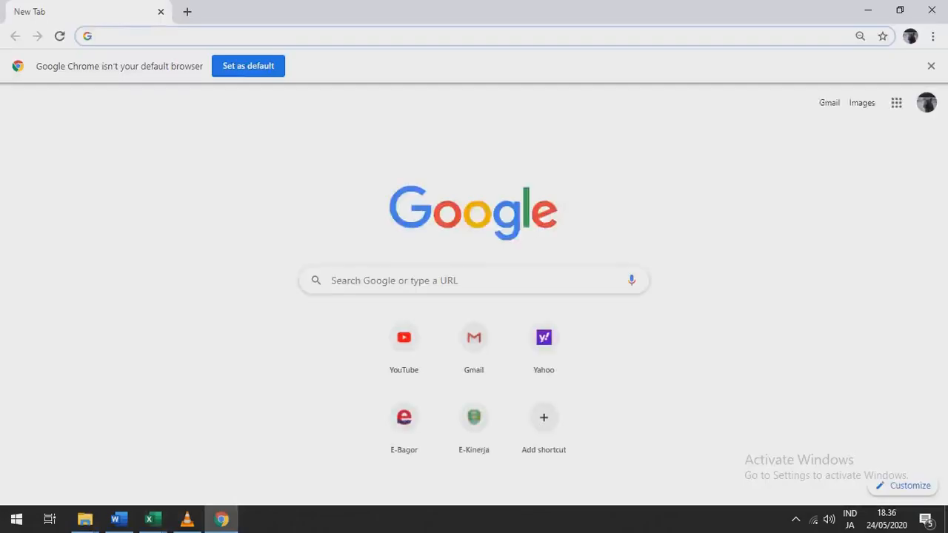
text(form)
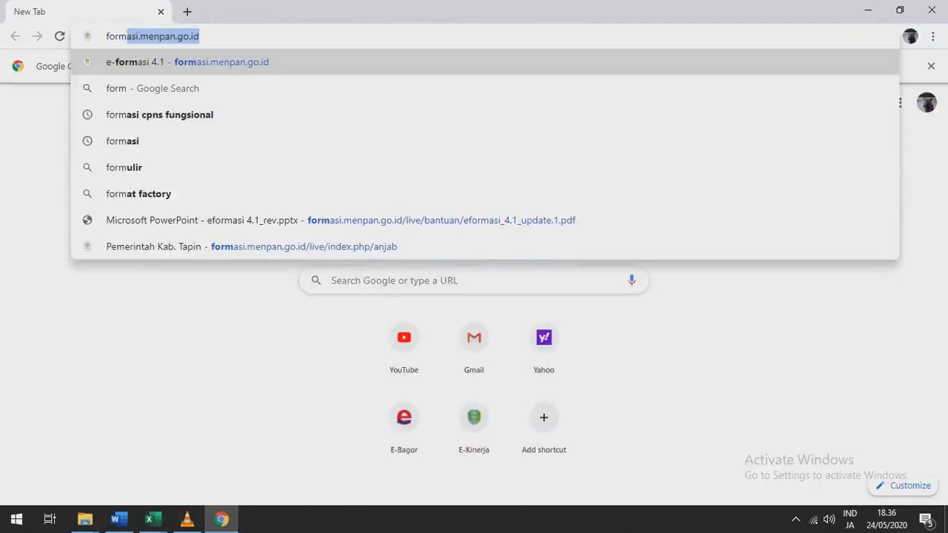
text(a)
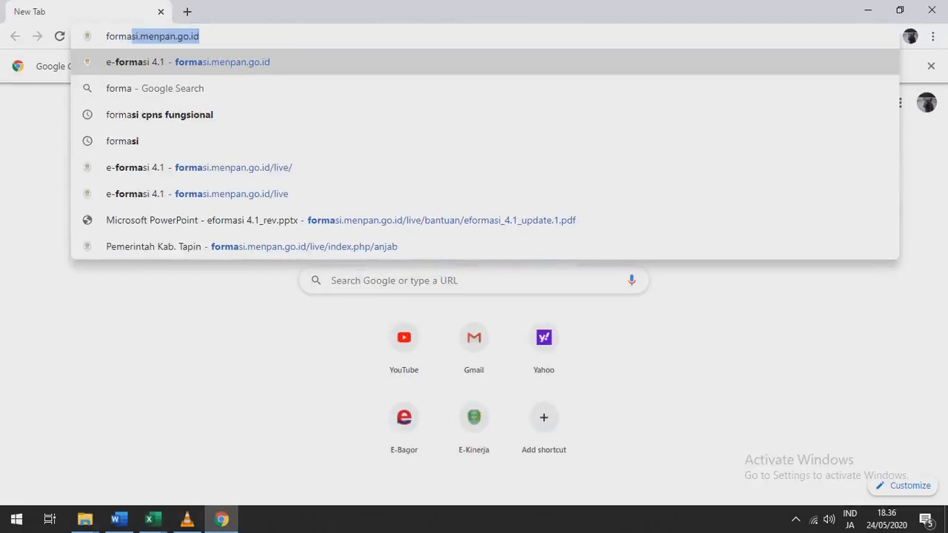
key(Return)
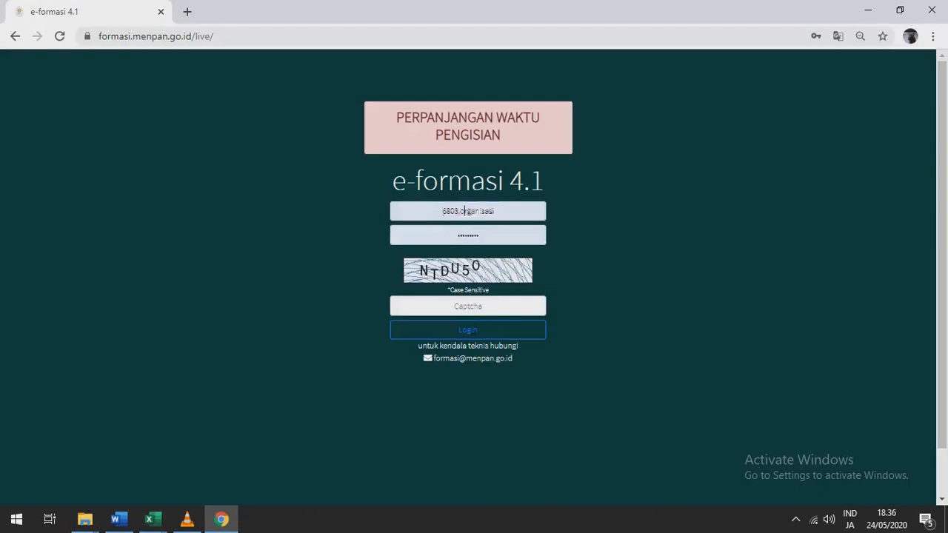
Replace the prefilled e-formasi username with the trade agency's account name
double_click(479, 211)
key(BackSpace)
key(BackSpace)
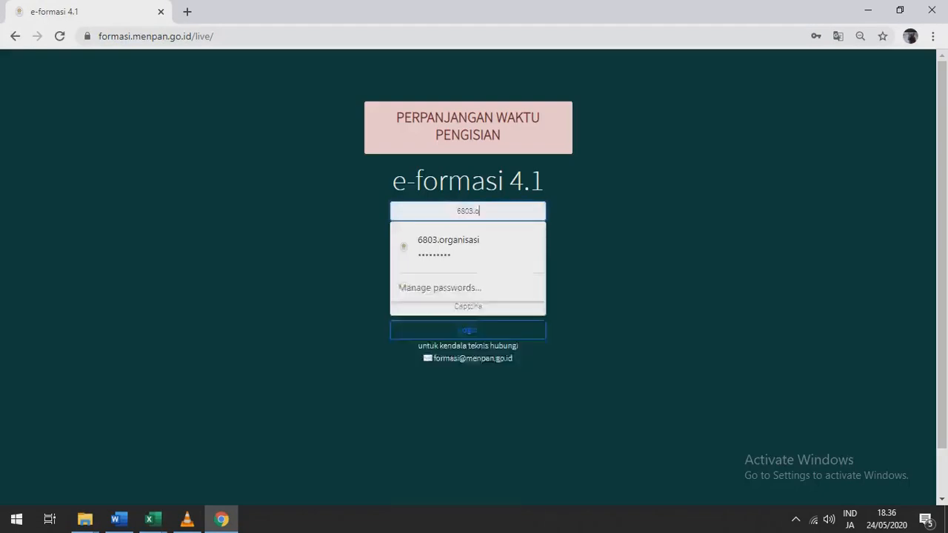
text(DISDAG)
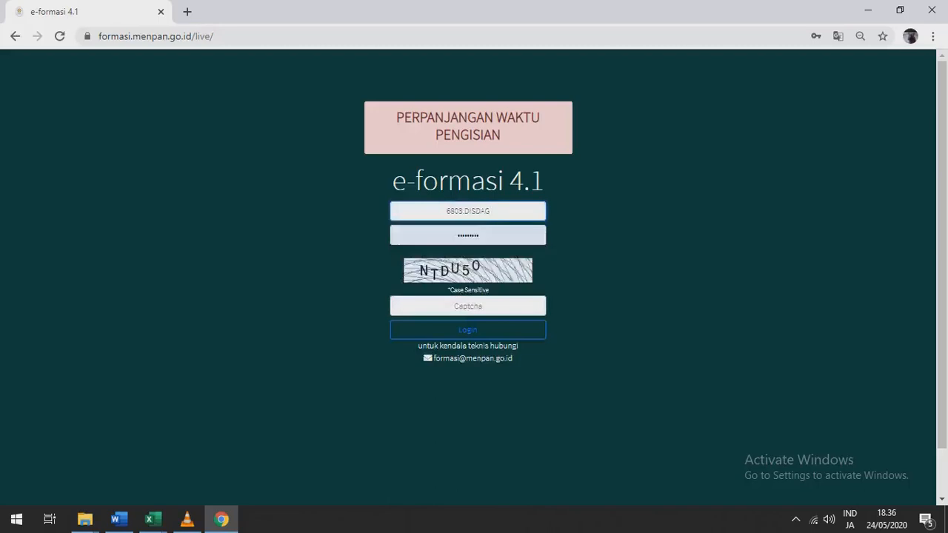
Enter the account password and the displayed captcha code, and log in to e-formasi
key(Tab)
key(BackSpace)
text(****)
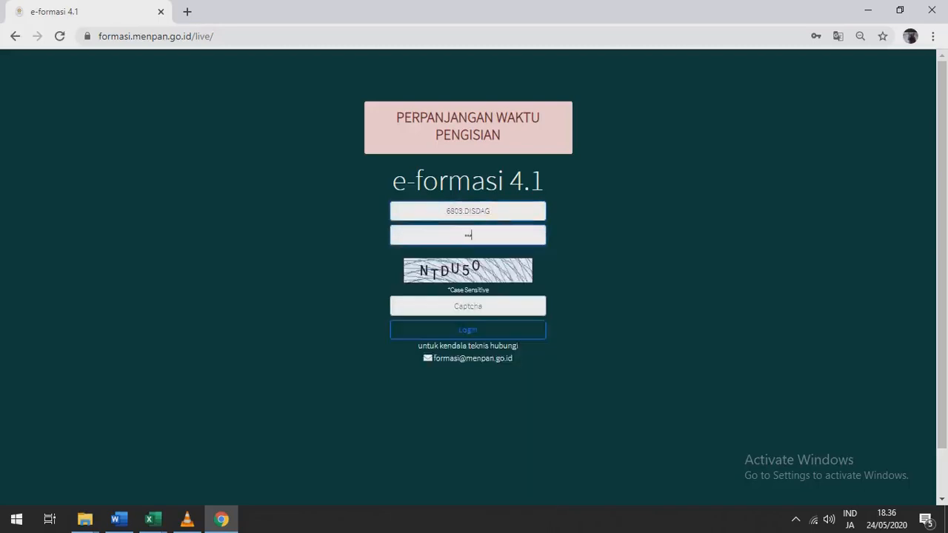
key(Tab)
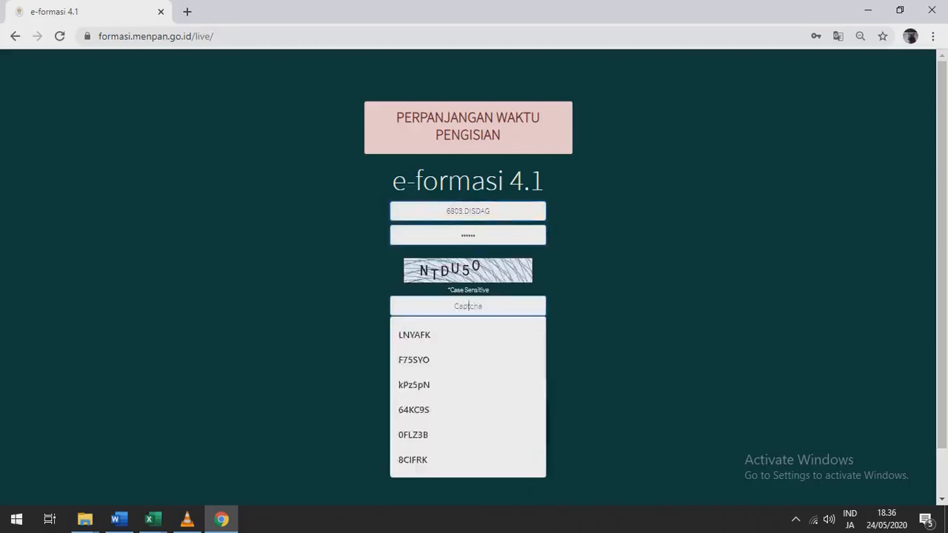
text(NTDU5)
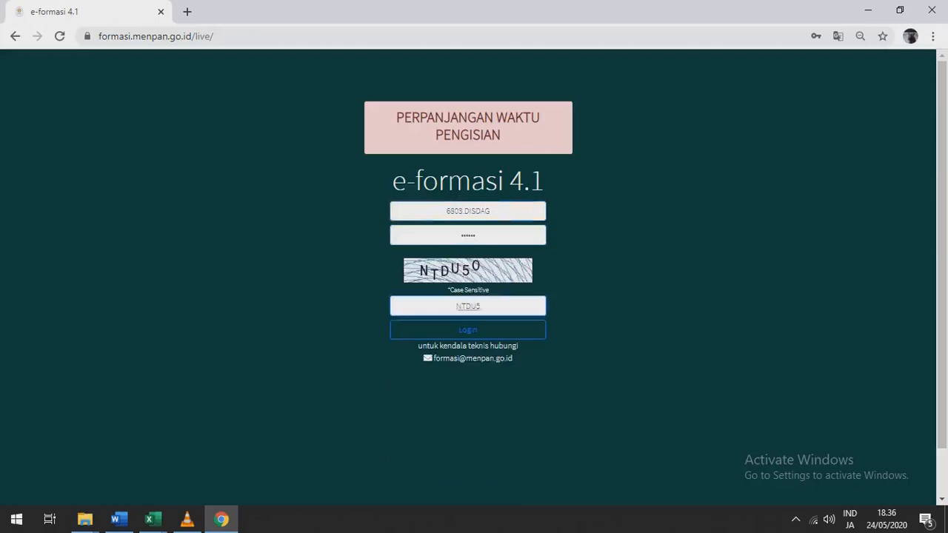
text(O)
key(Return)
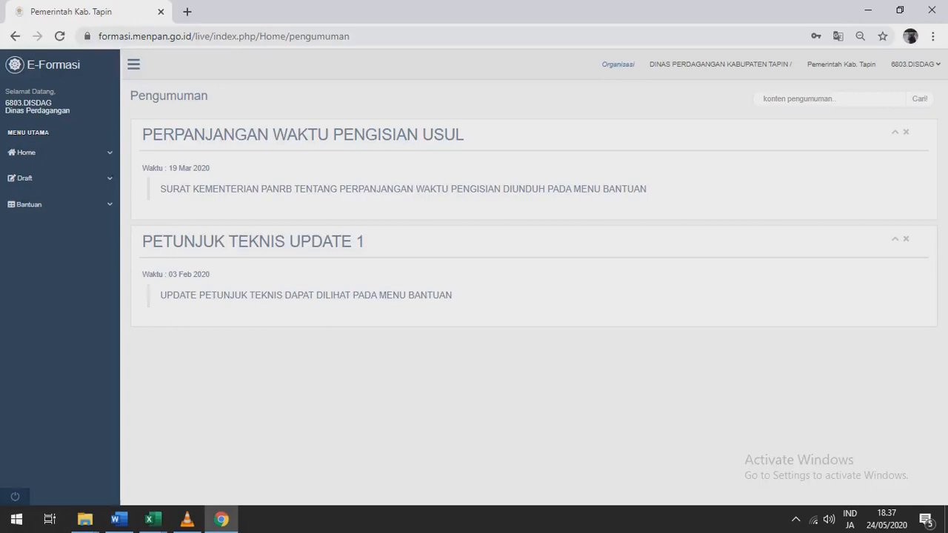
Open the Bezzeting page of the draft to show the agency's position structure
click(24, 178)
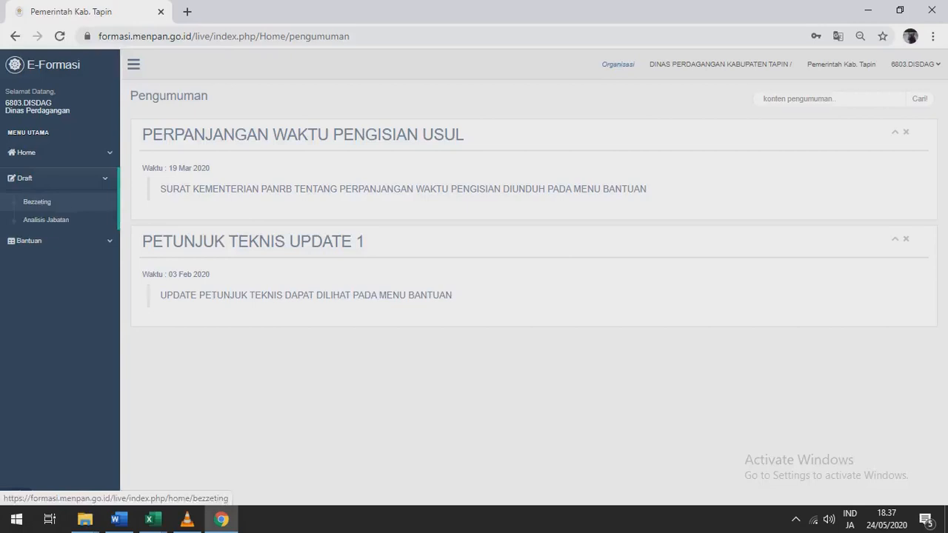
click(37, 202)
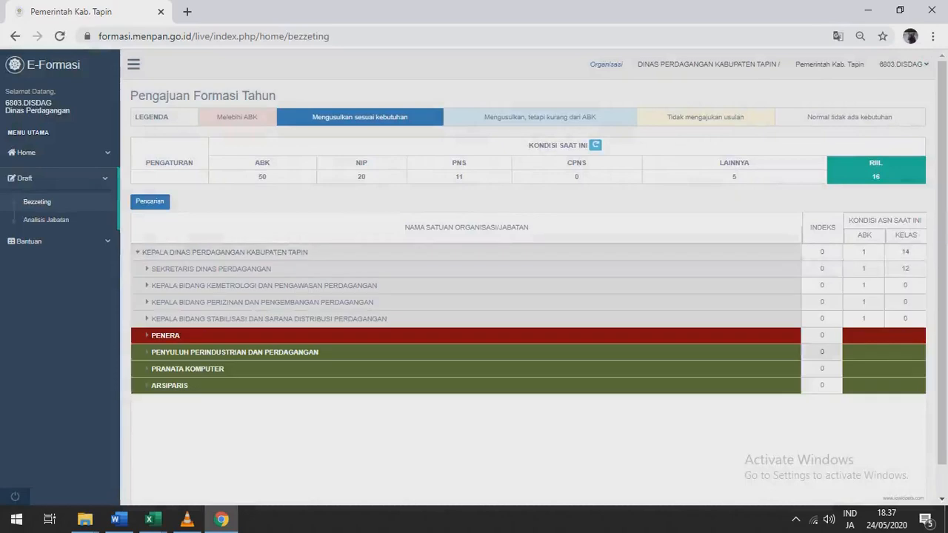
scroll(528, 296, down, 1)
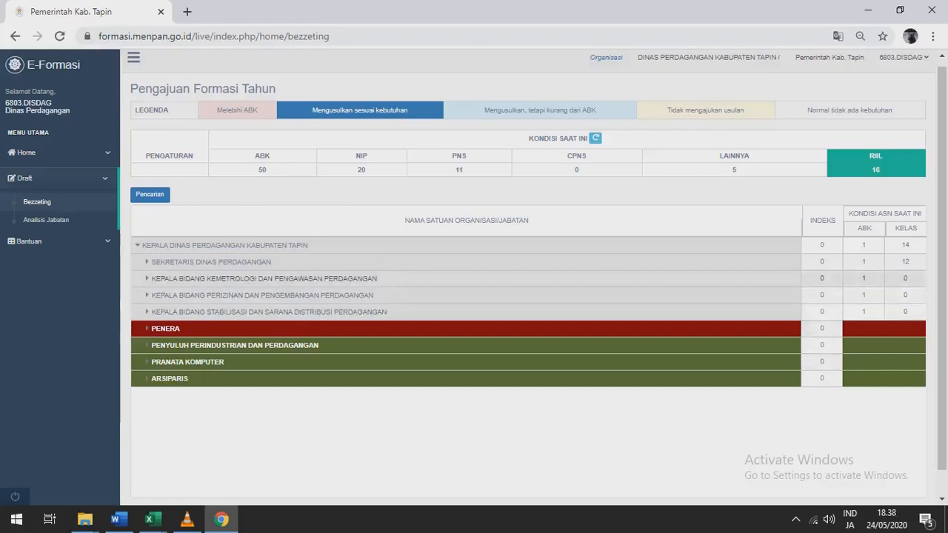
Expand Kepala Bidang Kemetrologi dan Pengawasan Perdagangan with its two sections, and Kepala Bidang Perizinan dan Pengembangan Perdagangan
click(259, 278)
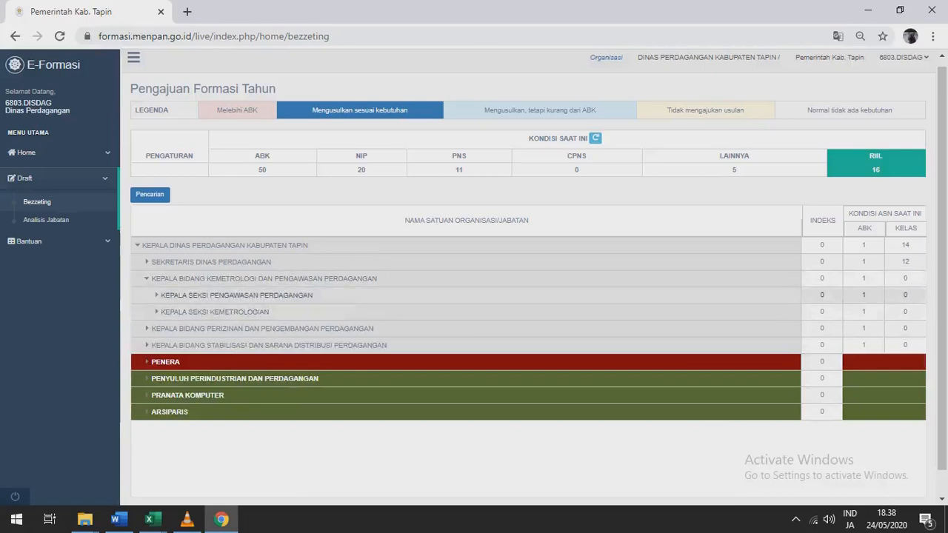
click(157, 295)
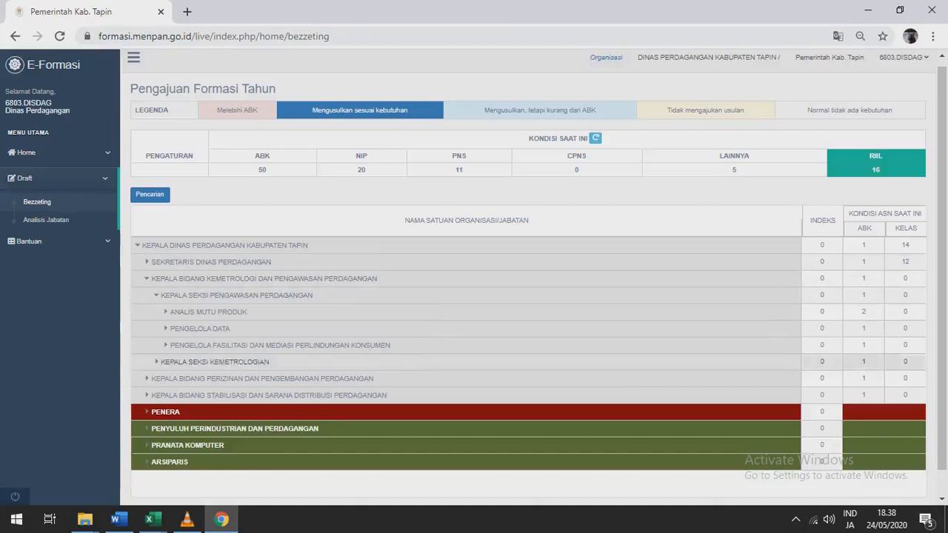
click(215, 361)
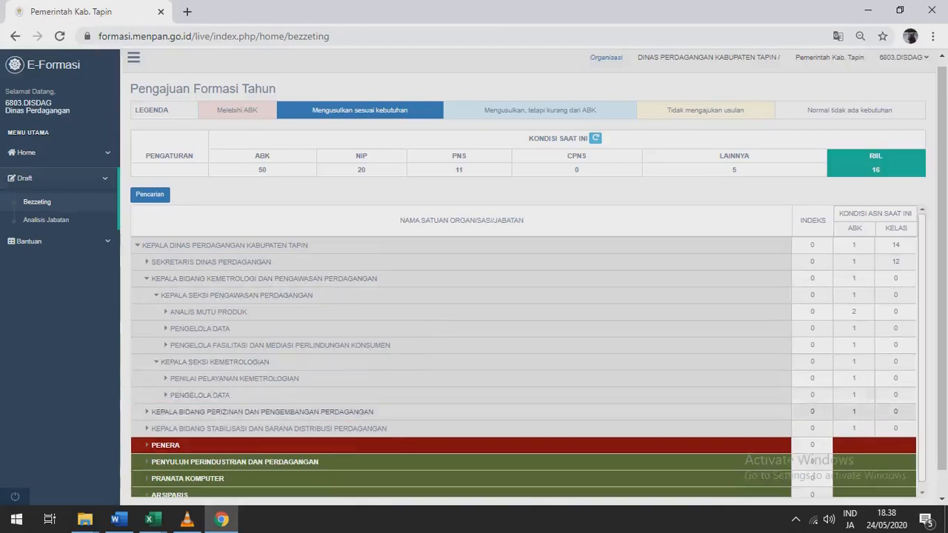
click(259, 412)
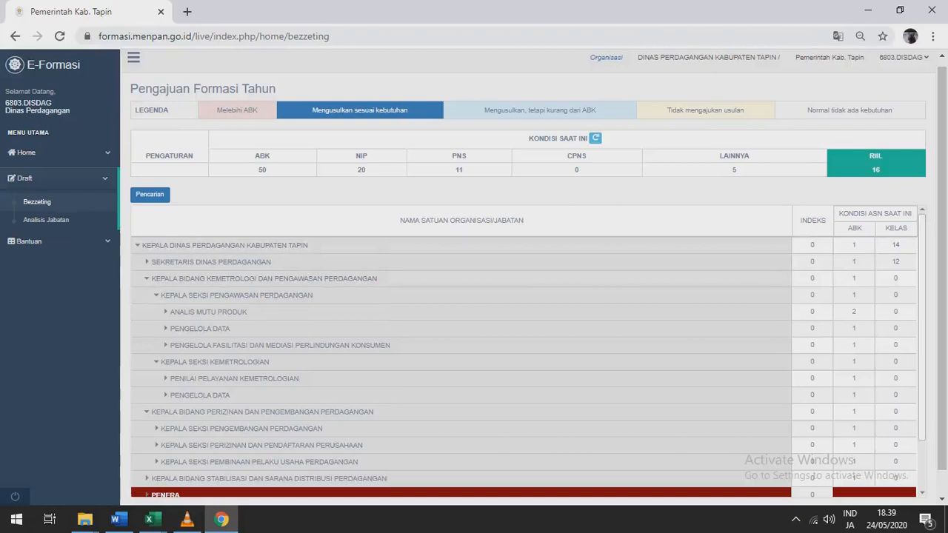
Check the JUMLAH row of the workload analysis in the 1. ABK KEPALA DINAS workbook in Excel and return to the Bezzeting page
mouse_move(148, 519)
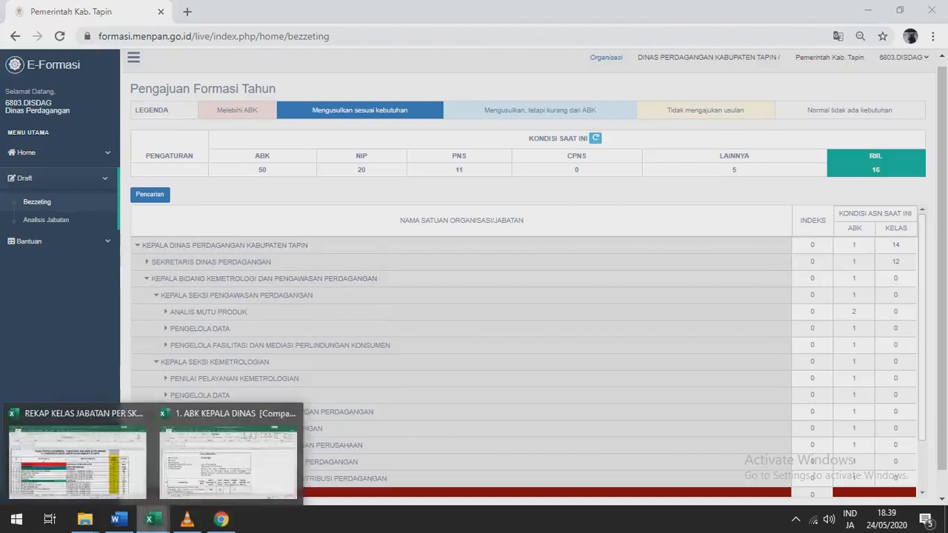
click(233, 451)
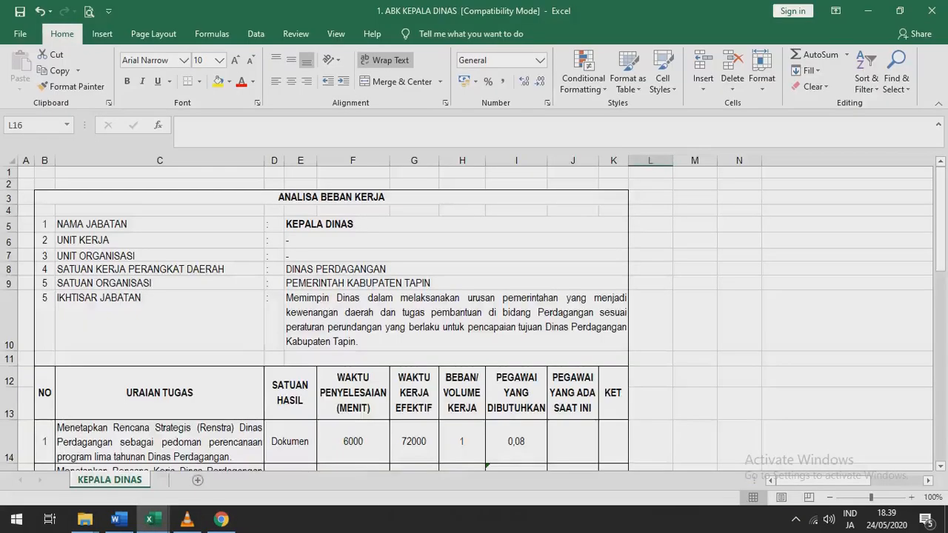
drag(940, 218, 940, 399)
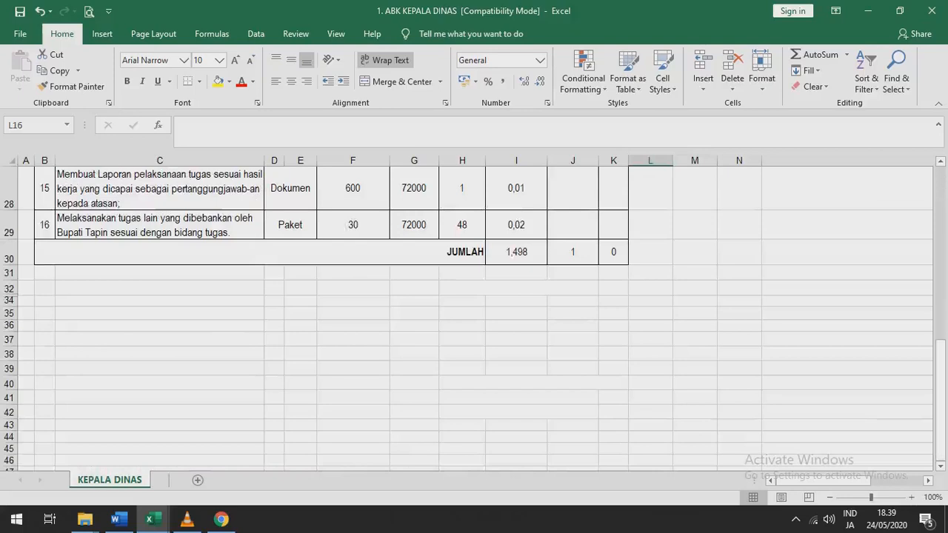
click(868, 10)
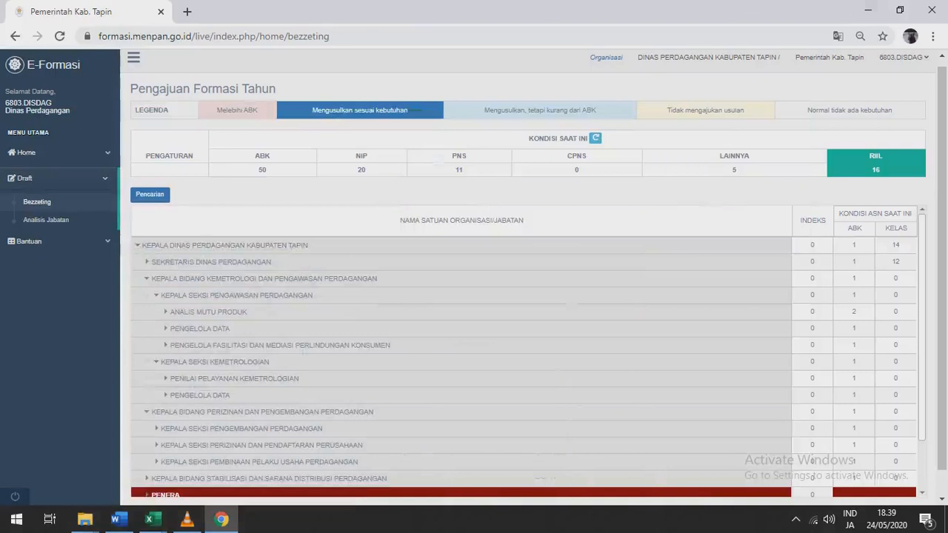
Set the ABK value of Analis Mutu Produk under Kepala Seksi Pengawasan Perdagangan to 1
click(225, 245)
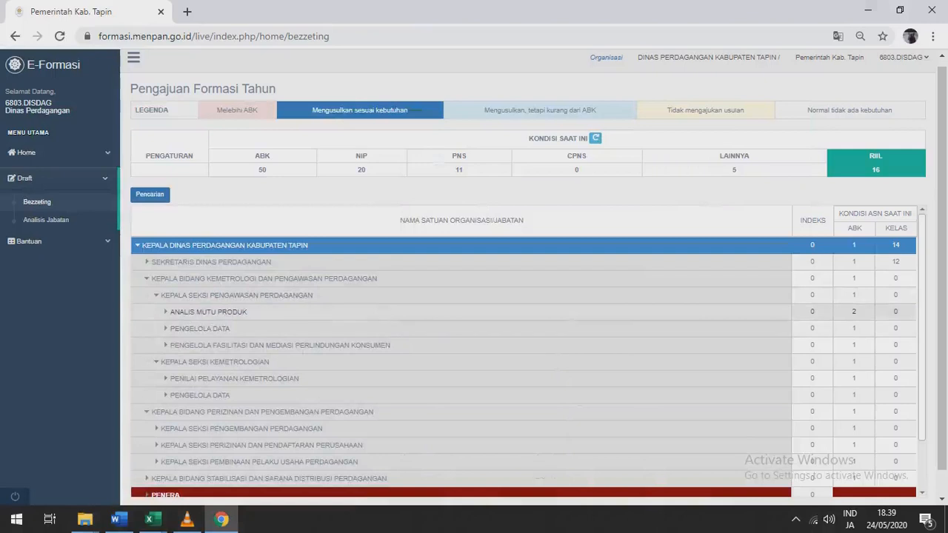
click(208, 312)
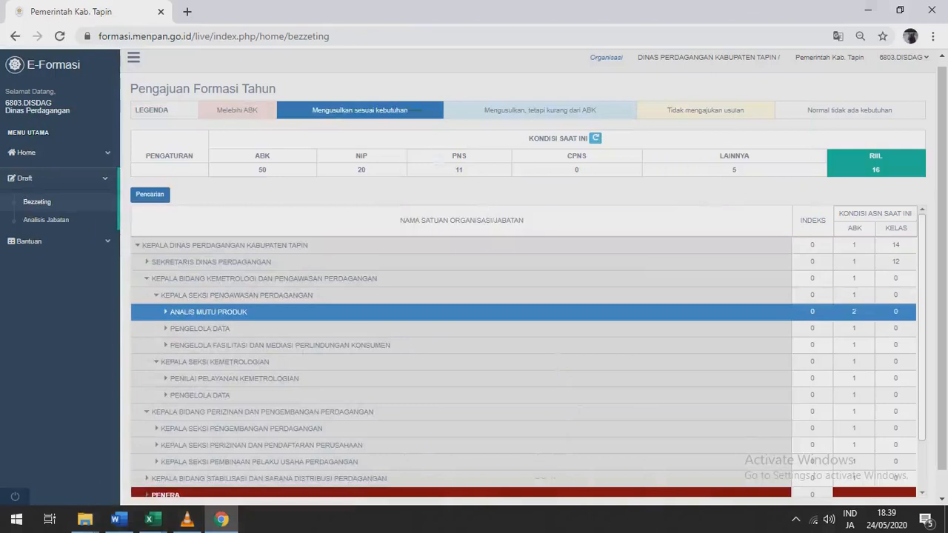
double_click(854, 312)
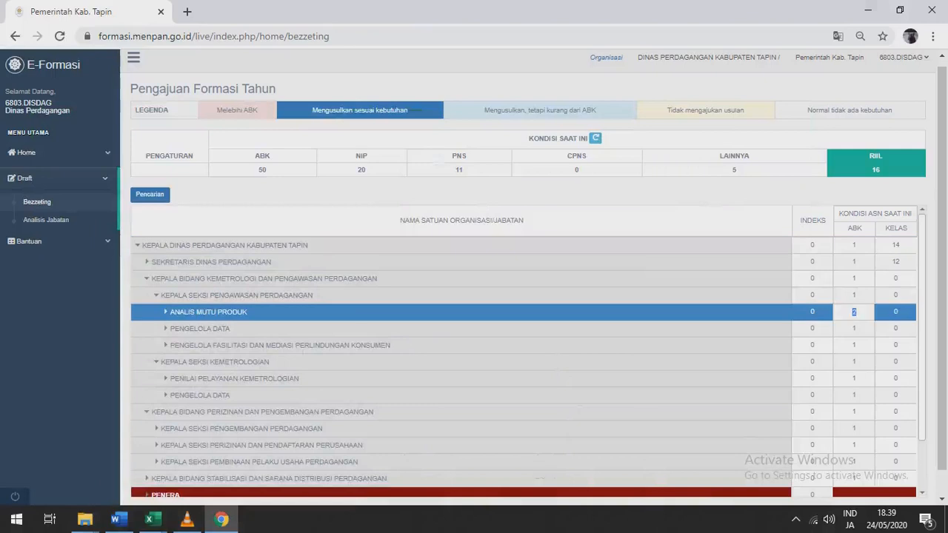
text(1)
key(Return)
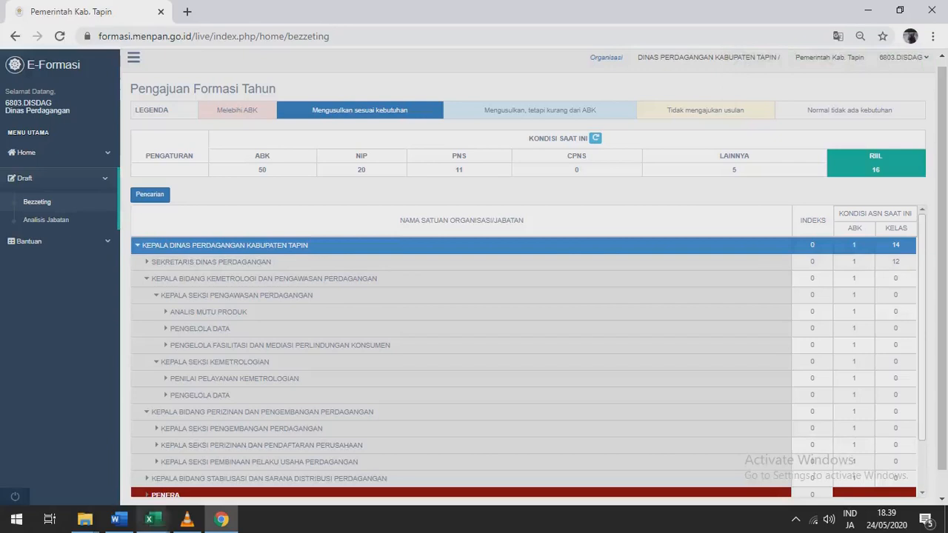
Check the Kelas Jabatan column on the DISDAG sheet of the REKAP KELAS JABATAN workbook in Excel and return to the Bezzeting page
click(149, 519)
click(78, 459)
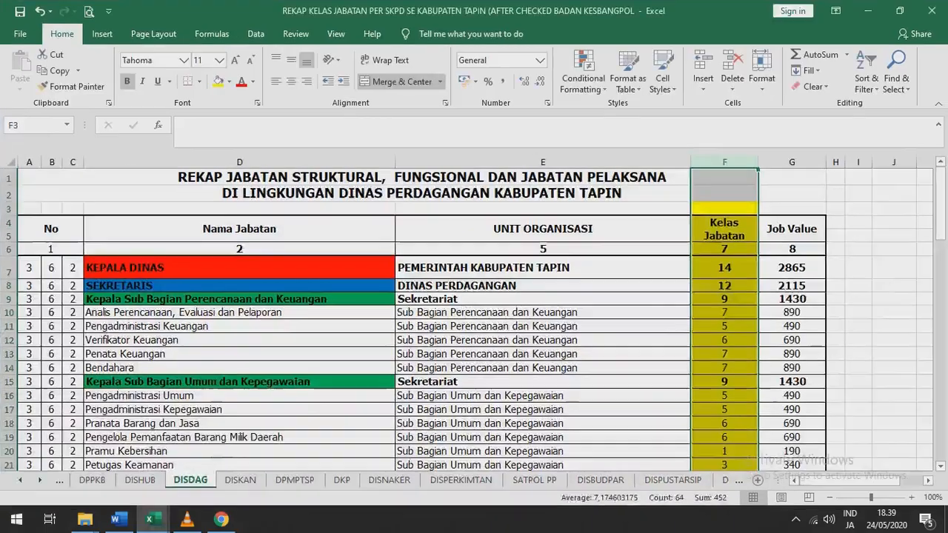
click(792, 299)
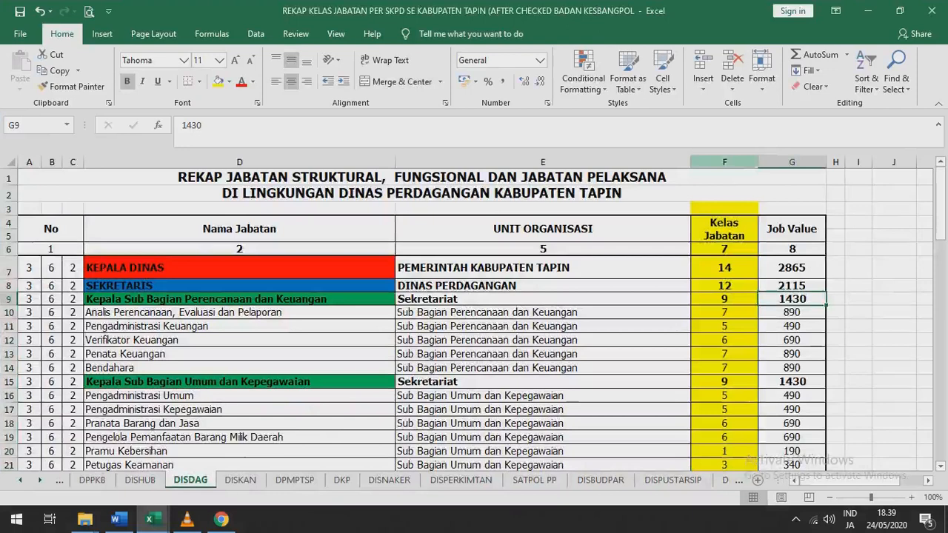
click(723, 162)
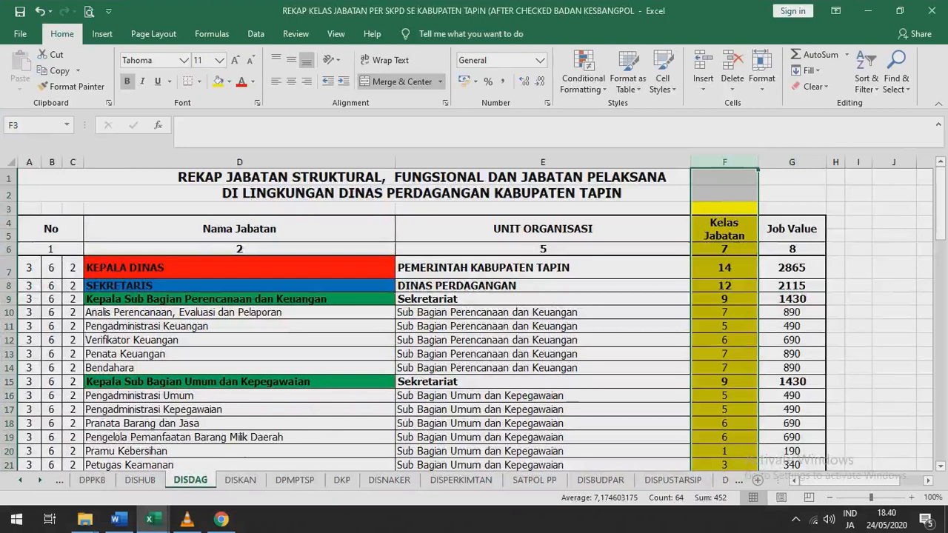
click(724, 299)
click(724, 286)
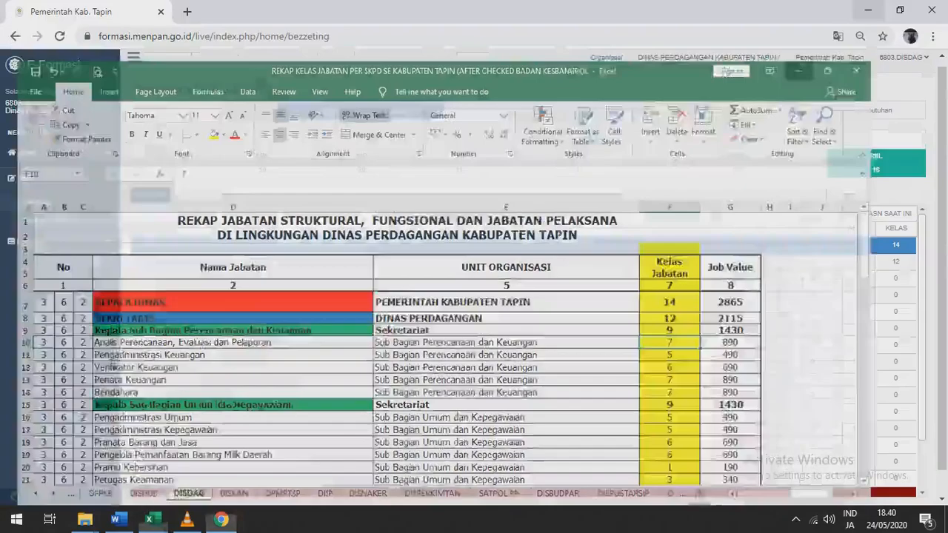
click(864, 11)
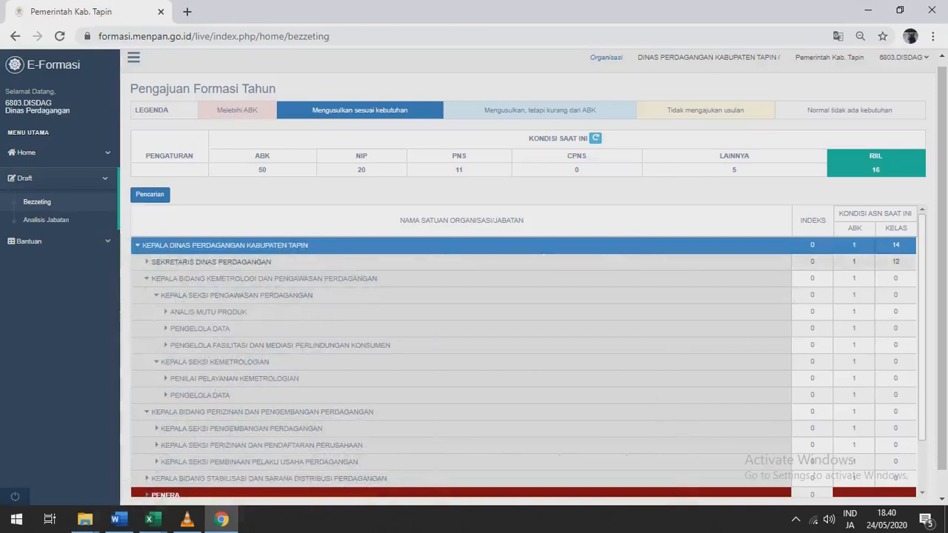
Expand Sekretaris Dinas Perdagangan and set the Kelas of Kepala Sub Bagian Umum dan Kepegawaian to 9
click(147, 261)
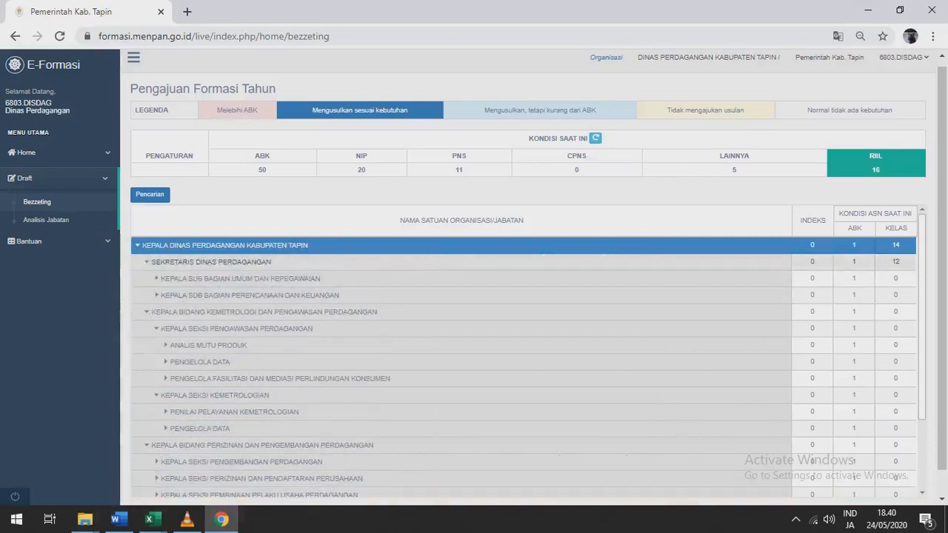
click(240, 278)
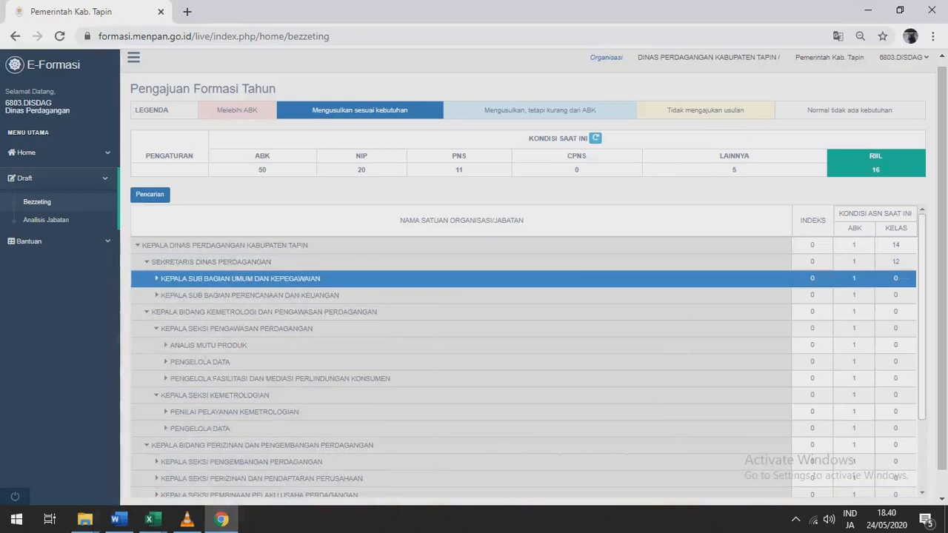
click(895, 278)
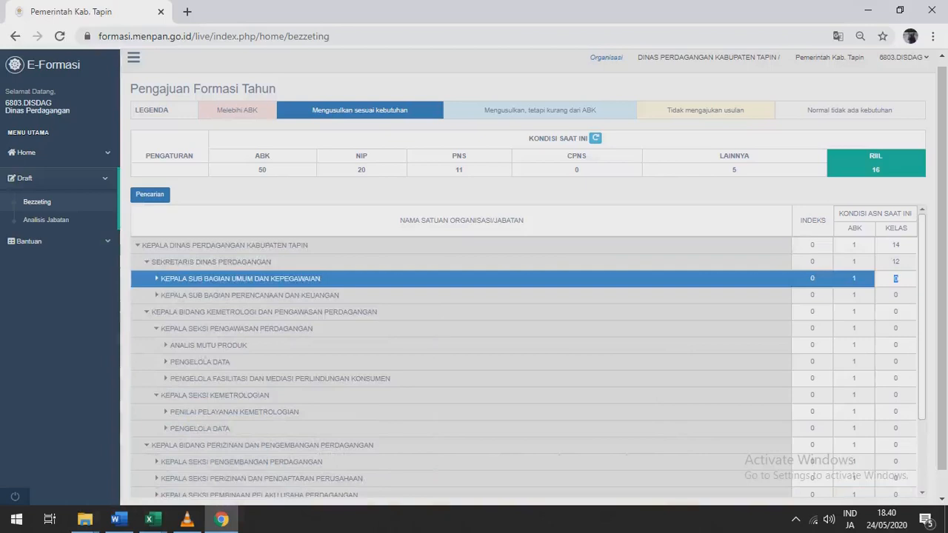
text(2)
click(474, 295)
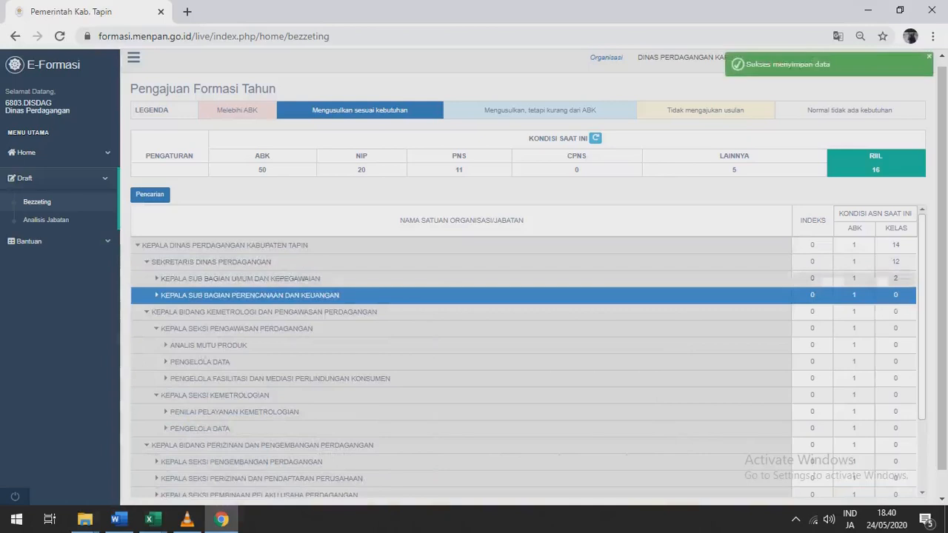
click(895, 278)
text(9)
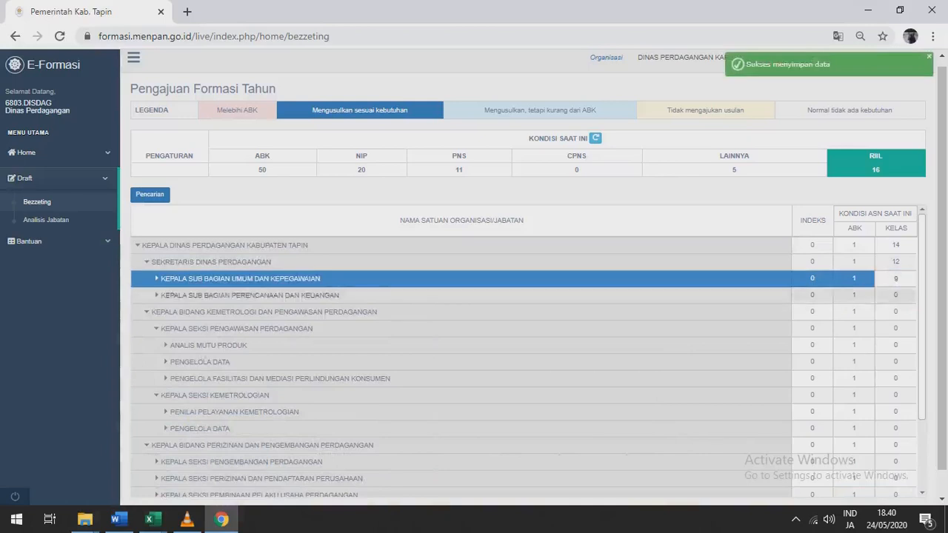
click(474, 295)
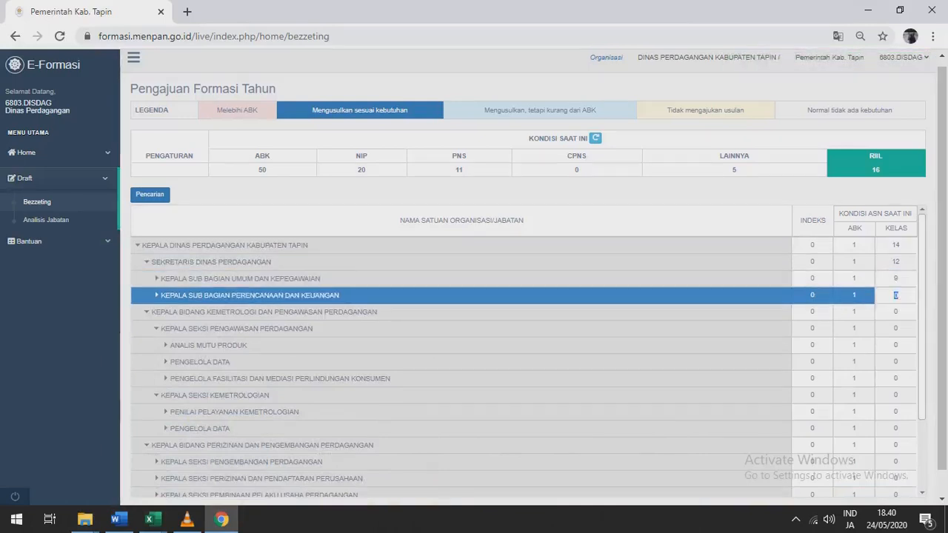
Set the Kelas of Kepala Sub Bagian Perencanaan dan Keuangan to 9
click(895, 295)
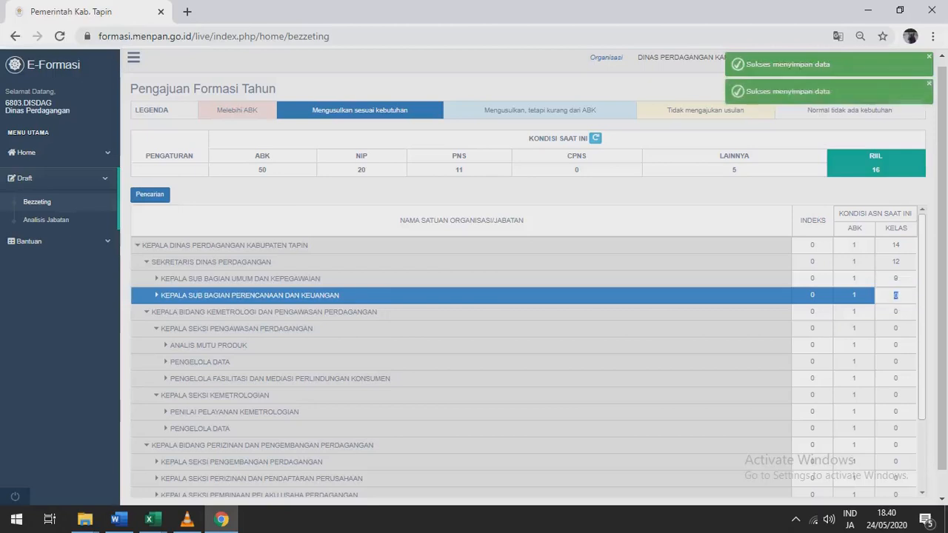
text(9)
click(474, 312)
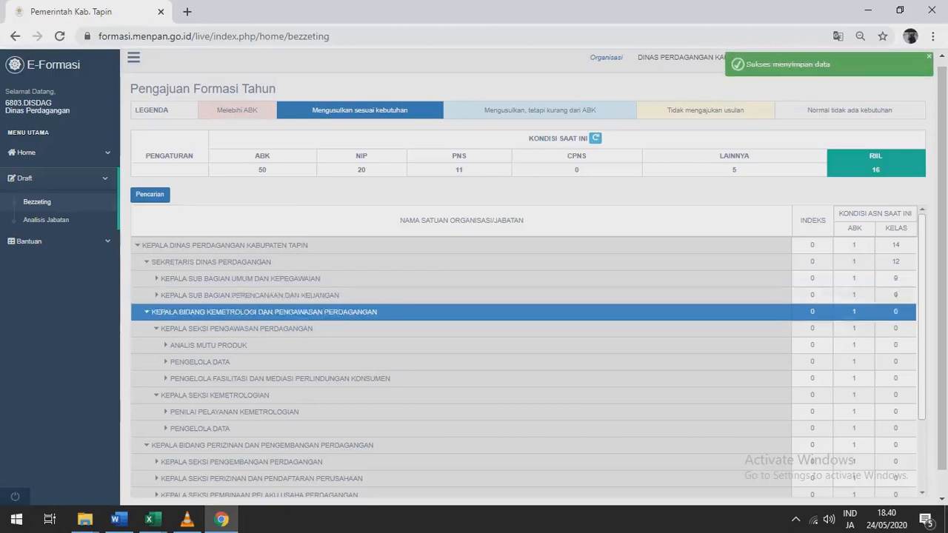
Review the remaining positions on the Bezzeting page and their Kelas Jabatan values down to the end of the DISDAG sheet in Excel
scroll(474, 321, down, 3)
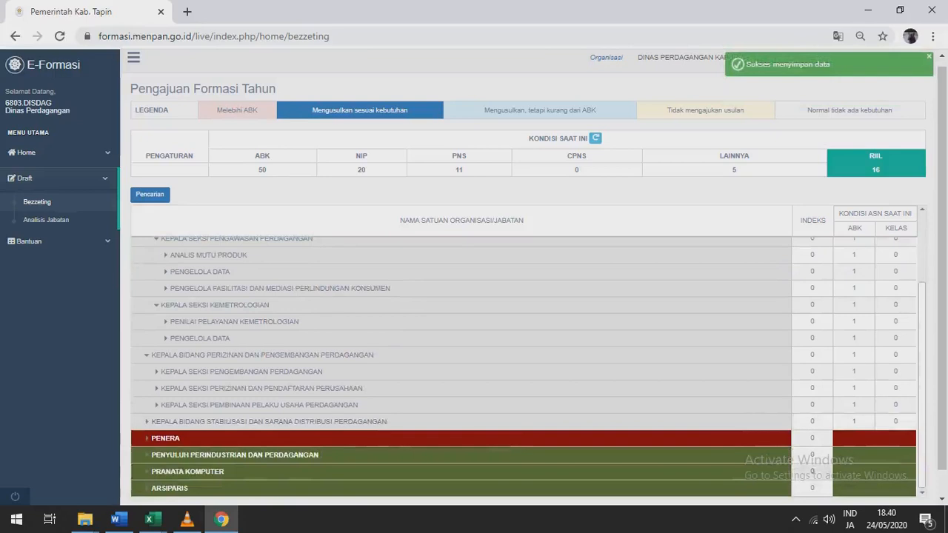
mouse_move(149, 519)
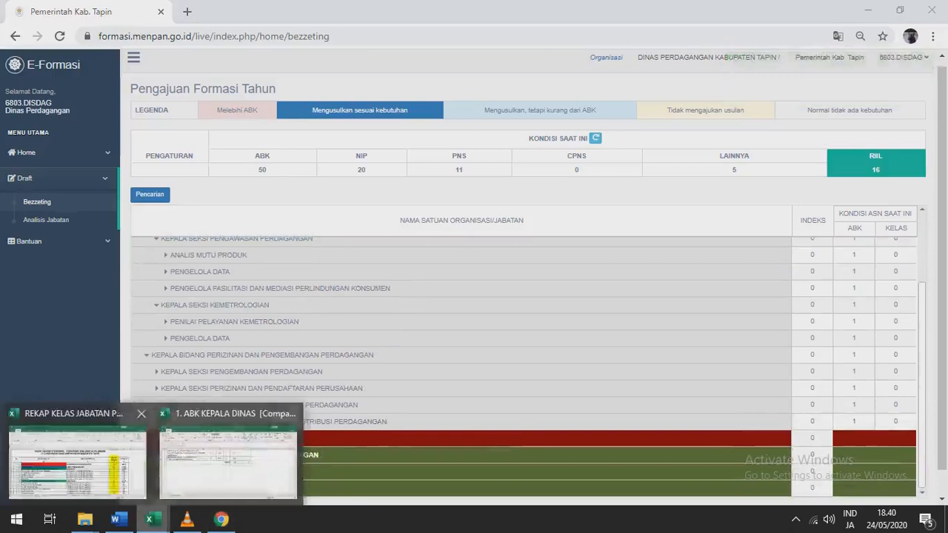
click(78, 478)
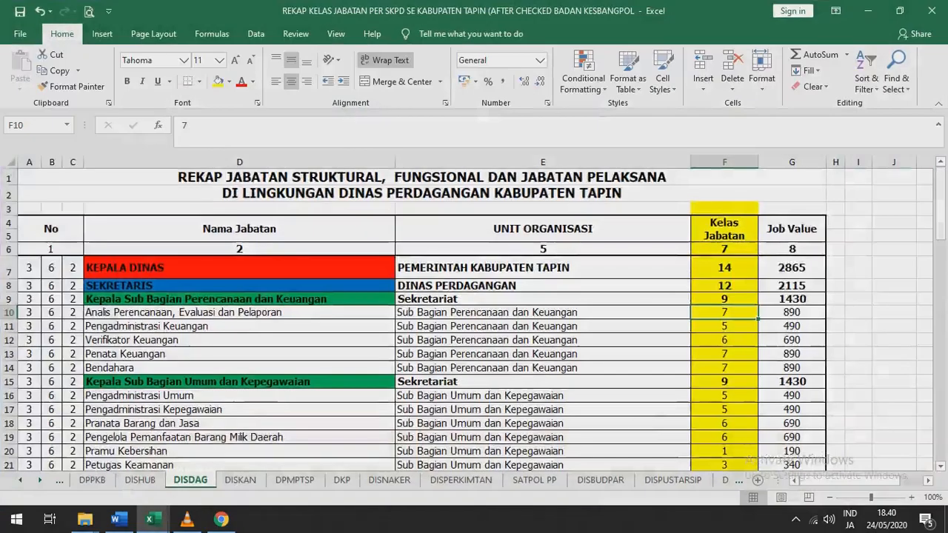
drag(938, 185, 939, 426)
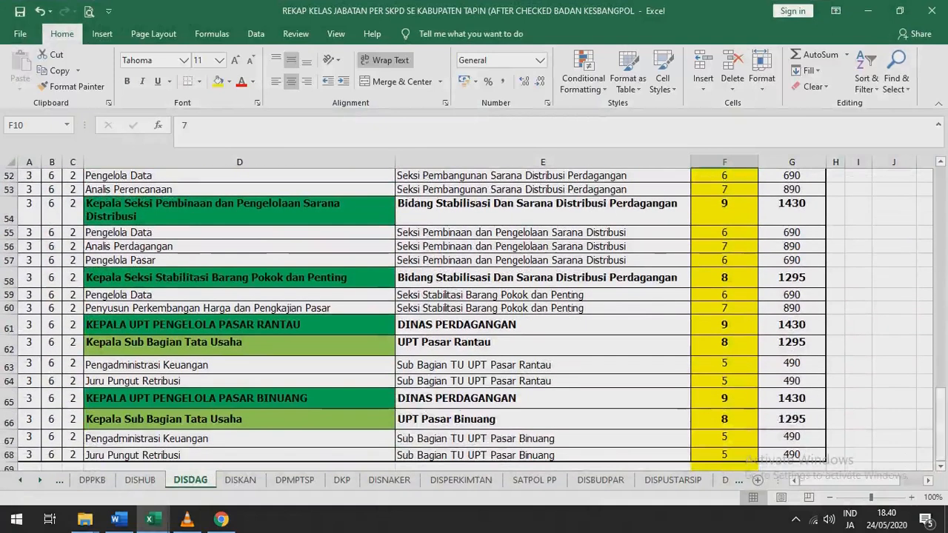
click(724, 176)
key(ctrl+shift+Down)
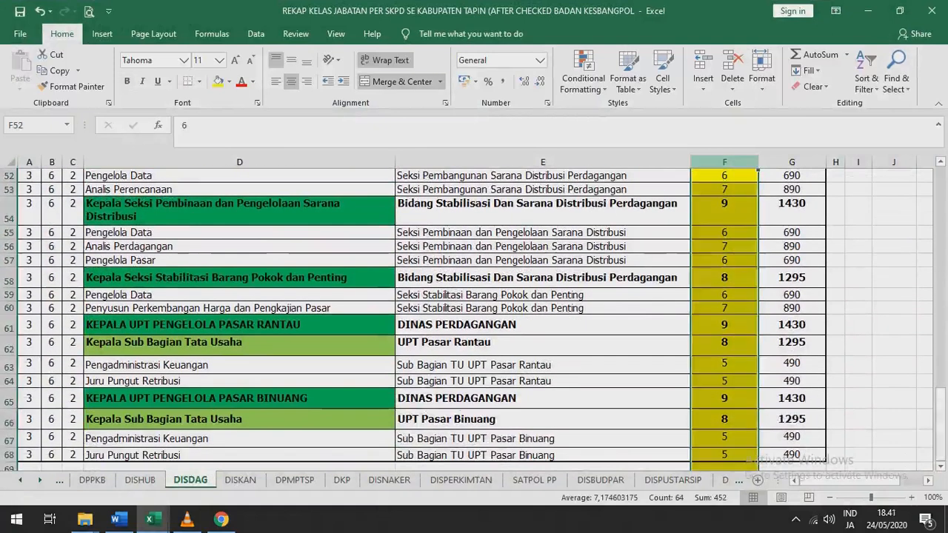
mouse_move(149, 519)
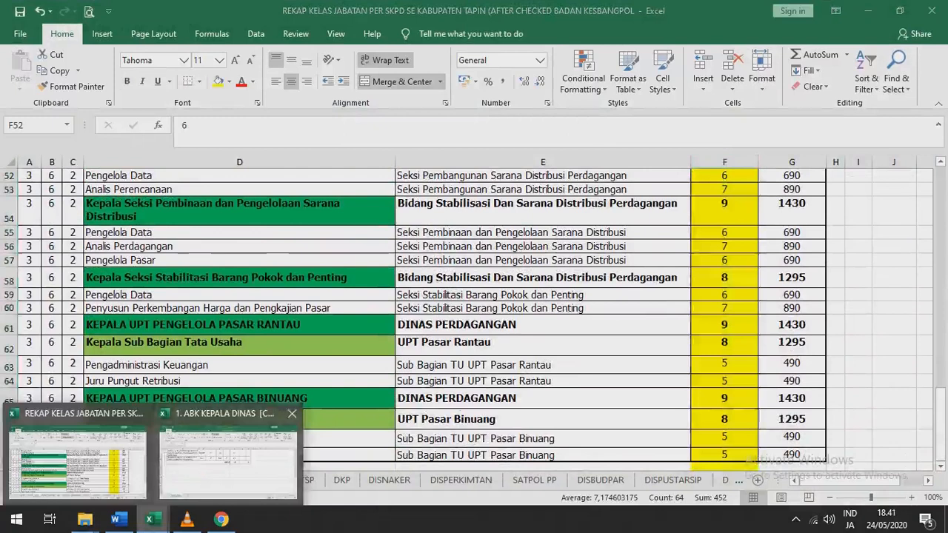
mouse_move(228, 463)
click(221, 519)
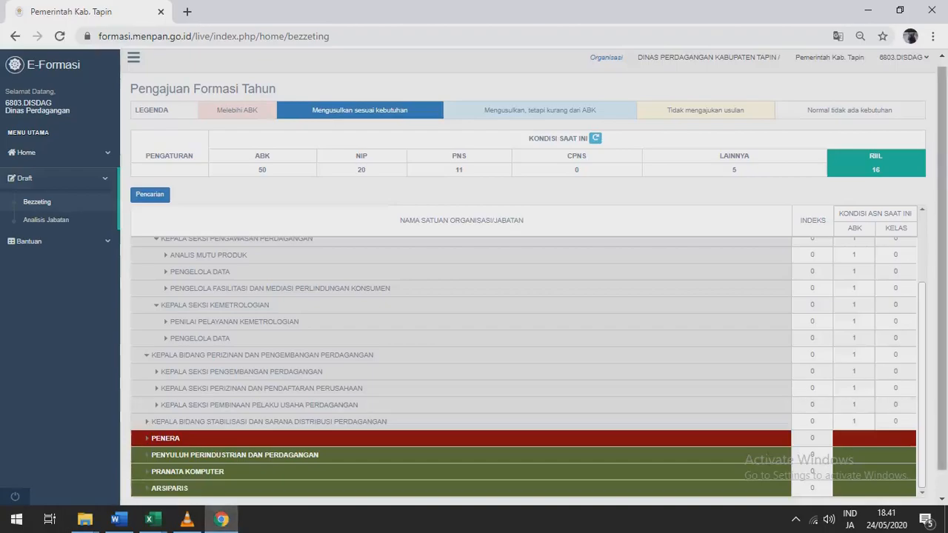
scroll(518, 333, up, 5)
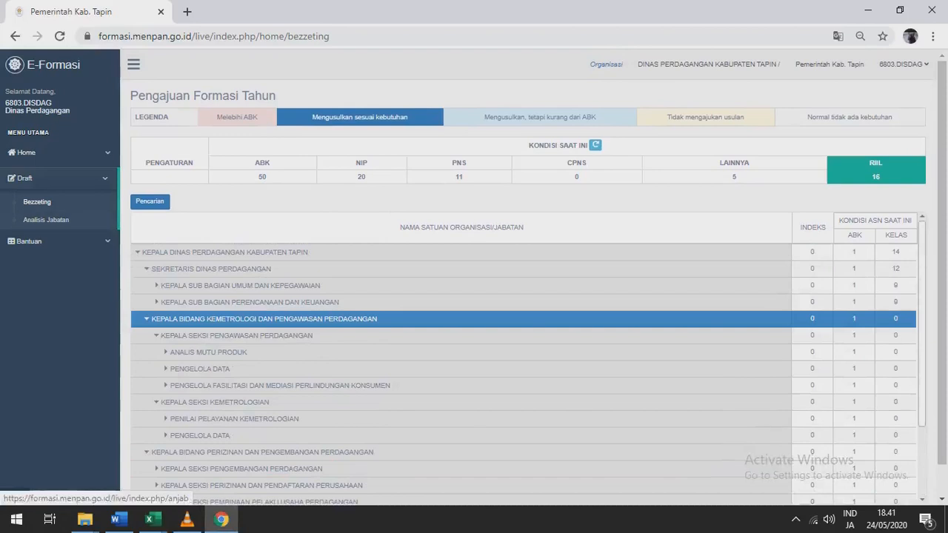
Search the Analisis Jabatan list for KEPALA DINAS PERDAG and open the Kepala Dinas Perdagangan Kabupaten Tapin entry for editing
click(46, 219)
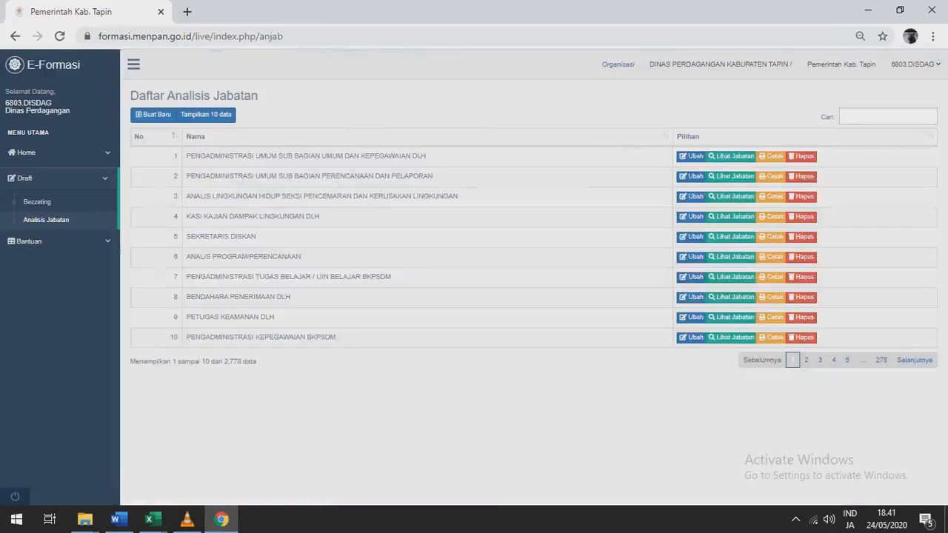
text(KEPALA DINAS)
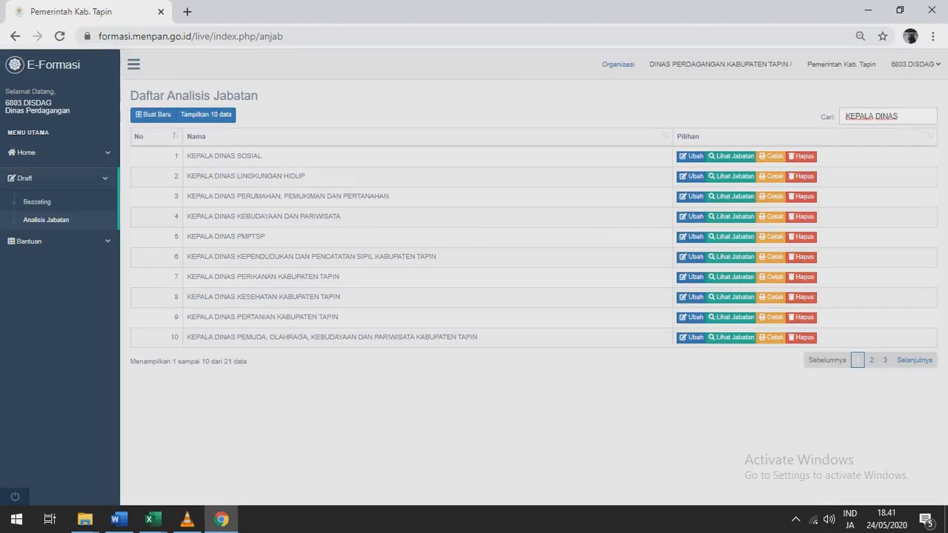
text( PER)
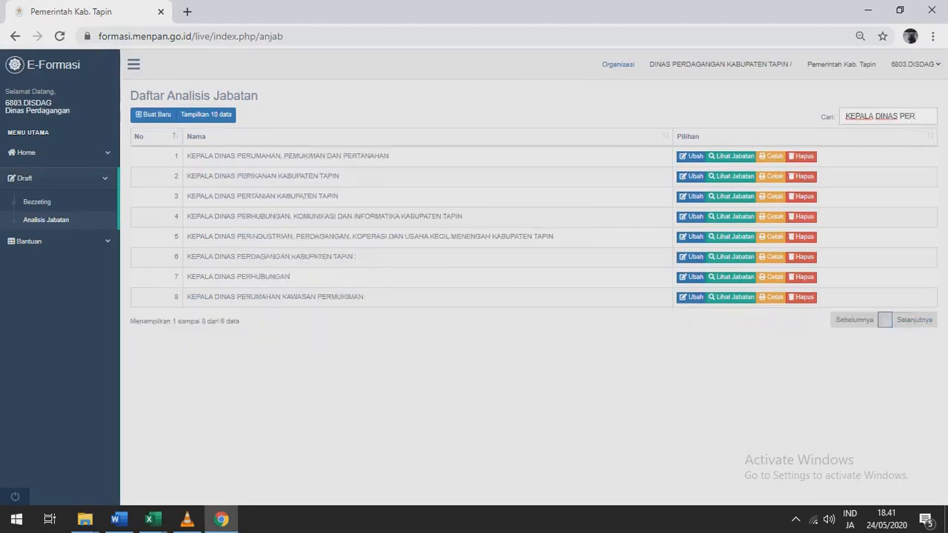
text(DAG)
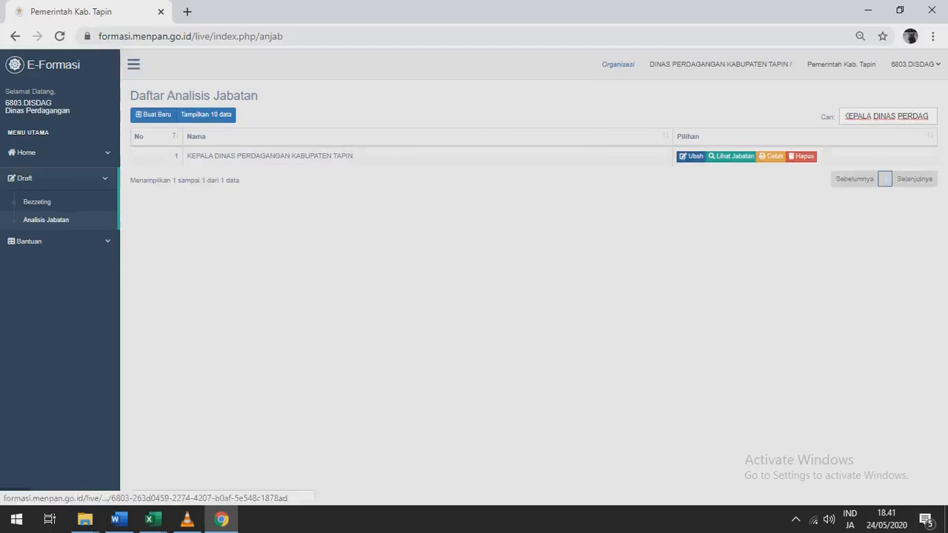
click(692, 156)
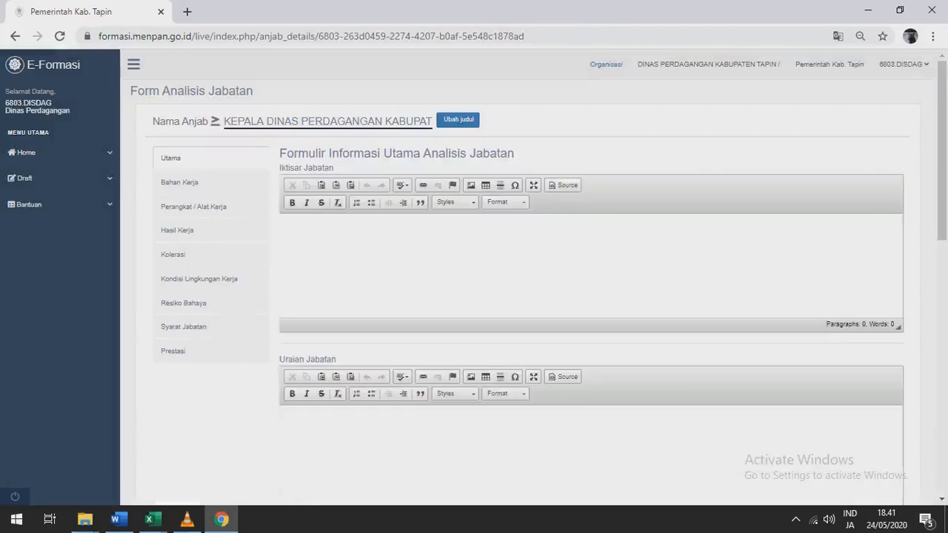
Look over the Utama form's text fields and place the cursor in the Iktisar Jabatan field
scroll(550, 270, down, 2)
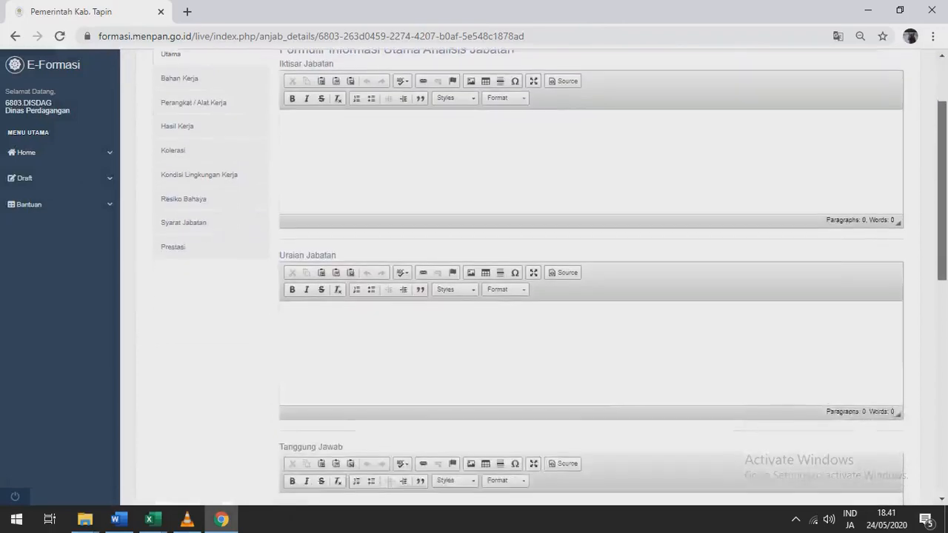
drag(942, 193, 942, 158)
click(290, 203)
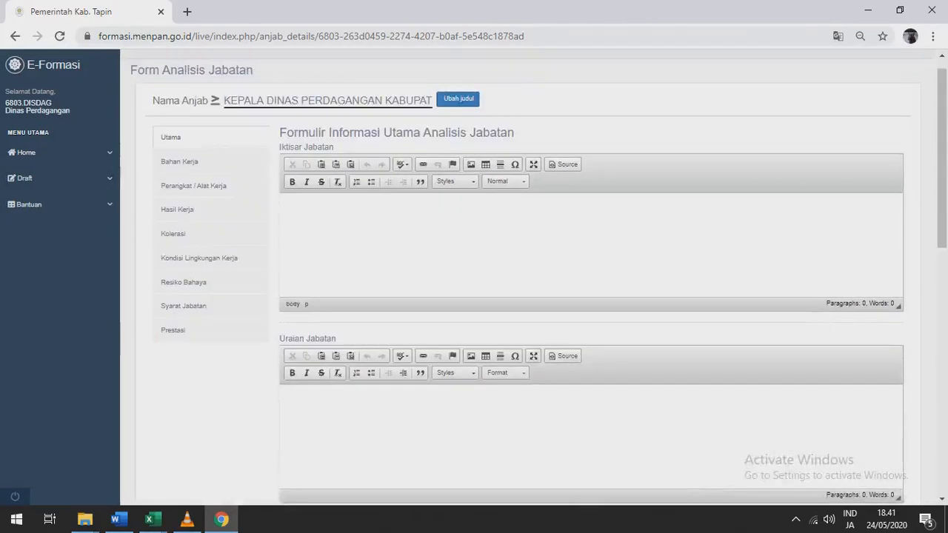
Reduce the browser to a smaller window, minimise the Excel workbook, and bring up the 1. ANJAB DINAS PERDAGANGAN document in Word
click(900, 10)
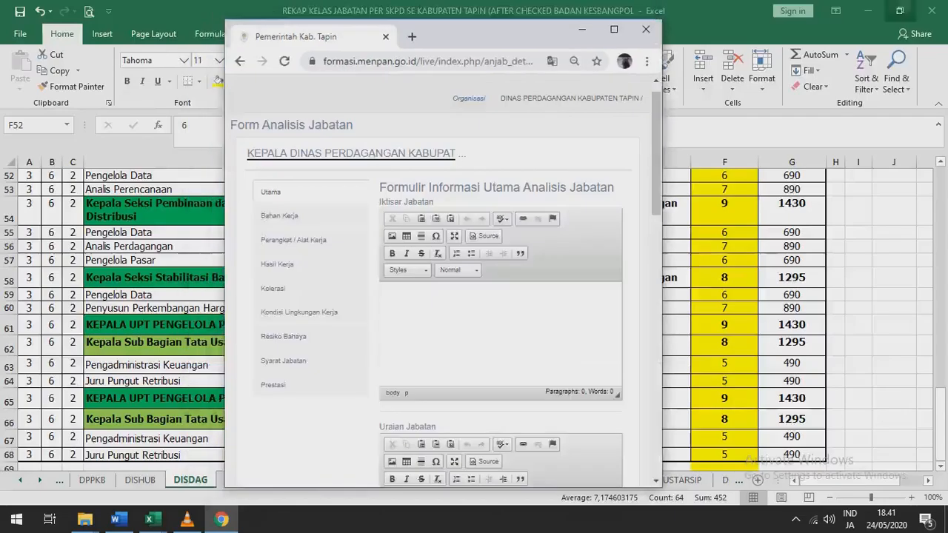
click(868, 11)
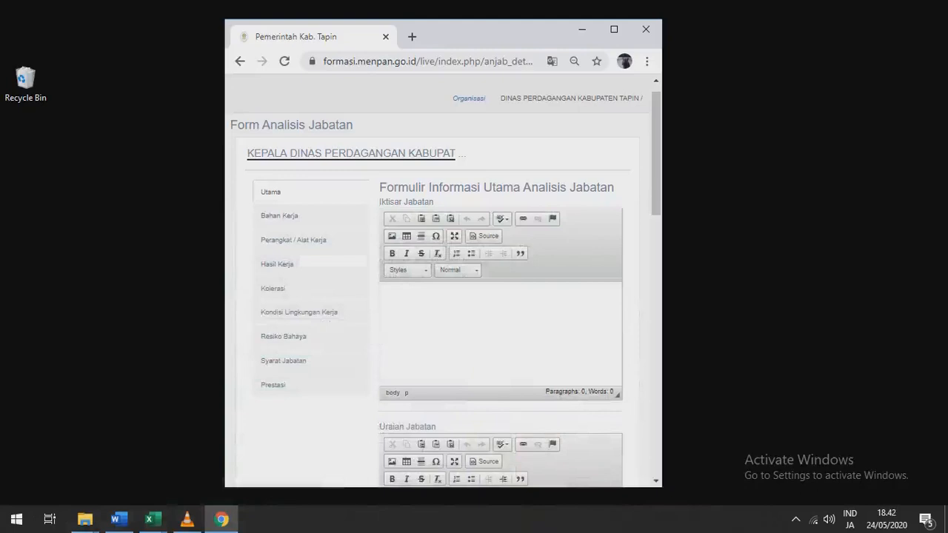
click(115, 519)
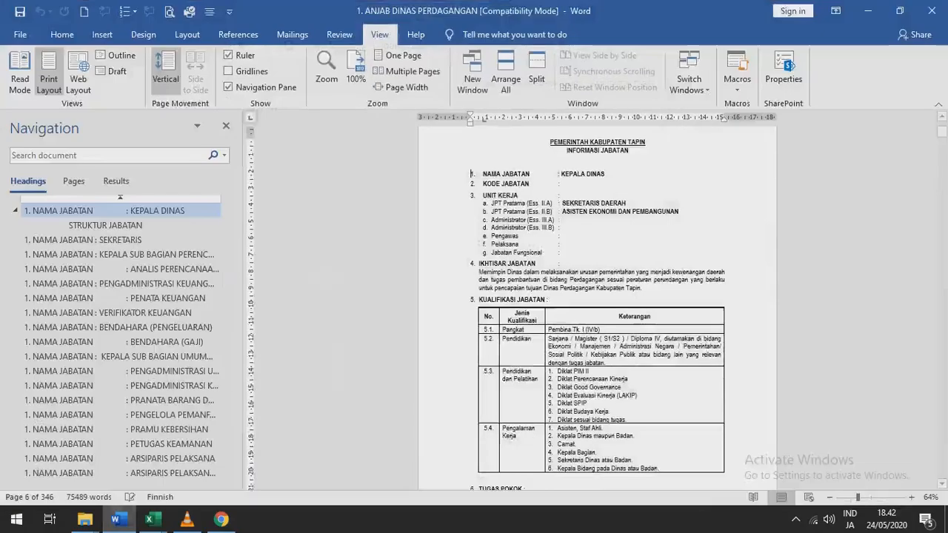
Shrink the Word and browser windows, close Word's Navigation pane, and arrange the document and the e-formasi form side by side
click(899, 10)
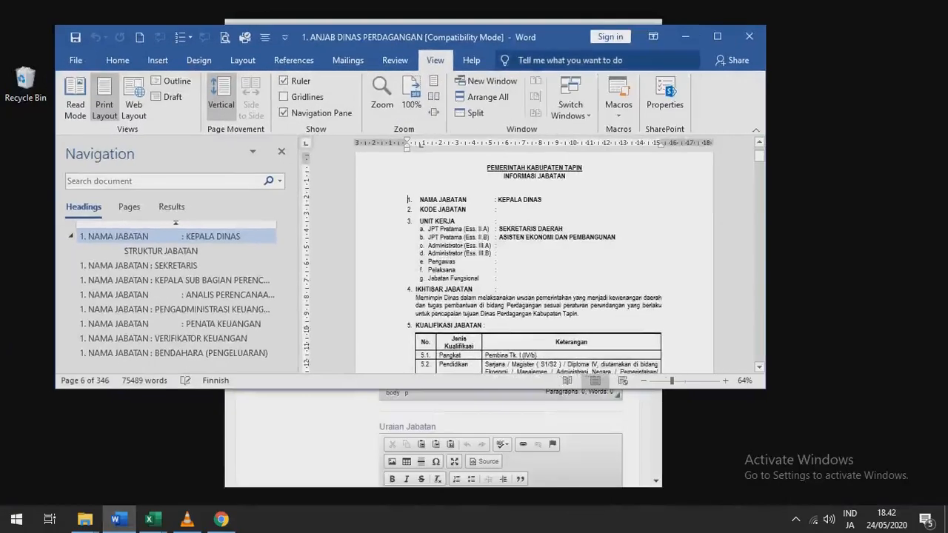
click(281, 151)
drag(563, 37, 347, 63)
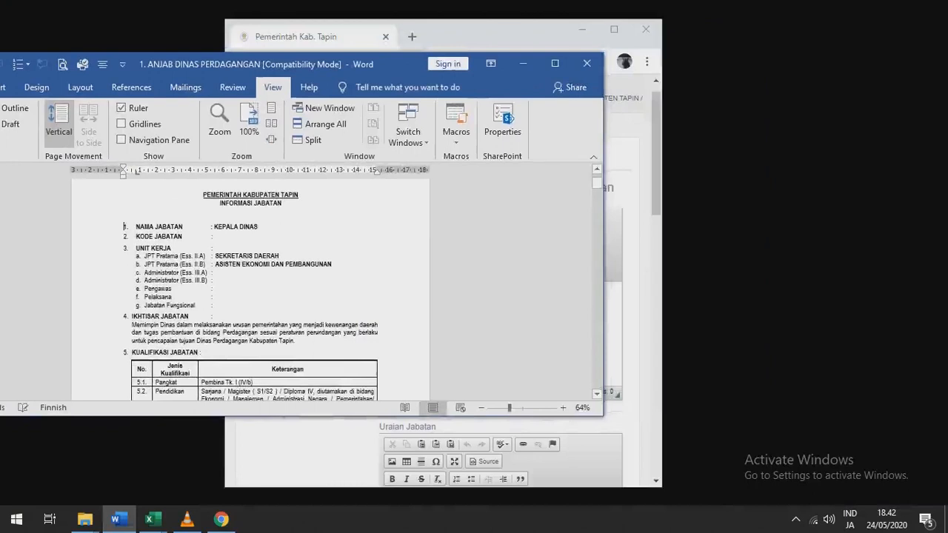
drag(496, 30, 752, 3)
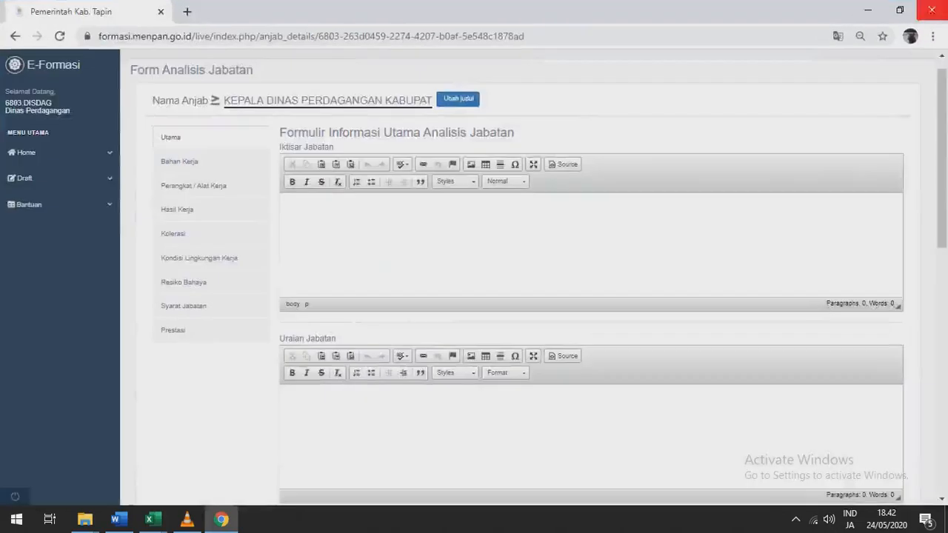
click(899, 9)
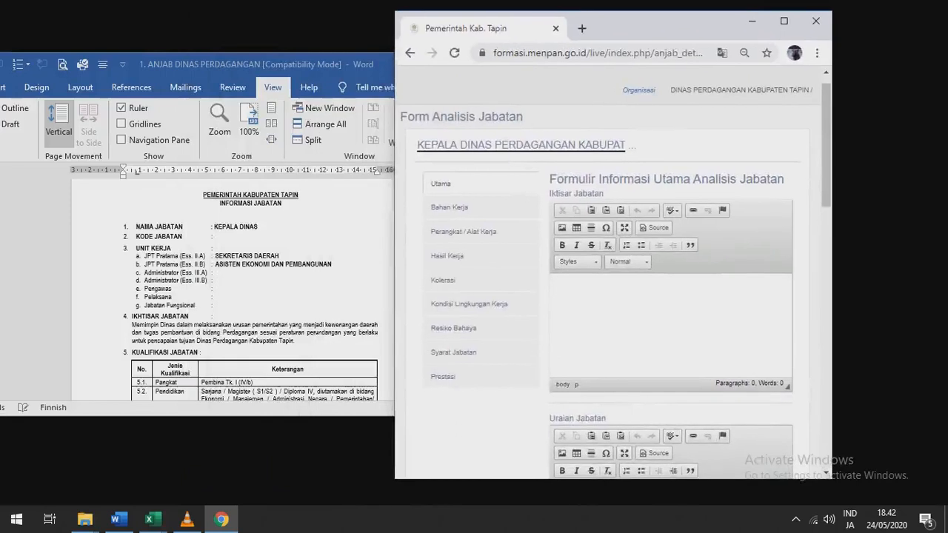
Copy the IKHTISAR JABATAN paragraph of the KEPALA DINAS position from the Word document into the form's Iktisar Jabatan field
click(124, 227)
key(ctrl+shift+Left)
key(ctrl+shift+Left)
key(ctrl+shift+Left)
key(ctrl+shift+Left)
key(ctrl+shift+Left)
key(ctrl+shift+Left)
key(ctrl+shift+Left)
key(ctrl+shift+Left)
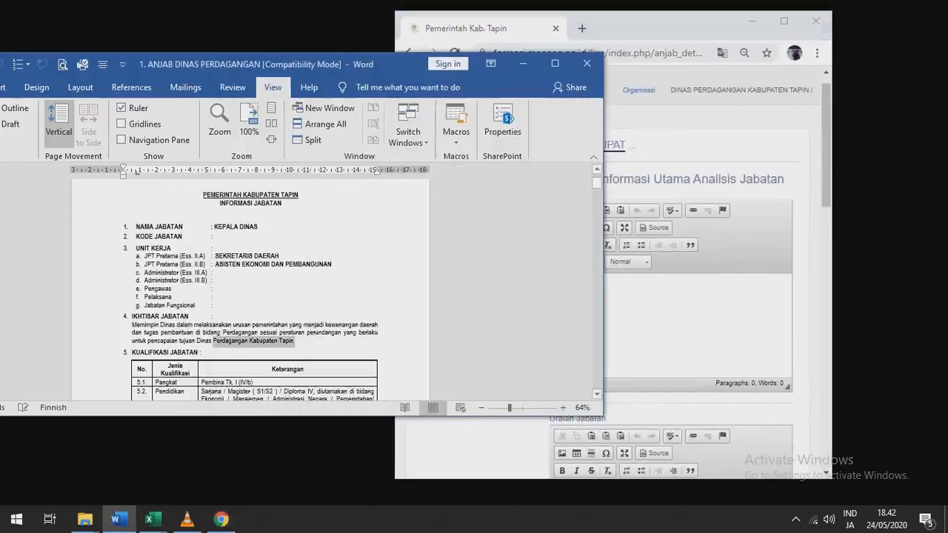
key(shift+Up)
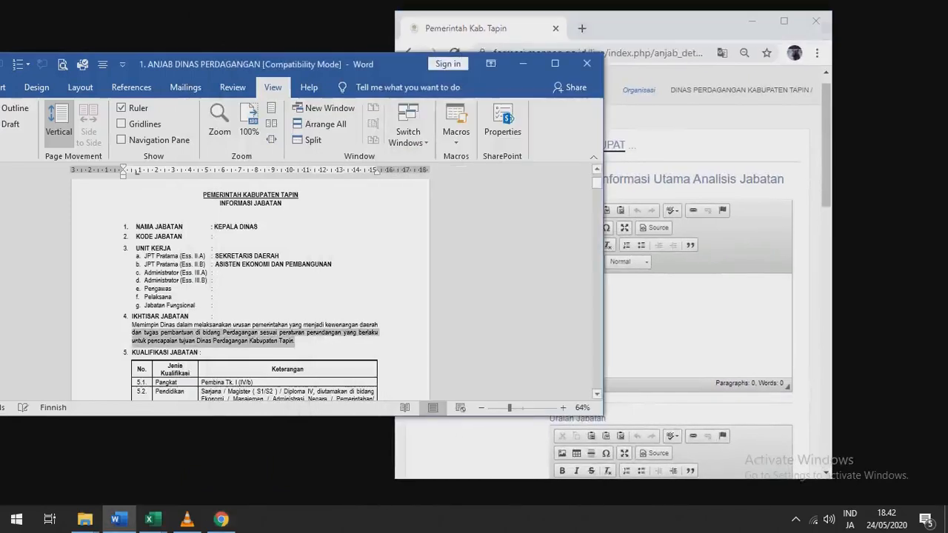
key(shift+Up)
key(ctrl+c)
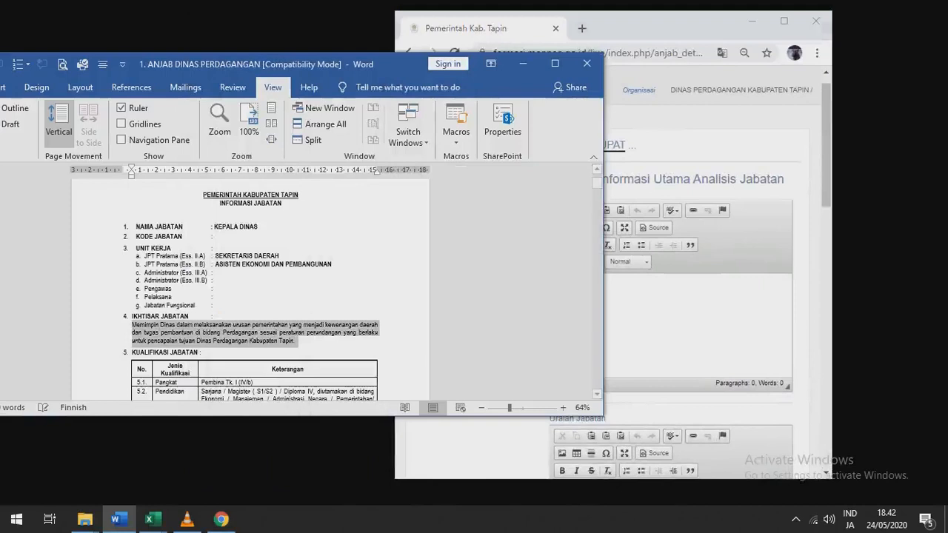
key(alt+Tab)
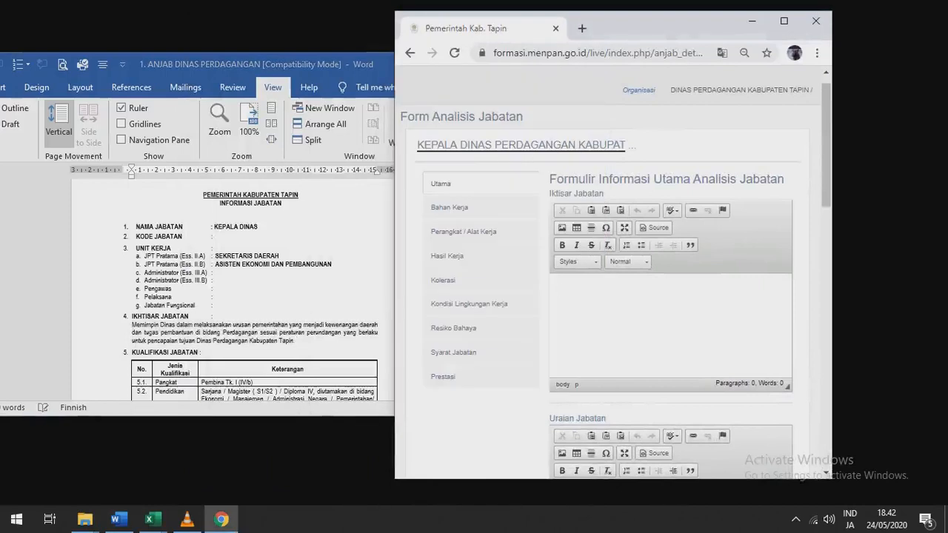
click(560, 288)
key(ctrl+v)
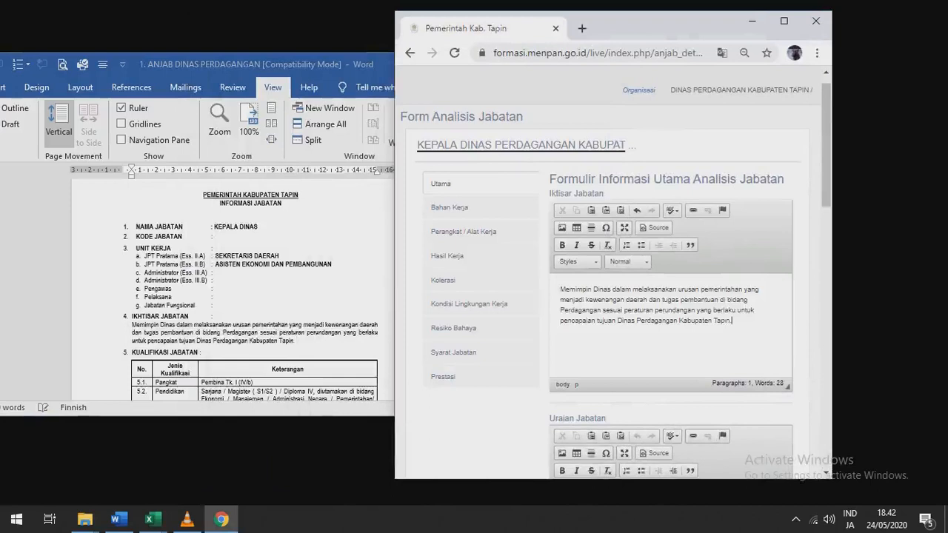
Copy task 6.1 from the document's TUGAS POKOK table into the form's Uraian Jabatan field
scroll(615, 281, down, 4)
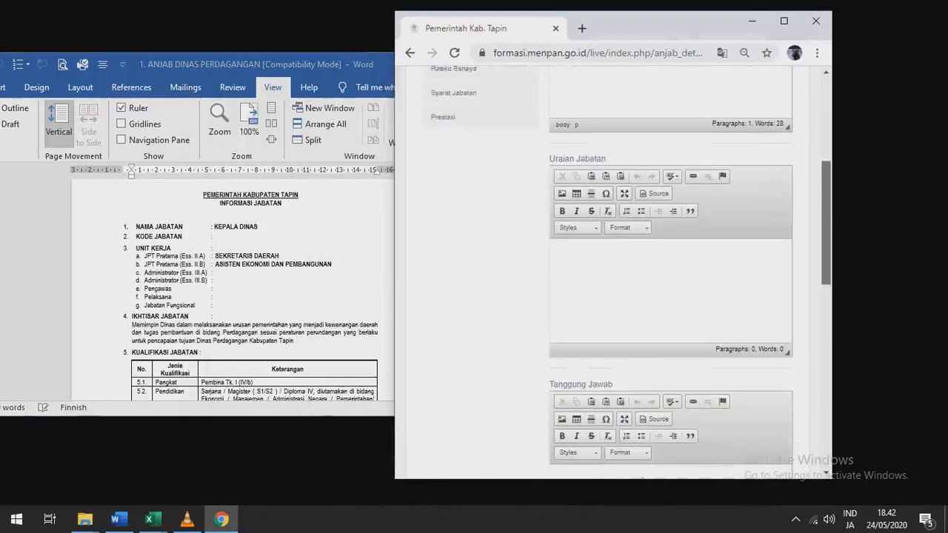
click(559, 249)
key(alt+Tab)
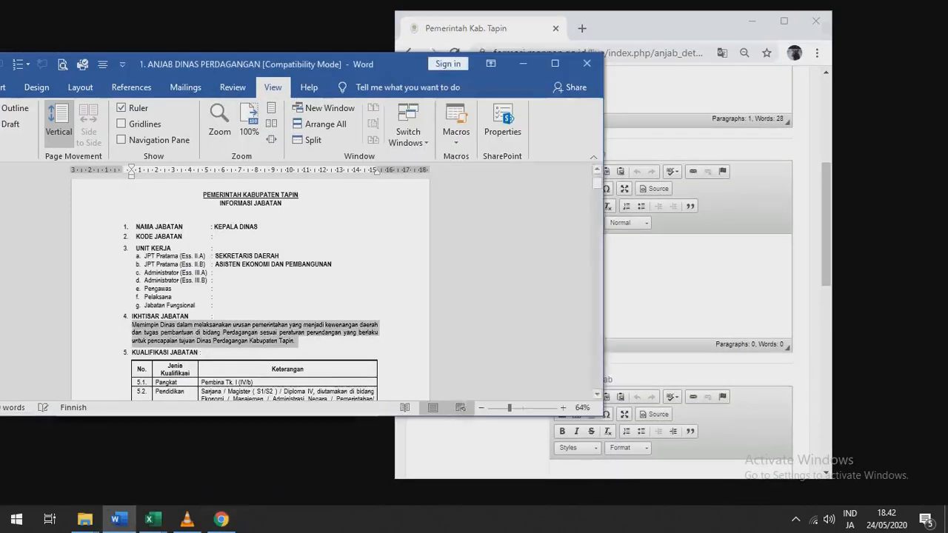
scroll(251, 290, down, 5)
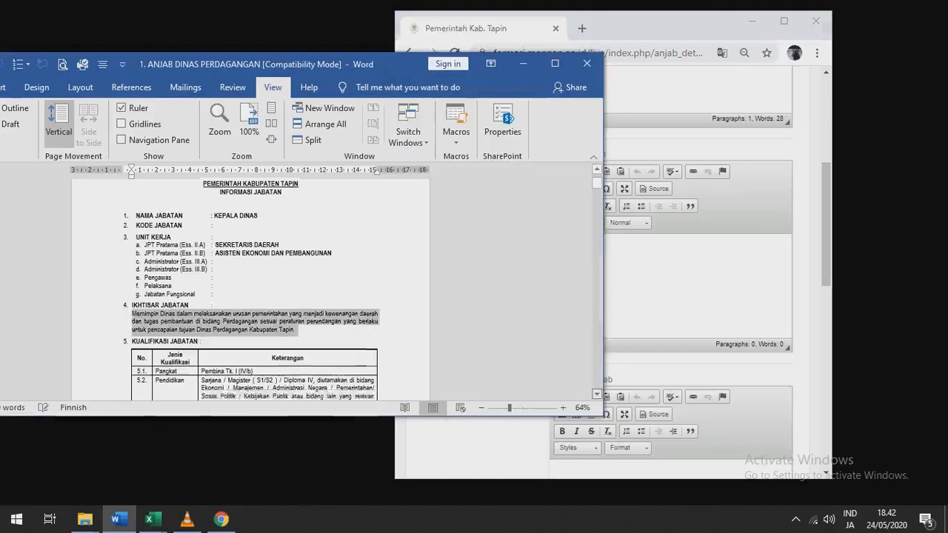
scroll(252, 288, down, 4)
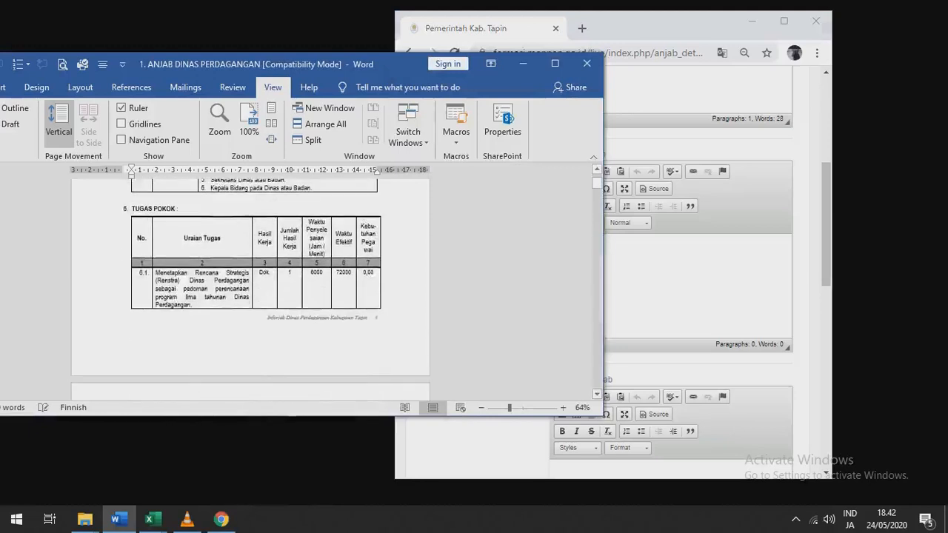
drag(192, 305, 156, 272)
key(ctrl+c)
key(alt+Tab)
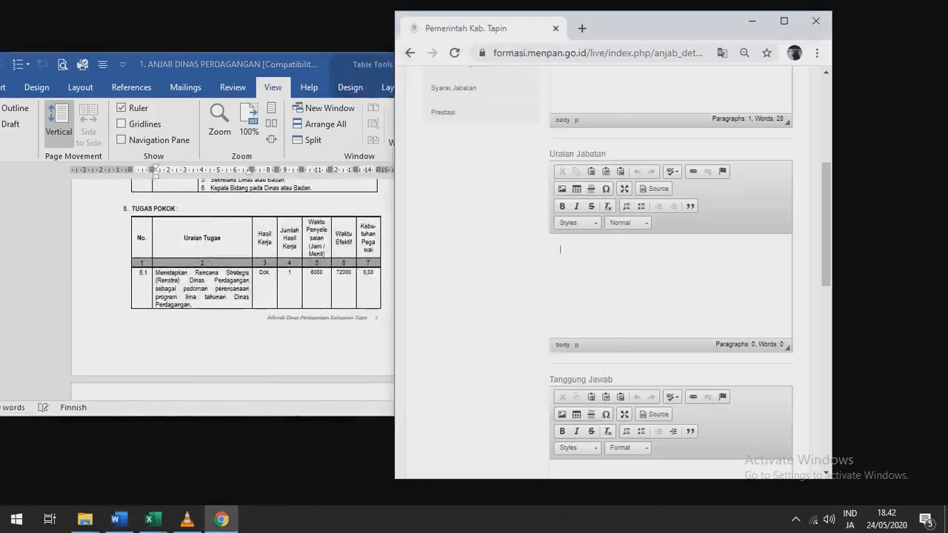
key(ctrl+v)
Copy task 6.2 from the TUGAS POKOK table into Uraian Jabatan as a new paragraph
key(alt+Tab)
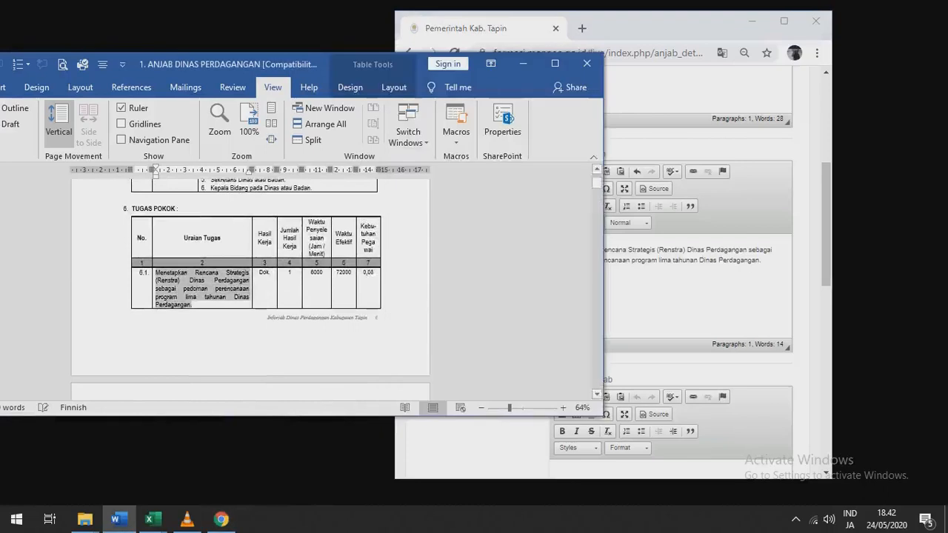
scroll(250, 289, down, 1)
scroll(250, 288, down, 4)
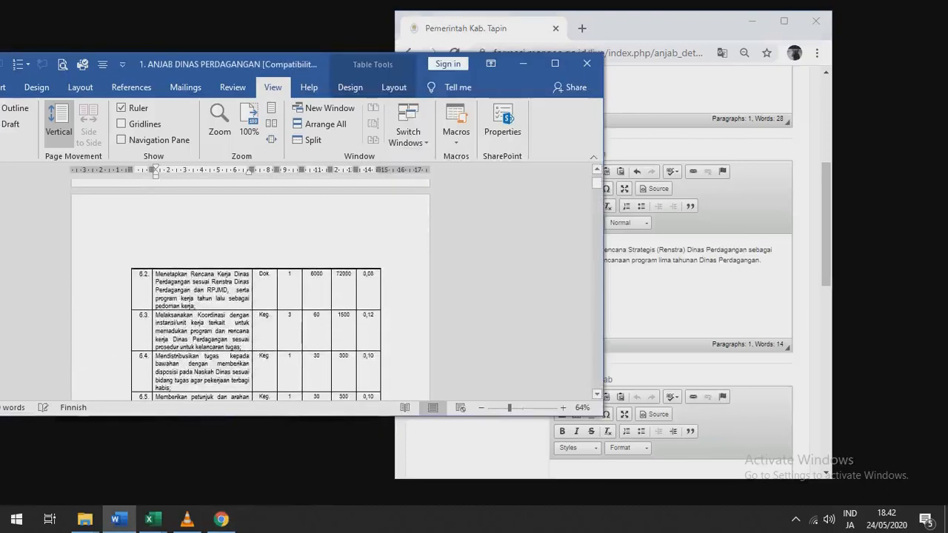
drag(197, 306, 156, 273)
key(alt+Tab)
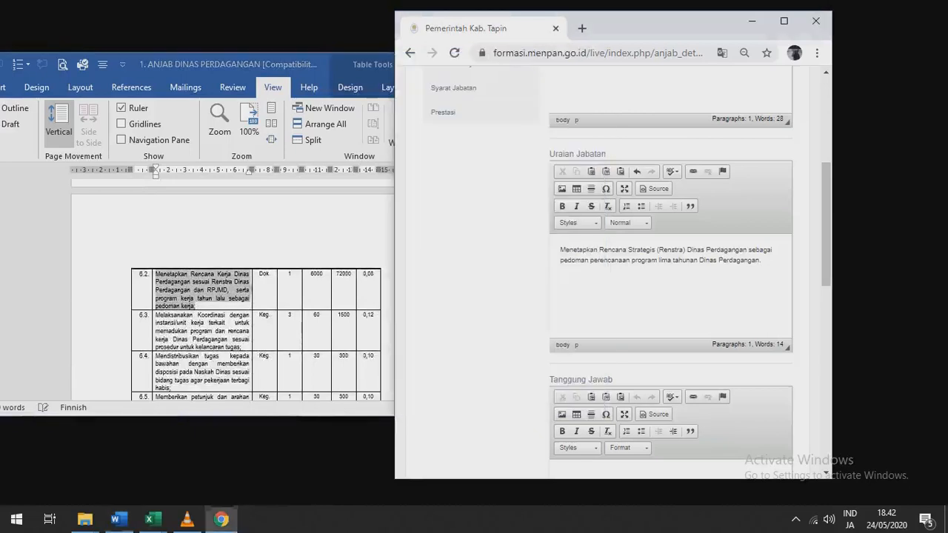
key(Return)
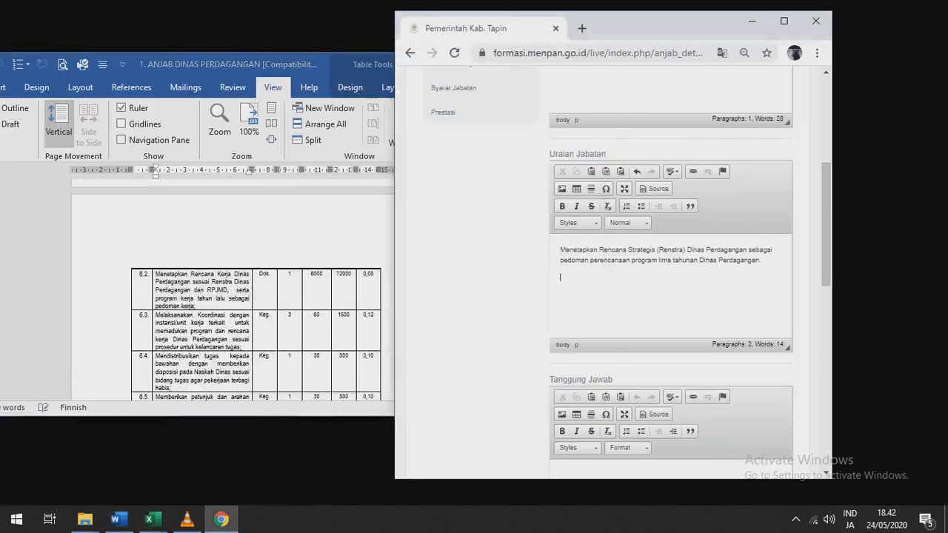
key(ctrl+v)
Add task 6.3 from the TUGAS POKOK table as the third paragraph in Uraian Jabatan
key(alt+Tab)
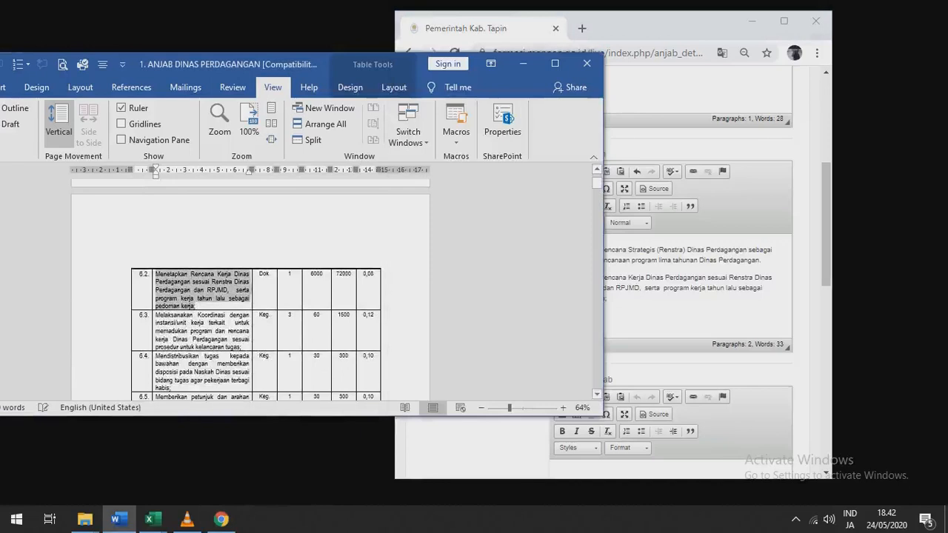
drag(243, 347, 156, 315)
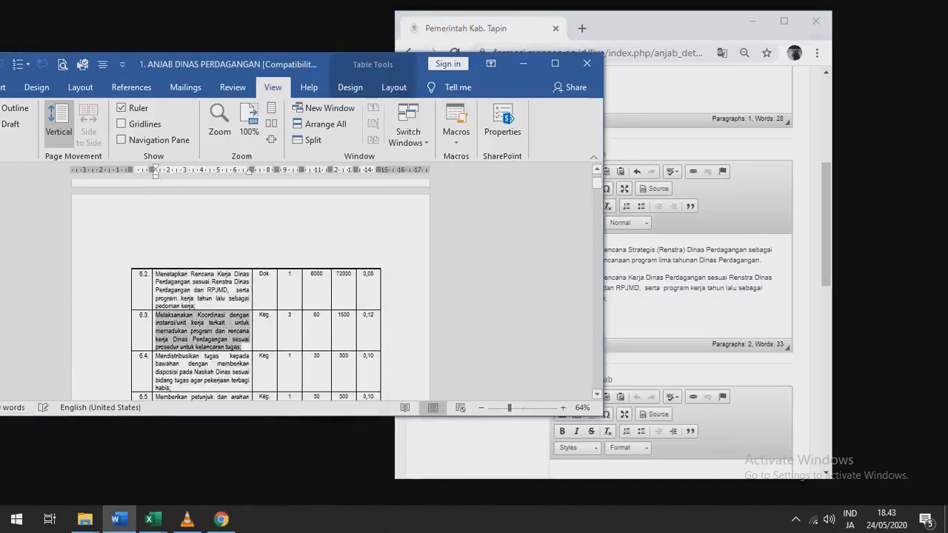
key(alt+Tab)
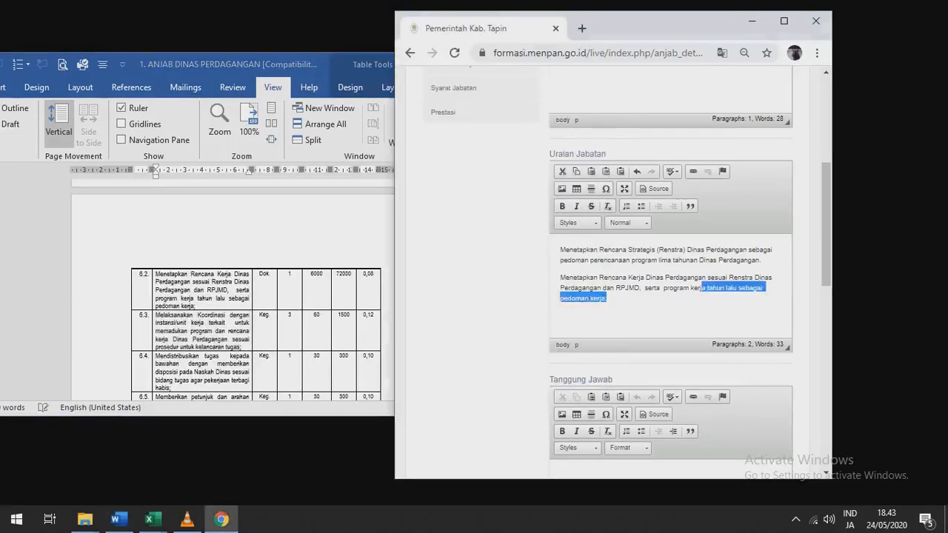
click(607, 298)
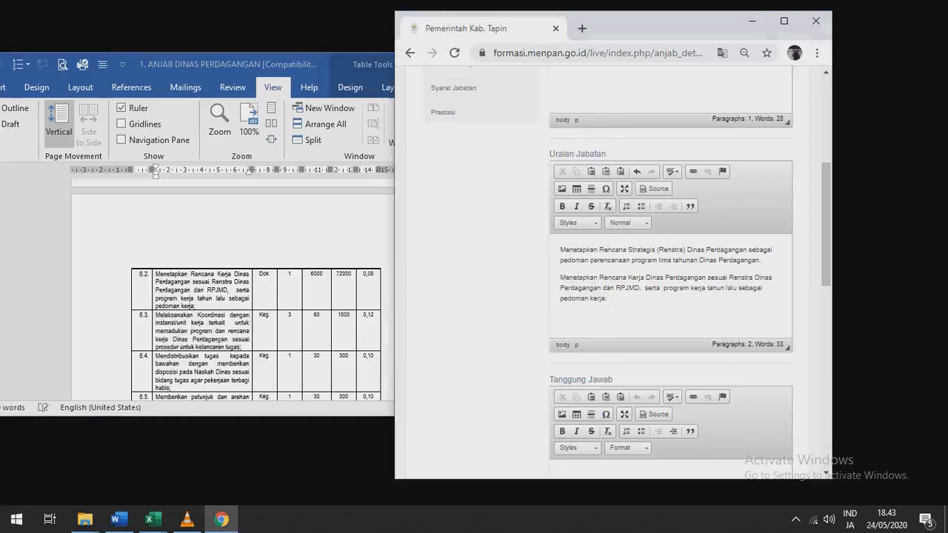
key(ctrl+v)
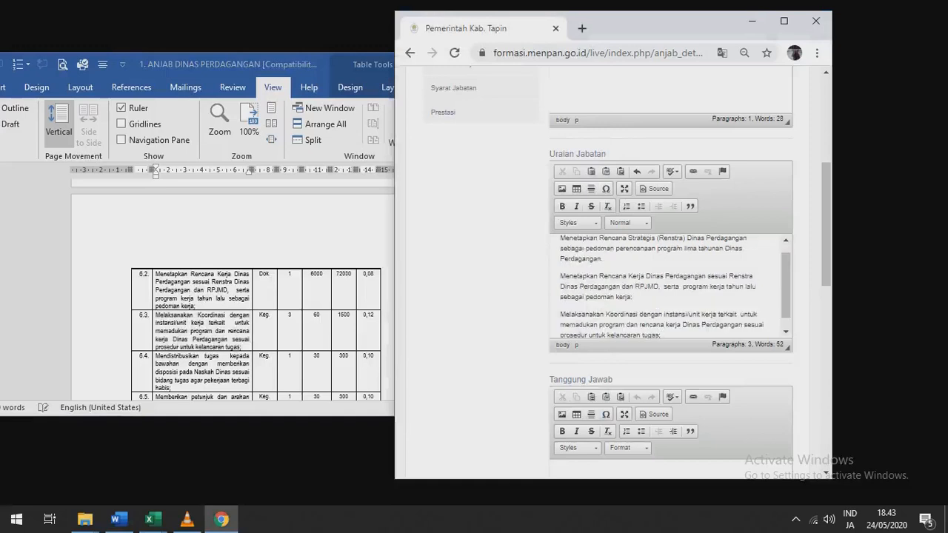
Look through the remaining TUGAS POKOK tasks in the Word document down to task 6.16
key(alt+Tab)
scroll(596, 394, down, 10)
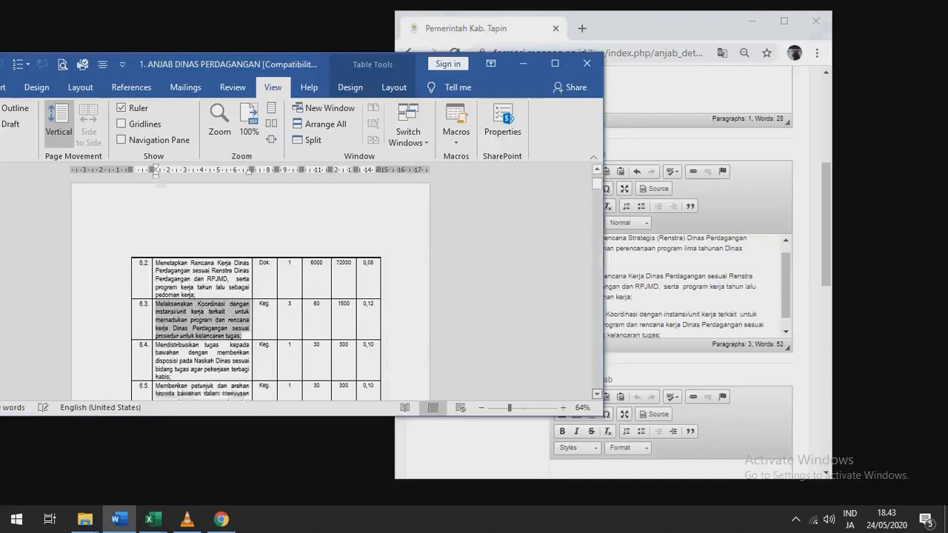
scroll(255, 289, down, 10)
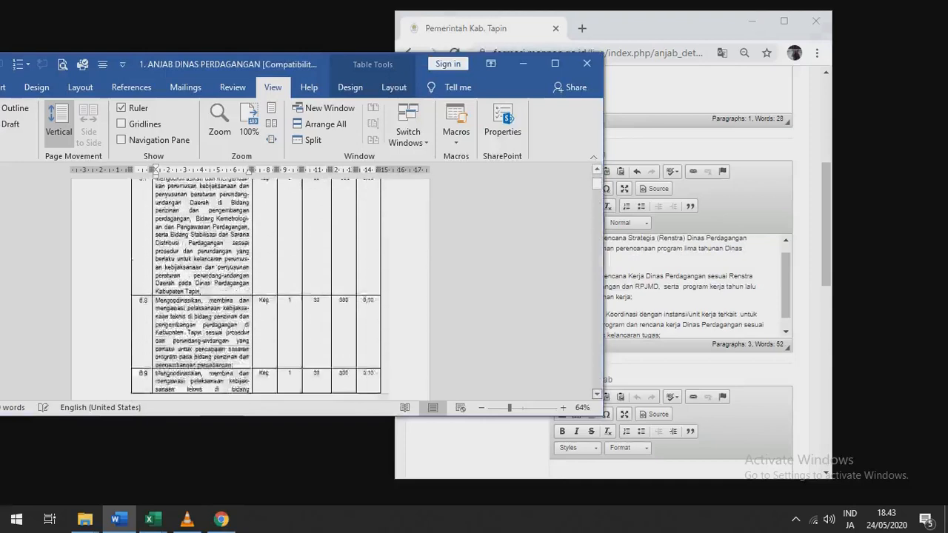
scroll(255, 290, down, 10)
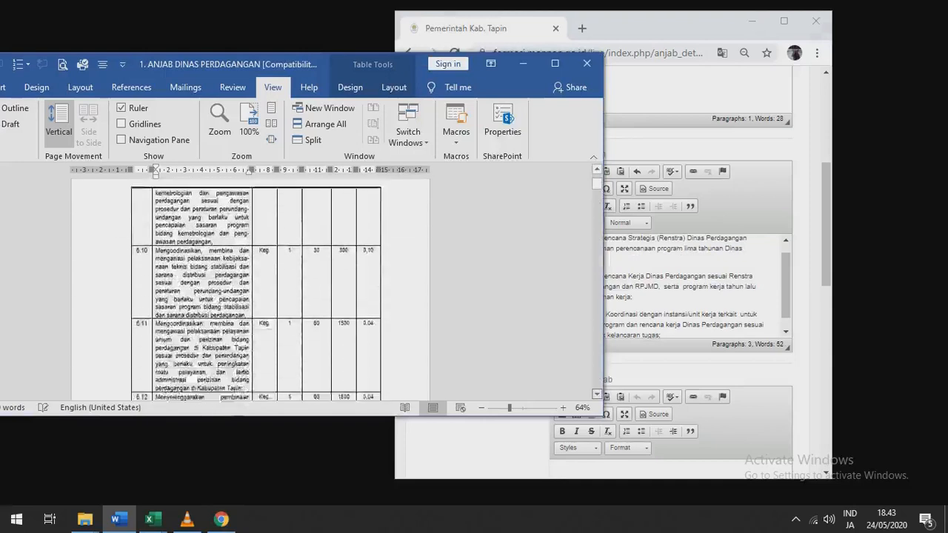
scroll(256, 289, down, 10)
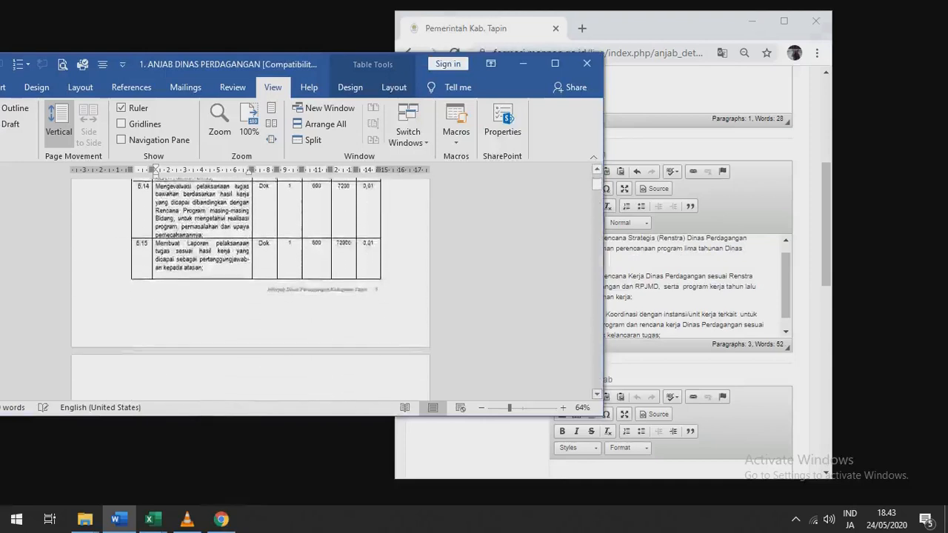
scroll(256, 289, down, 1)
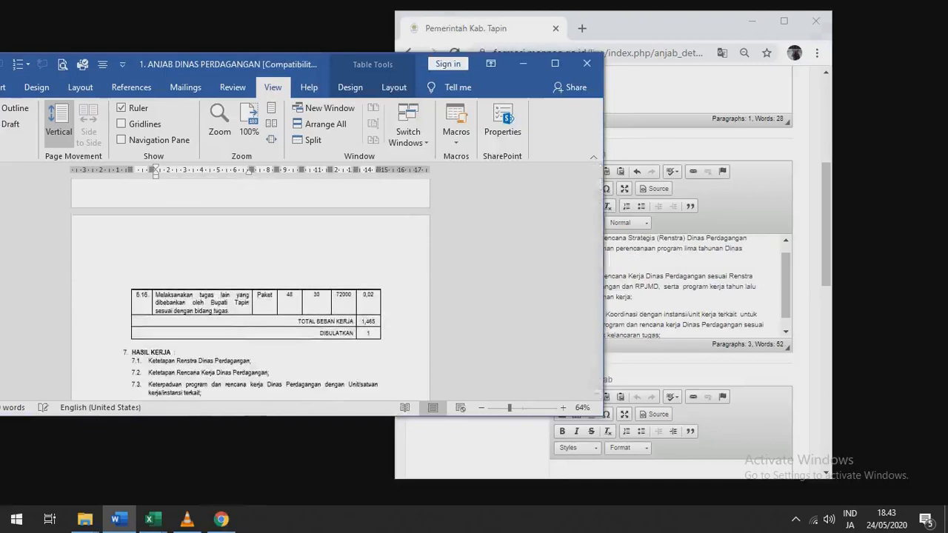
Select all the text in the form's Uraian Jabatan field and format it as a numbered list
key(alt+Tab)
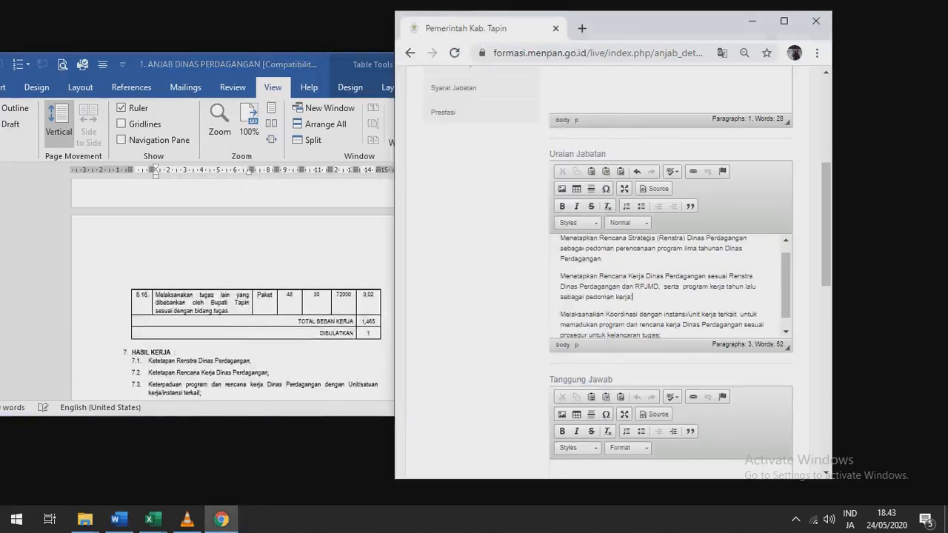
scroll(667, 288, down, 1)
drag(685, 312, 661, 322)
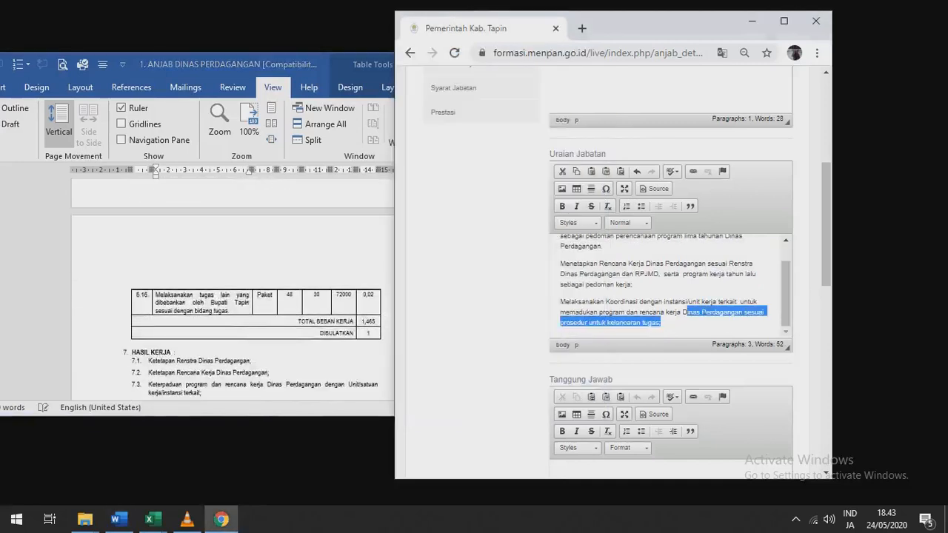
key(ctrl+a)
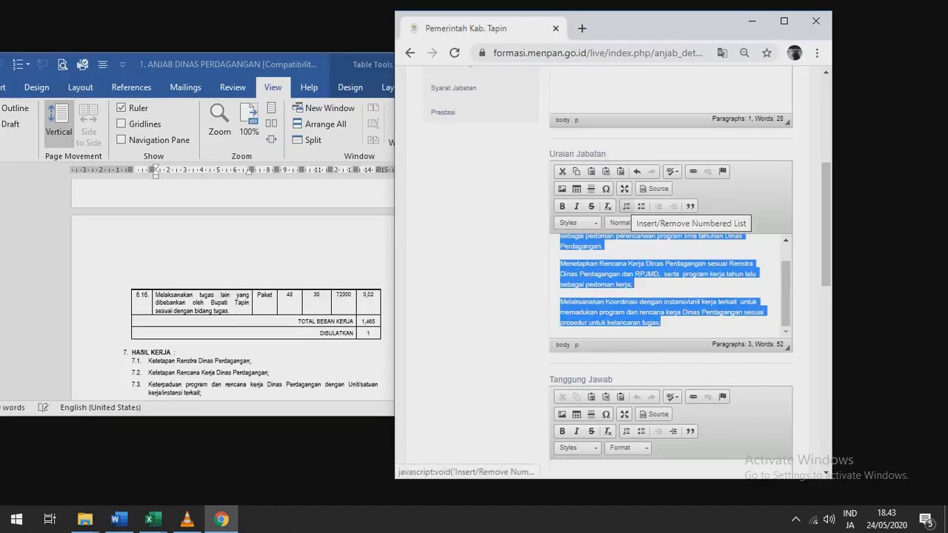
click(626, 205)
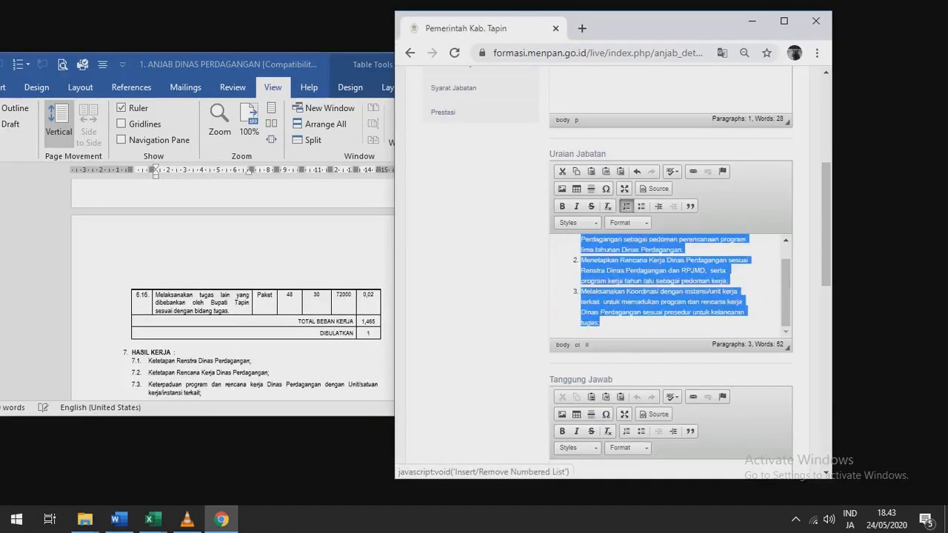
Copy TANGGUNG JAWAB items 10.1 to 10.7 from the Word document into the web form's Tanggung Jawab field
drag(826, 222, 825, 278)
click(561, 289)
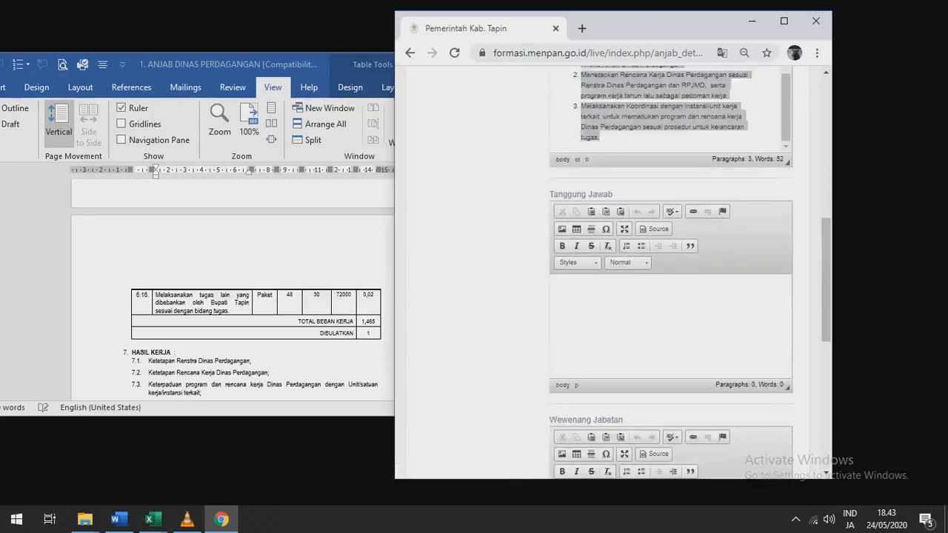
key(alt+Tab)
scroll(251, 288, down, 5)
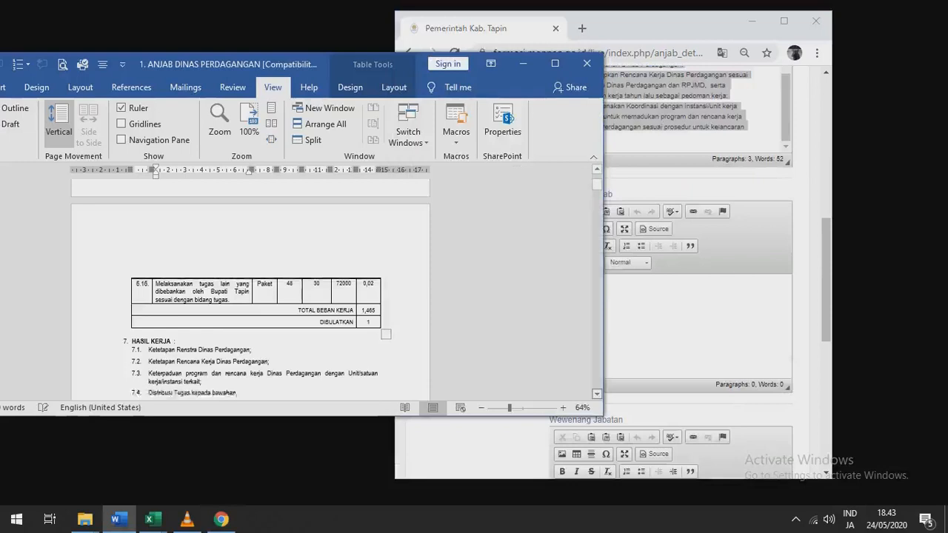
scroll(250, 289, down, 5)
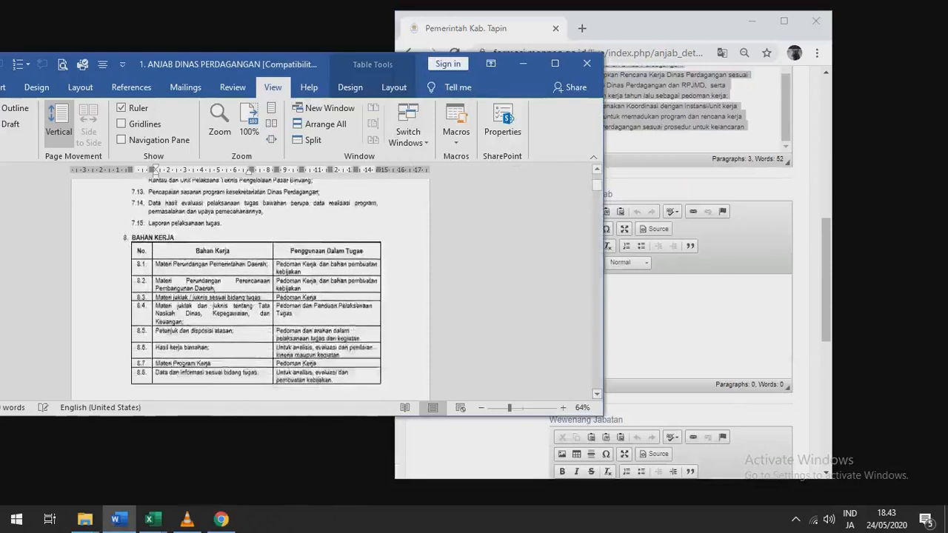
scroll(250, 289, down, 5)
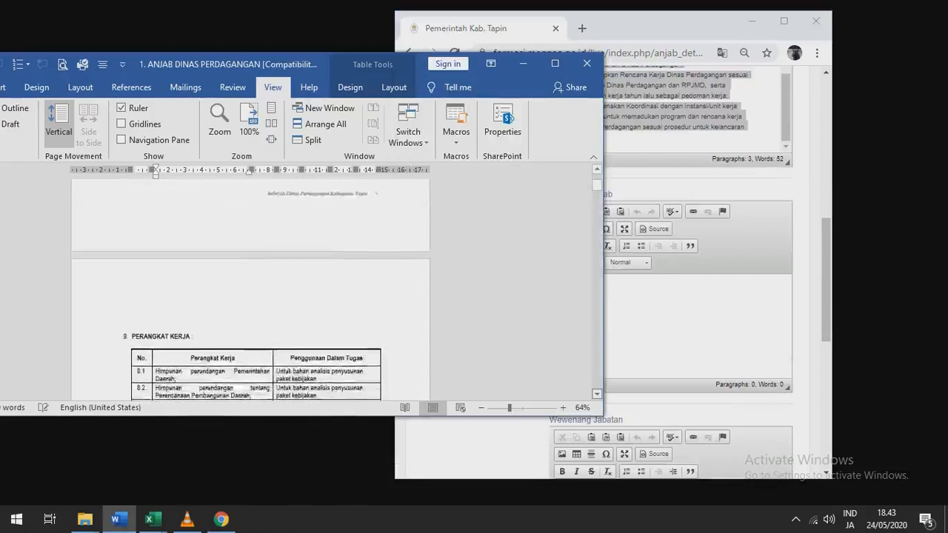
scroll(250, 289, down, 4)
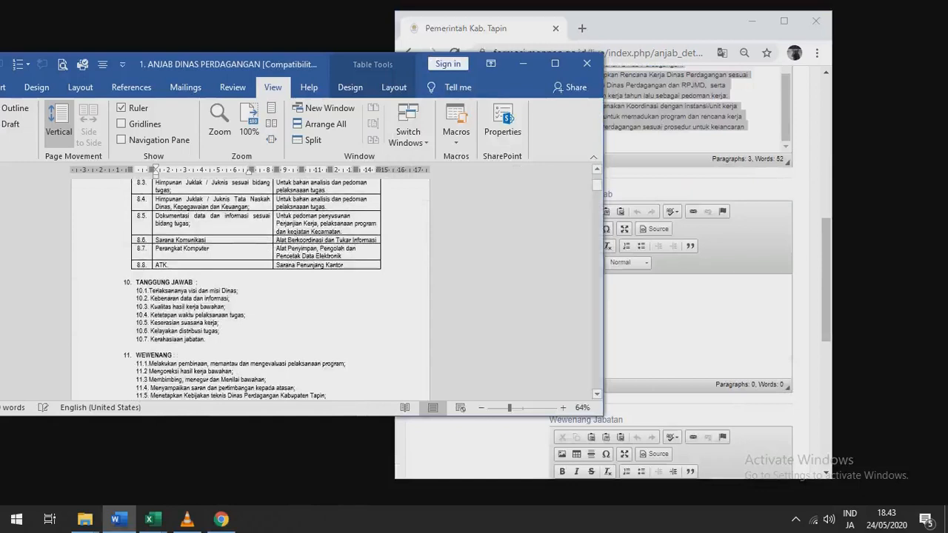
drag(205, 339, 136, 290)
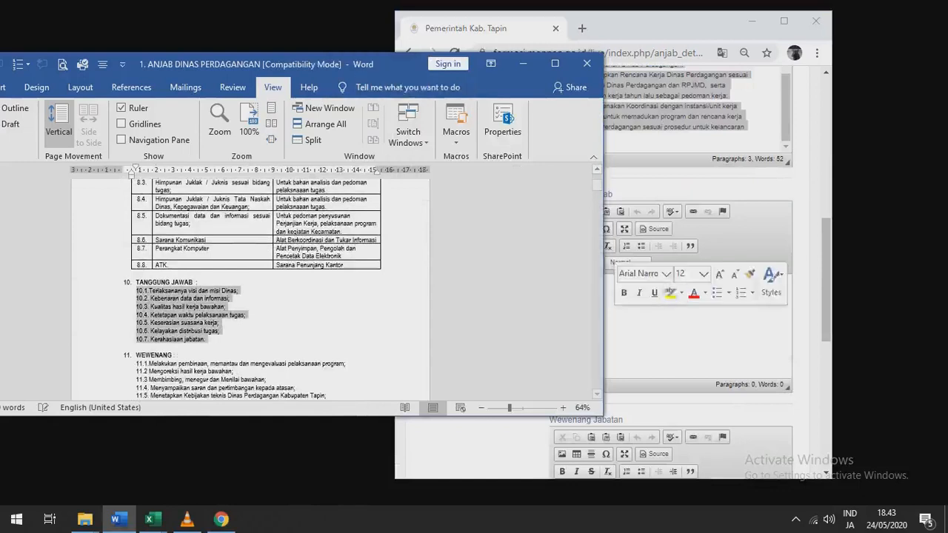
click(667, 293)
key(ctrl+v)
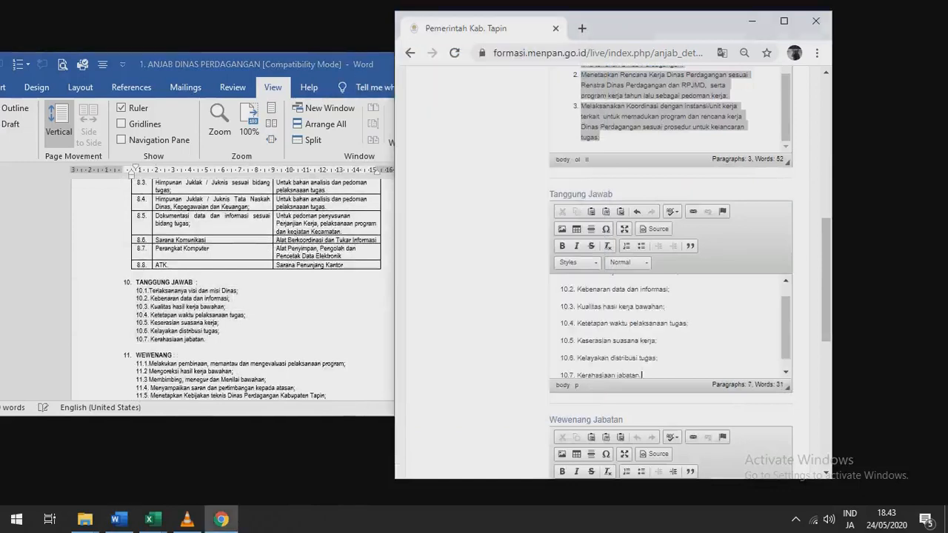
key(ctrl+a)
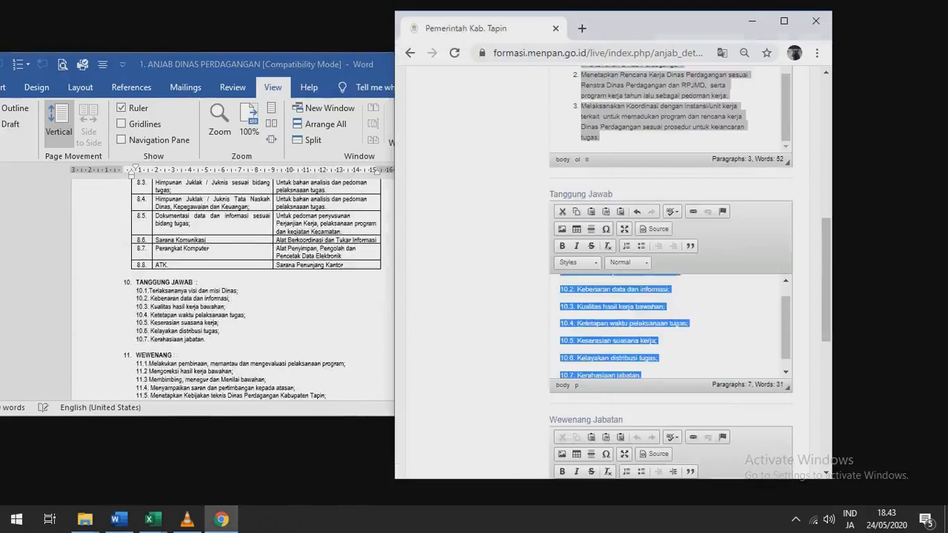
click(626, 246)
click(626, 245)
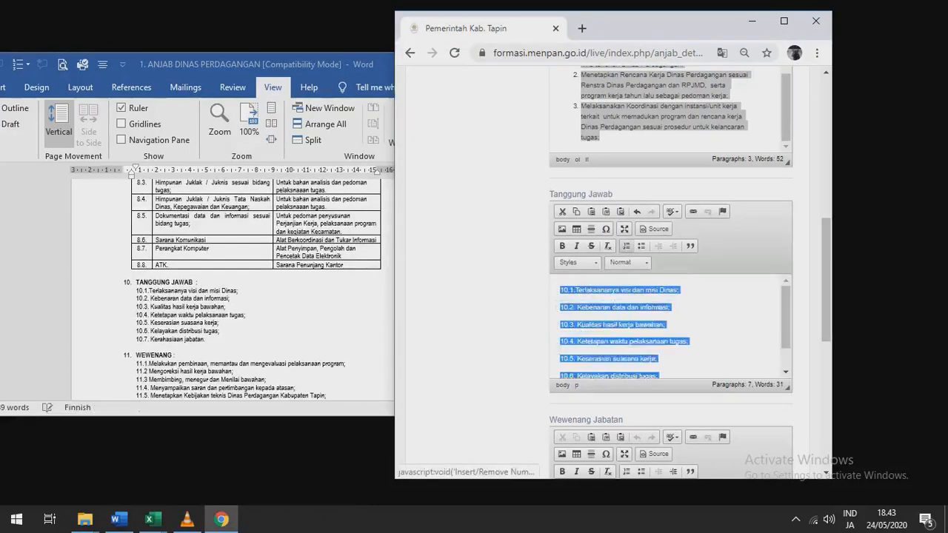
key(alt+Tab)
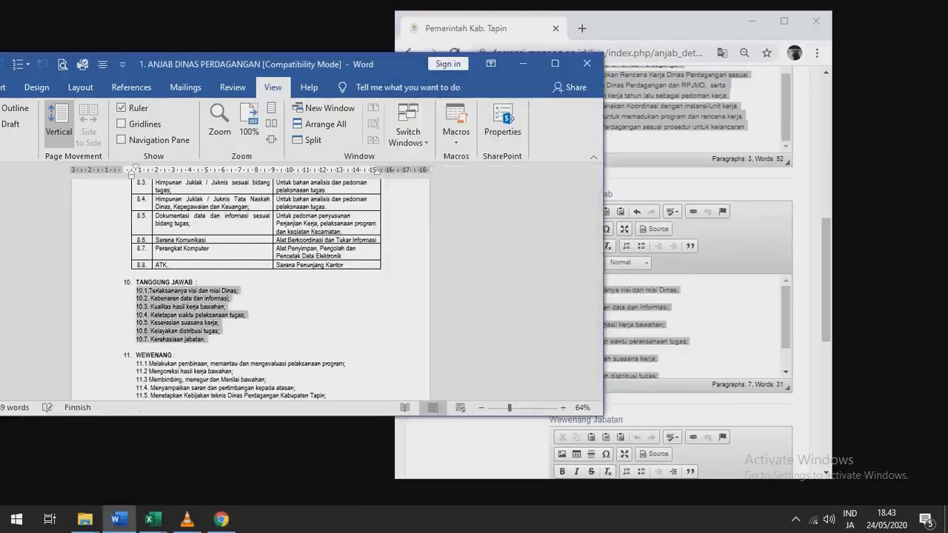
Remove the typed numbers 10.1 to 10.6 from the Tanggung Jawab items and format the field's whole text as a numbered list
click(670, 307)
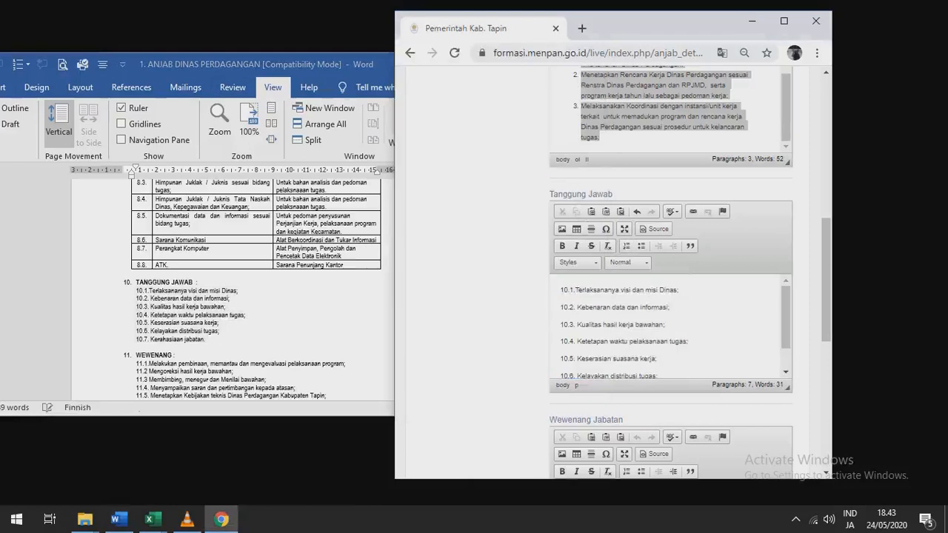
key(BackSpace)
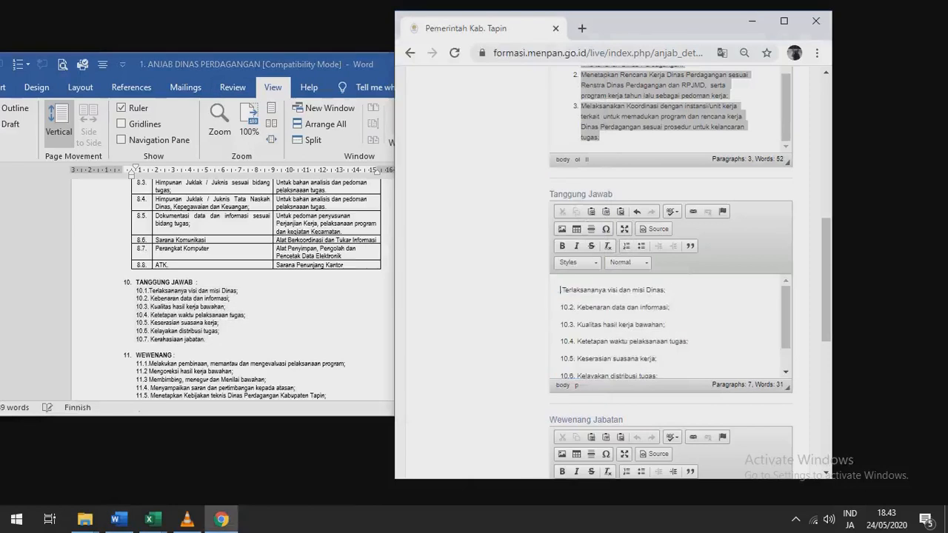
key(BackSpace)
key(BackSpace)
key(BackSpace)
key(BackSpace)
key(BackSpace)
key(BackSpace)
key(BackSpace)
key(BackSpace)
key(BackSpace)
key(BackSpace)
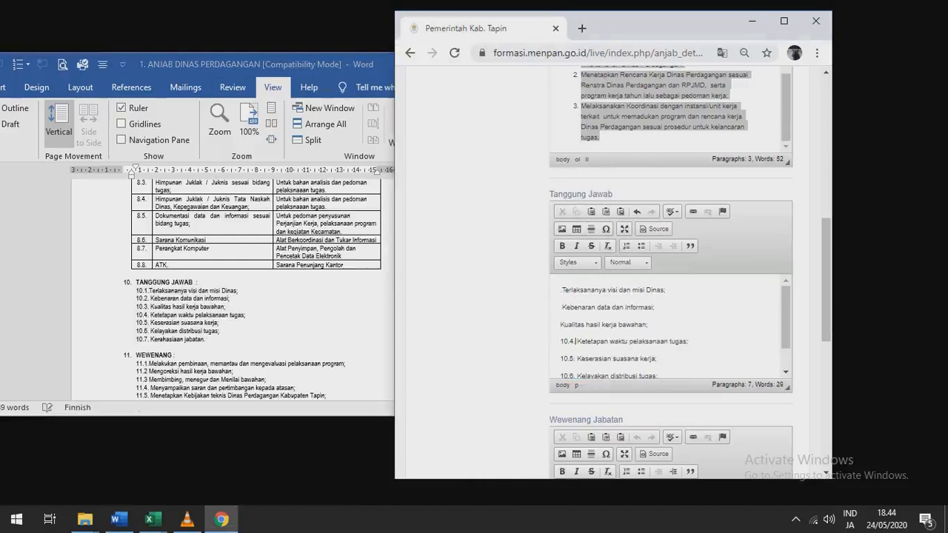
key(BackSpace)
key(BackSpace)
key(BackSpace)
key(BackSpace)
key(BackSpace)
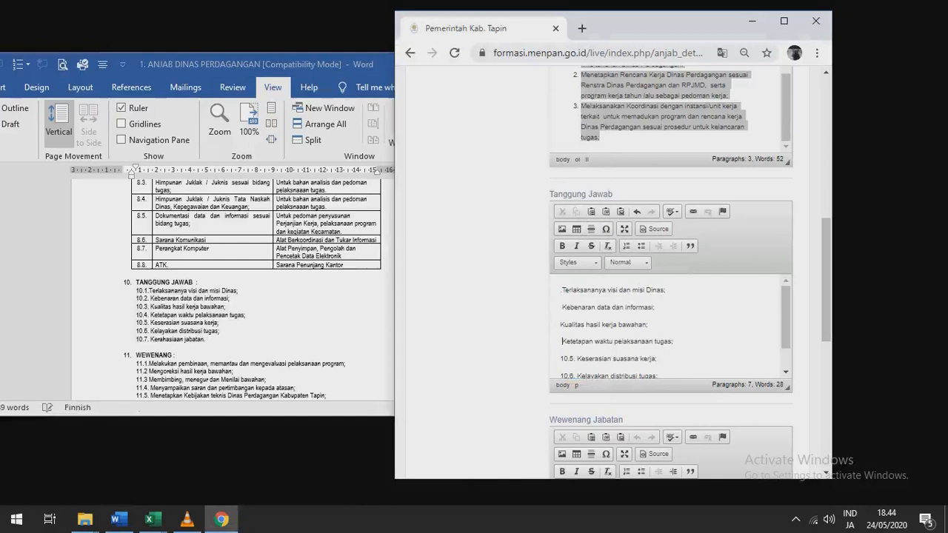
key(BackSpace)
key(Down)
key(Down)
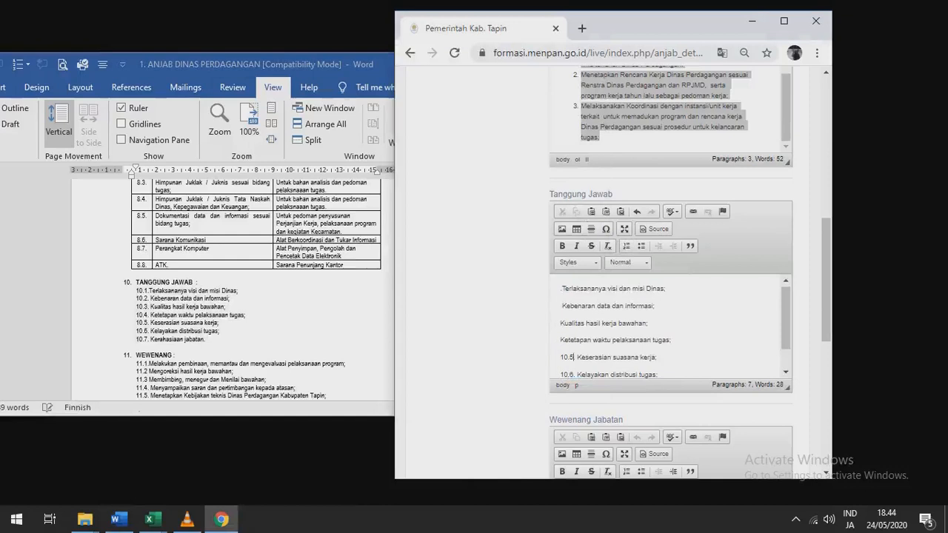
key(BackSpace)
key(BackSpace)
key(BackSpace)
key(BackSpace)
key(BackSpace)
key(BackSpace)
key(BackSpace)
key(BackSpace)
key(BackSpace)
key(BackSpace)
key(BackSpace)
key(BackSpace)
key(ctrl+a)
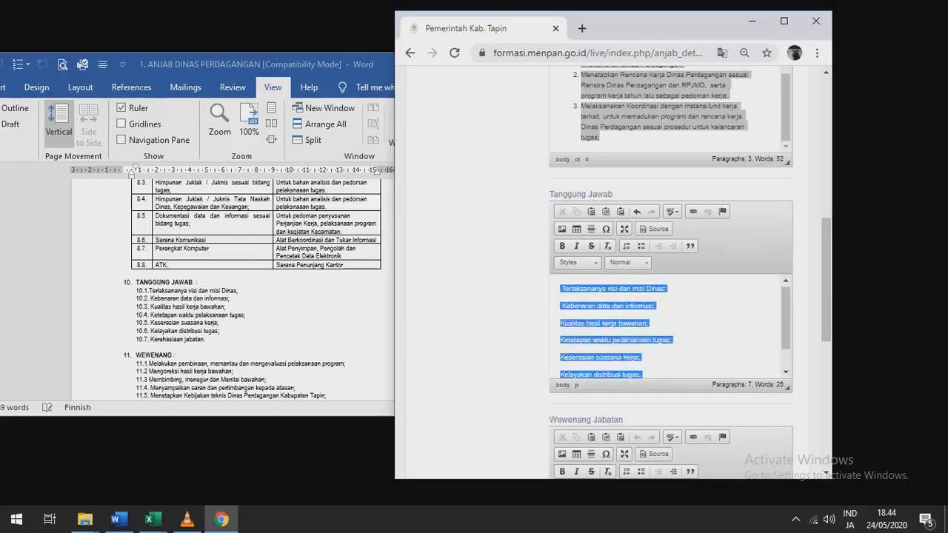
click(625, 246)
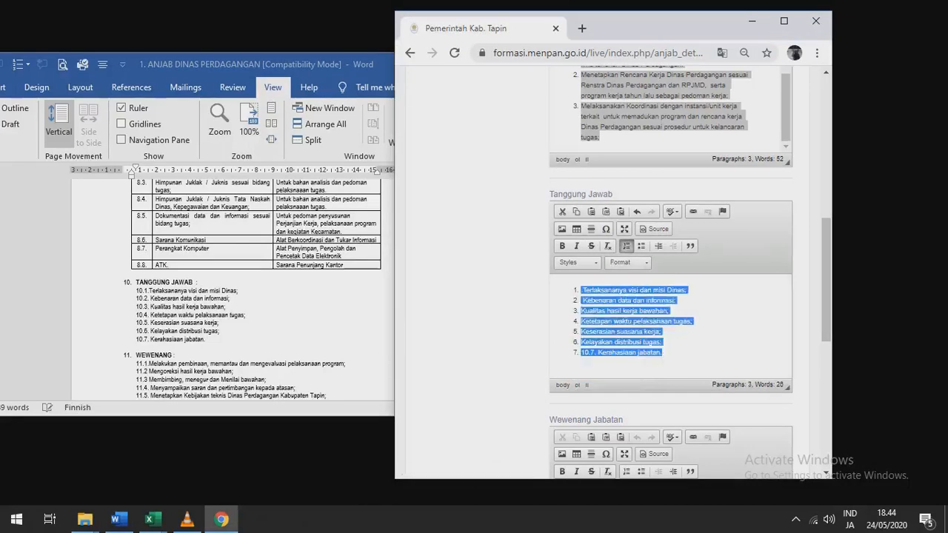
Copy WEWENANG items 11.1 to 11.5 from the Word document into the web form's Wewenang Jabatan field
scroll(670, 296, down, 5)
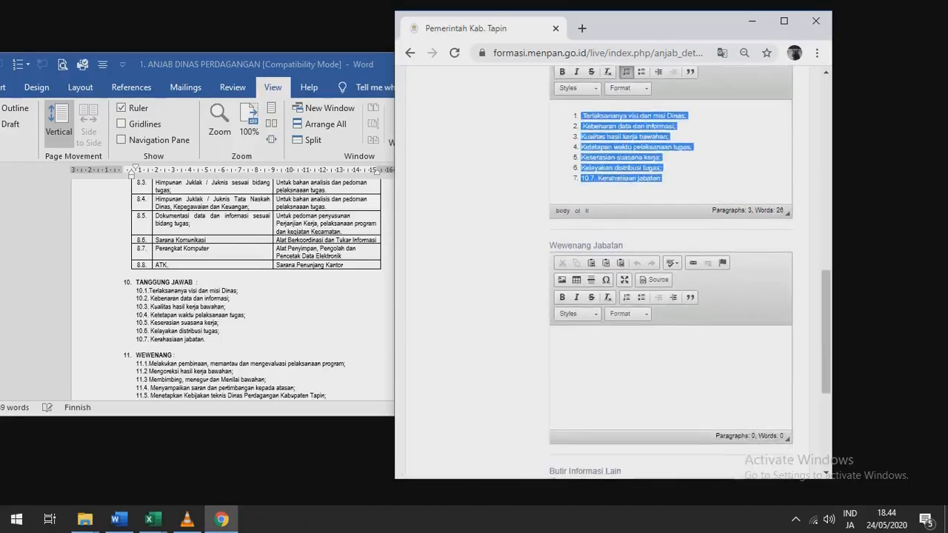
click(560, 341)
key(alt+Tab)
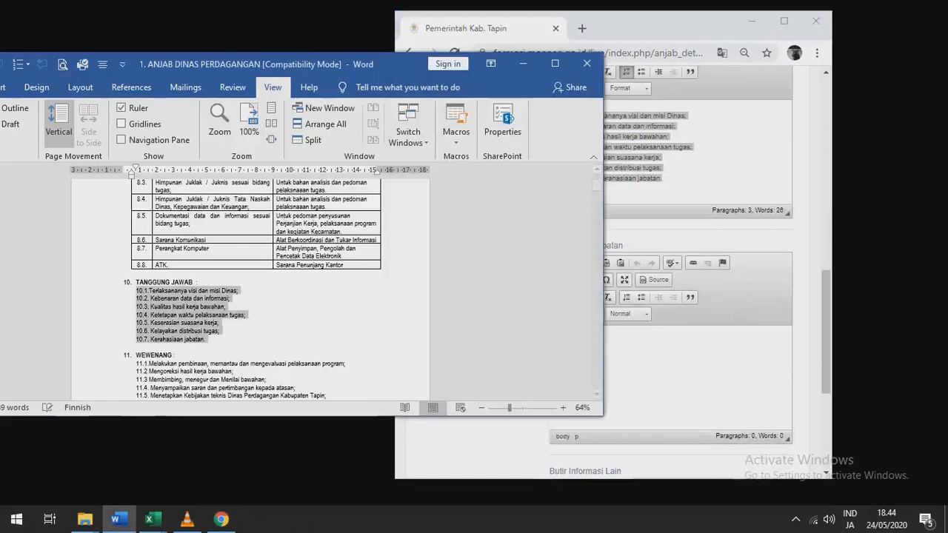
scroll(296, 296, down, 1)
scroll(297, 296, down, 3)
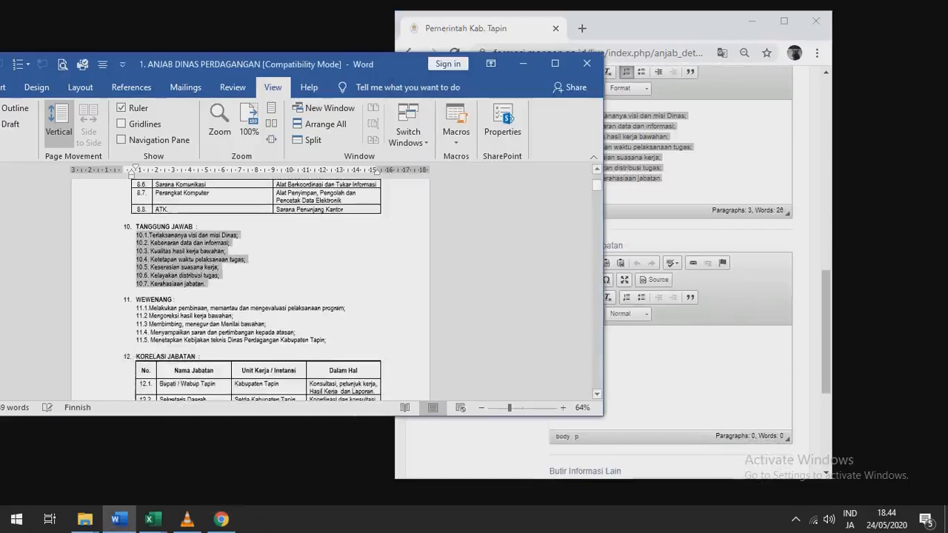
drag(327, 340, 126, 308)
key(ctrl+c)
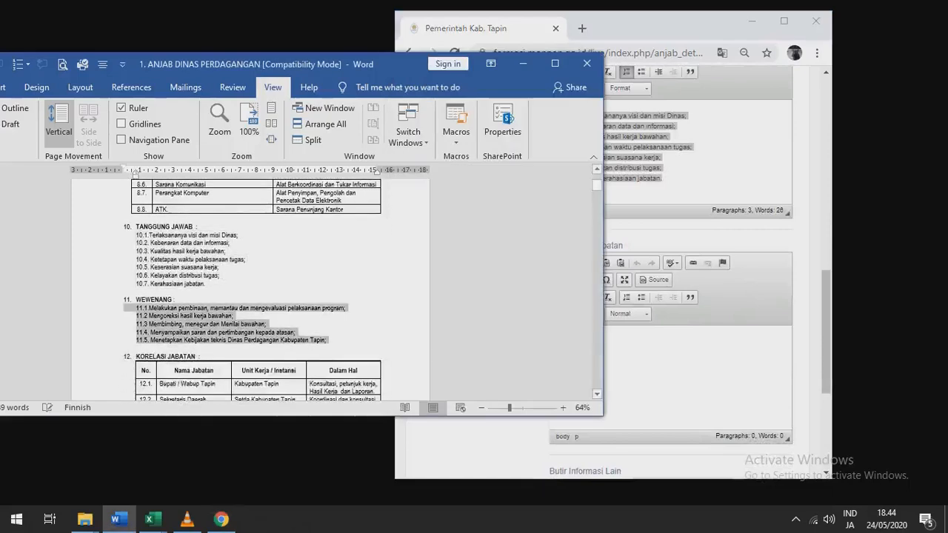
key(alt+Tab)
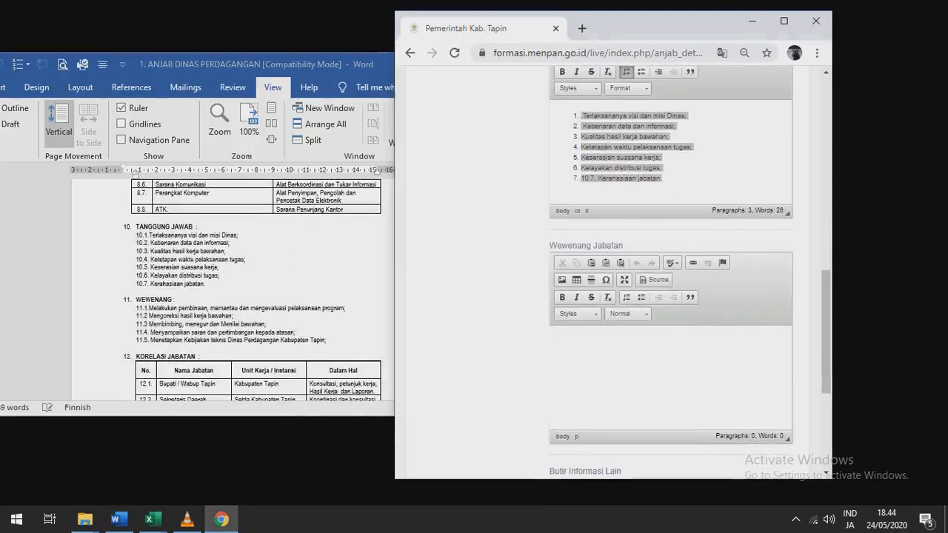
key(ctrl+v)
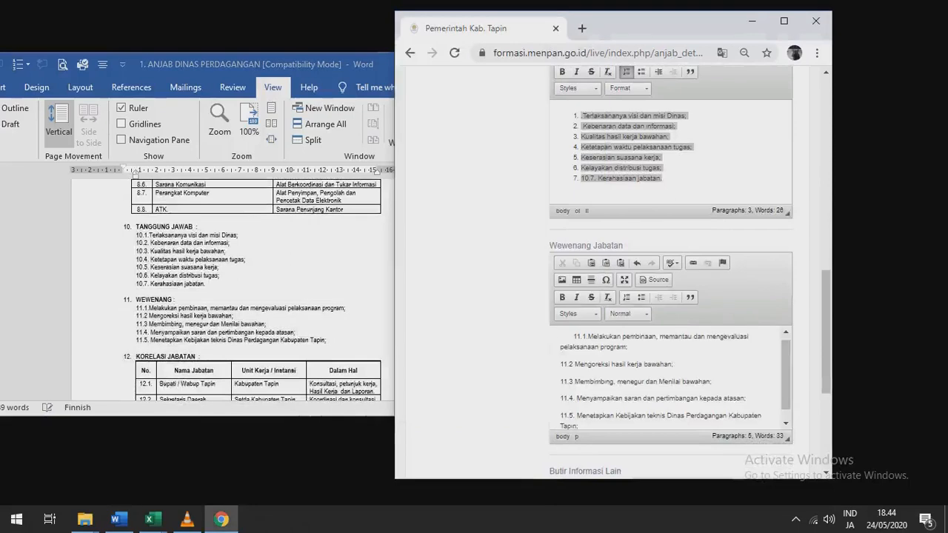
Remove the typed numbers 11.1 and 11.2 in Wewenang Jabatan and format the field's whole text as a numbered list
key(shift+Home)
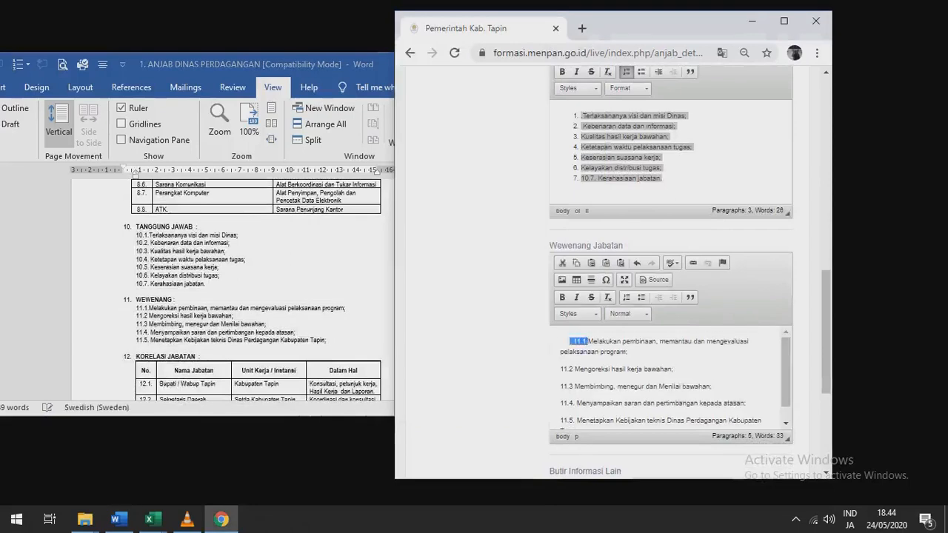
key(BackSpace)
key(Delete)
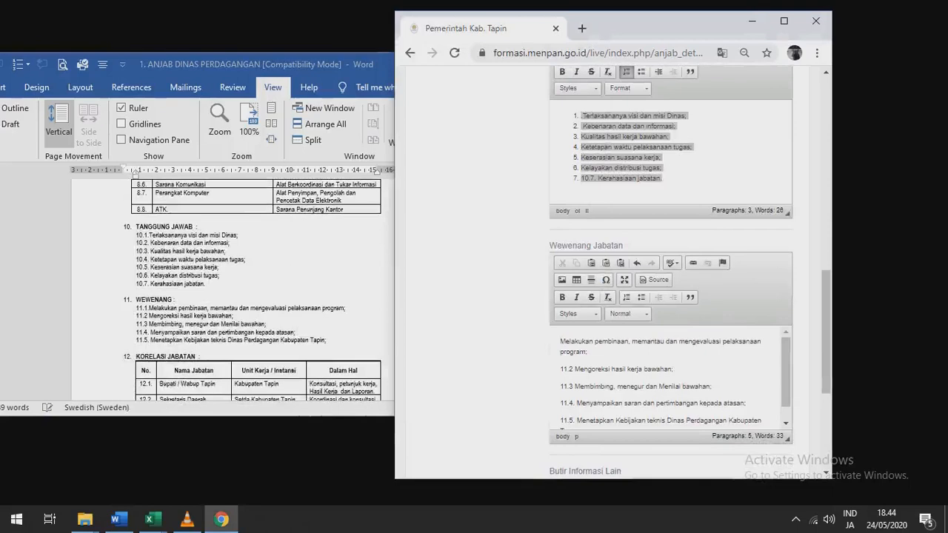
key(BackSpace)
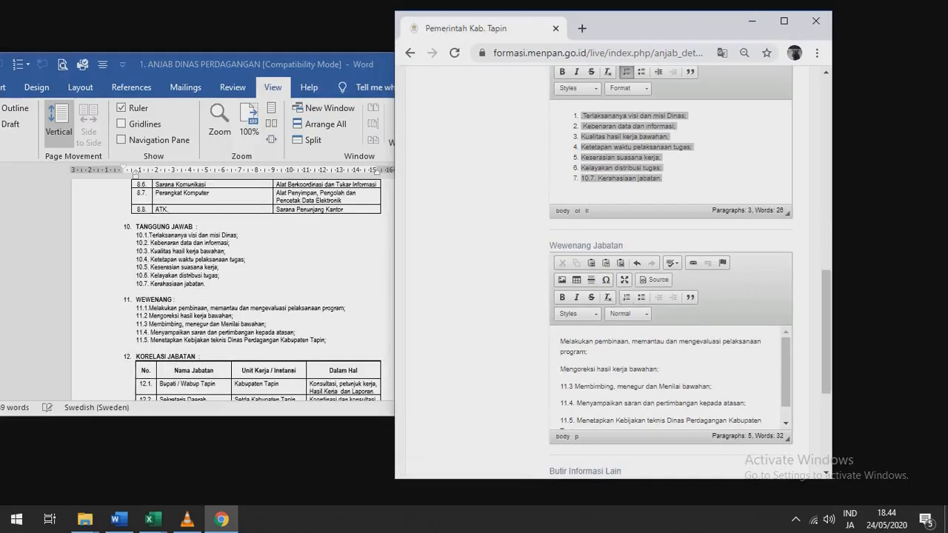
key(ctrl+a)
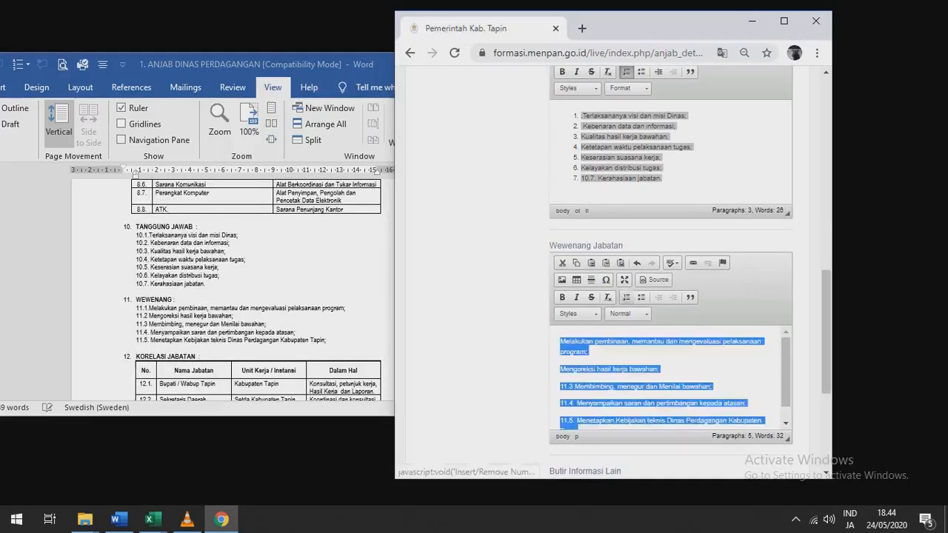
click(625, 296)
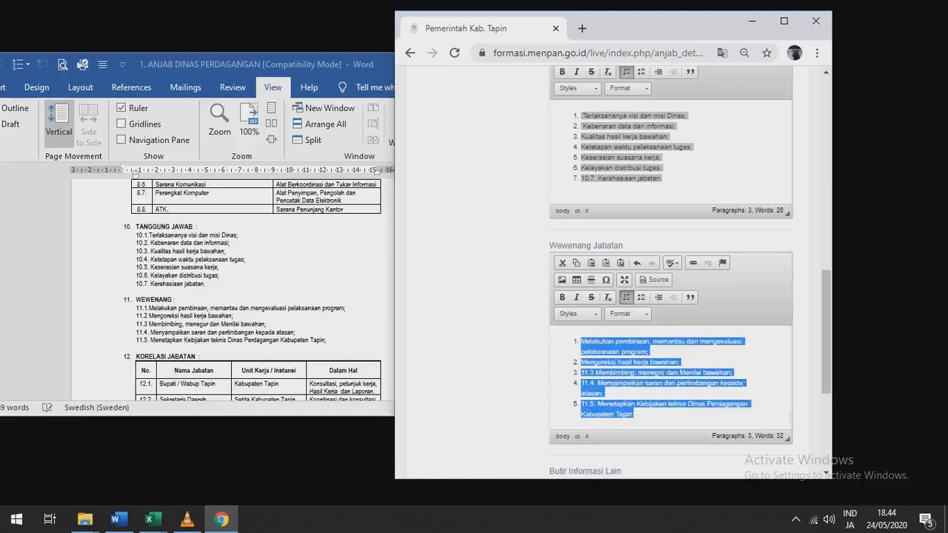
Delete the remaining typed numbers 11.3, 11.4 and 11.5 from the Wewenang Jabatan list items
click(598, 382)
key(BackSpace)
key(BackSpace)
key(BackSpace)
key(BackSpace)
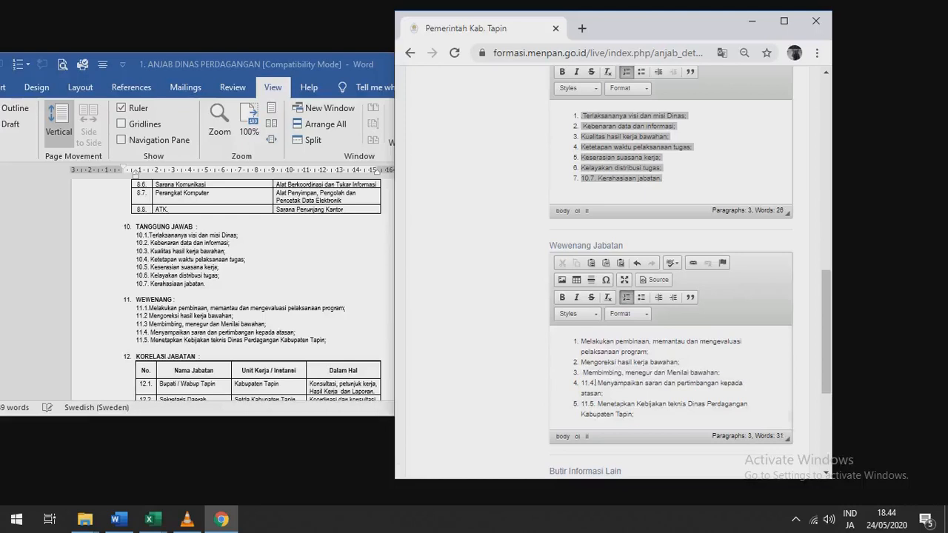
key(BackSpace)
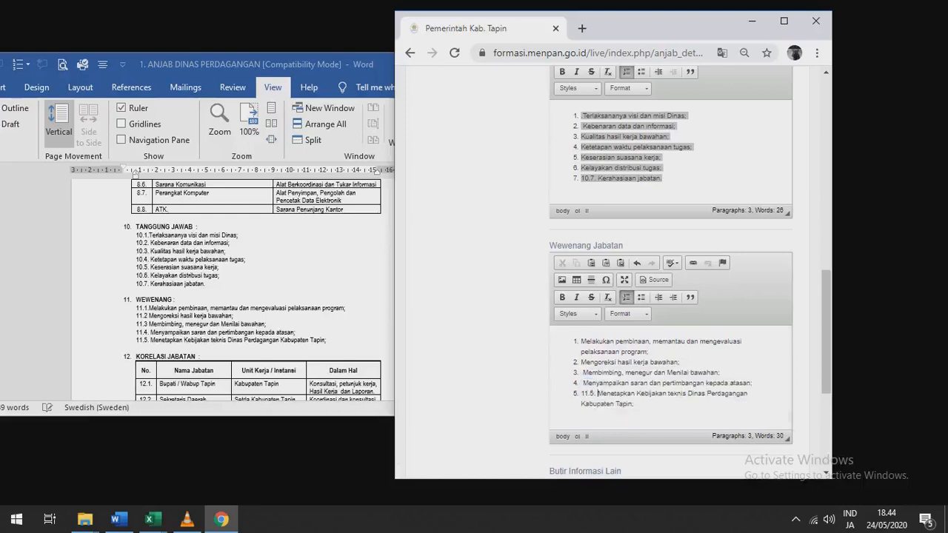
key(BackSpace)
key(BackSpace)
key(BackSpace)
key(BackSpace)
key(BackSpace)
key(BackSpace)
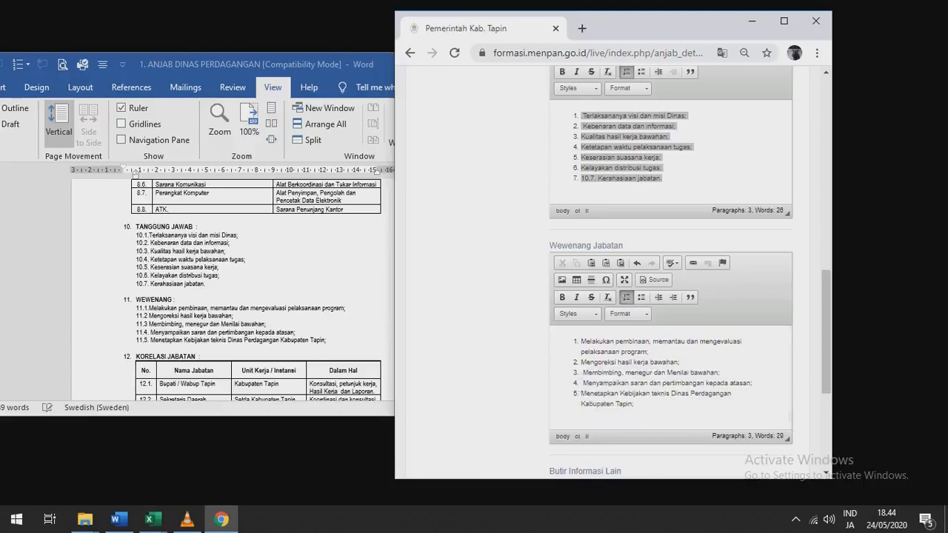
Check the Butir Informasi Lain field at the end of the form, and open the Bahan Kerja section of the job analysis
scroll(622, 272, down, 3)
click(560, 323)
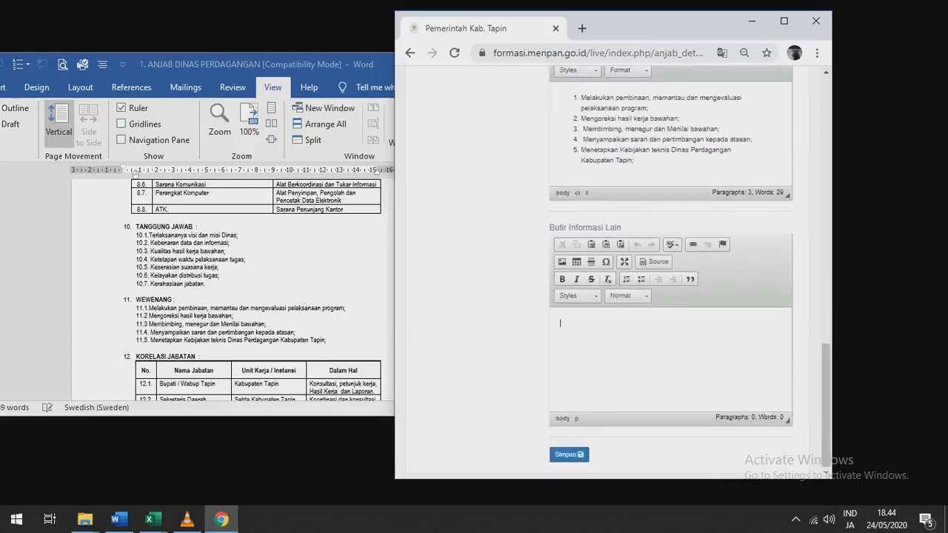
drag(825, 405, 825, 405)
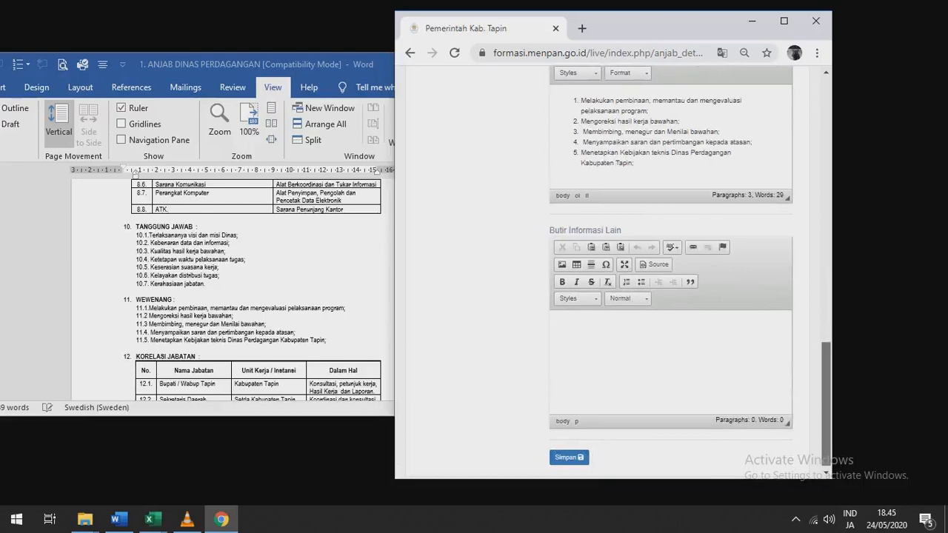
drag(826, 406, 825, 141)
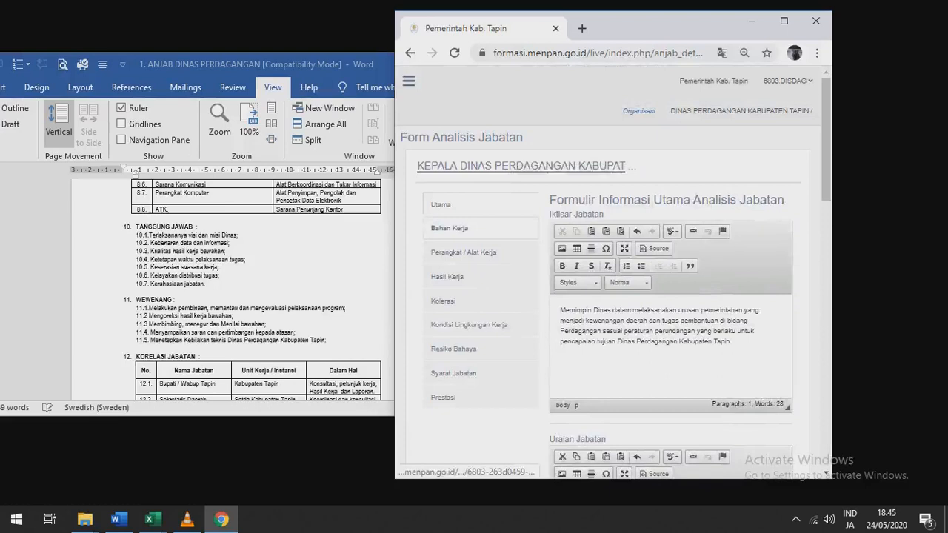
click(449, 228)
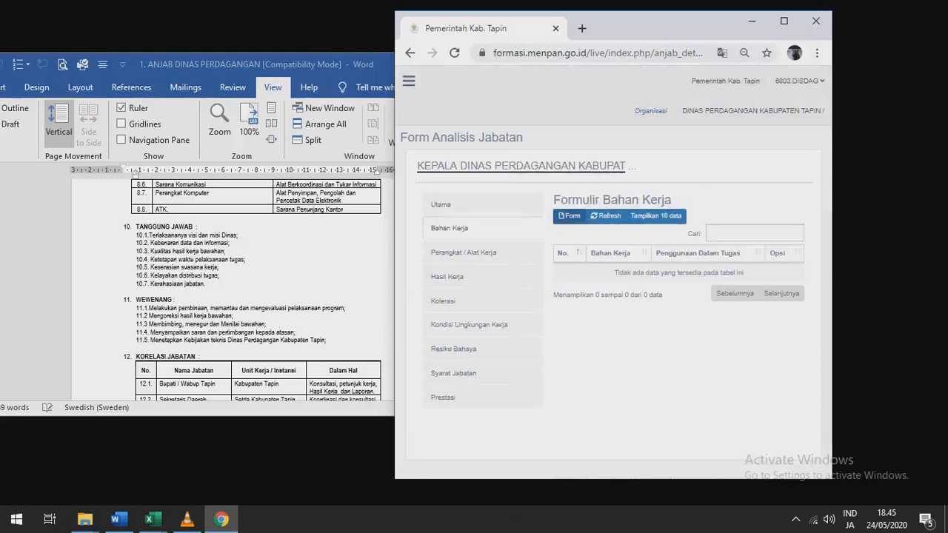
Open a new Bahan Kerja entry and copy item 8.1, "Materi Perundangan Pemerintahan Daerah;", from the Word document into Deskripsi bahan kerja
click(569, 216)
key(alt+Tab)
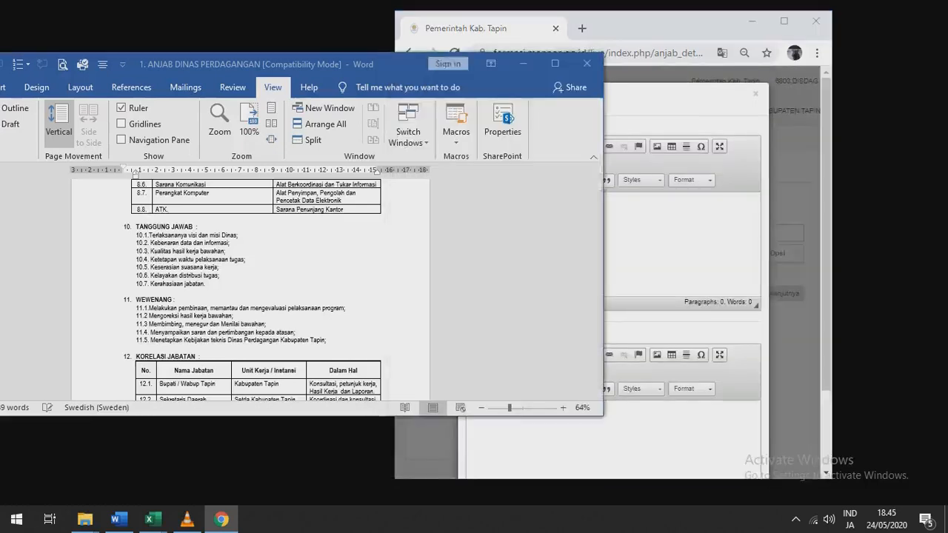
scroll(257, 288, up, 1)
scroll(252, 291, up, 5)
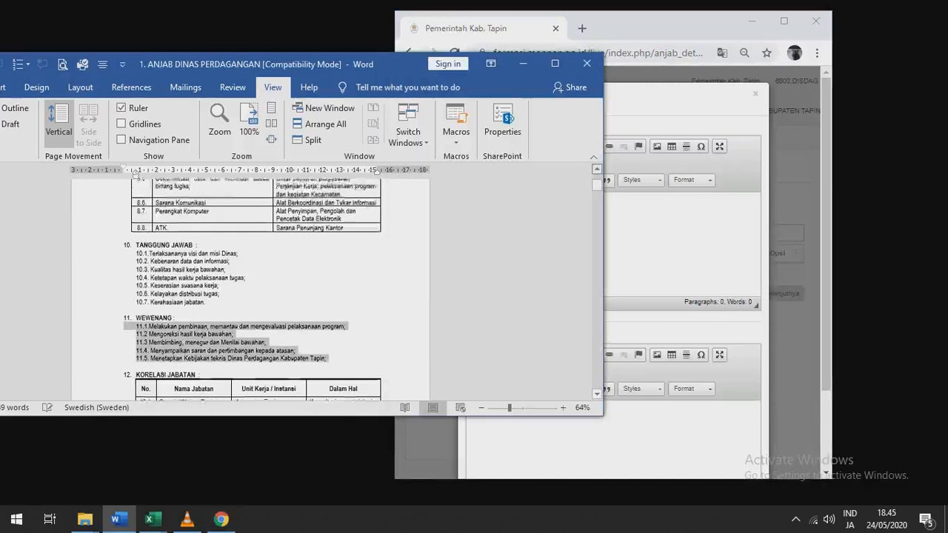
scroll(253, 291, up, 8)
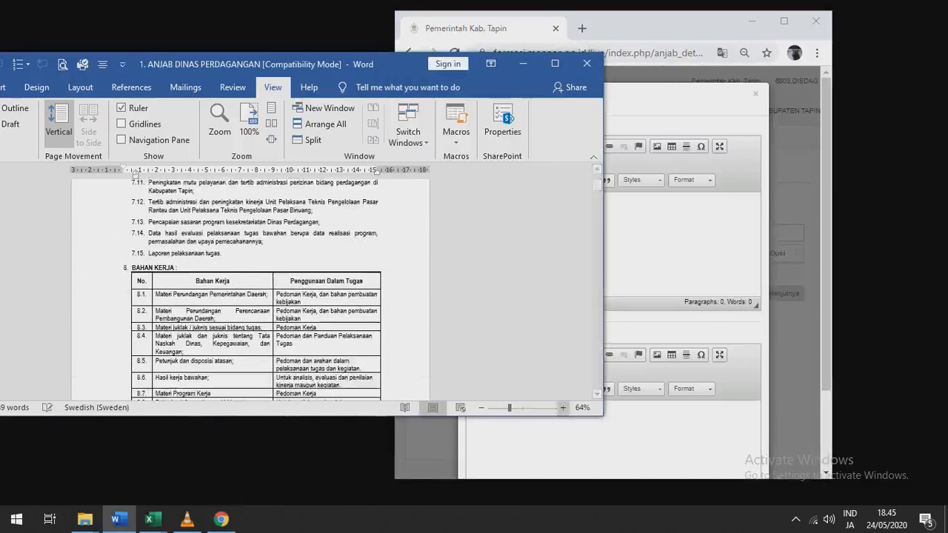
scroll(256, 289, down, 1)
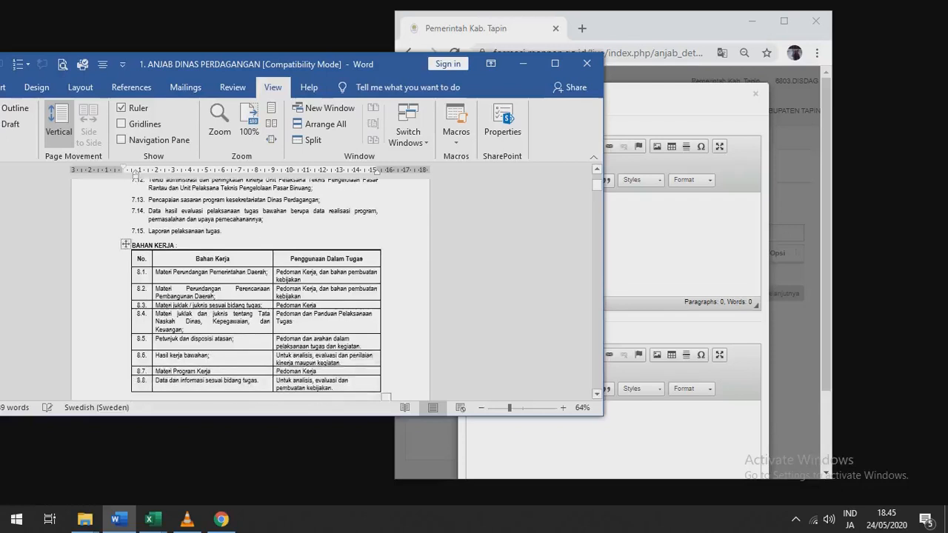
drag(268, 271, 155, 272)
key(ctrl+c)
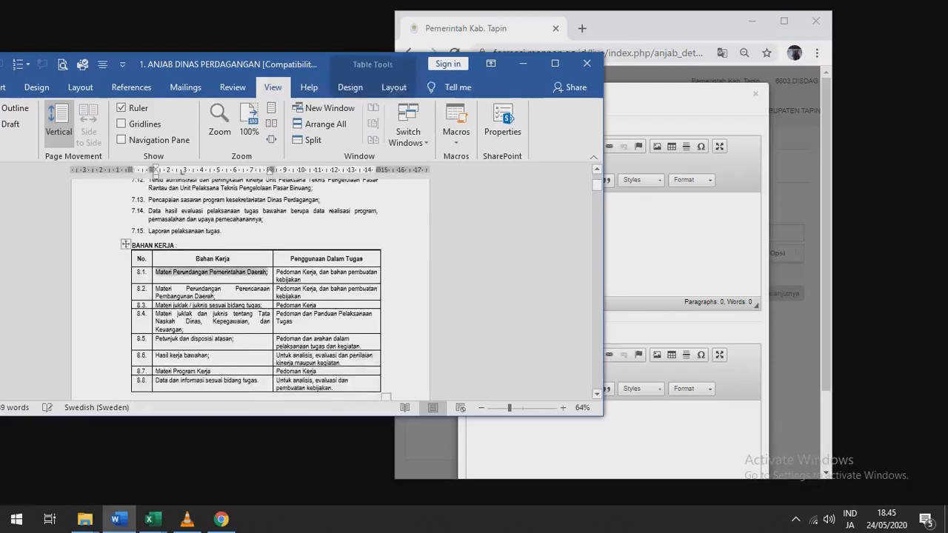
key(alt+Tab)
key(ctrl+v)
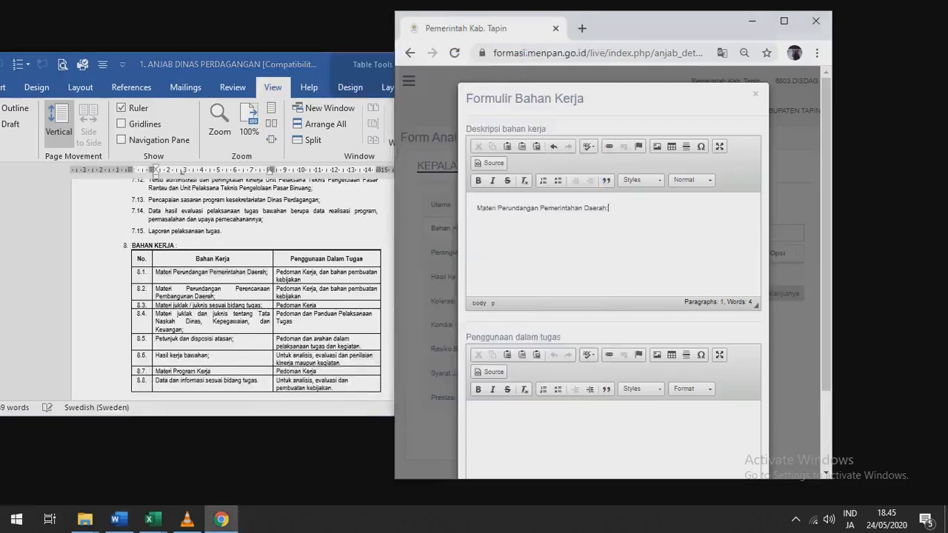
Copy Bahan Kerja item 8.1's usage, "Pedoman Kerja, dan bahan pembuatan kebijakan", from the Word table into Penggunaan dalam tugas
key(alt+Tab)
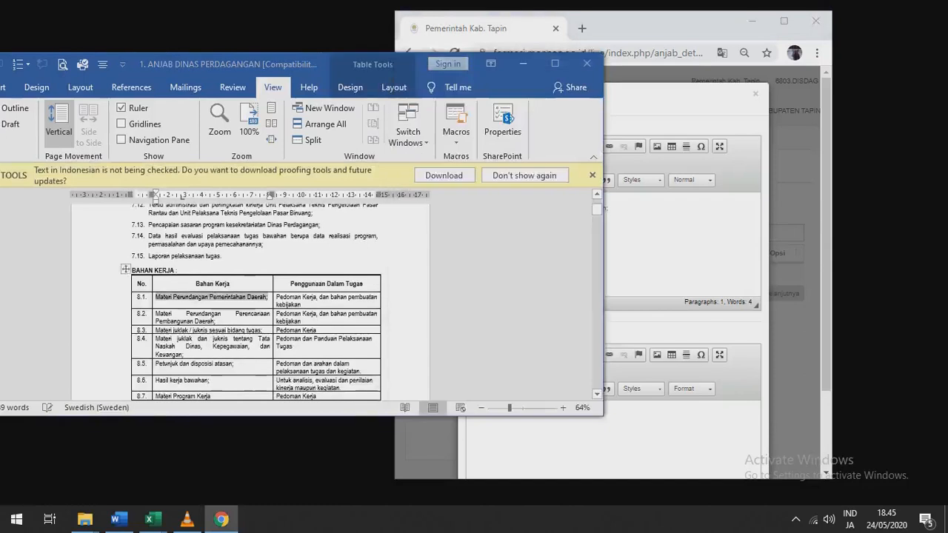
key(Tab)
key(ctrl+c)
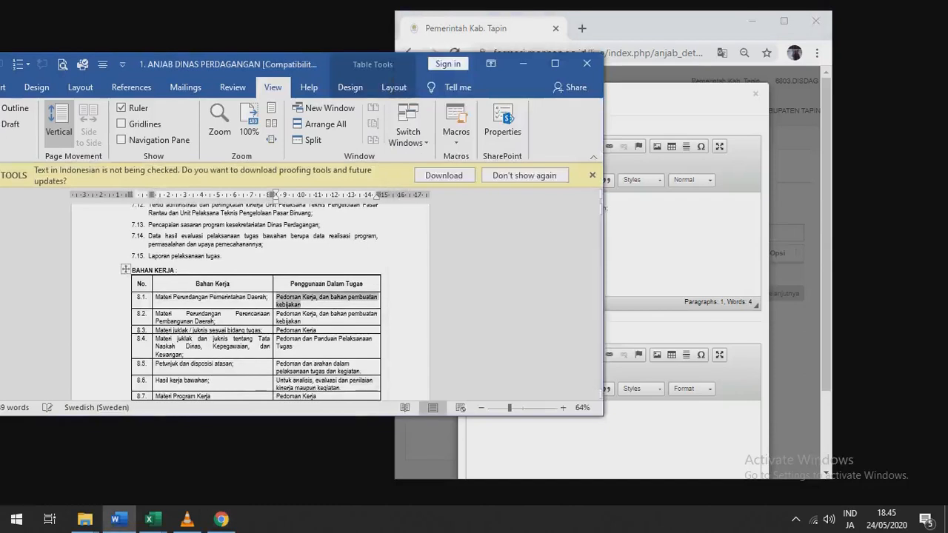
key(alt+Tab)
key(ctrl+v)
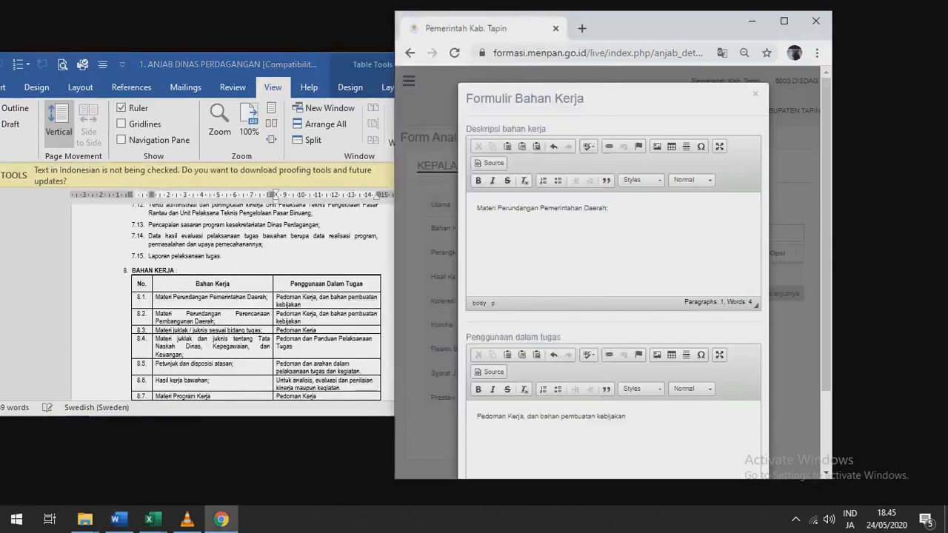
Copy Bahan Kerja item 8.2, "Materi Perundangan Perencanaan Pembangunan Daerah;", from Word as a second line in Deskripsi bahan kerja
key(alt+Tab)
key(Tab)
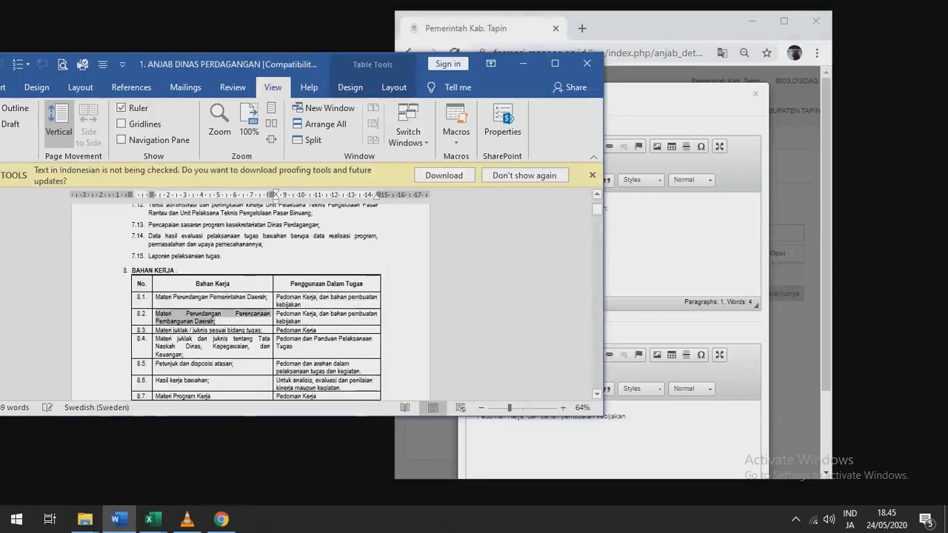
key(ctrl+c)
key(alt+Tab)
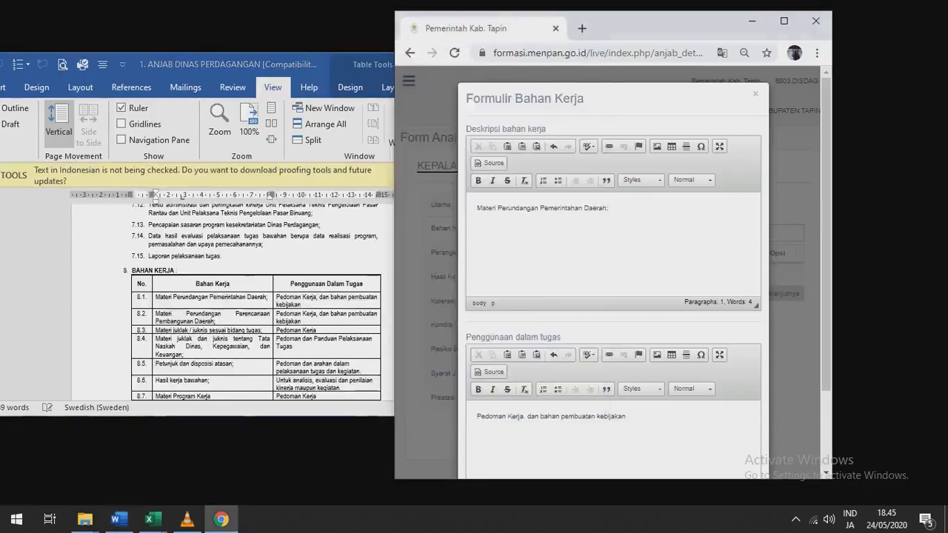
key(Return)
key(ctrl+v)
Copy item 8.2's usage, "Pedoman Kerja, dan bahan pembuatan kebijakan", from Word as a second line in Penggunaan dalam tugas
key(alt+Tab)
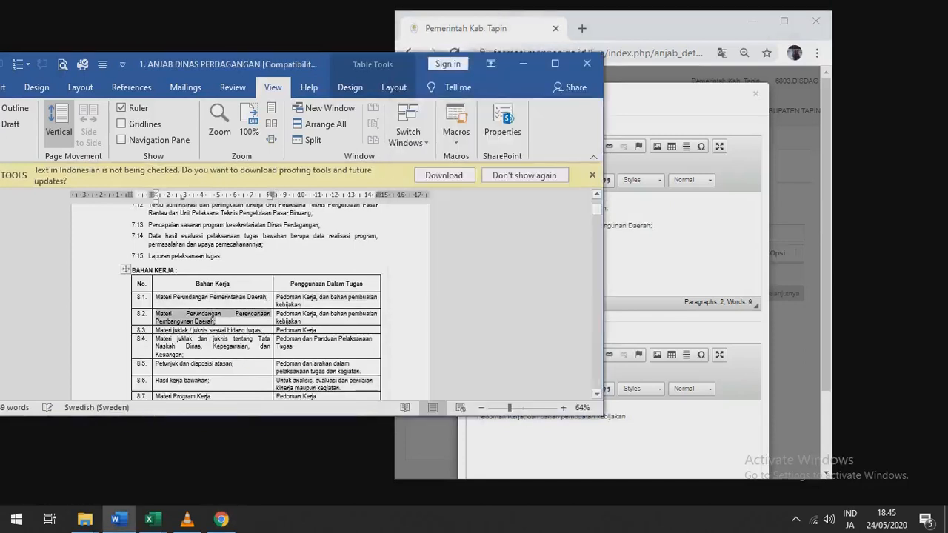
key(Tab)
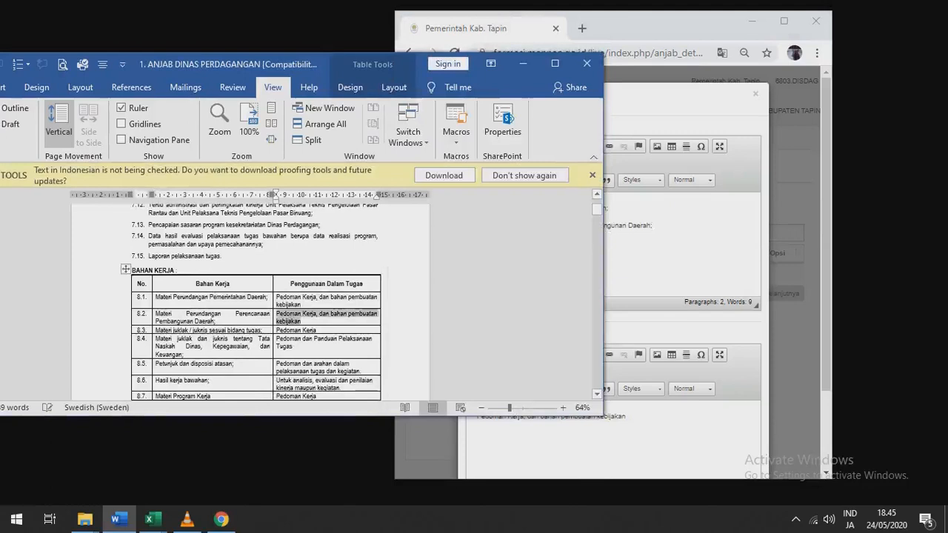
key(alt+Tab)
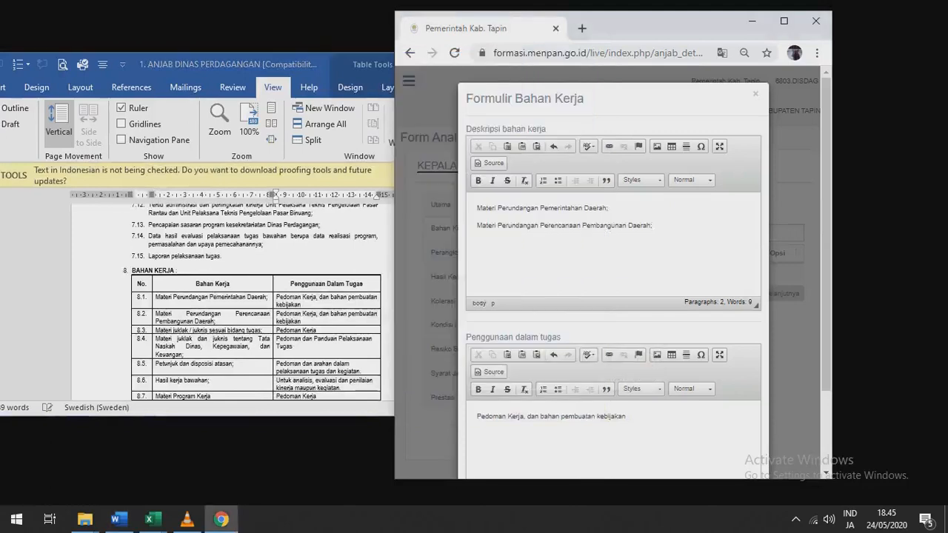
key(Return)
key(ctrl+v)
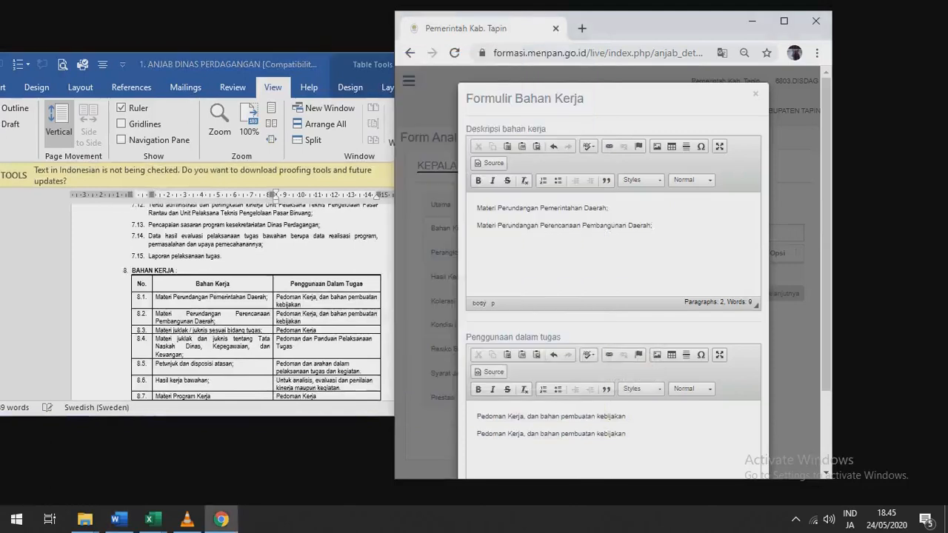
Try to format the lines in Deskripsi bahan kerja and Penggunaan dalam tugas as numbered lists
click(599, 225)
key(ctrl+a)
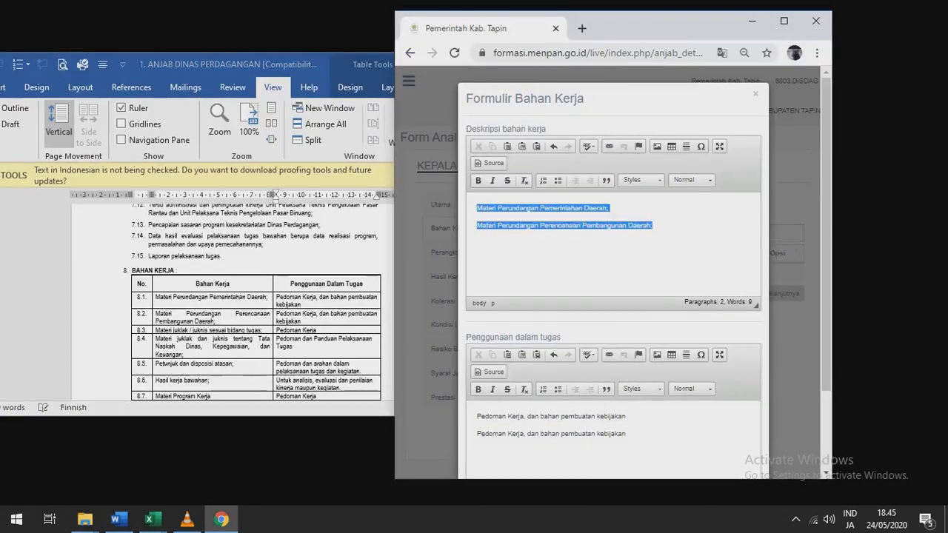
click(543, 180)
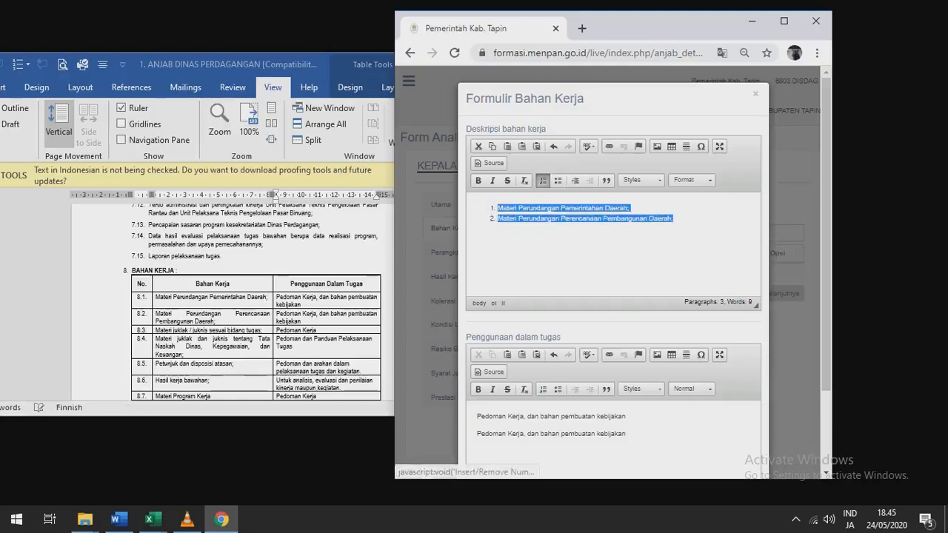
key(ctrl+a)
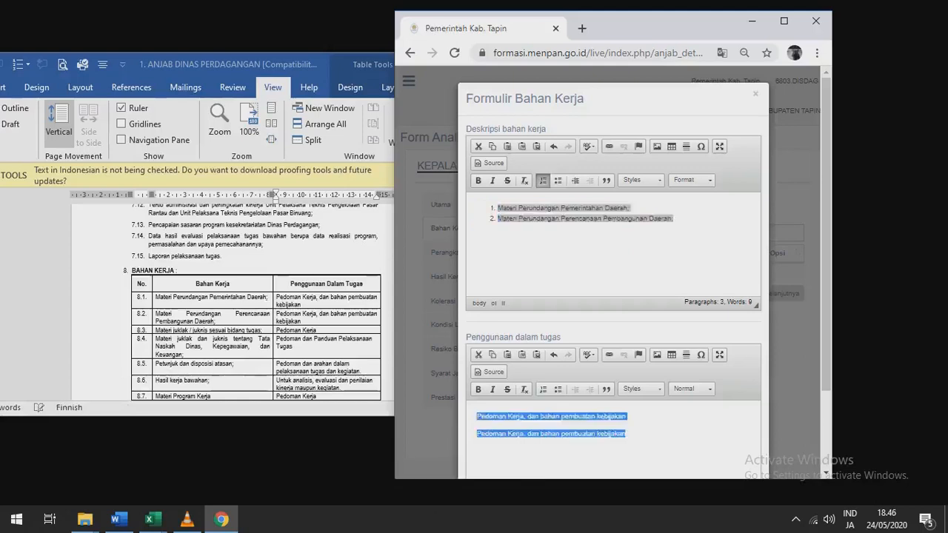
click(543, 180)
Maximize the browser window and format both lines in Penggunaan dalam tugas as a numbered list
click(783, 20)
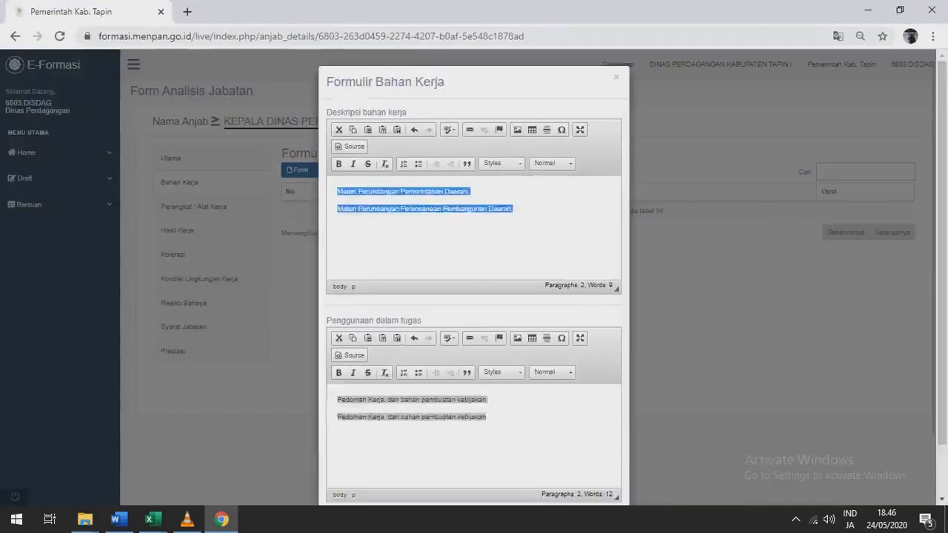
scroll(474, 282, down, 2)
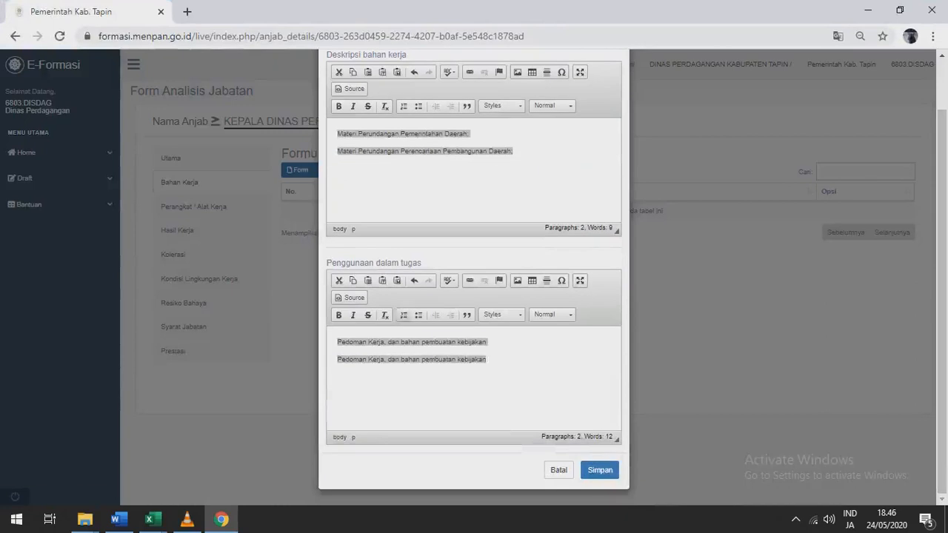
click(403, 314)
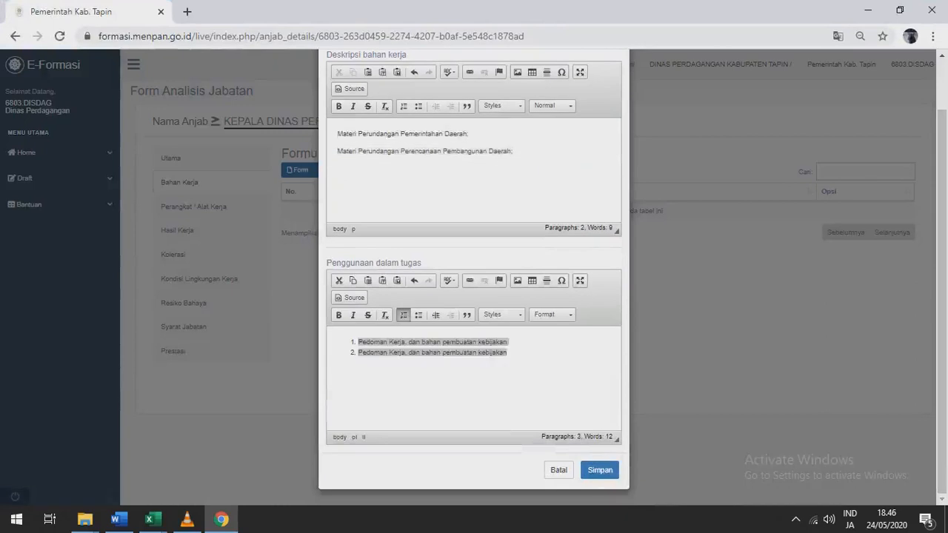
Format both lines in Deskripsi bahan kerja as a numbered list and save the Bahan Kerja entry
drag(512, 151, 337, 133)
drag(942, 302, 941, 257)
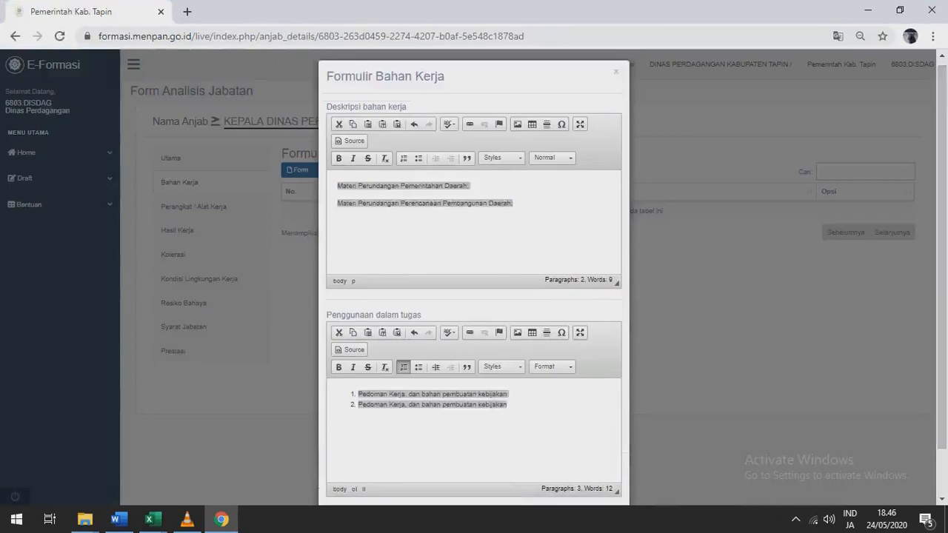
click(403, 158)
scroll(403, 157, down, 1)
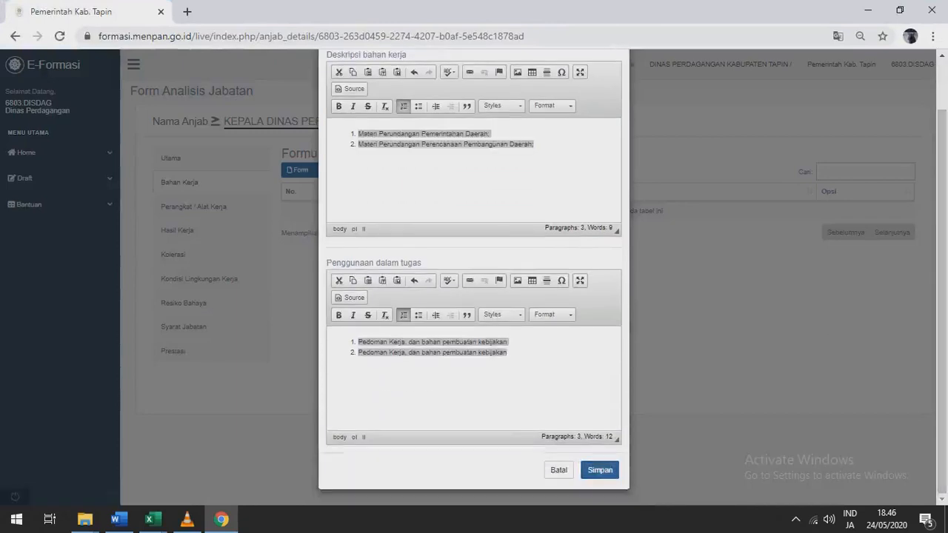
click(600, 469)
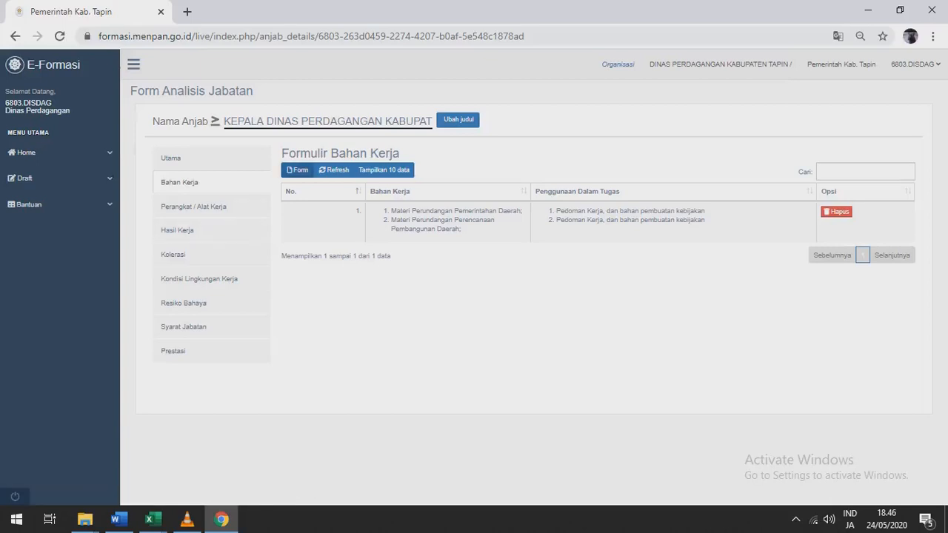
click(299, 169)
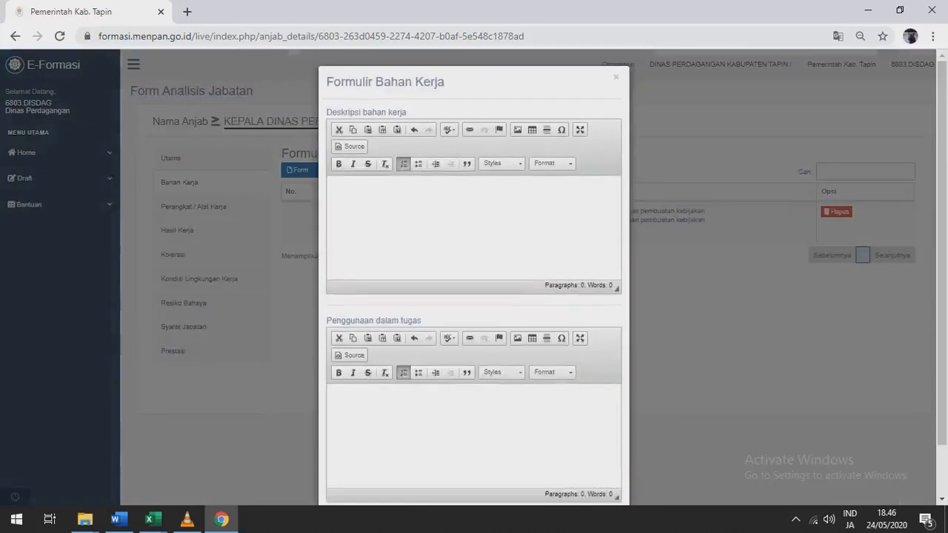
click(337, 192)
click(615, 77)
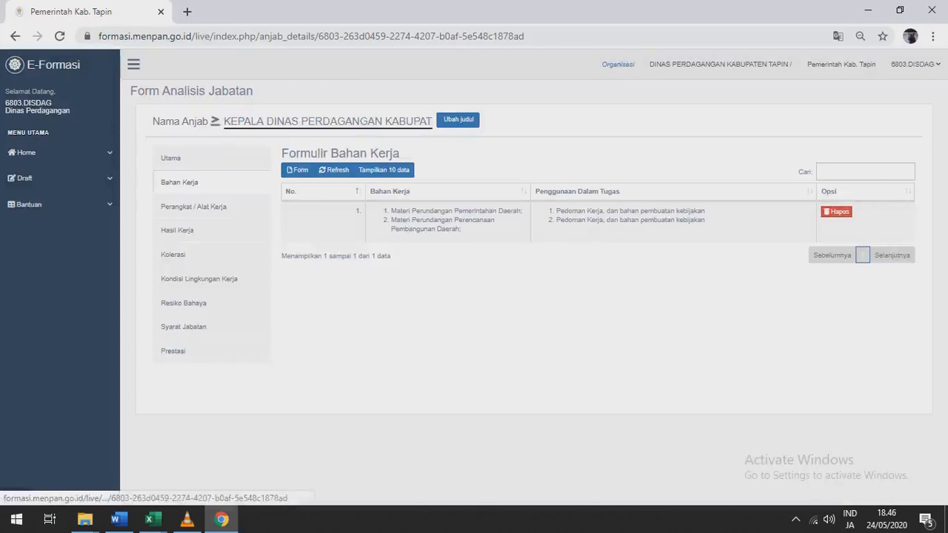
Open a new Perangkat / Alat Kerja entry and copy "Himpunan perundangan Pemerintahan Daerah;" from the Word document's Perangkat Kerja table into Perangkat/Alat kerja
click(193, 206)
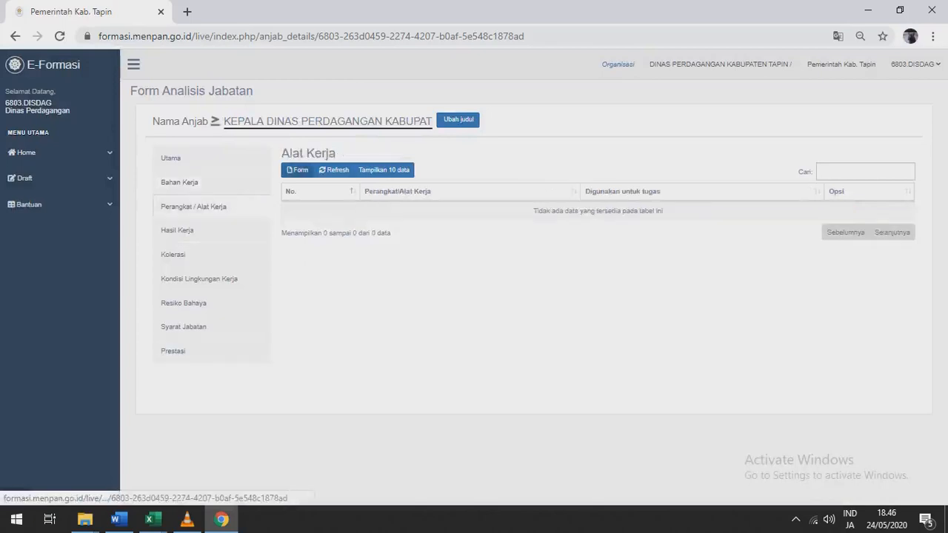
click(298, 169)
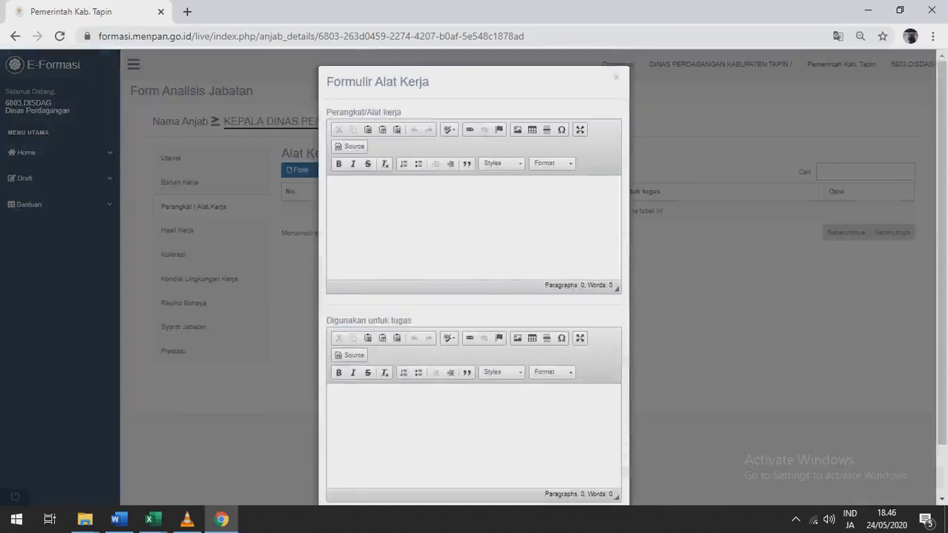
click(899, 10)
click(296, 65)
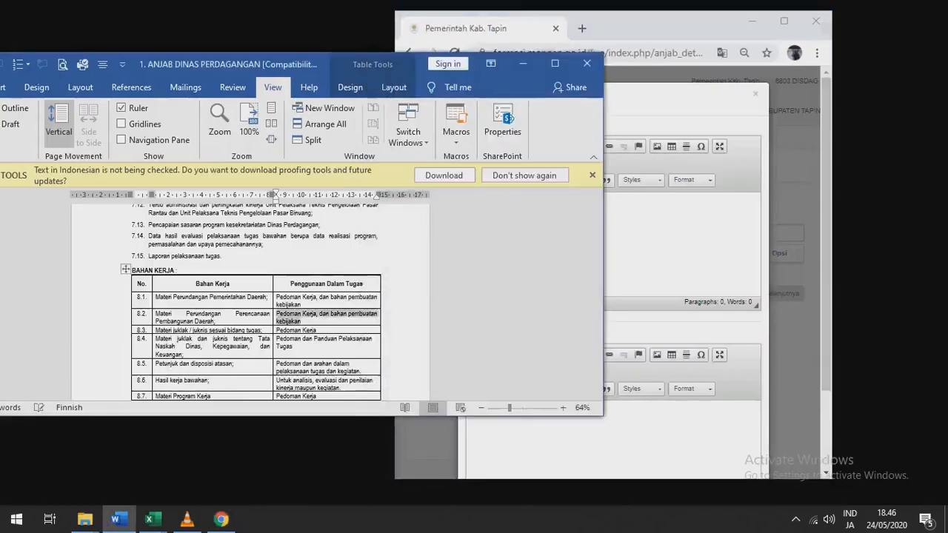
scroll(252, 296, down, 5)
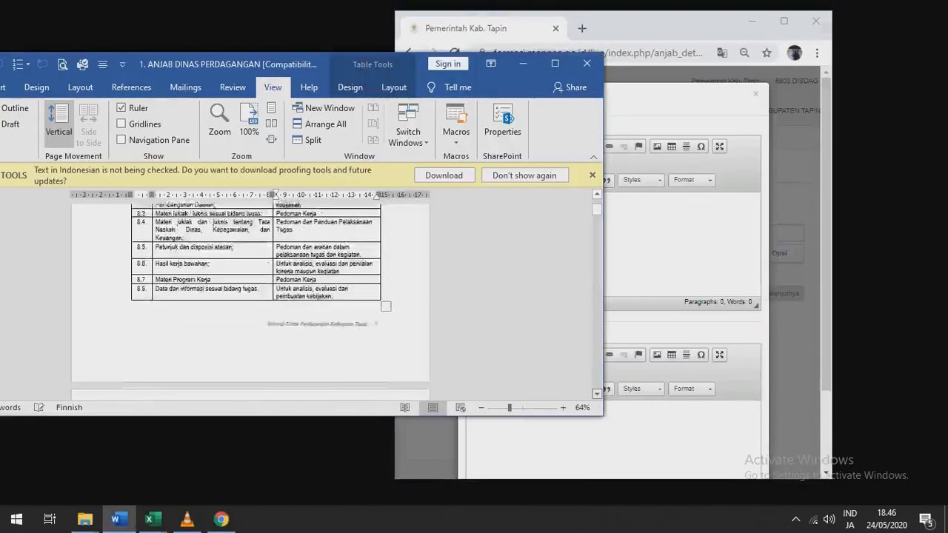
scroll(252, 296, down, 8)
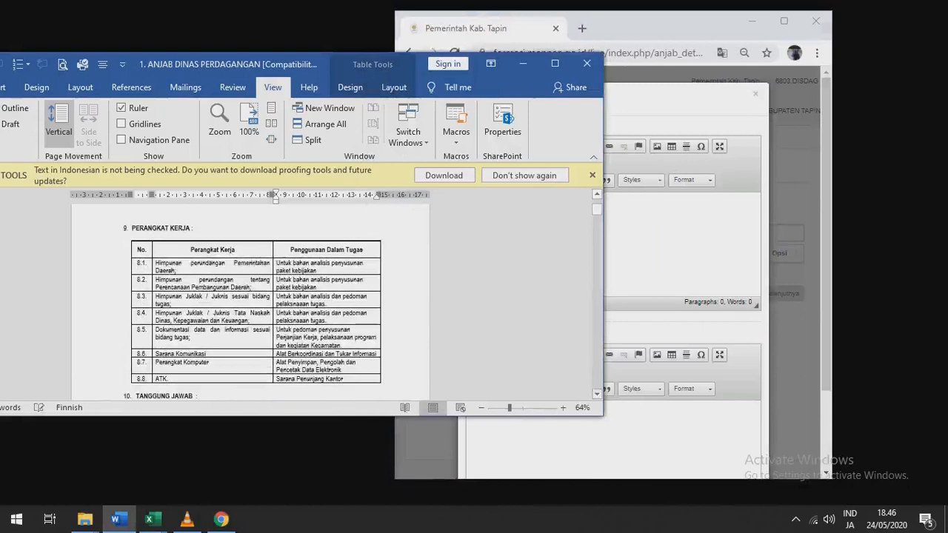
drag(155, 263, 271, 271)
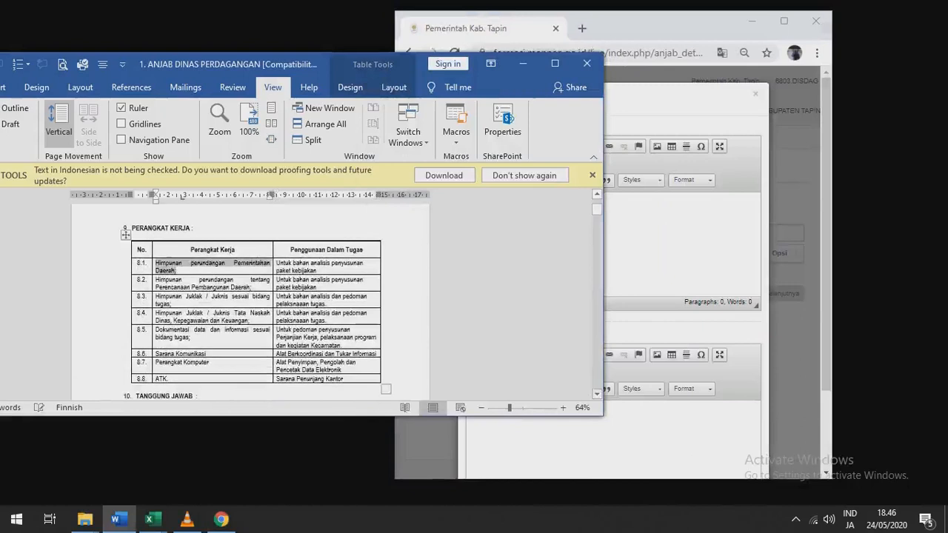
click(681, 245)
key(ctrl+v)
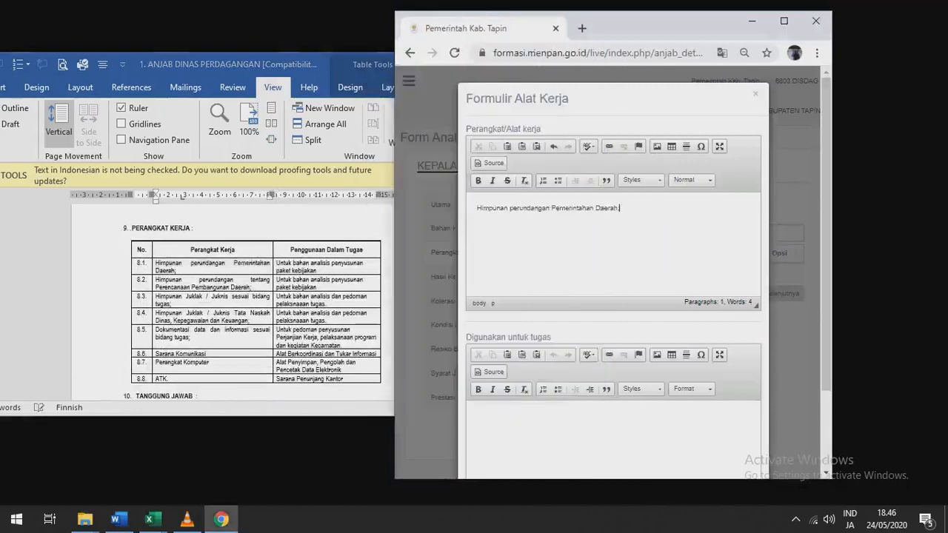
Copy the first Perangkat Kerja item's usage, "Untuk bahan analisis penyusunan paket kebijakan", from Word into Digunakan untuk tugas, and return to the Word document
key(alt+Tab)
drag(276, 262, 317, 271)
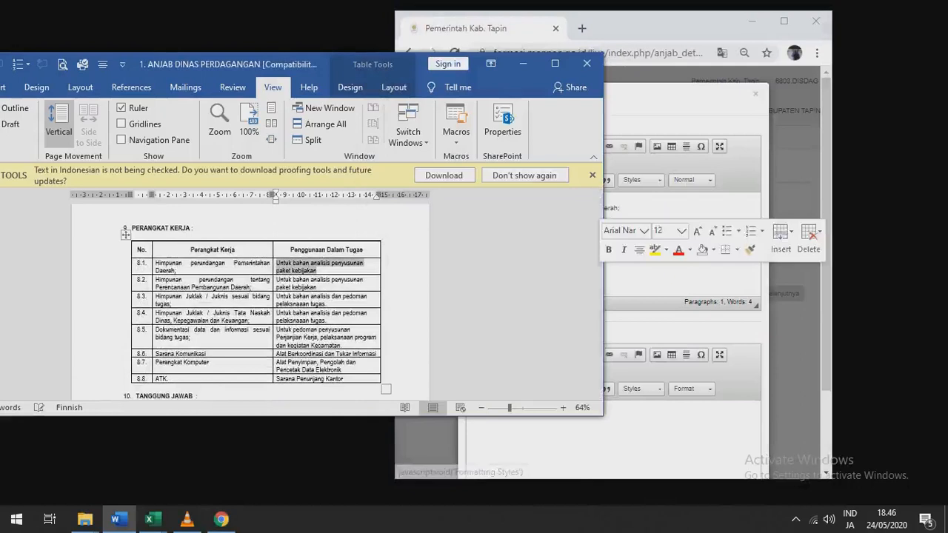
click(476, 416)
key(ctrl+v)
key(alt+Tab)
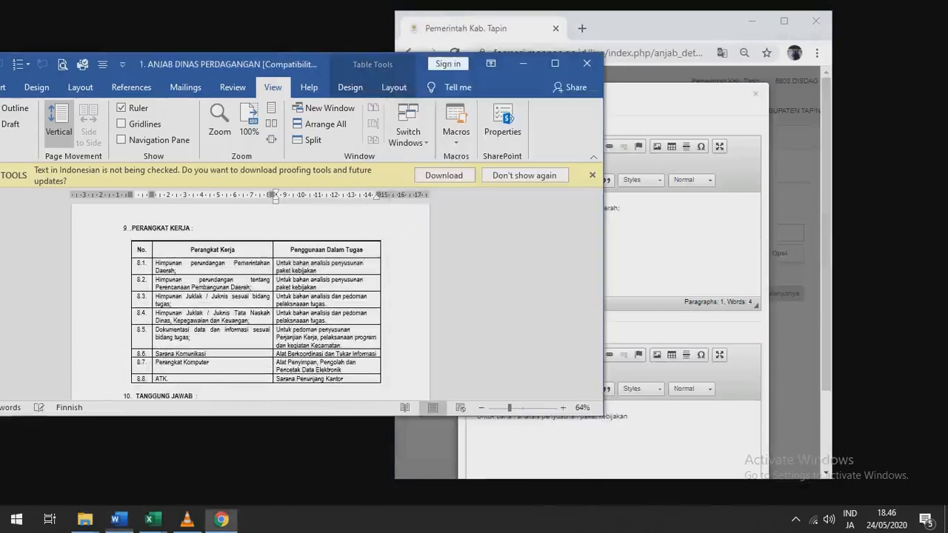
Add "Himpunan perundangan tentang Perencanaan Pembangunan Daerah;" from Word as a second line in Perangkat/Alat kerja and format both lines as a numbered list
drag(251, 287, 155, 279)
key(ctrl+c)
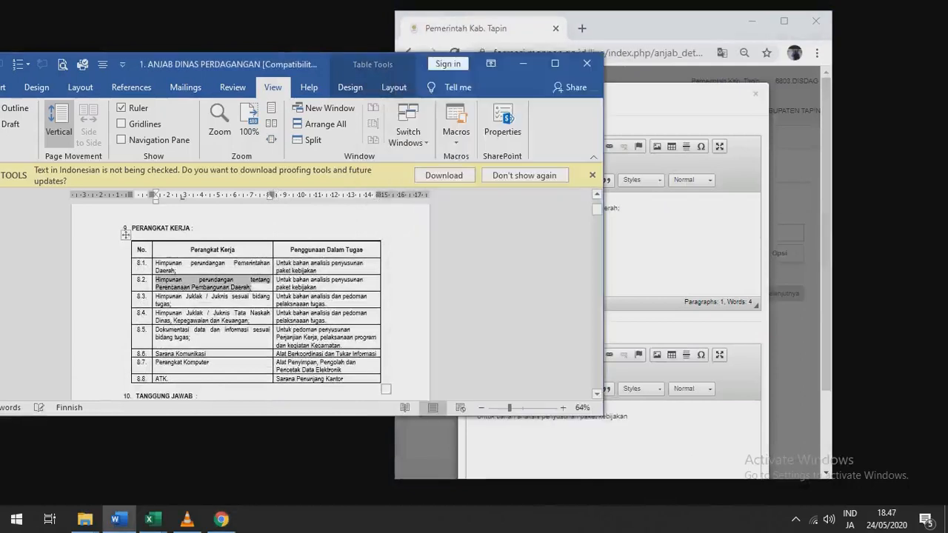
key(alt+Tab)
click(619, 208)
key(Return)
key(ctrl+v)
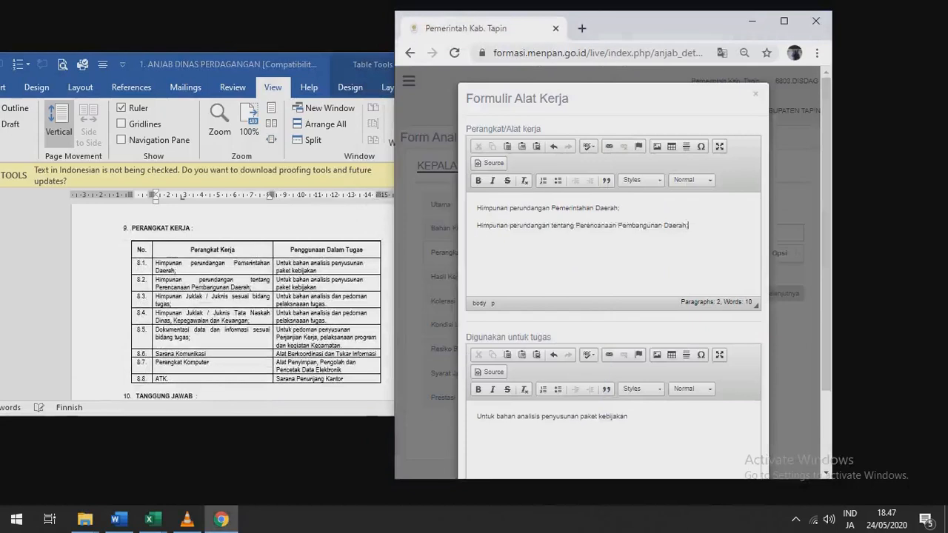
key(ctrl+a)
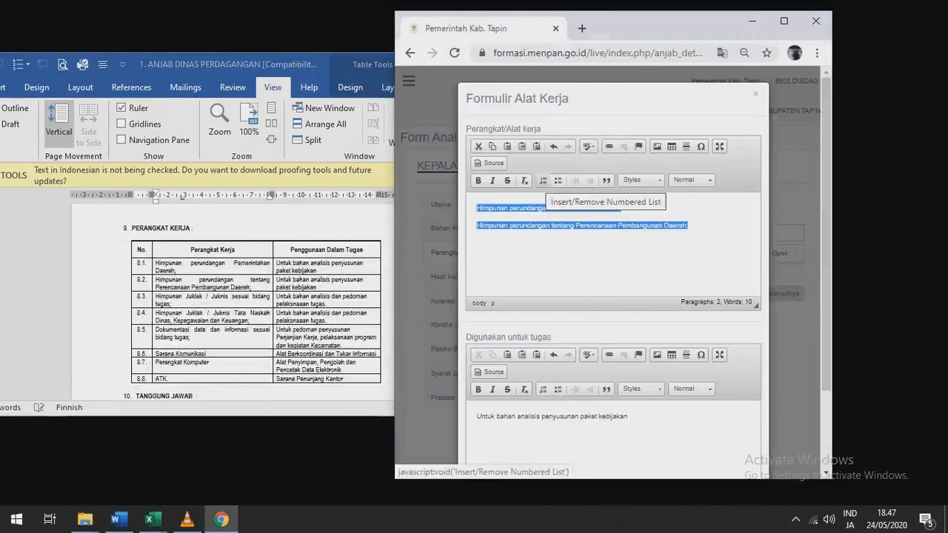
click(543, 180)
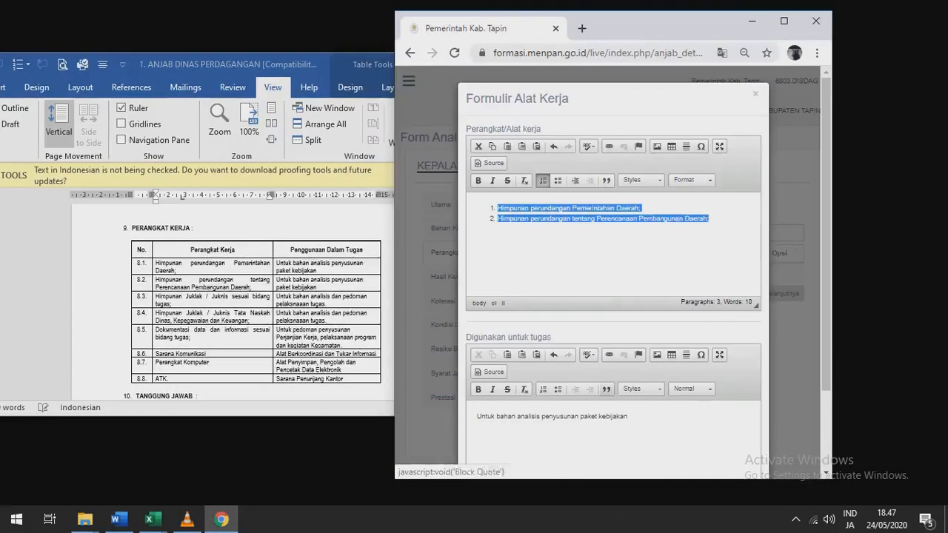
Add the second Perangkat Kerja item's usage from Word to Digunakan untuk tugas and format both lines as a numbered list
click(617, 416)
click(115, 519)
drag(276, 279, 317, 287)
key(ctrl+c)
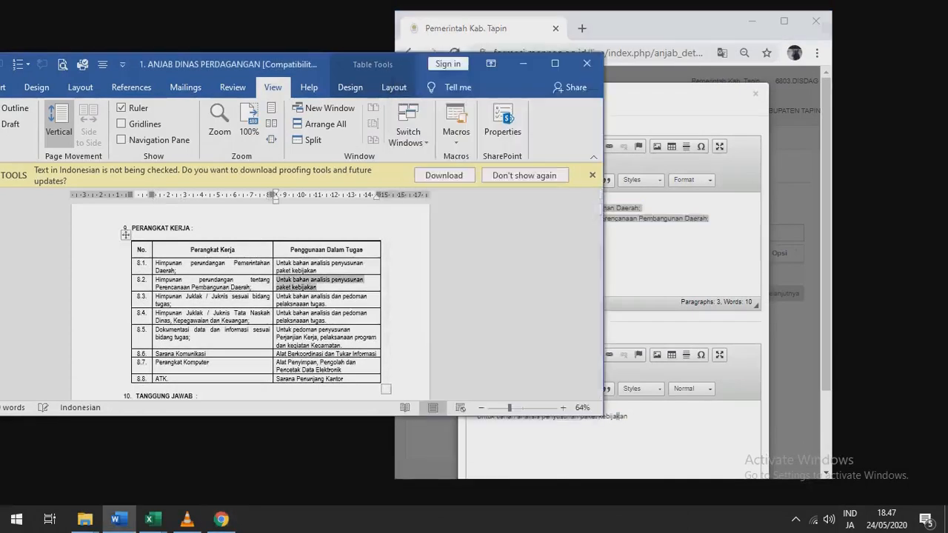
key(alt+Tab)
key(ctrl+v)
key(ctrl+a)
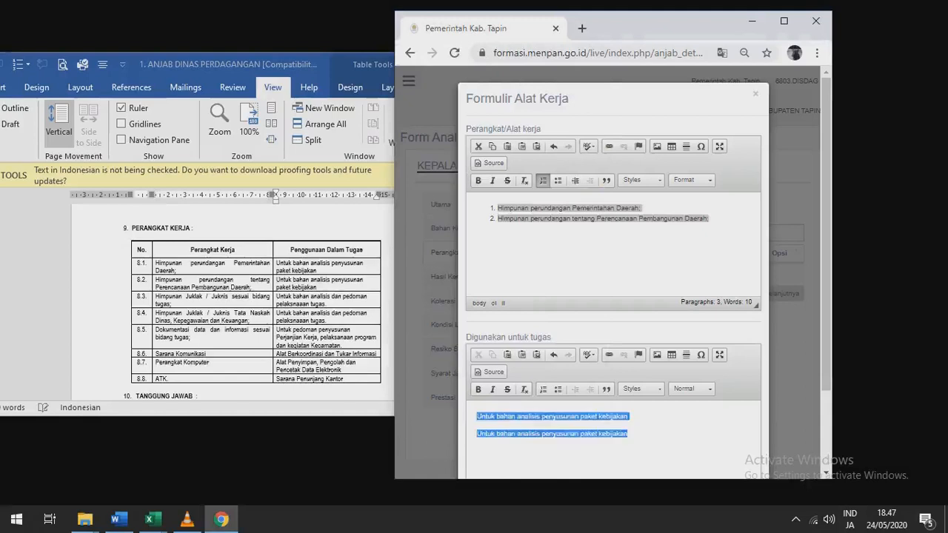
click(543, 389)
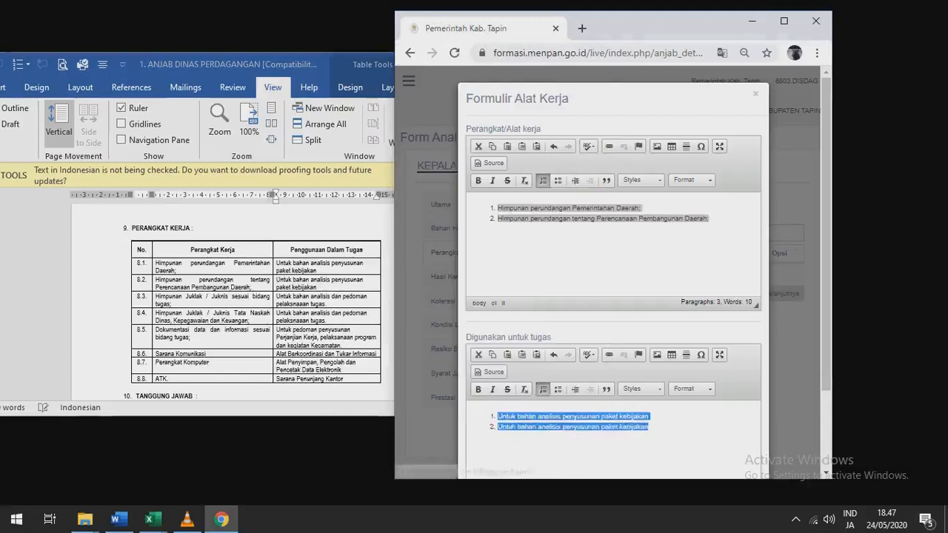
Maximize the browser window and save the Alat Kerja entry
click(783, 20)
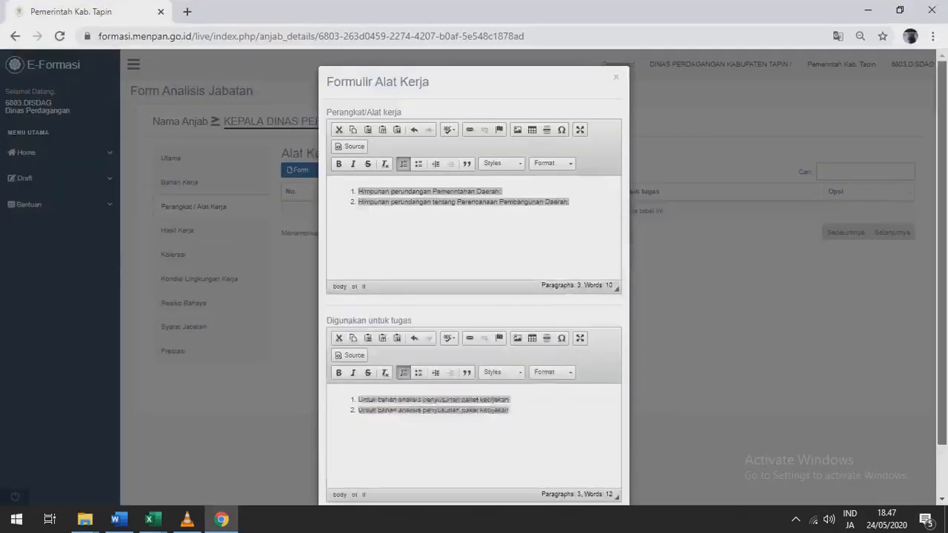
scroll(474, 273, down, 2)
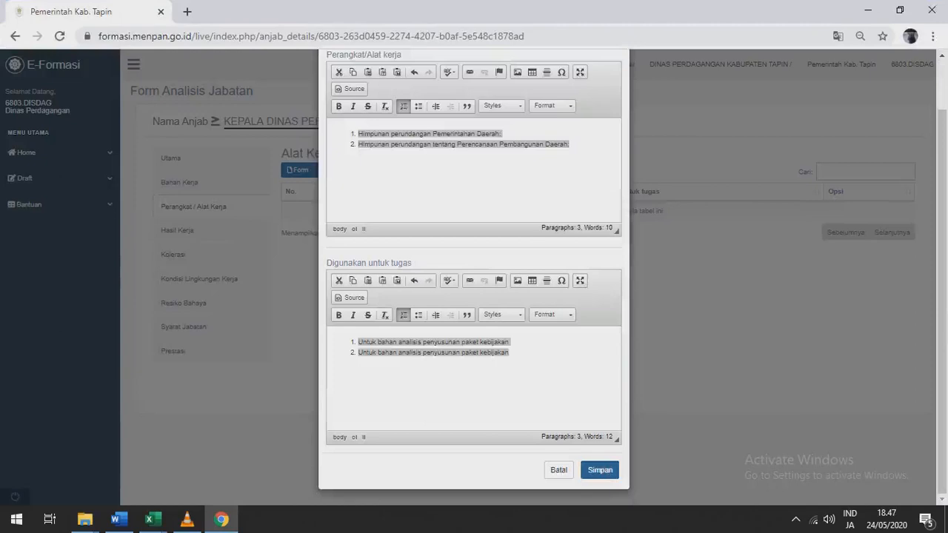
click(600, 469)
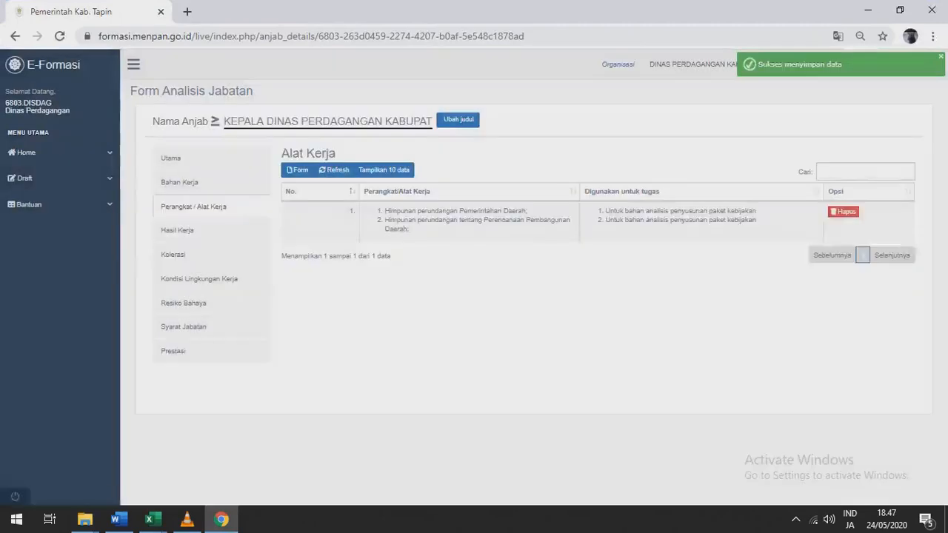
Open a new Hasil Kerja entry, restore the browser to its smaller window size and return to the Word document
click(177, 230)
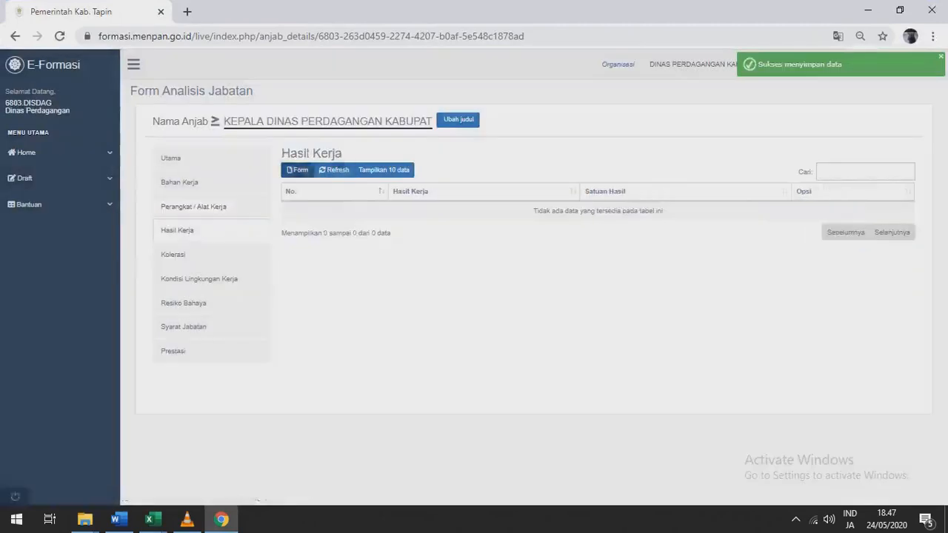
click(297, 170)
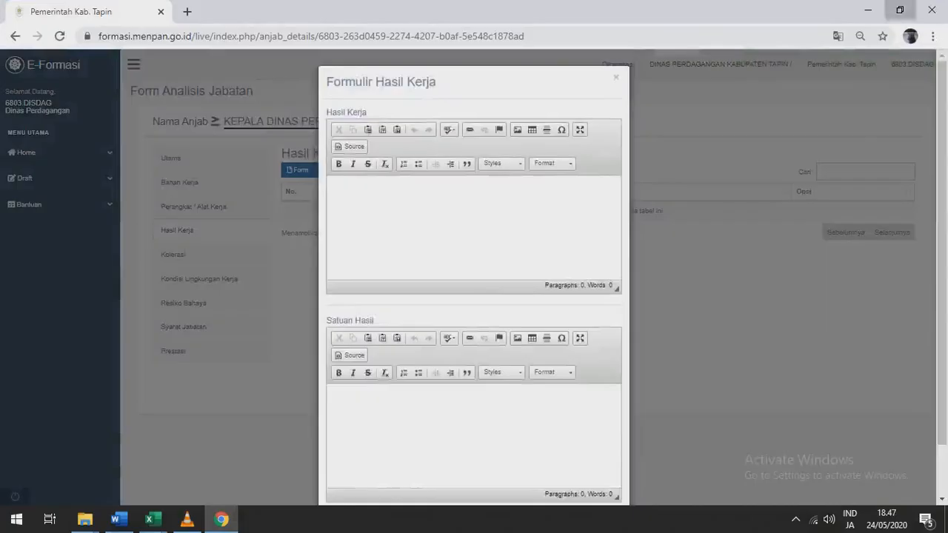
click(899, 10)
click(325, 296)
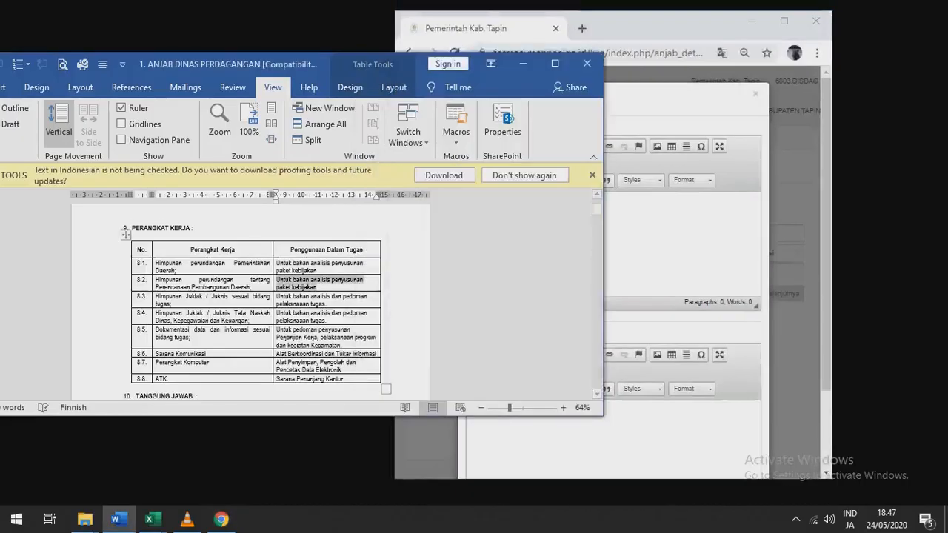
Copy Hasil Kerja items 7.1 to 7.15 from Word as unnumbered text, temporarily removing the list numbering and then restoring it
scroll(251, 311, up, 3)
scroll(251, 301, up, 5)
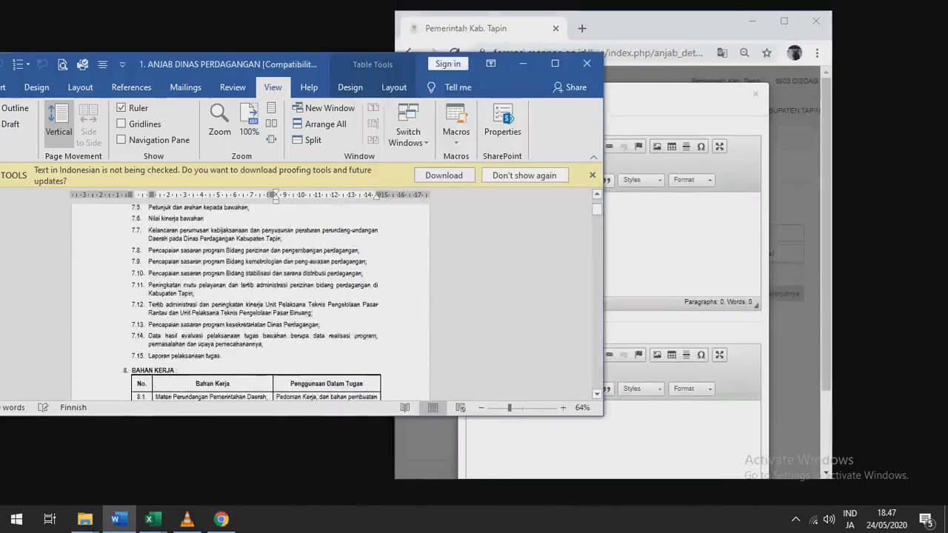
drag(221, 356, 149, 342)
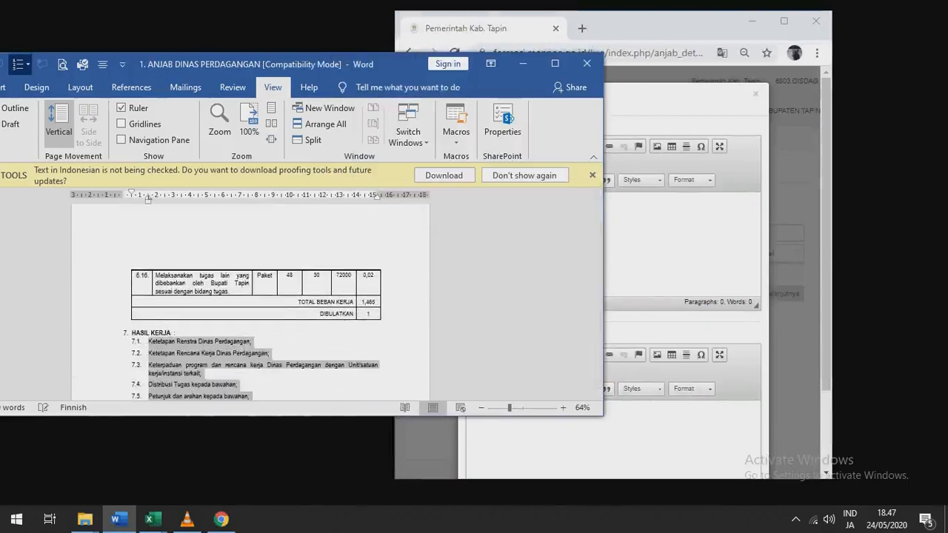
drag(62, 63, 101, 54)
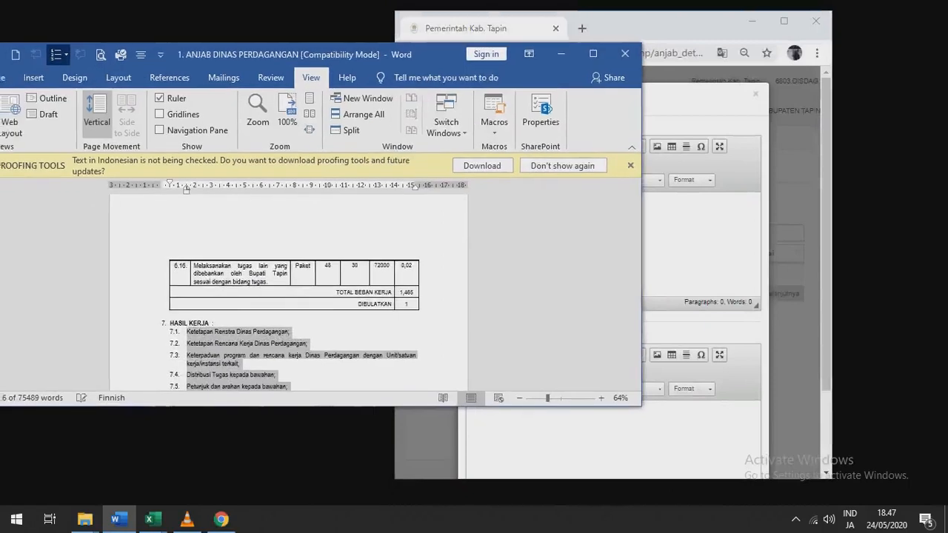
click(3, 77)
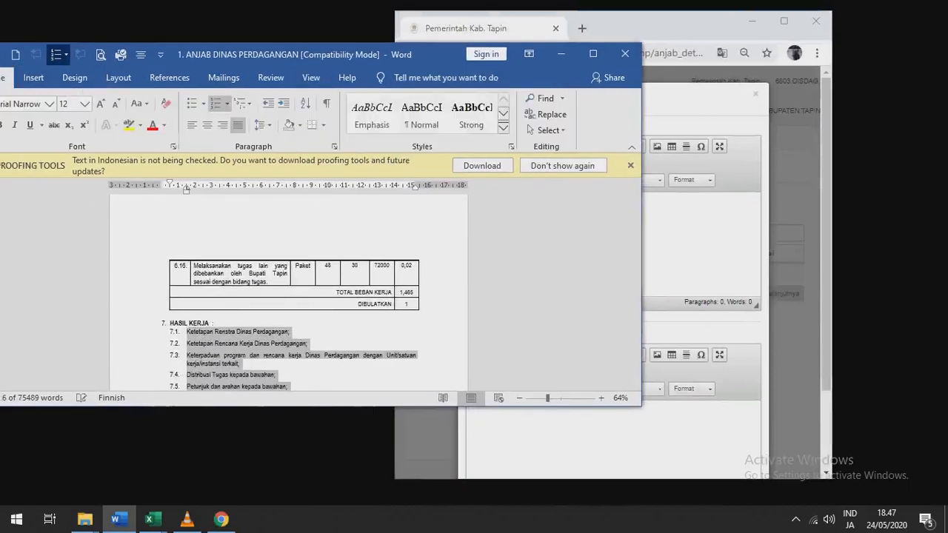
click(56, 54)
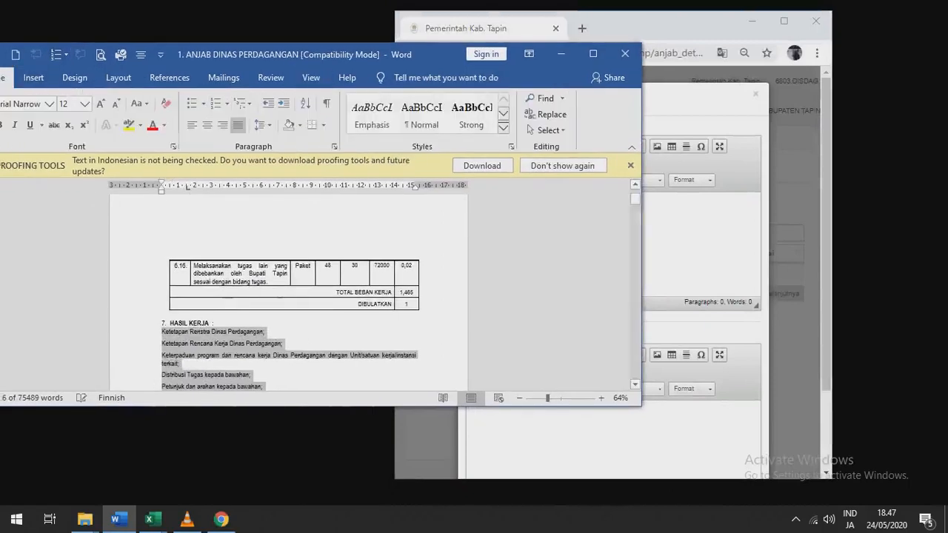
click(56, 54)
Paste the copied work results into the Hasil Kerja field of the browser form and format all lines as a numbered list
click(221, 519)
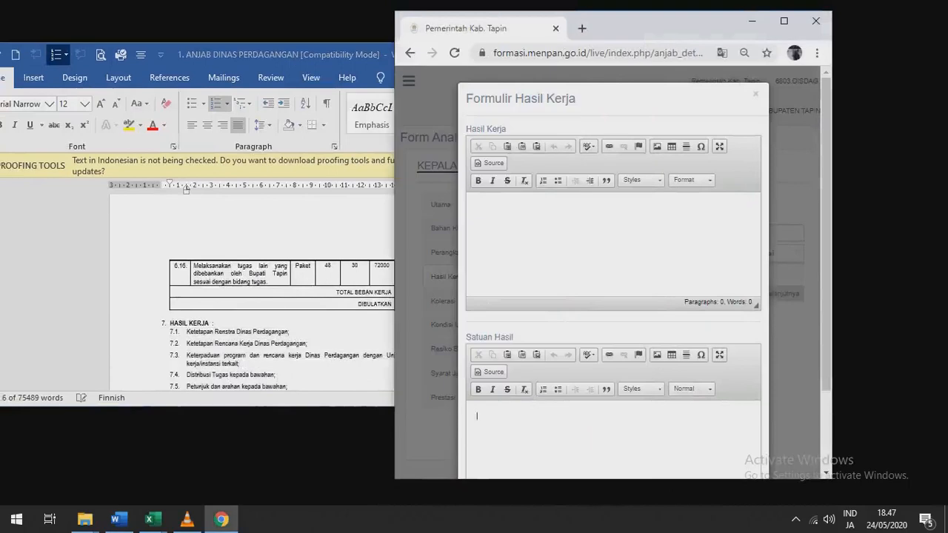
key(ctrl+v)
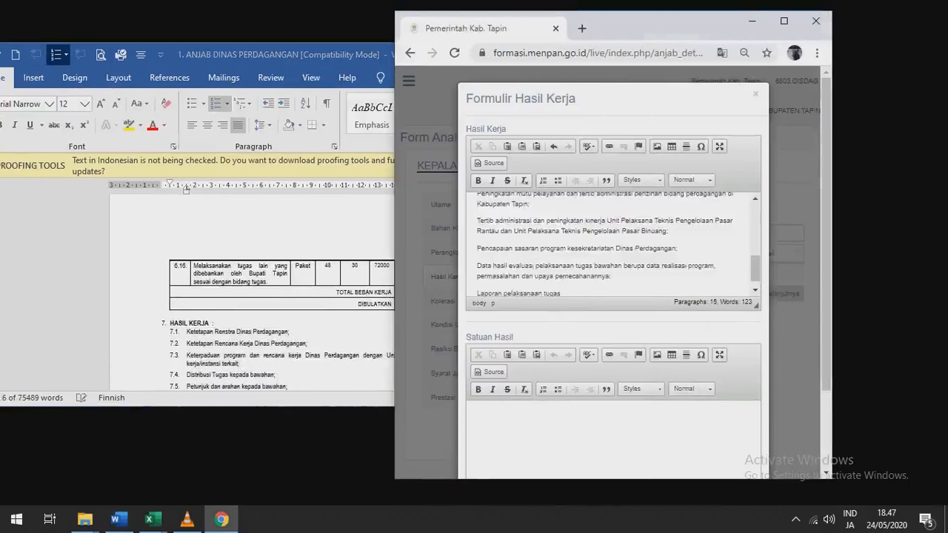
key(ctrl+a)
click(542, 180)
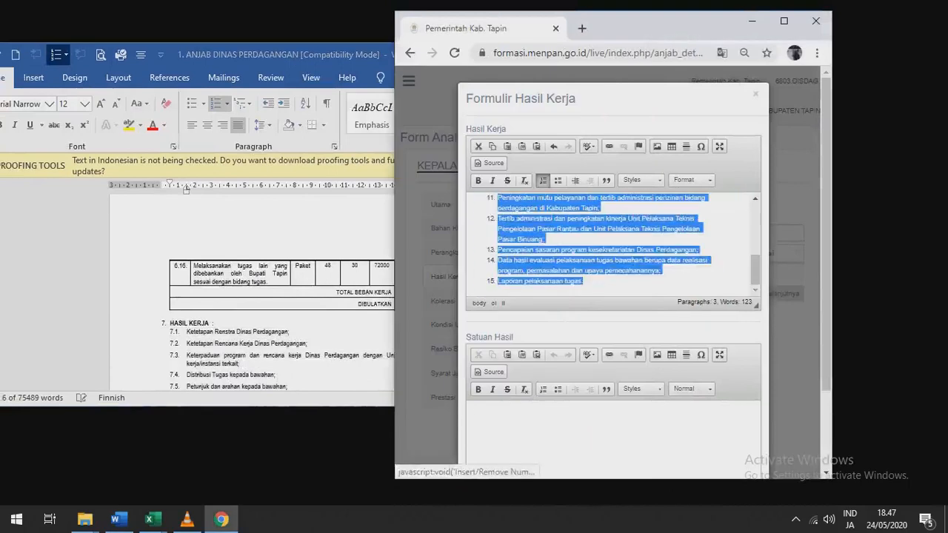
drag(756, 270, 755, 218)
Check the result units in Word's Tugas Pokok table and enter "1. Dokumen", "2. Dokumen" and "dst.." on separate lines in Satuan Hasil
key(alt+Tab)
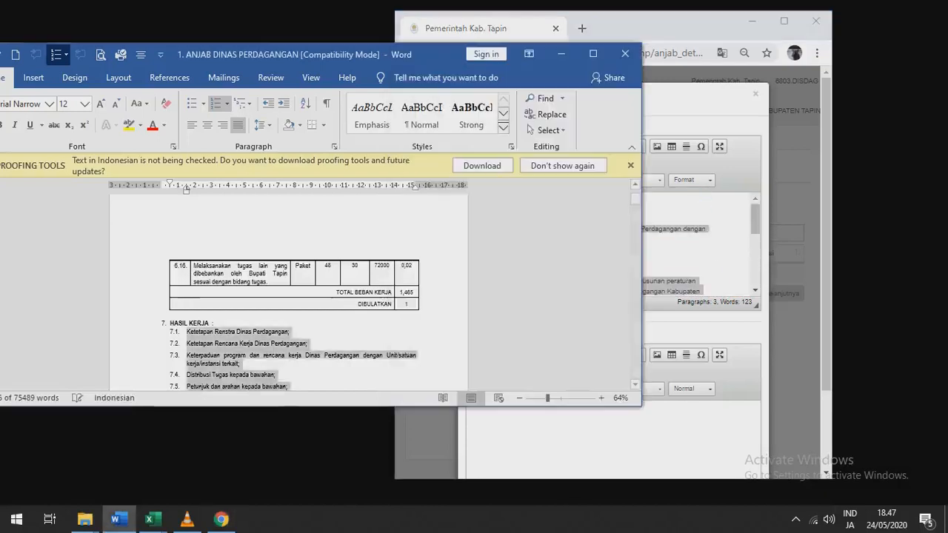
scroll(289, 296, up, 1)
scroll(288, 296, up, 5)
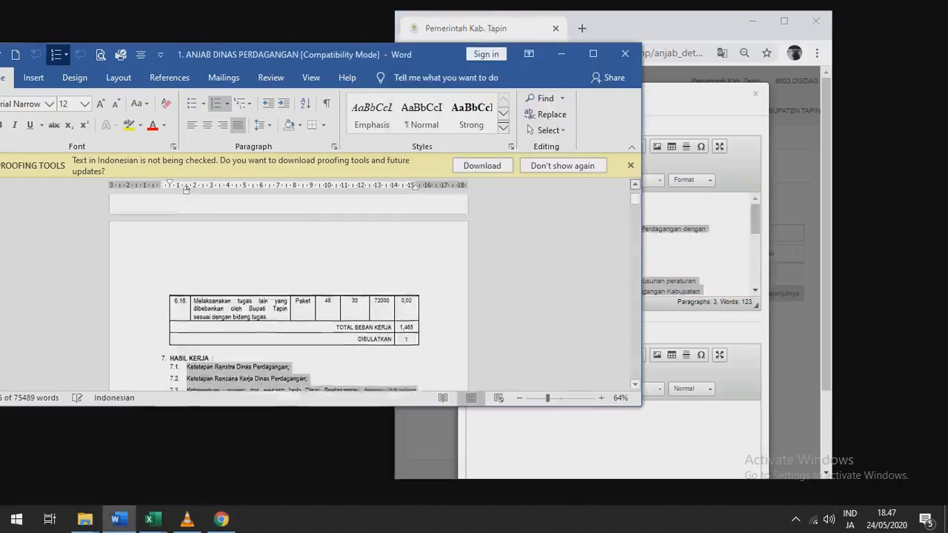
scroll(294, 292, up, 8)
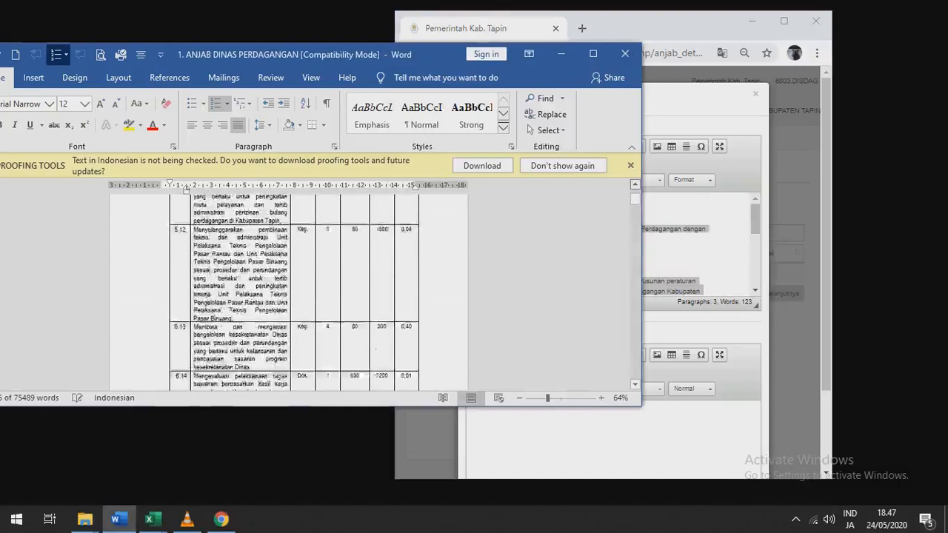
scroll(294, 293, up, 8)
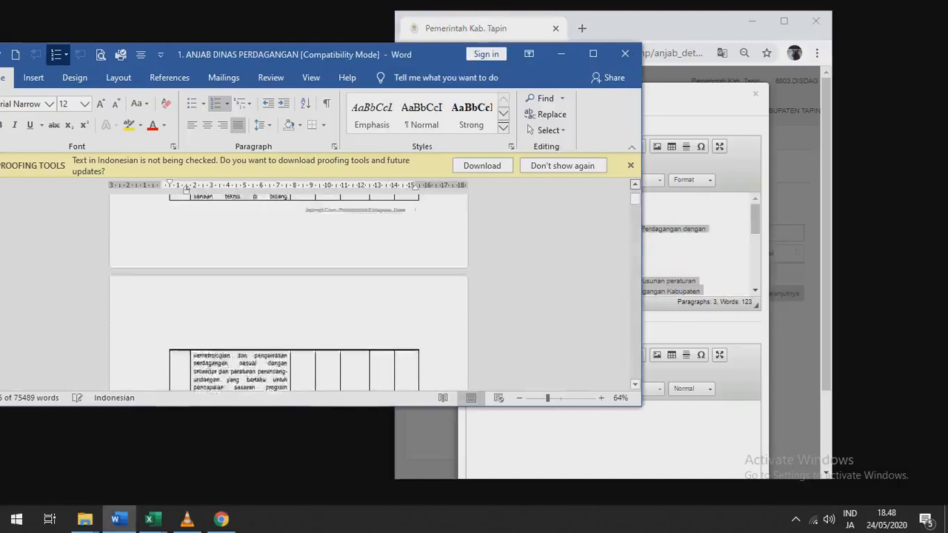
scroll(294, 292, up, 8)
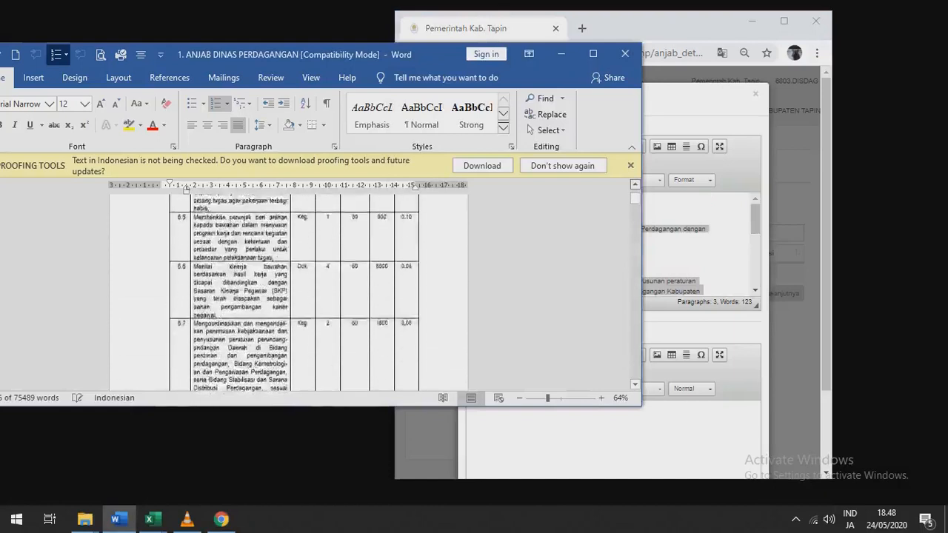
scroll(288, 292, up, 6)
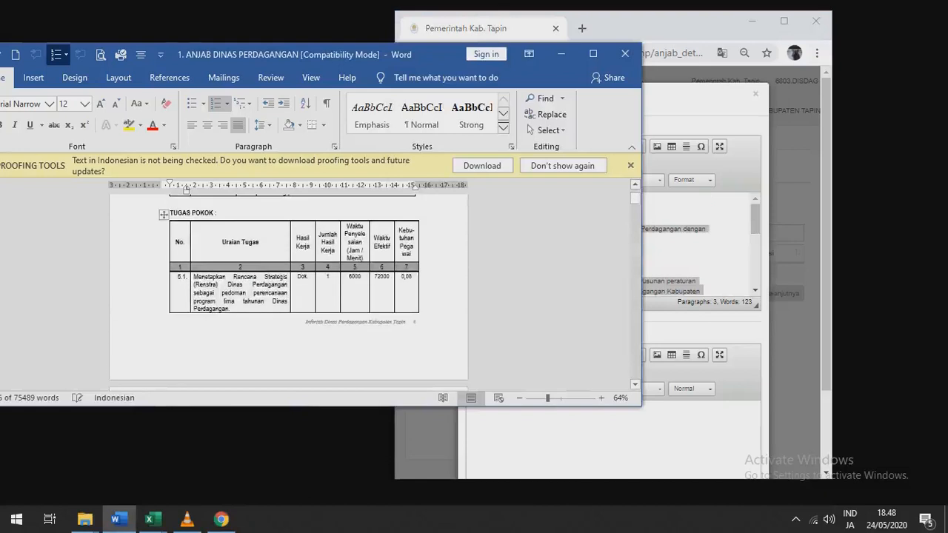
key(alt+Tab)
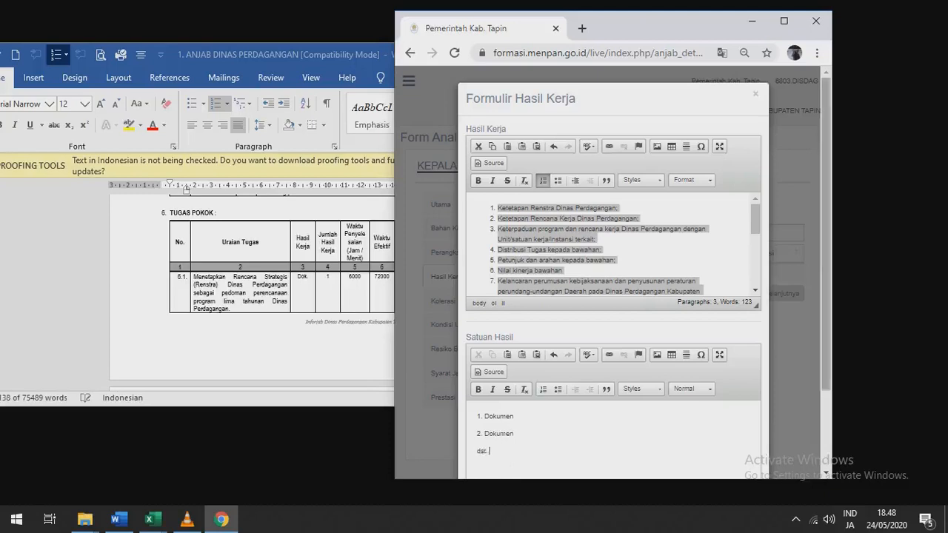
Review the end of the Hasil Kerja list and save the Hasil Kerja entry
scroll(613, 296, down, 2)
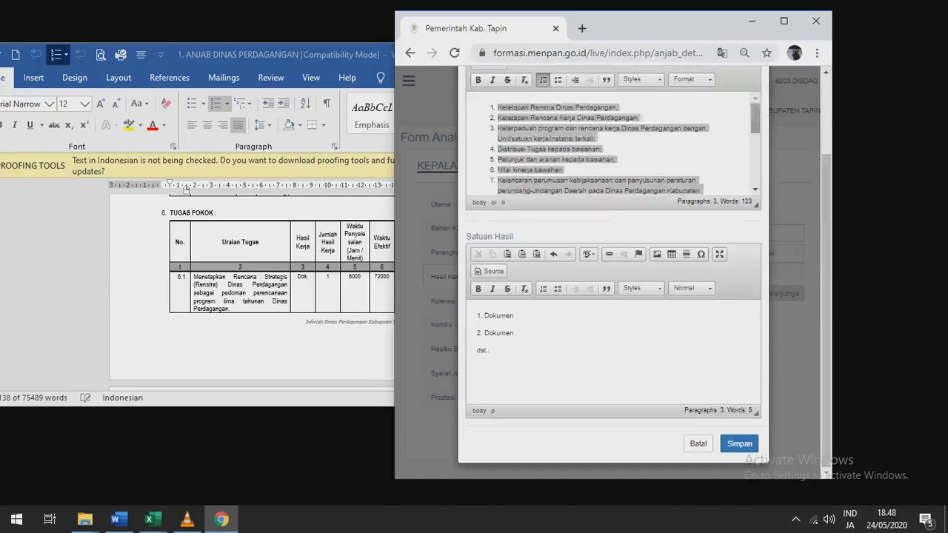
drag(755, 118, 755, 169)
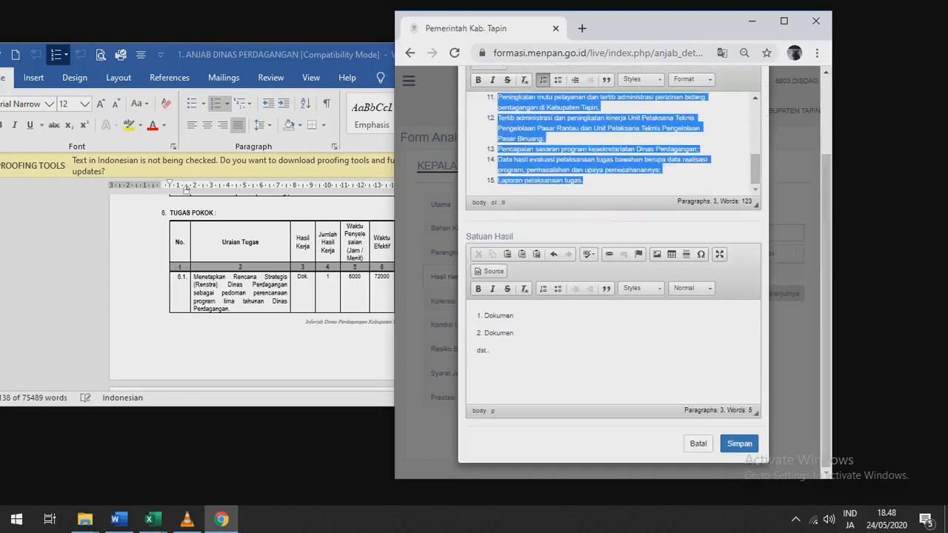
click(738, 444)
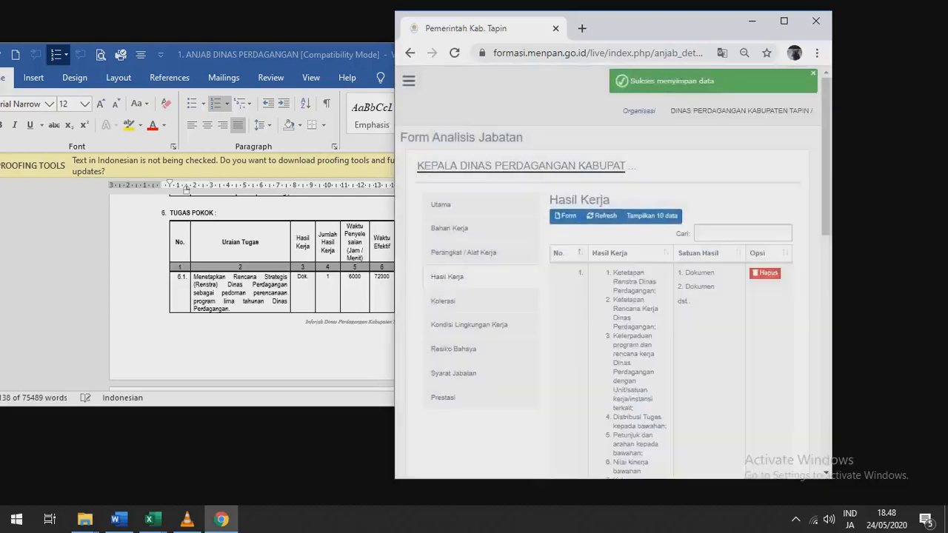
Start a new Kolerasi entry for the job and locate the Korelasi Jabatan table in the Word document
click(442, 301)
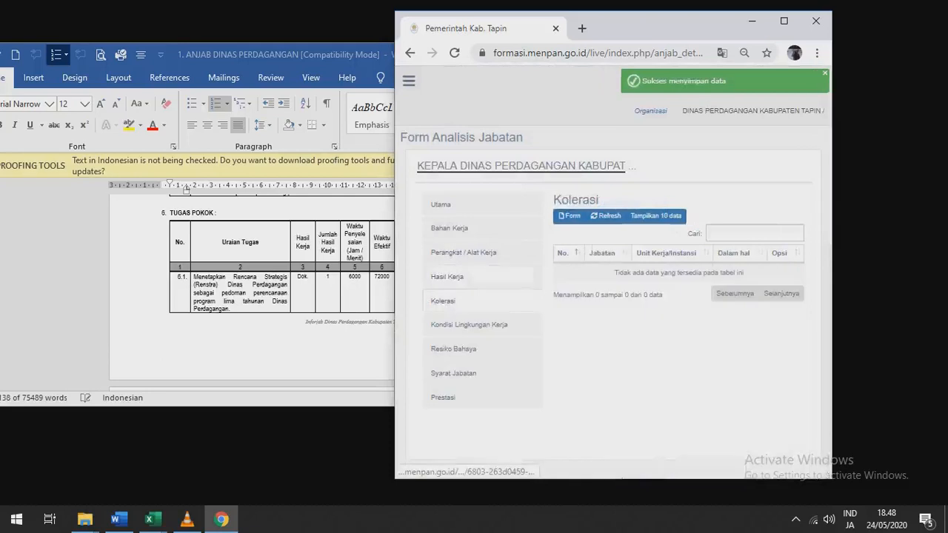
click(569, 216)
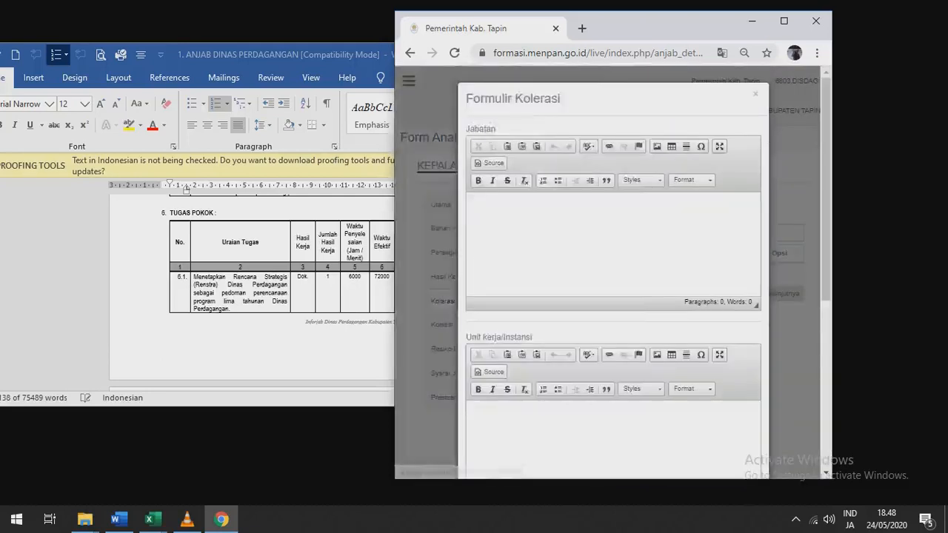
key(alt+Tab)
scroll(288, 289, down, 5)
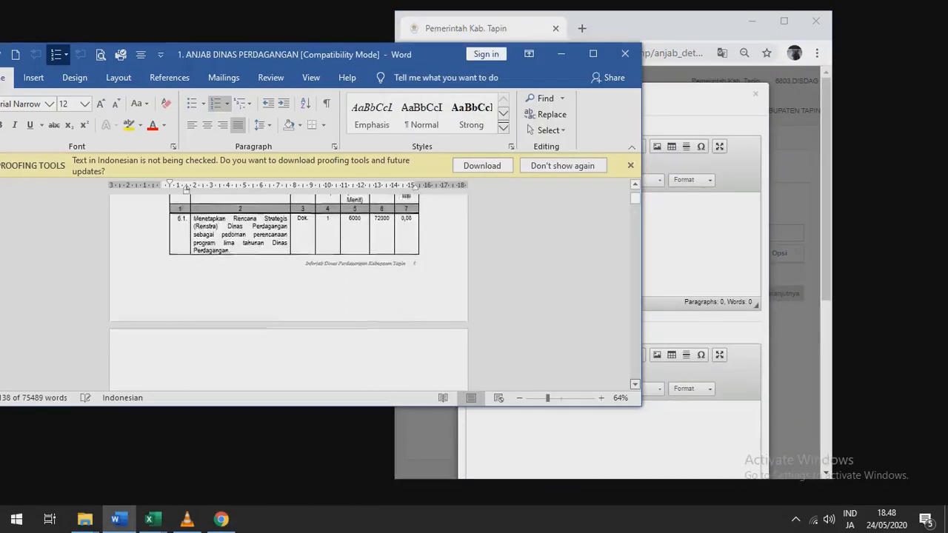
scroll(288, 289, down, 8)
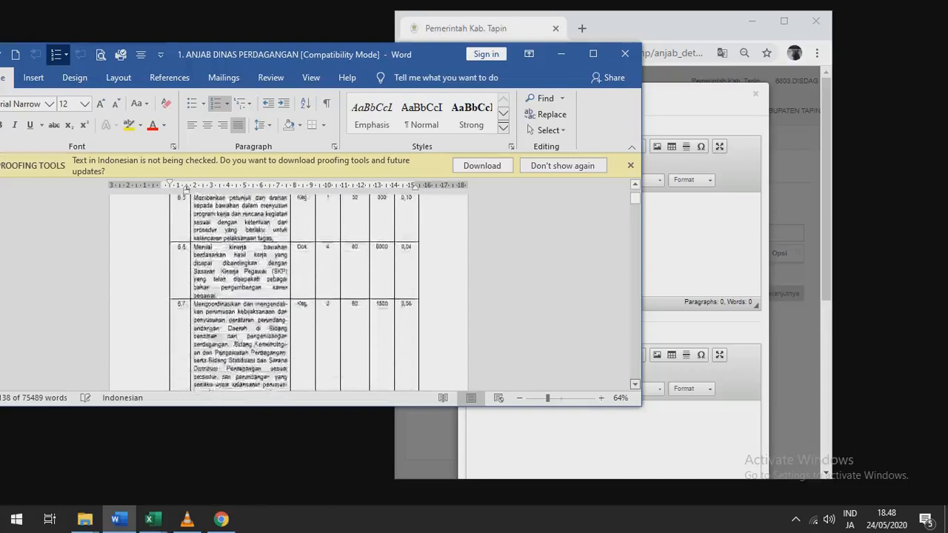
scroll(289, 289, down, 8)
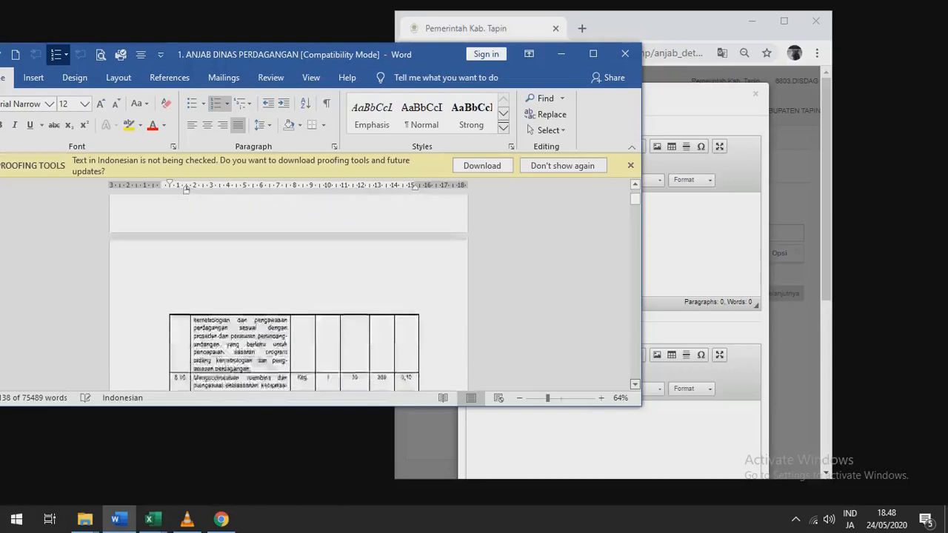
scroll(289, 289, down, 8)
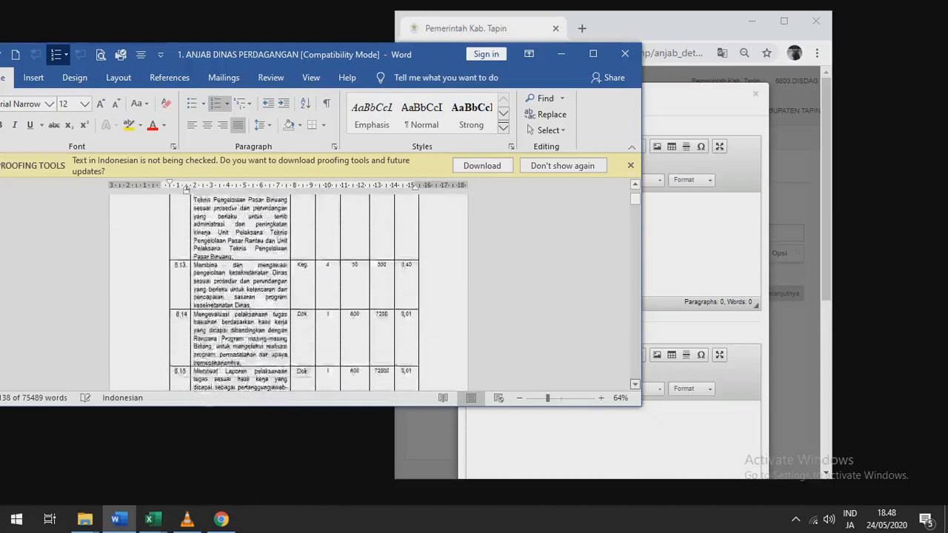
scroll(289, 288, down, 5)
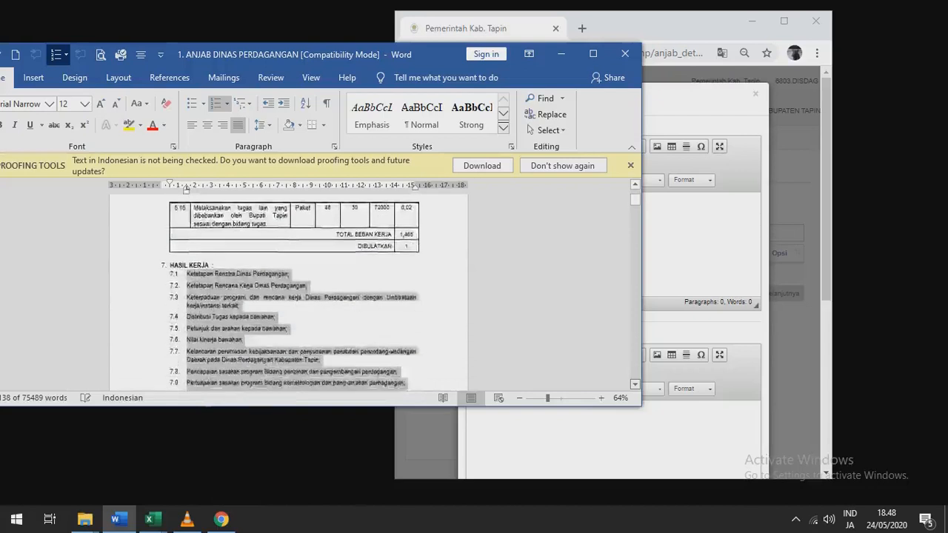
scroll(289, 288, down, 6)
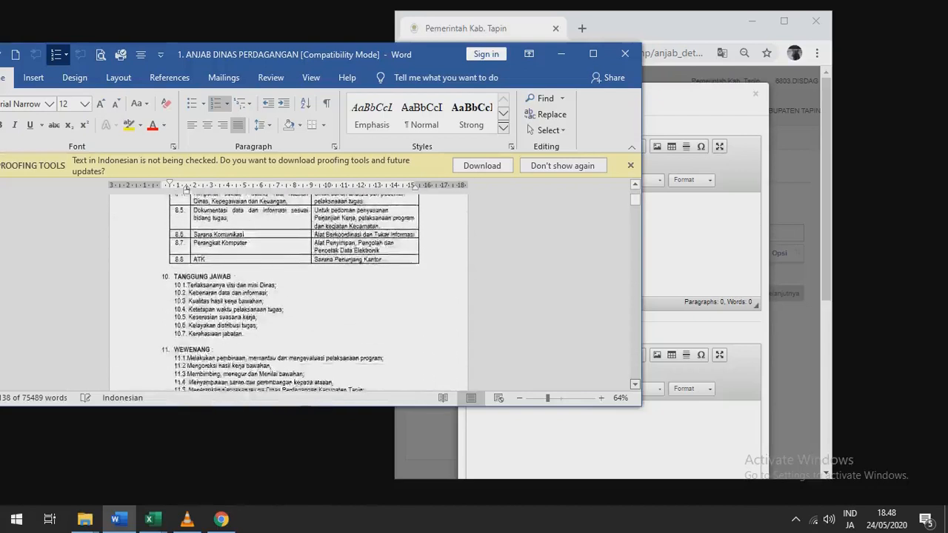
scroll(288, 292, down, 3)
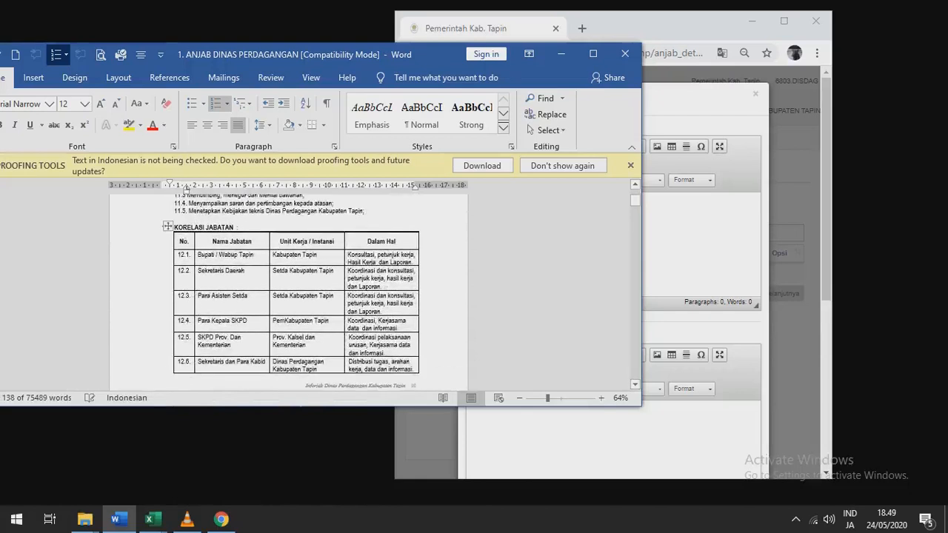
Copy "Bupati / Wabup Tapin" from row 12.1 of the Word table into the Jabatan field of the Kolerasi form
triple_click(222, 255)
click(233, 255)
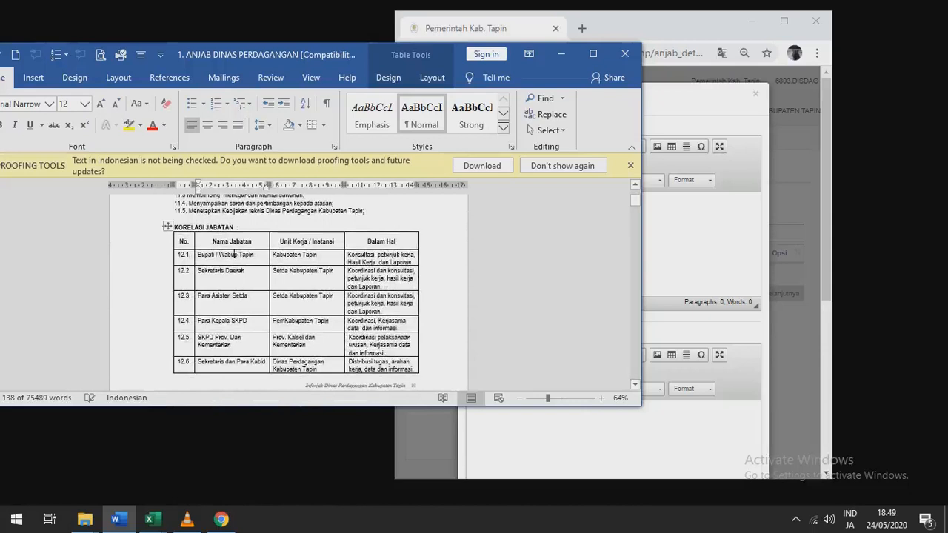
drag(254, 254, 197, 255)
key(ctrl+c)
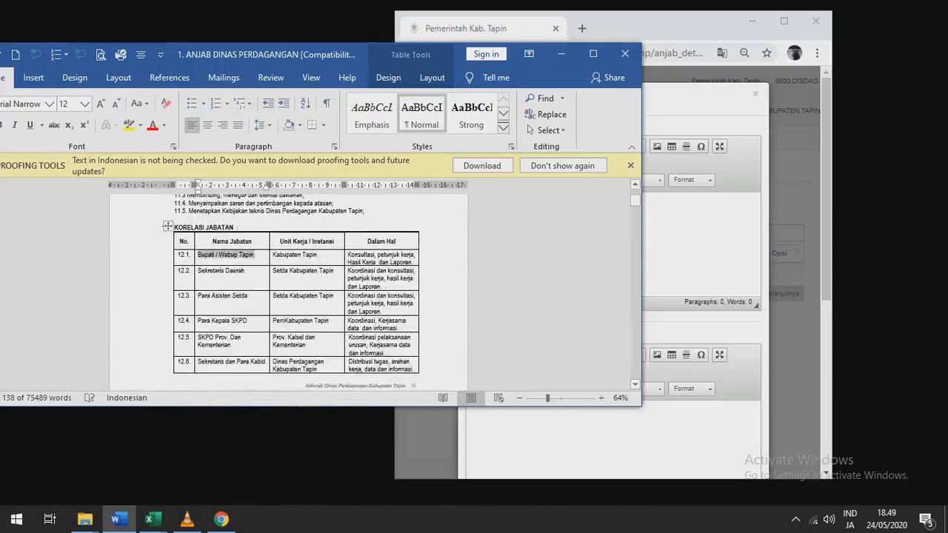
key(alt+Tab)
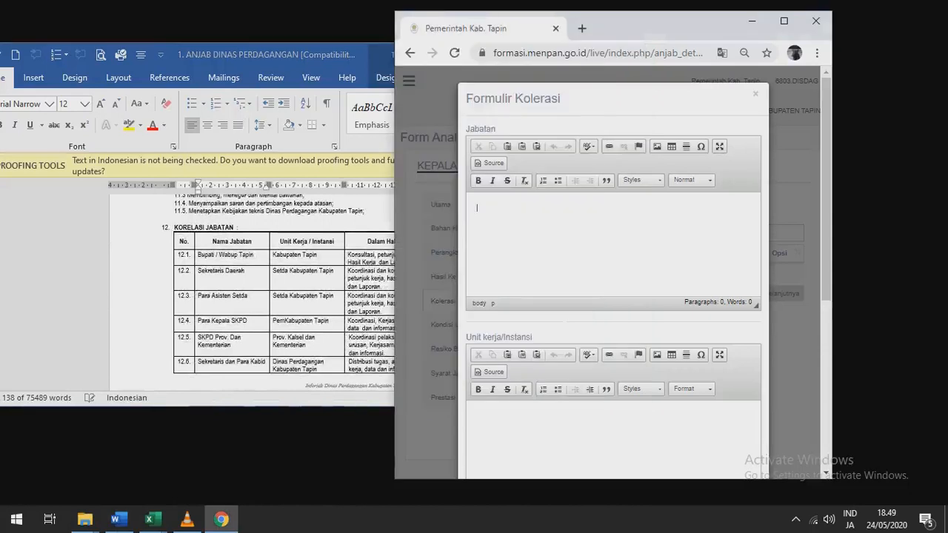
key(ctrl+v)
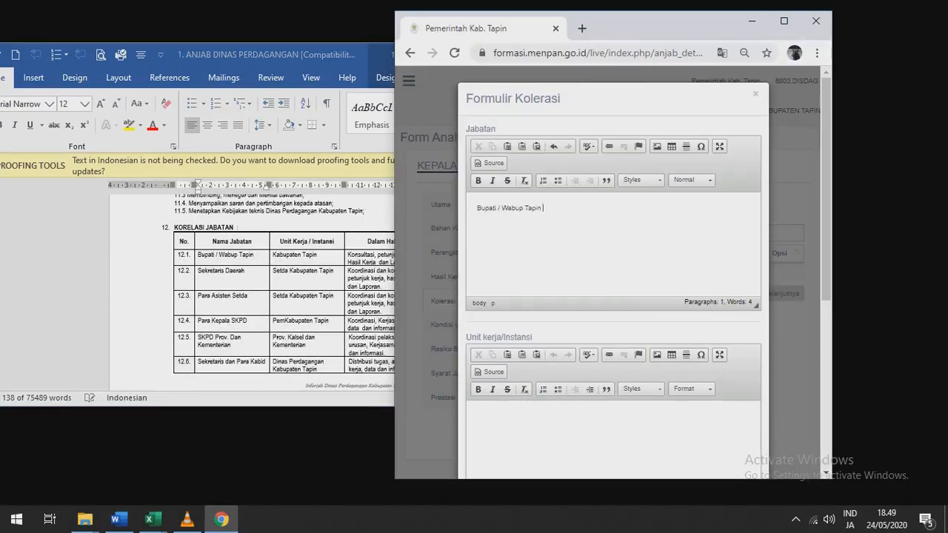
Copy "Kabupaten Tapin" from row 12.1 in Word into the form's Unit kerja/Instansi field
key(alt+Tab)
drag(272, 254, 318, 254)
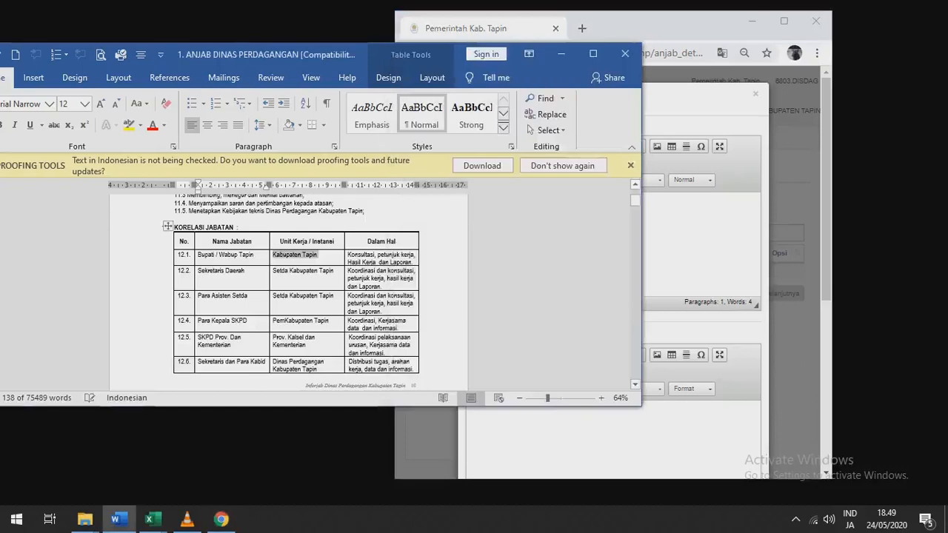
key(ctrl+c)
key(alt+Tab)
key(ctrl+v)
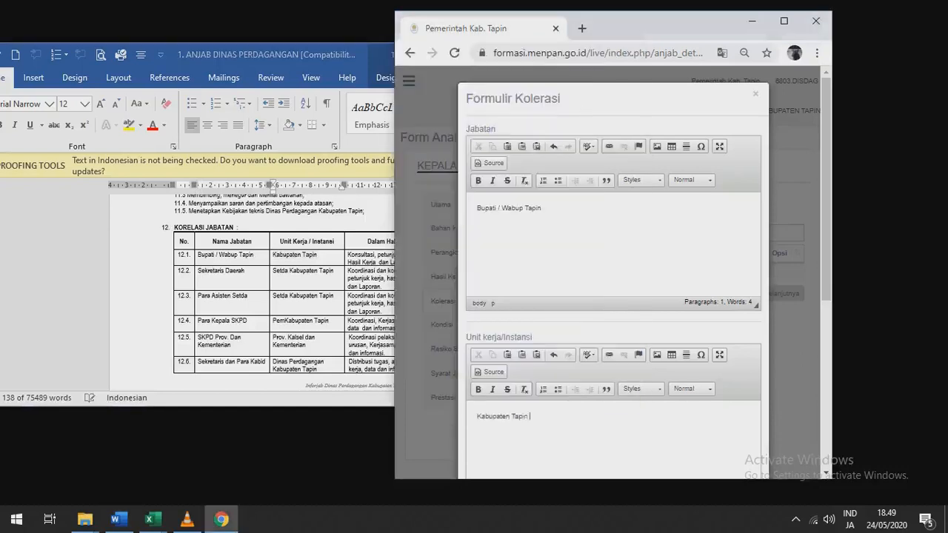
Copy "Konsultasi, petunjuk kerja, Hasil Kerja dan Laporan" from row 12.1 in Word into the form's Dalam hal field
scroll(613, 274, down, 3)
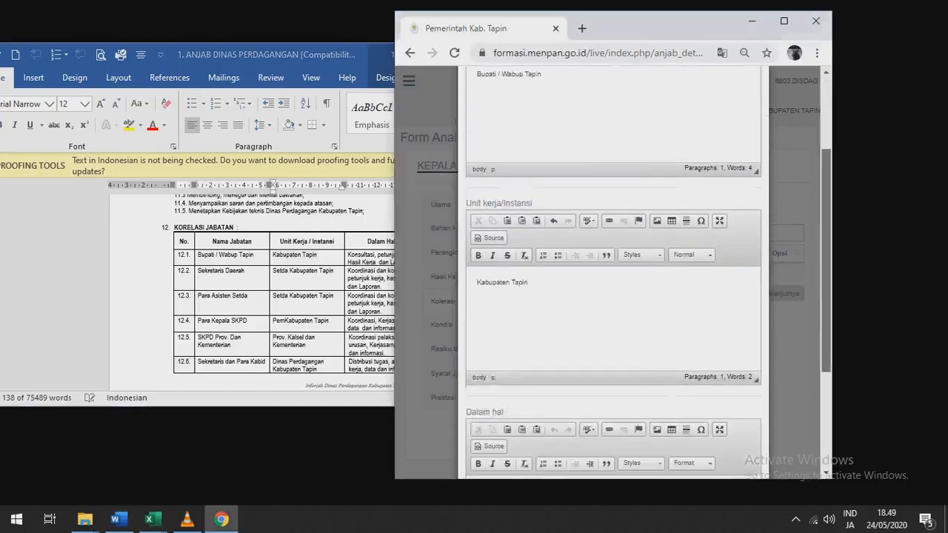
key(alt+Tab)
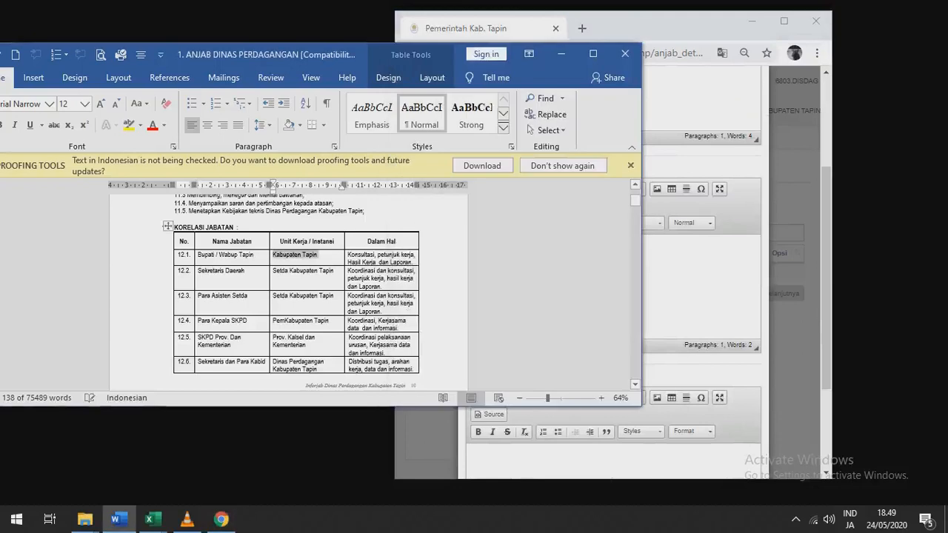
drag(348, 254, 412, 262)
key(ctrl+c)
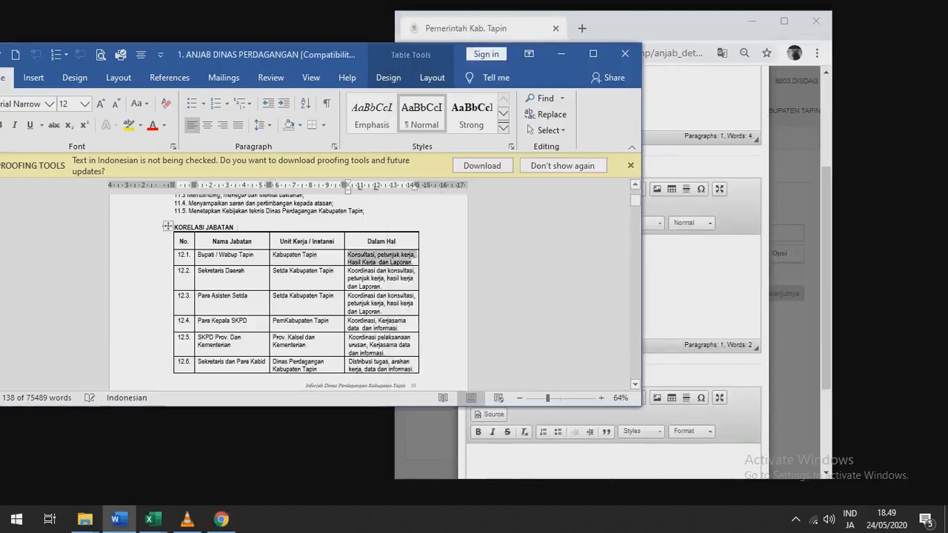
key(alt+Tab)
key(ctrl+v)
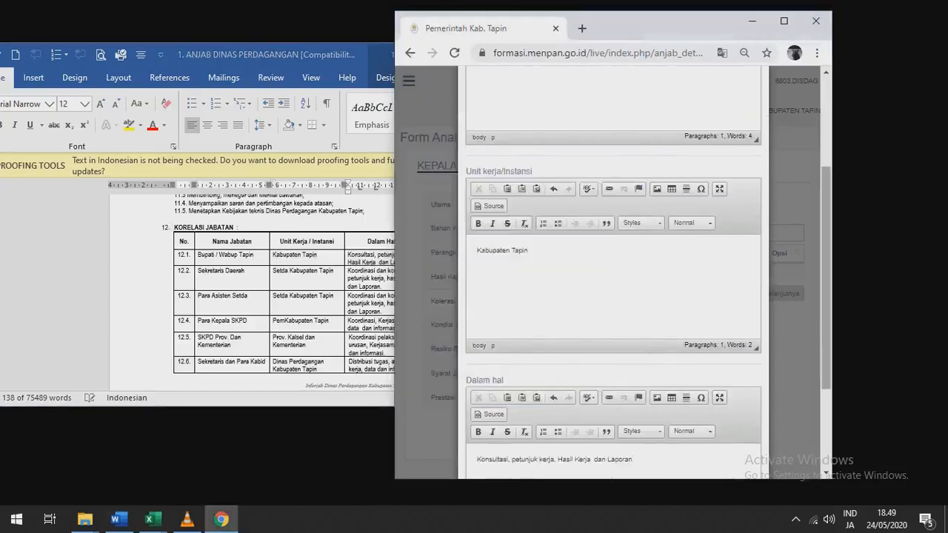
Review the three filled fields of the Kolerasi form and save the entry
scroll(613, 273, up, 1)
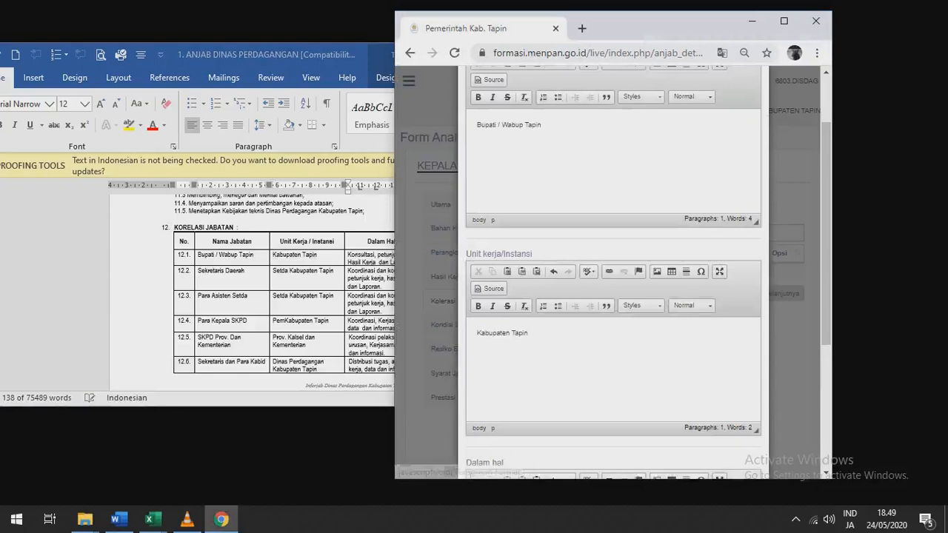
scroll(613, 274, up, 1)
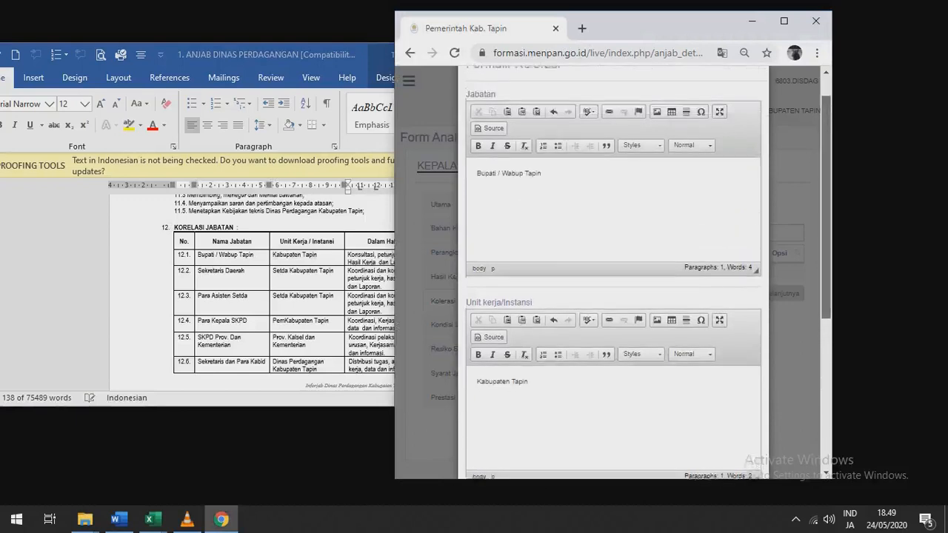
scroll(613, 274, down, 3)
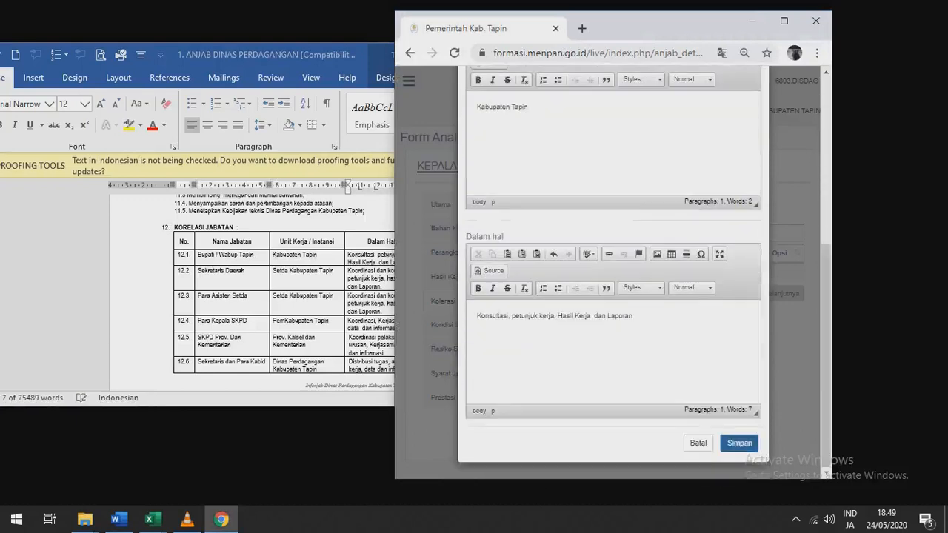
click(739, 443)
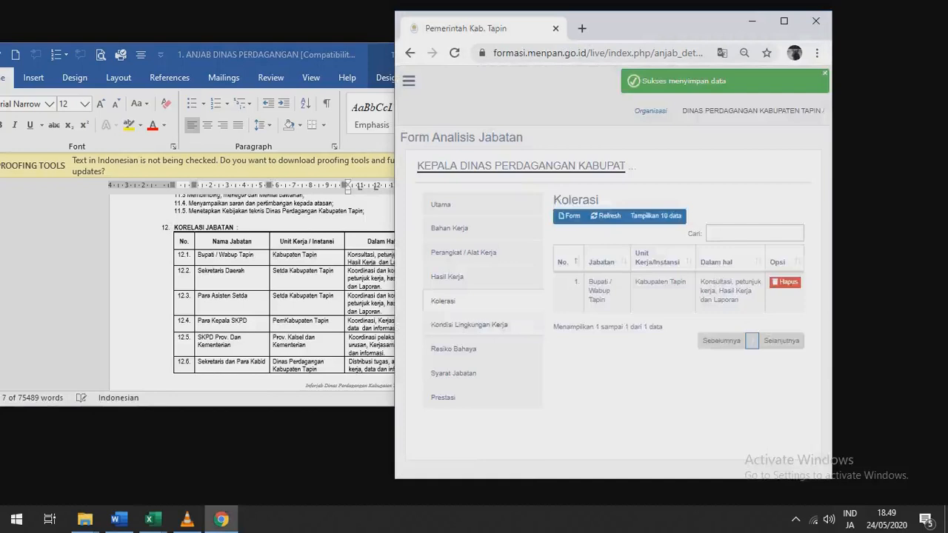
Fill in and save the Kondisi Lingkungan Kerja form with Dalam ruangan, Dingin, Sejuk, Baik, Strategis, Terang, Tenang, Bersih dan rapi and Getaran Tidak ada
click(470, 325)
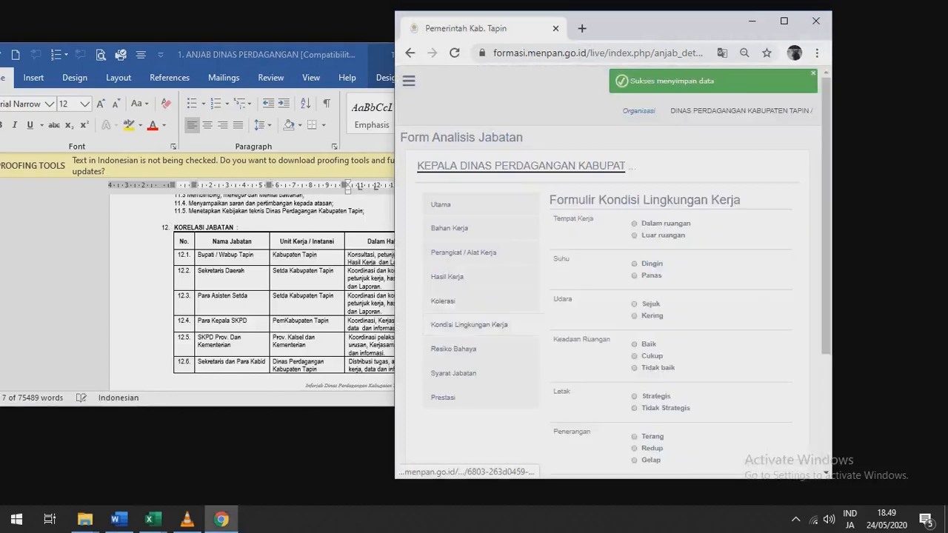
click(783, 21)
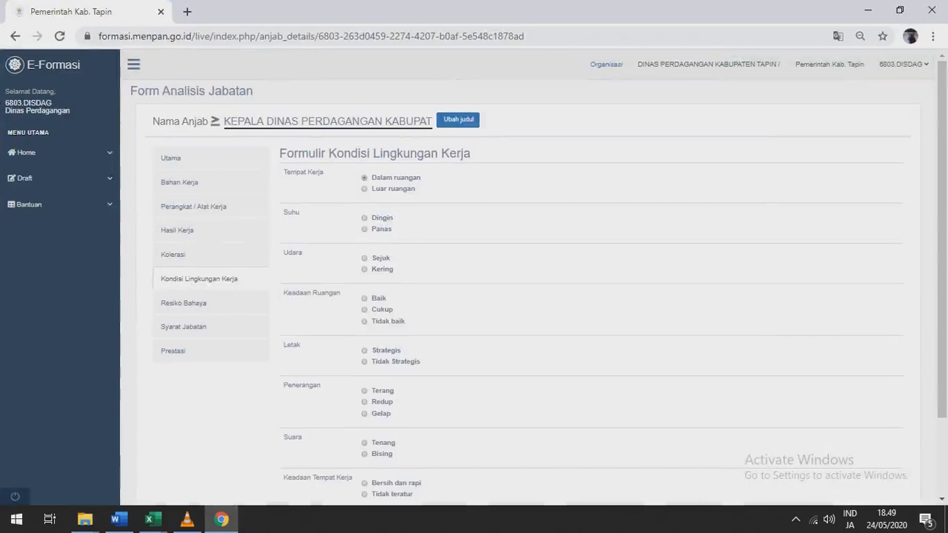
click(364, 218)
click(364, 298)
click(365, 390)
scroll(518, 297, down, 2)
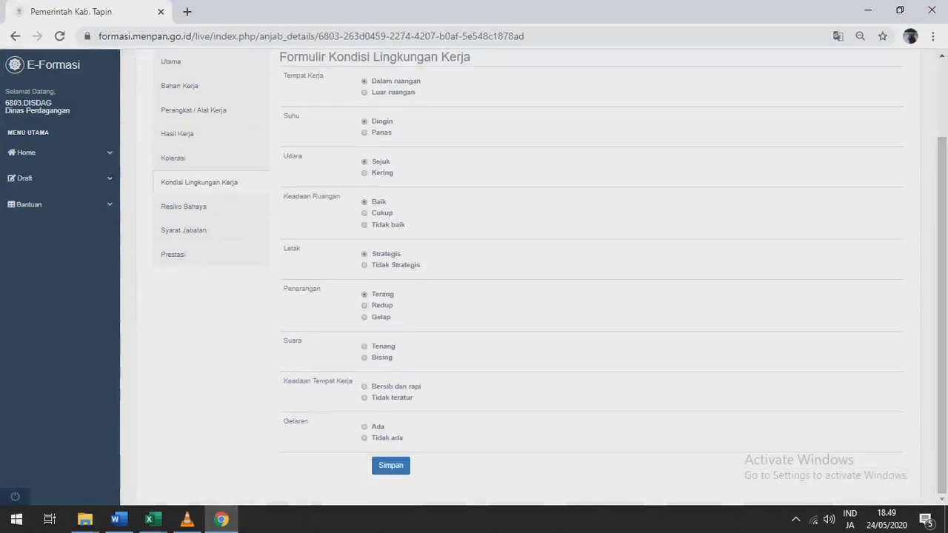
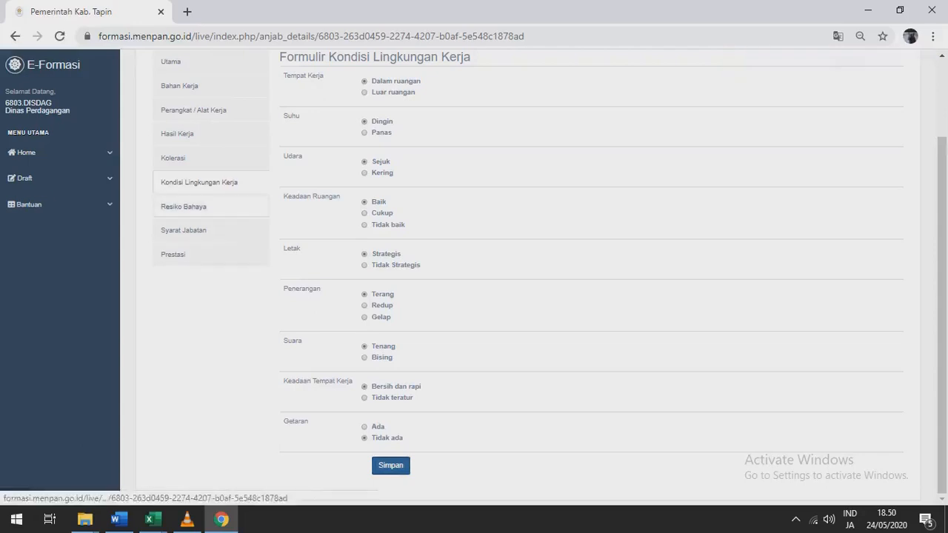
Open a blank Resiko Bahaya form, consult section 14 Resiko Bahaya in the Word document, and close the form without an entry
click(183, 206)
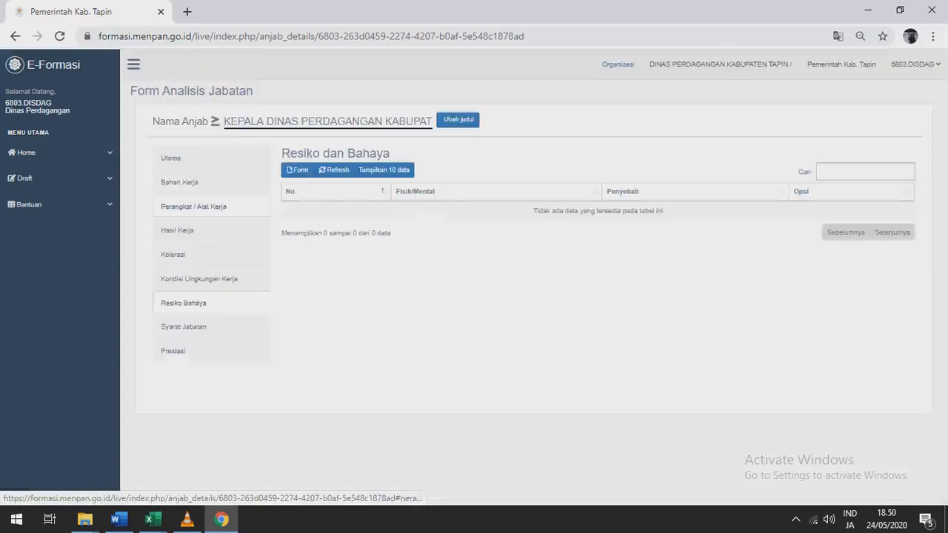
click(298, 170)
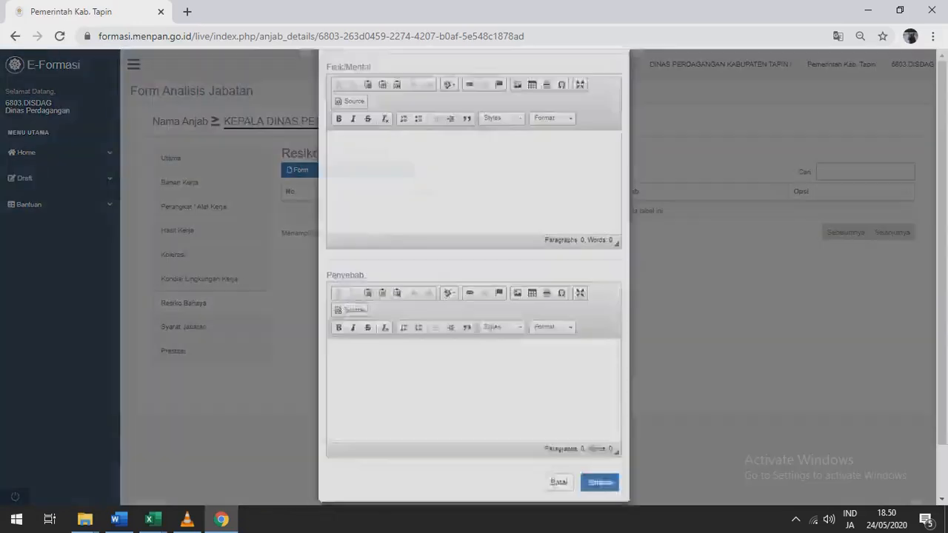
key(alt+Tab)
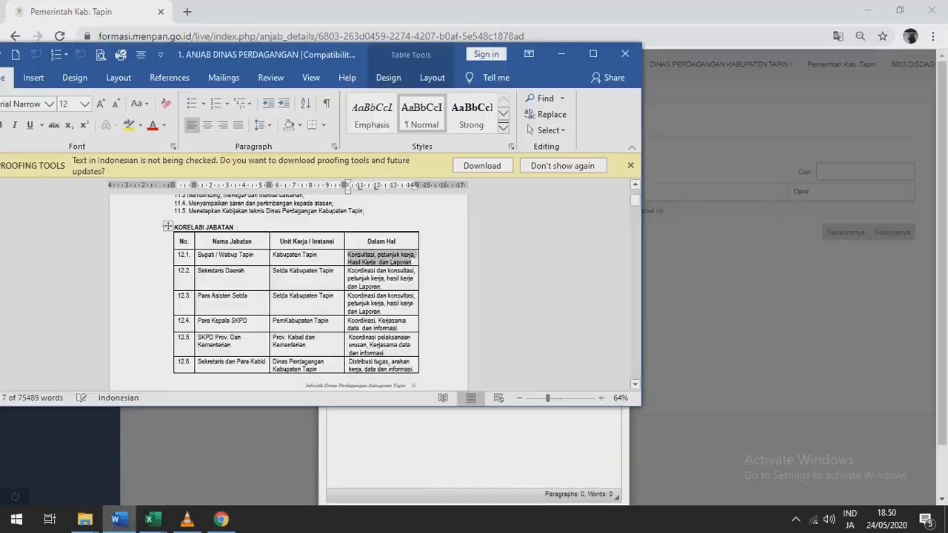
scroll(288, 288, down, 5)
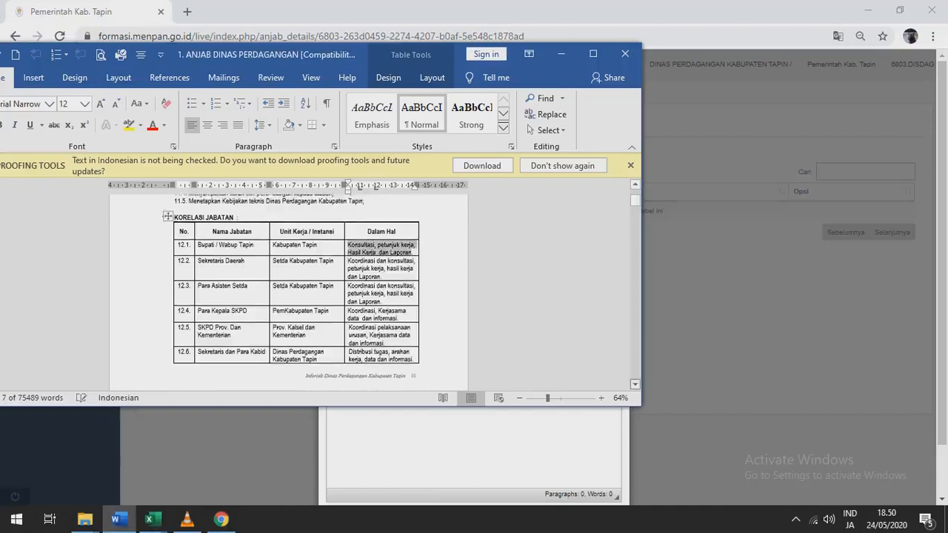
scroll(288, 293, down, 10)
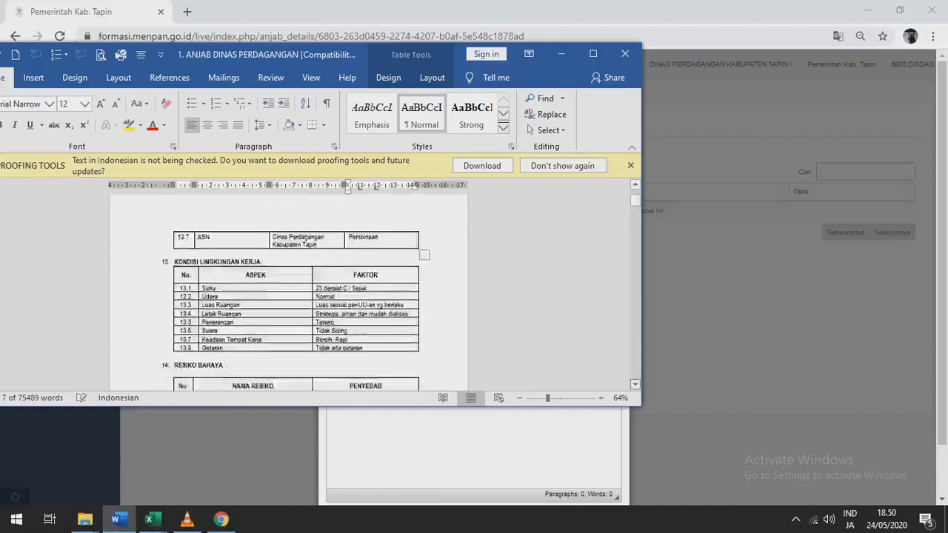
scroll(289, 292, down, 10)
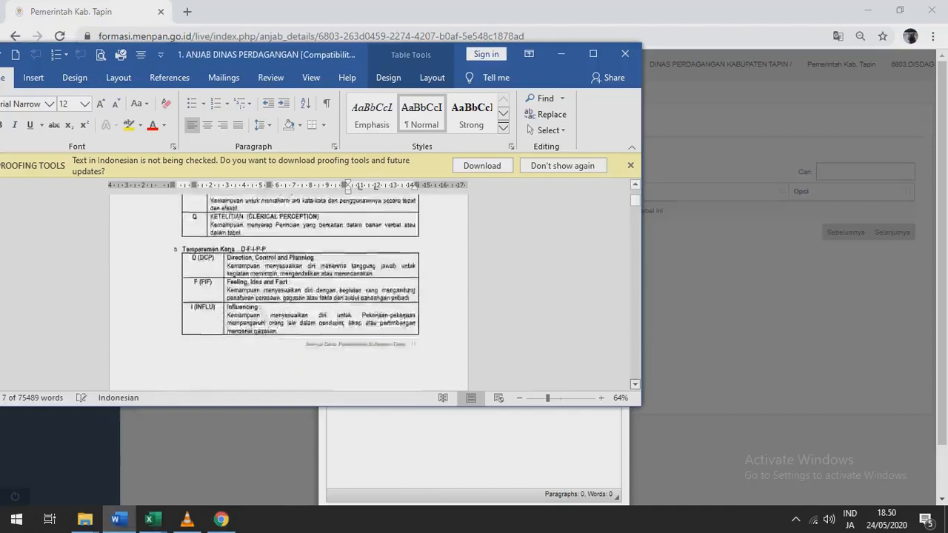
scroll(289, 293, down, 5)
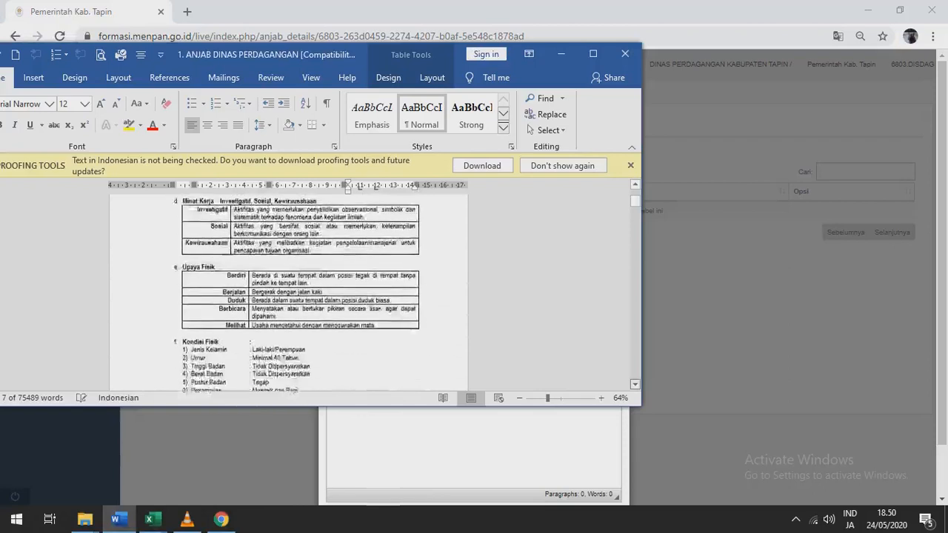
scroll(289, 292, up, 5)
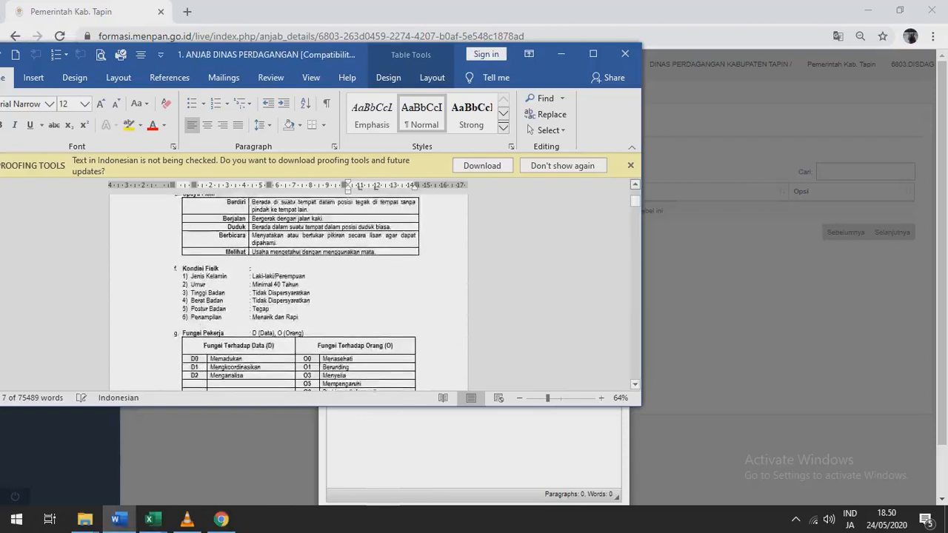
scroll(288, 292, up, 8)
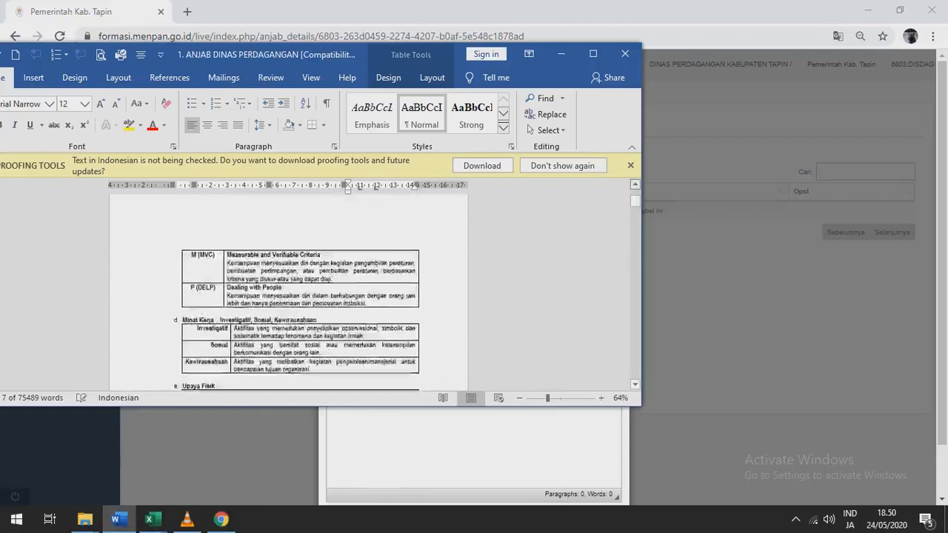
scroll(289, 292, up, 15)
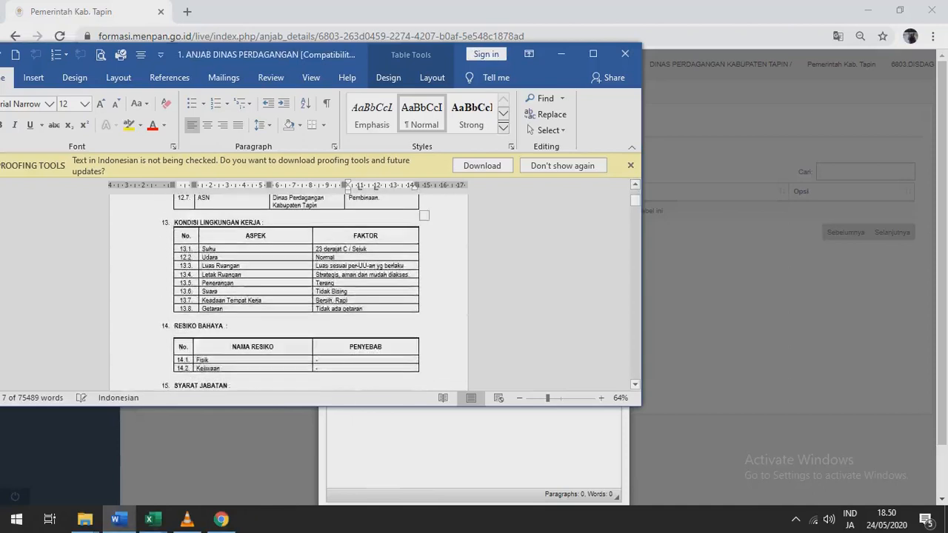
key(alt+Tab)
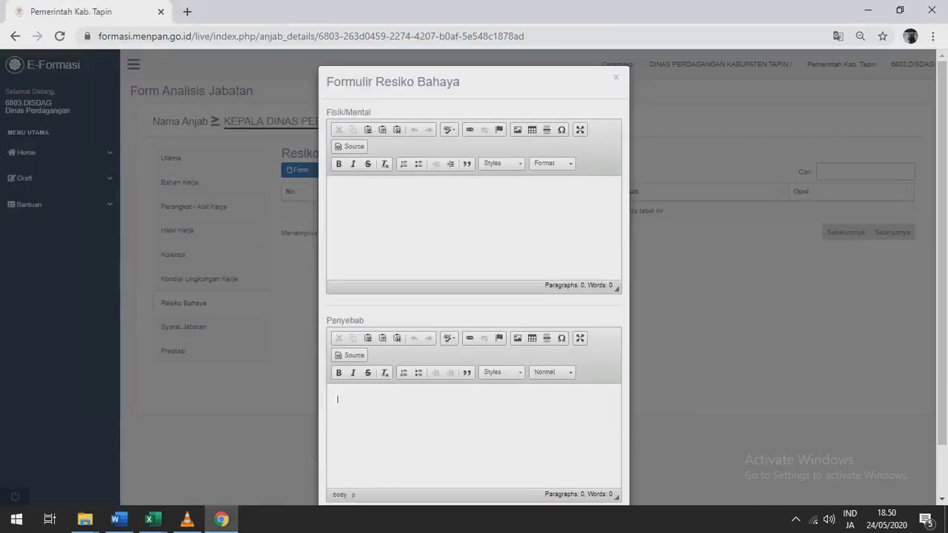
key(Escape)
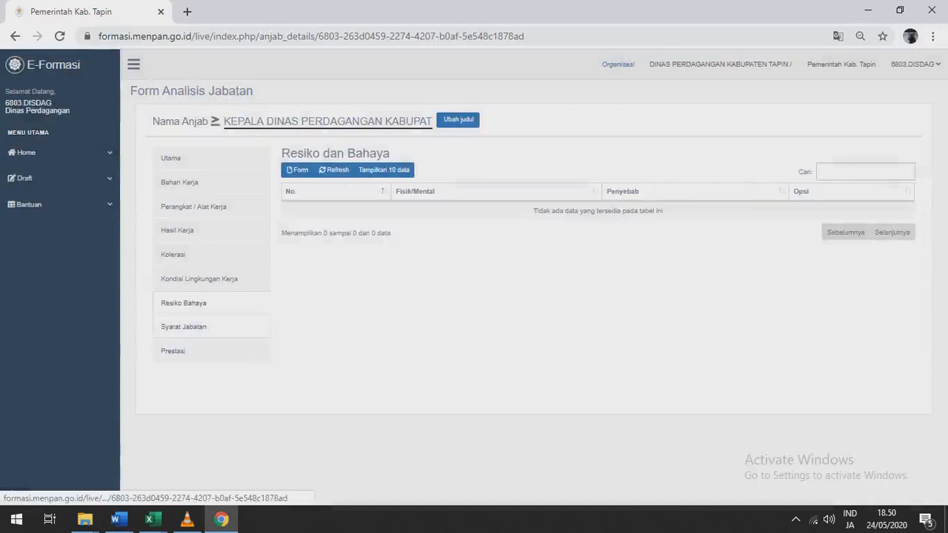
Open the Syarat Jabatan form and use Word's Navigation Pane to reach the Kualifikasi Jabatan table under KEPALA DINAS
click(183, 326)
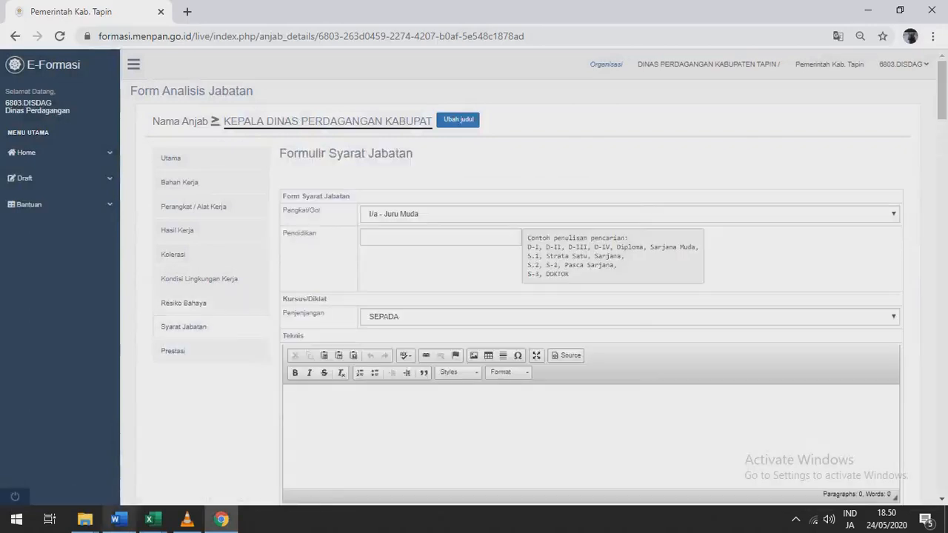
click(115, 518)
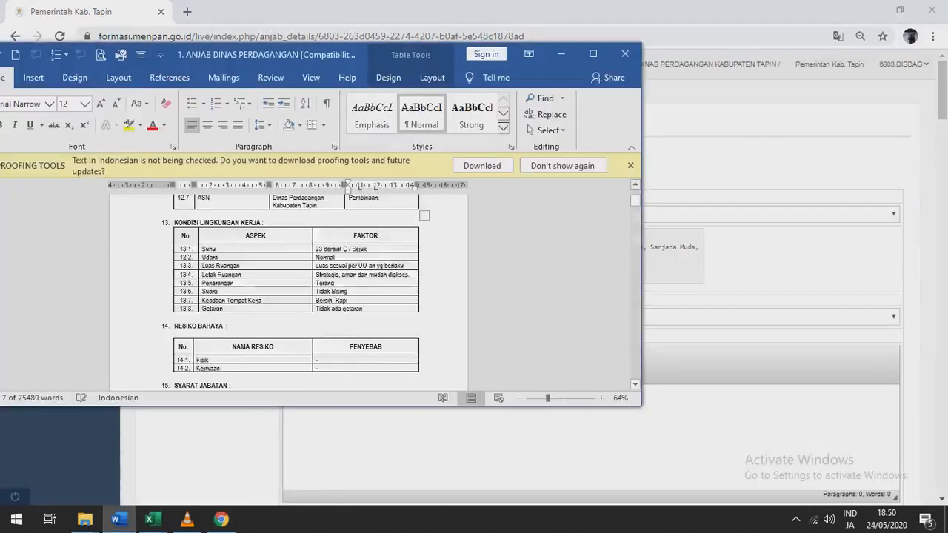
scroll(289, 288, up, 3)
scroll(289, 288, up, 5)
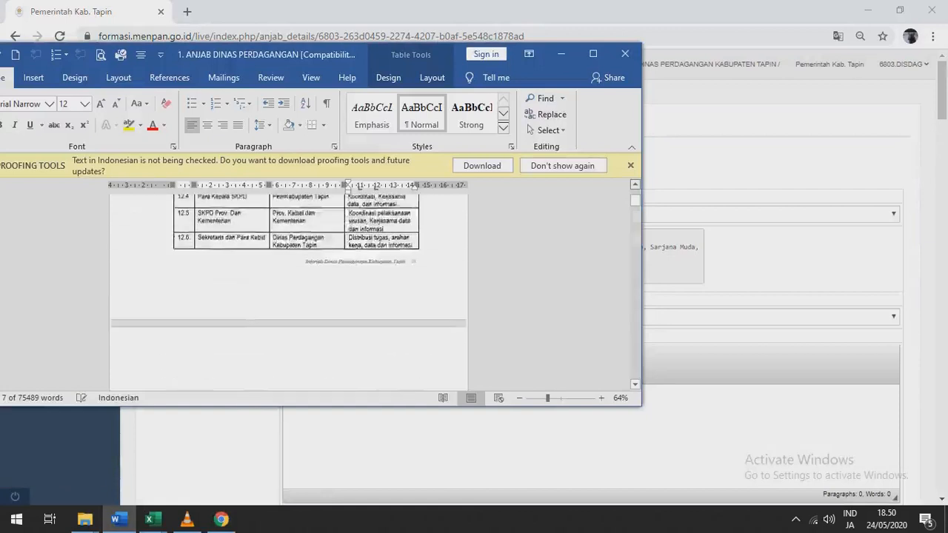
click(311, 77)
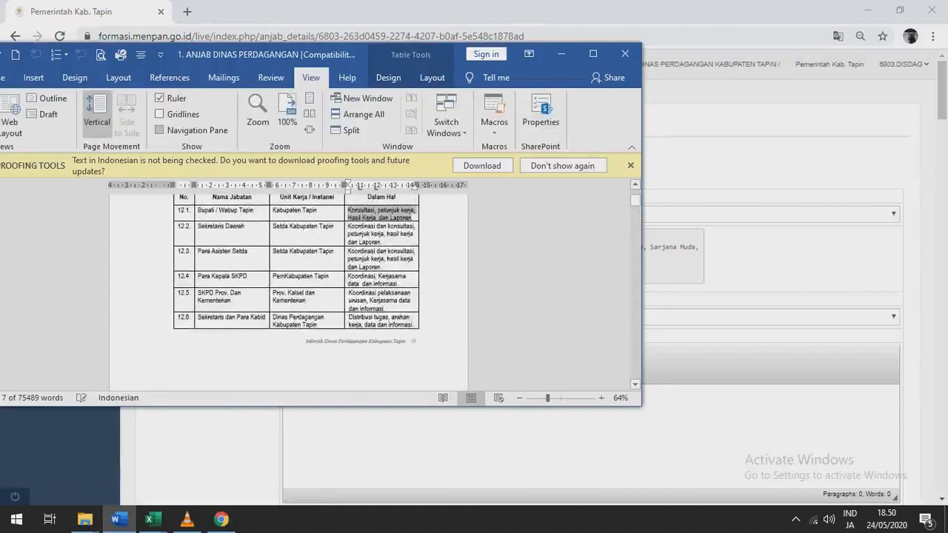
click(159, 129)
click(74, 278)
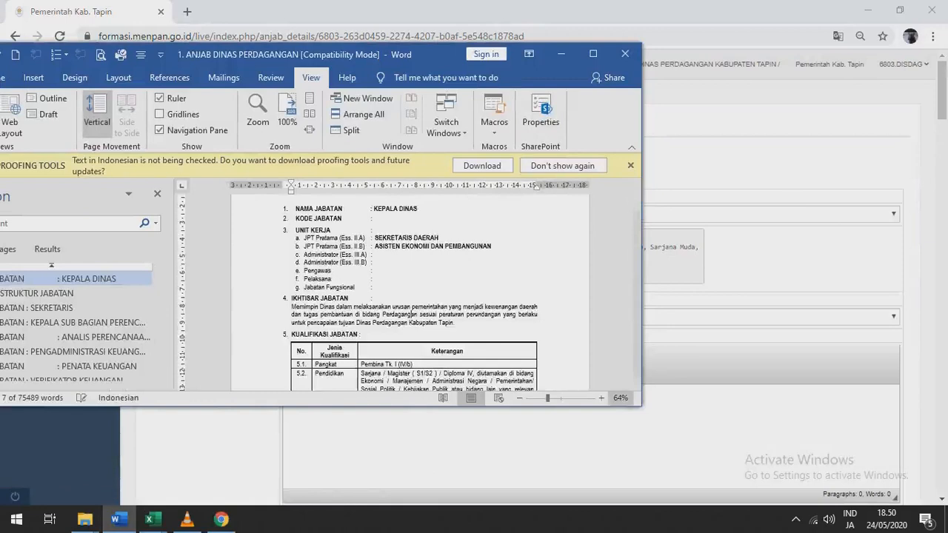
scroll(413, 265, down, 3)
scroll(412, 265, down, 3)
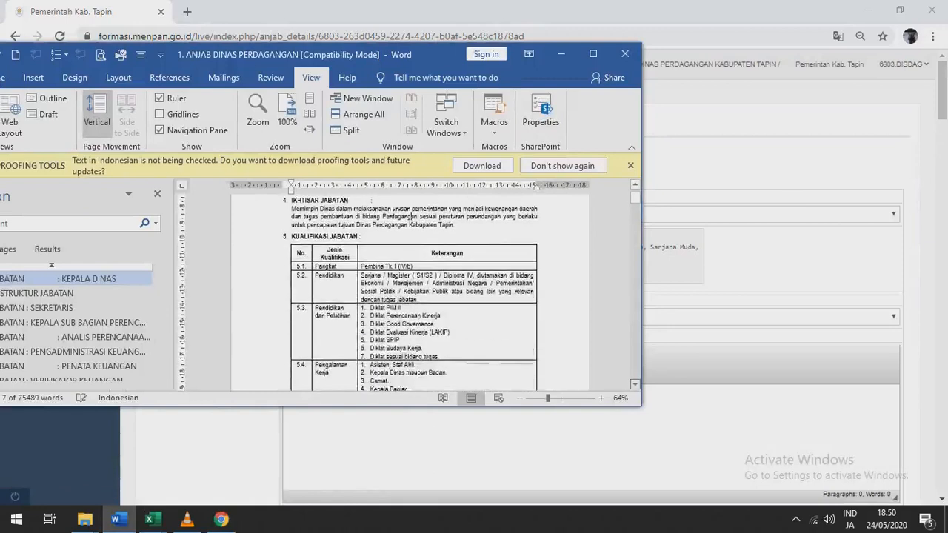
Set Pangkat/Gol in the Syarat Jabatan form to IV/b - Pembina Tingkat I
key(alt+Tab)
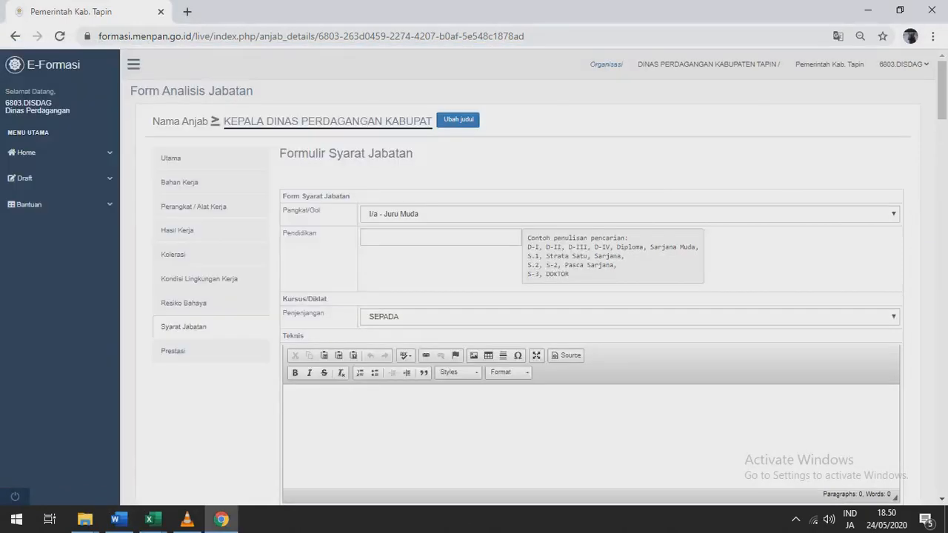
click(629, 214)
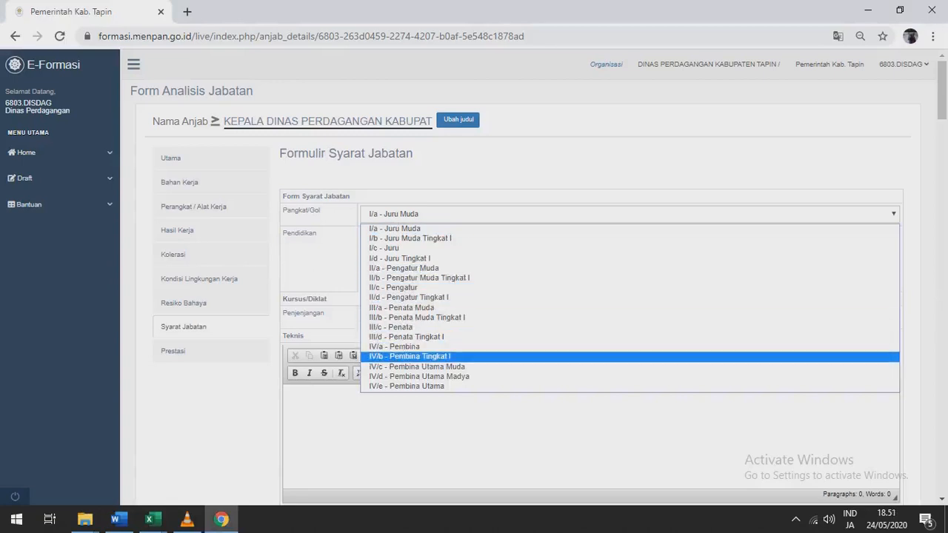
click(410, 357)
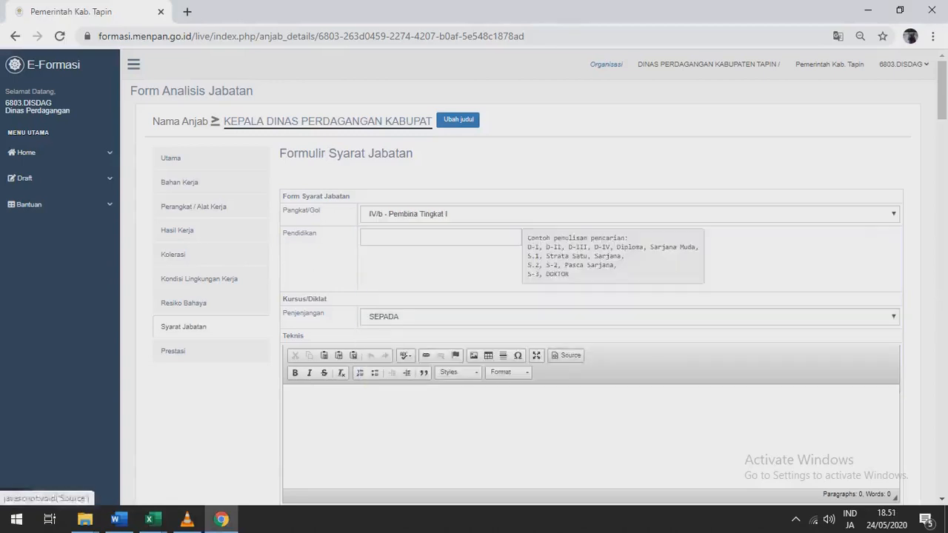
Restore the browser to a smaller window and move the Word window beside it so the qualification table and form are both readable
click(900, 11)
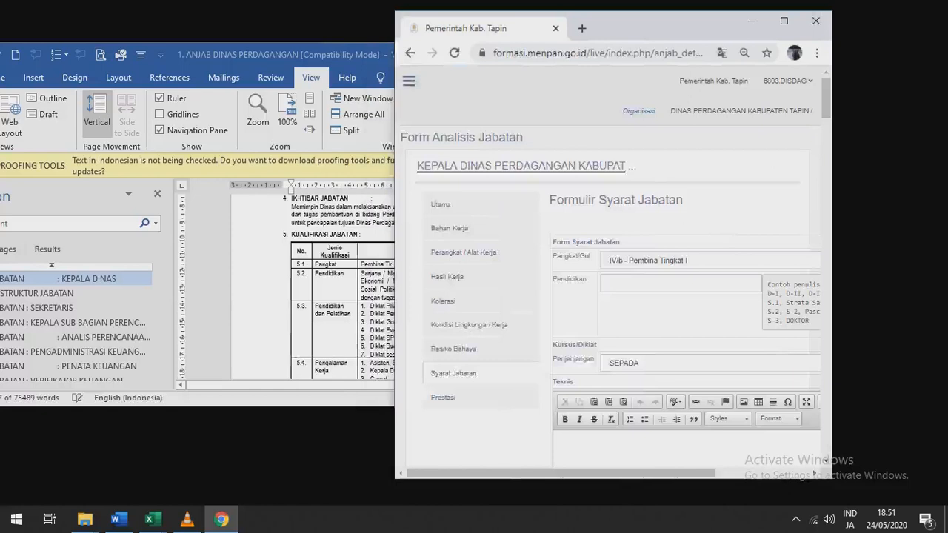
key(alt+Tab)
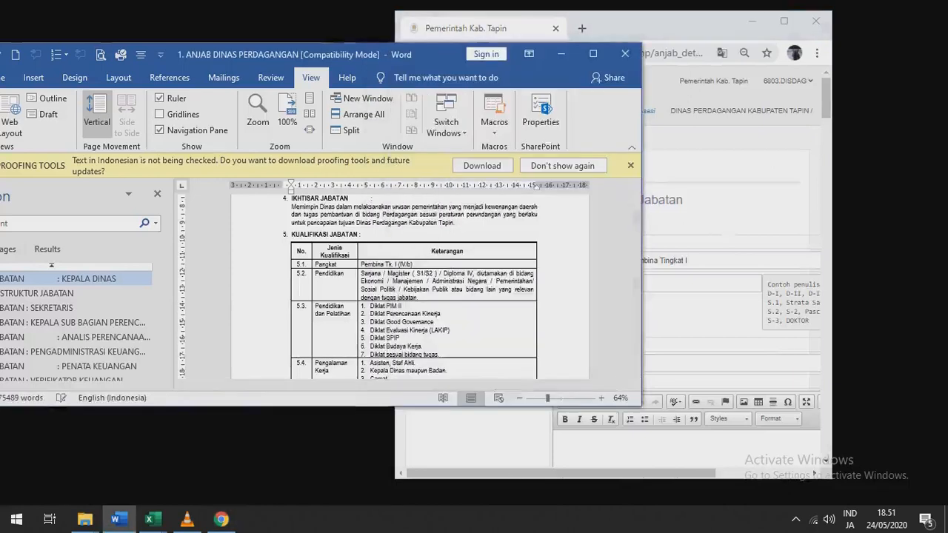
drag(436, 54, 282, 59)
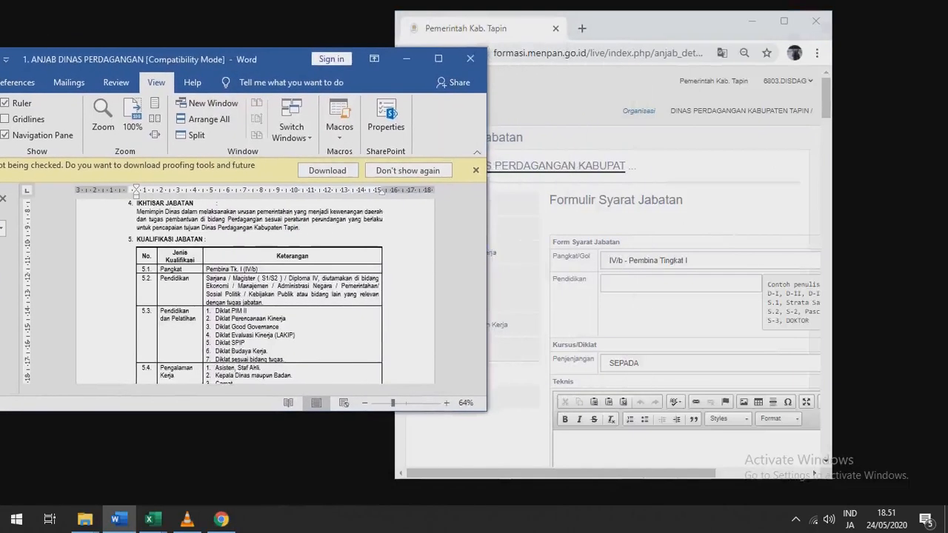
Search the Pendidikan field for "s-1 eko" and add S-1 EKONOMI
click(680, 283)
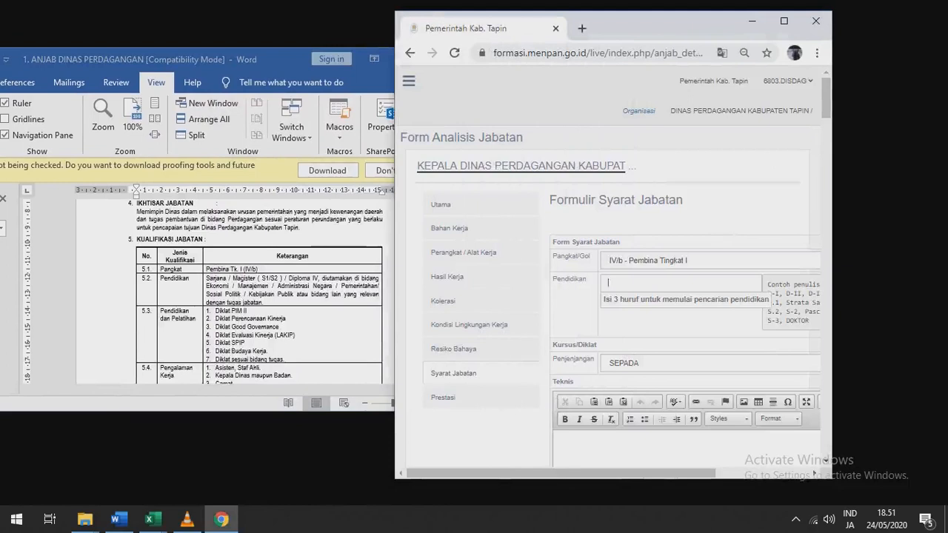
text(s1)
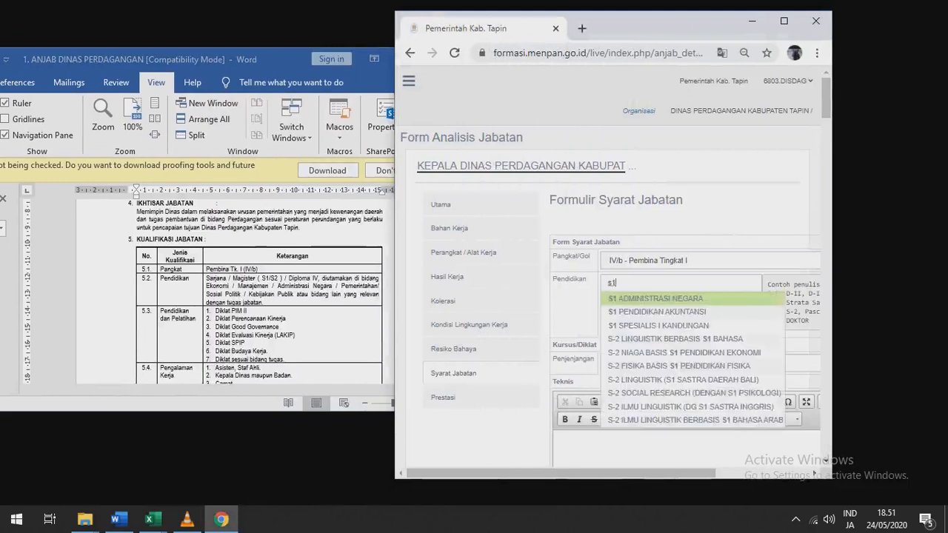
text( ekon)
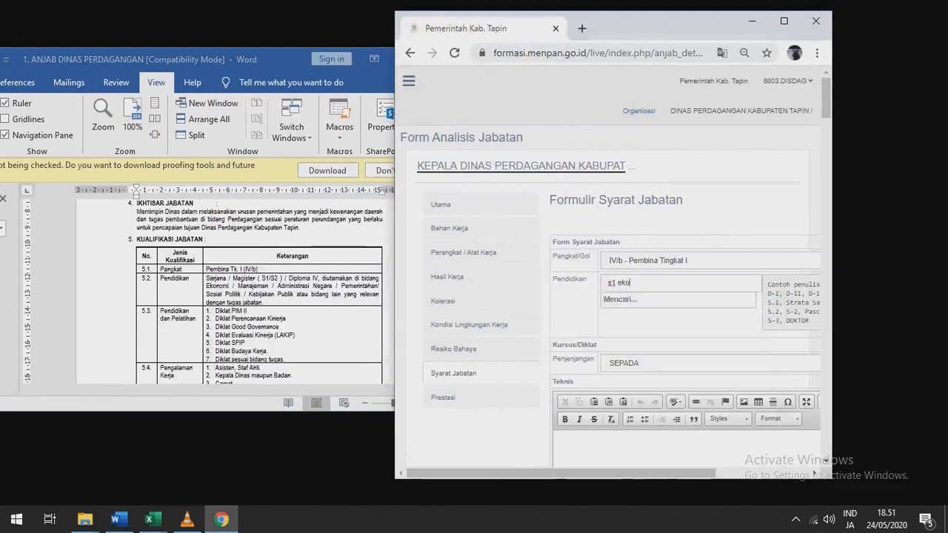
key(BackSpace)
key(BackSpace)
key(BackSpace)
key(BackSpace)
key(BackSpace)
key(BackSpace)
text(-1)
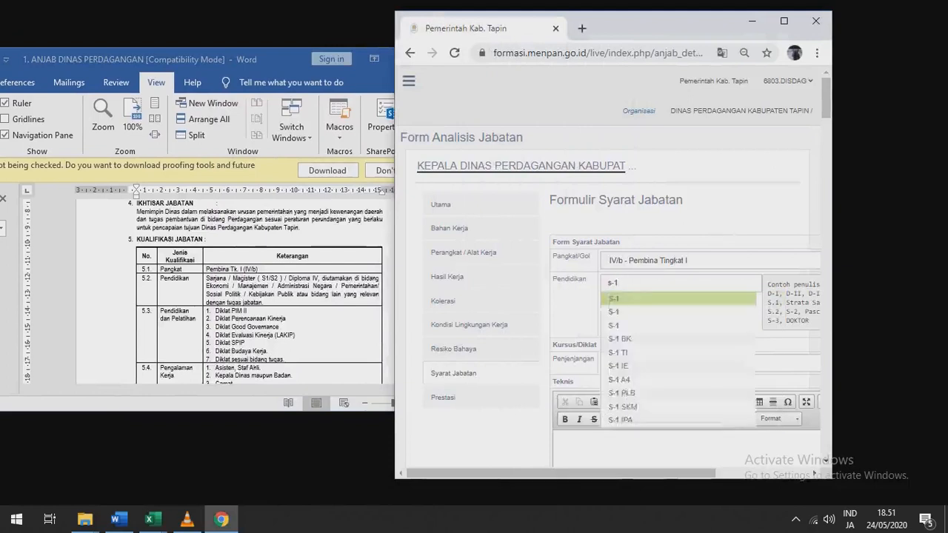
text( ekon)
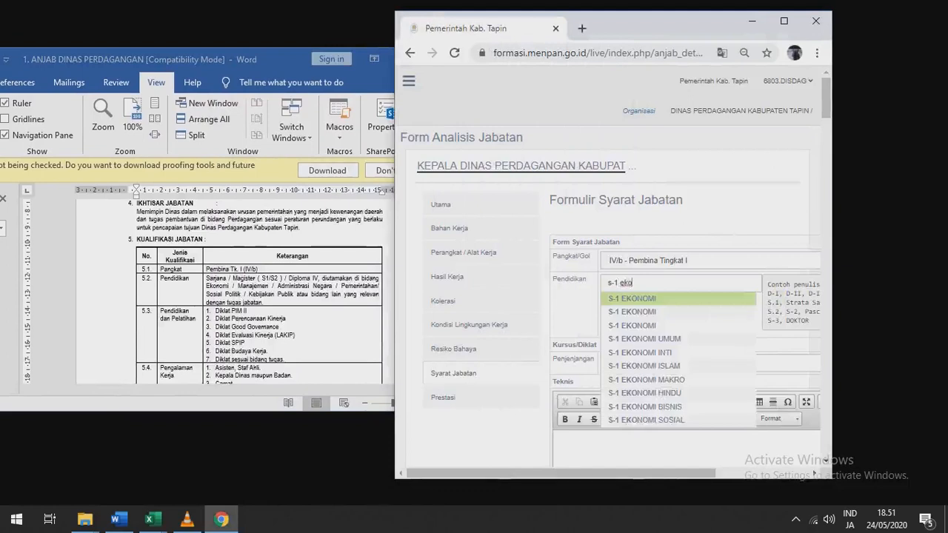
key(Return)
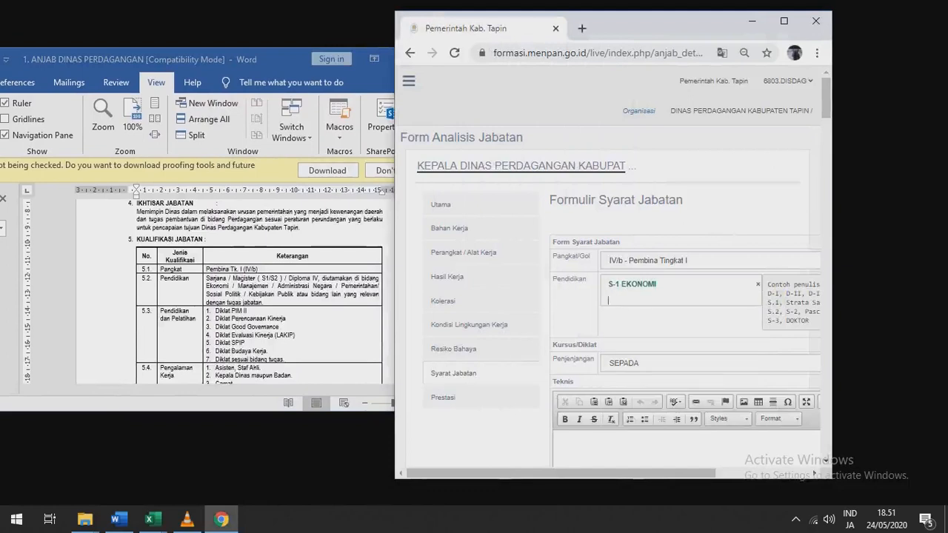
Search the Pendidikan field for "s-2 eko" and add S-2 EKONOMI
text(s-e)
key(BackSpace)
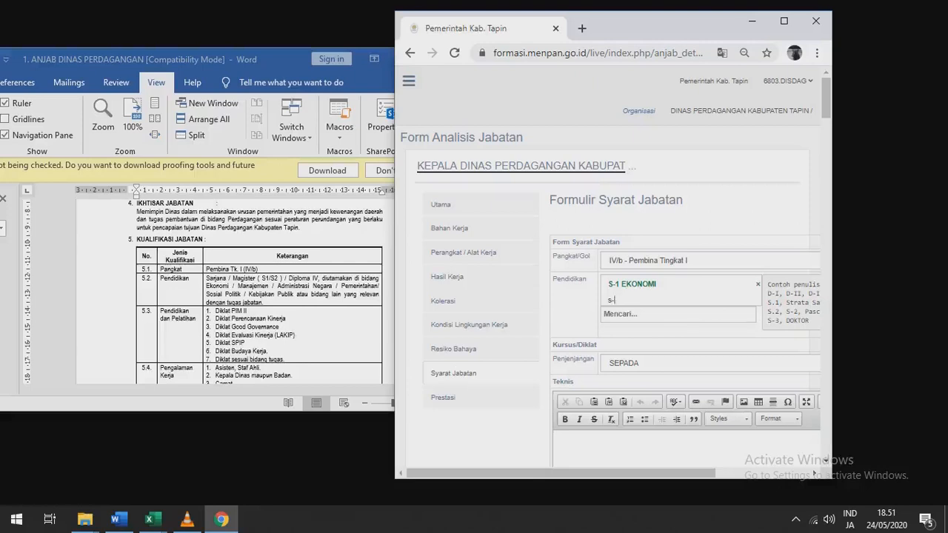
text(2 eko)
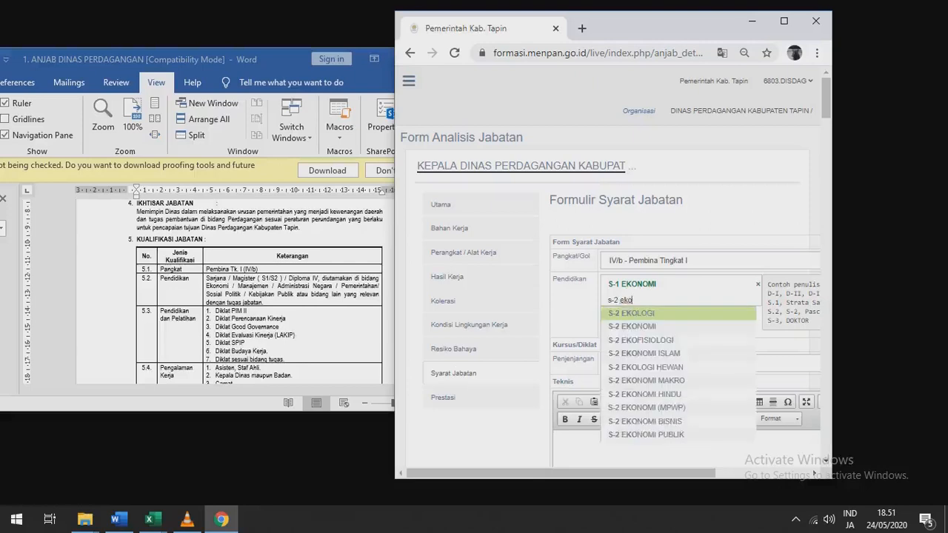
key(Down)
key(Return)
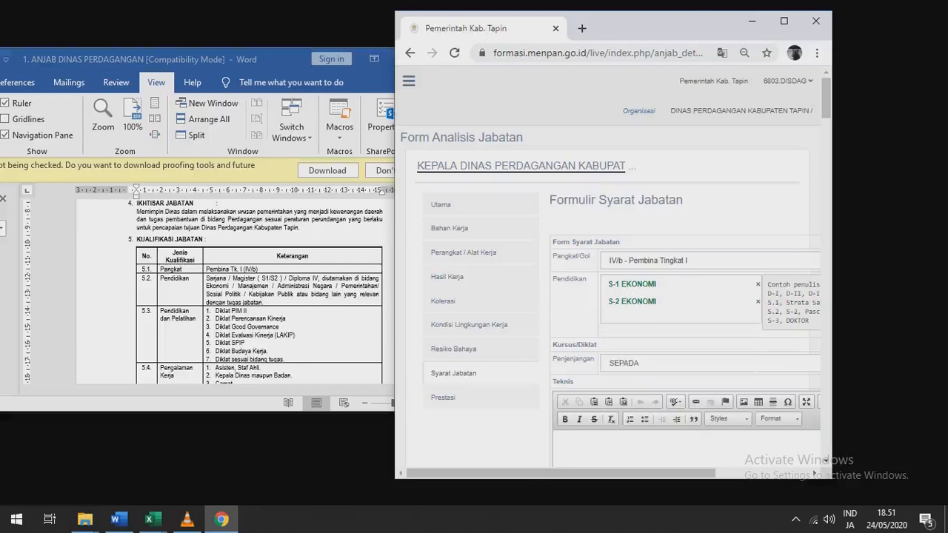
Search the Pendidikan field for "s-1 mana" and "s-2 mana" and add S-1 MANAJEMEN and S-2 MANAJEMEN
text(s-1 mana)
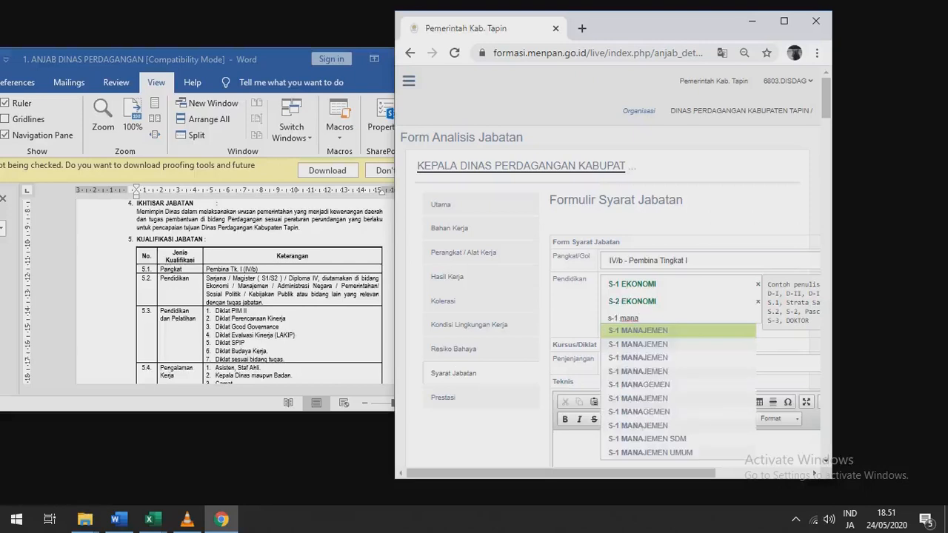
key(Return)
text(s-)
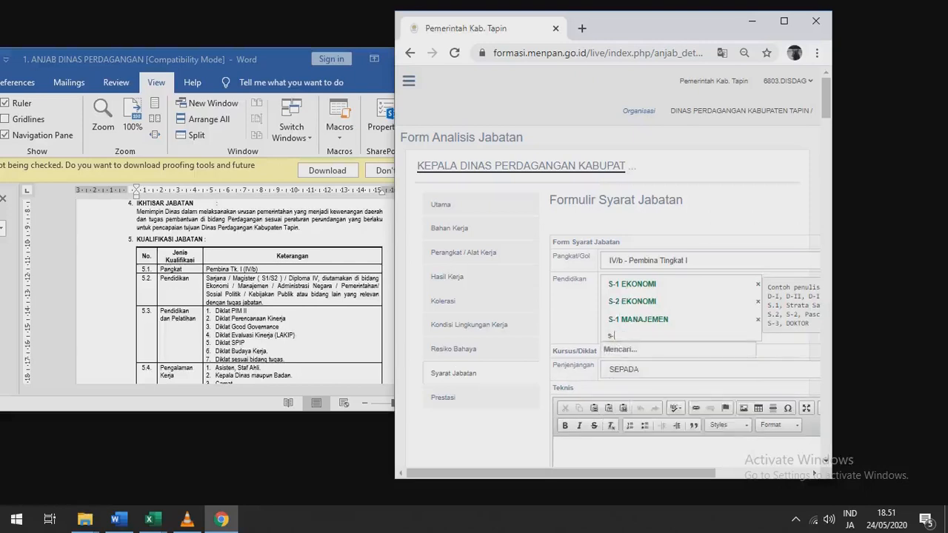
text(2 mana)
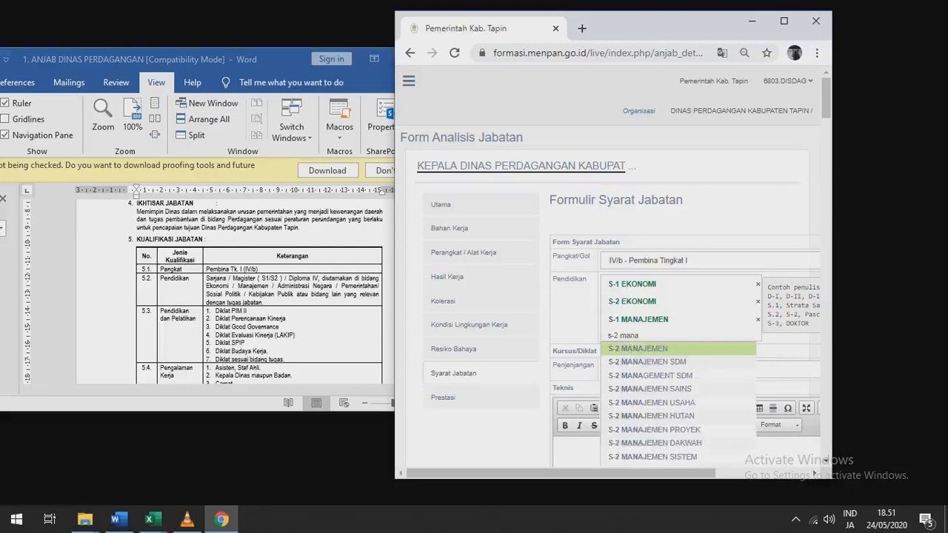
key(Return)
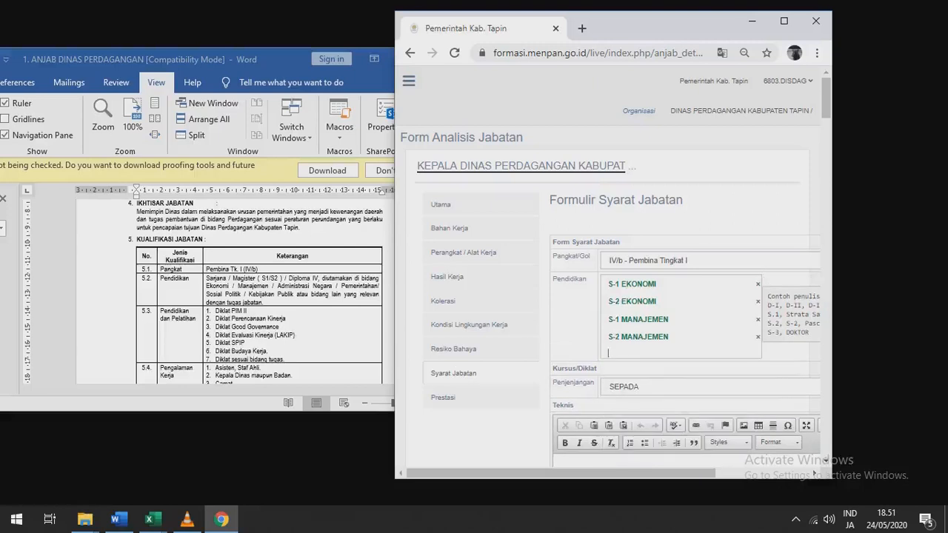
Set Penjenjangan under Kursus/Diklat to SPAMEN/SESPA/SESPANAS/DIKLAT PIM TK. II
scroll(613, 296, down, 3)
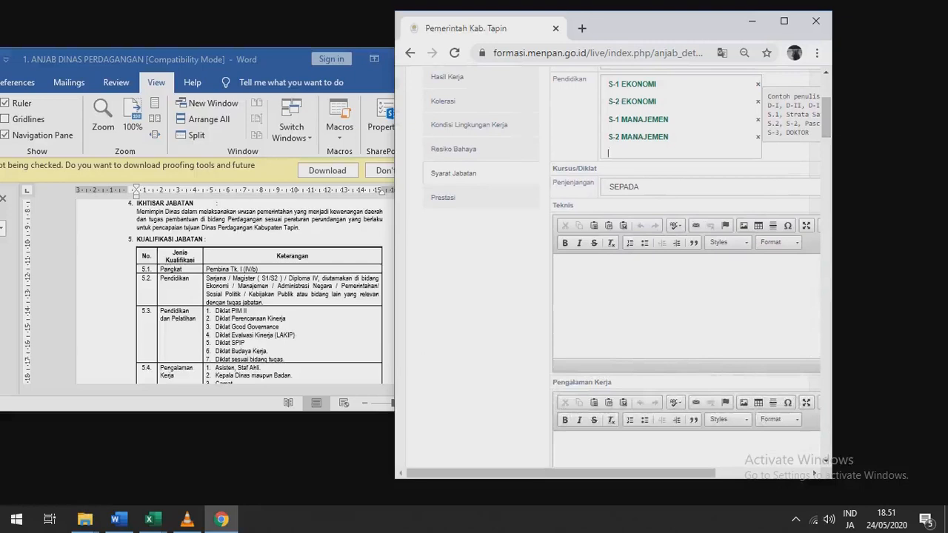
click(708, 186)
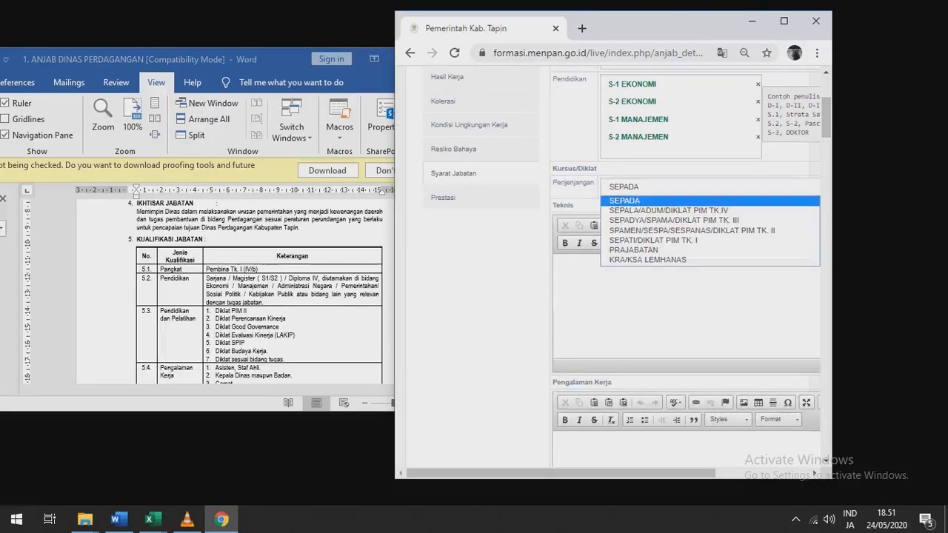
key(Down)
key(Down)
key(Down)
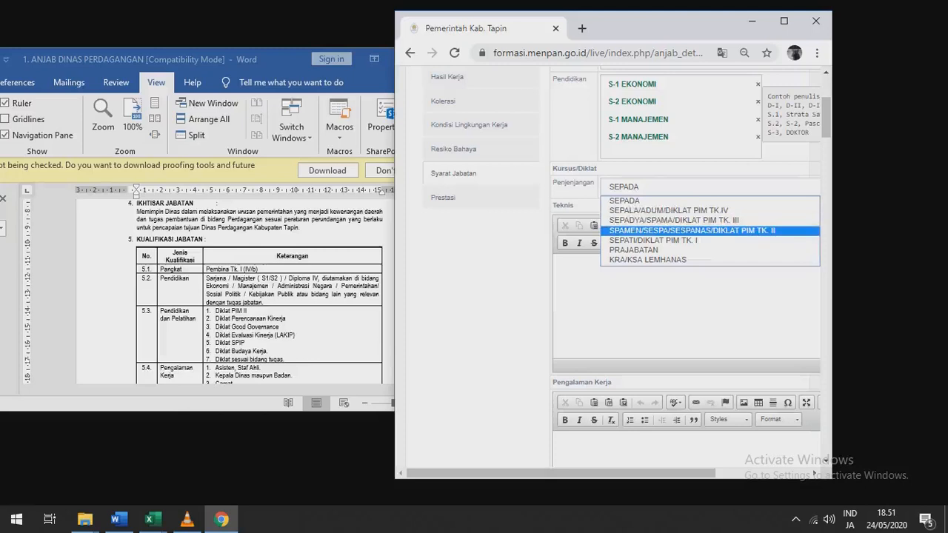
key(Return)
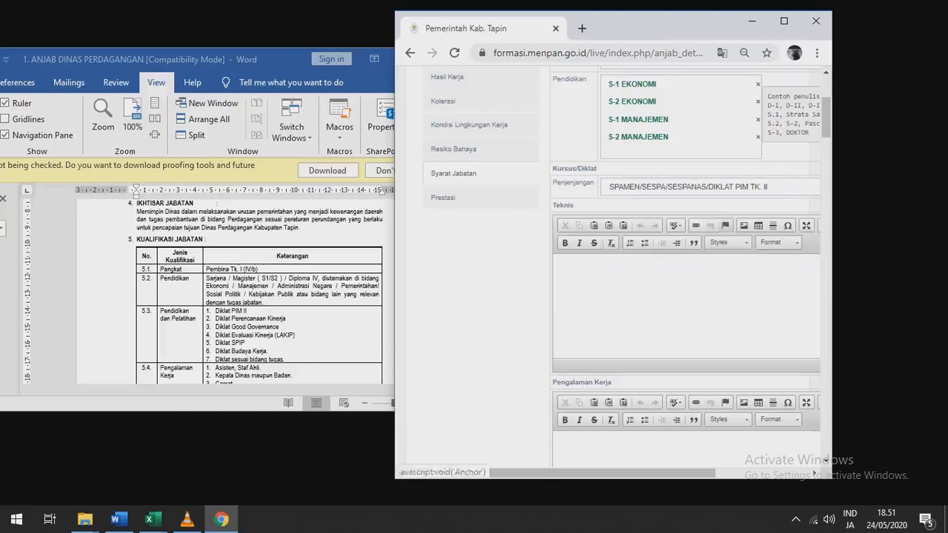
Copy the full Diklat list from row 5.3 of the Word qualification table and paste it into the Teknis field
click(564, 269)
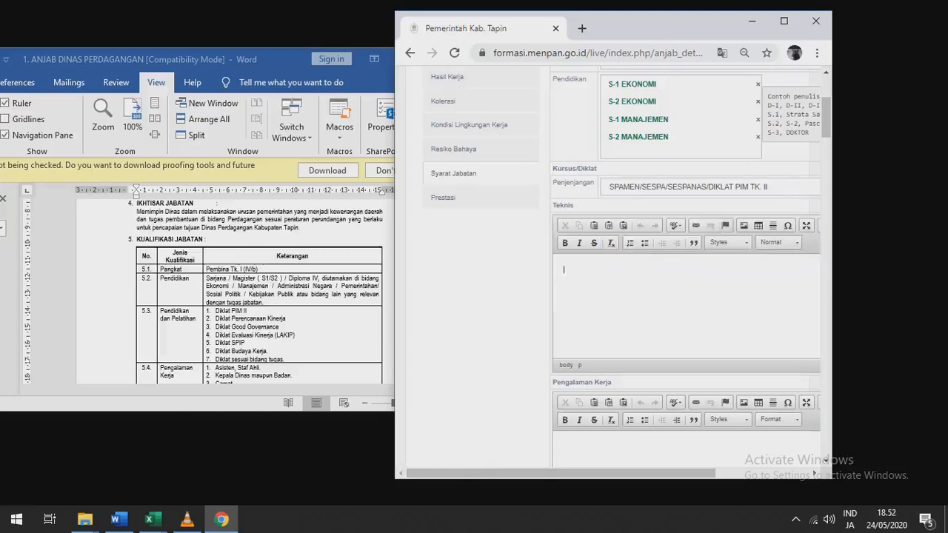
key(alt+Tab)
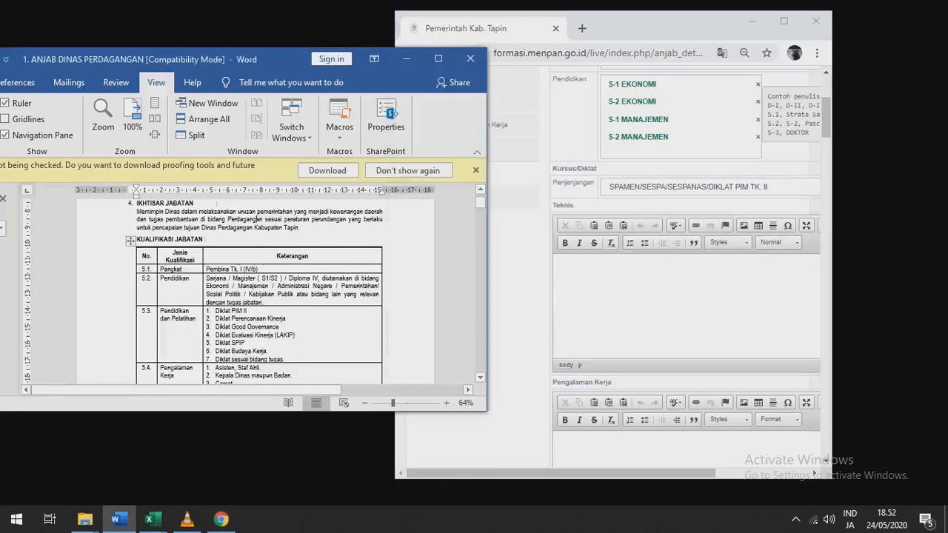
key(shift+Up)
key(shift+Up)
key(shift+Up)
key(shift+Up)
key(shift+Up)
key(shift+Up)
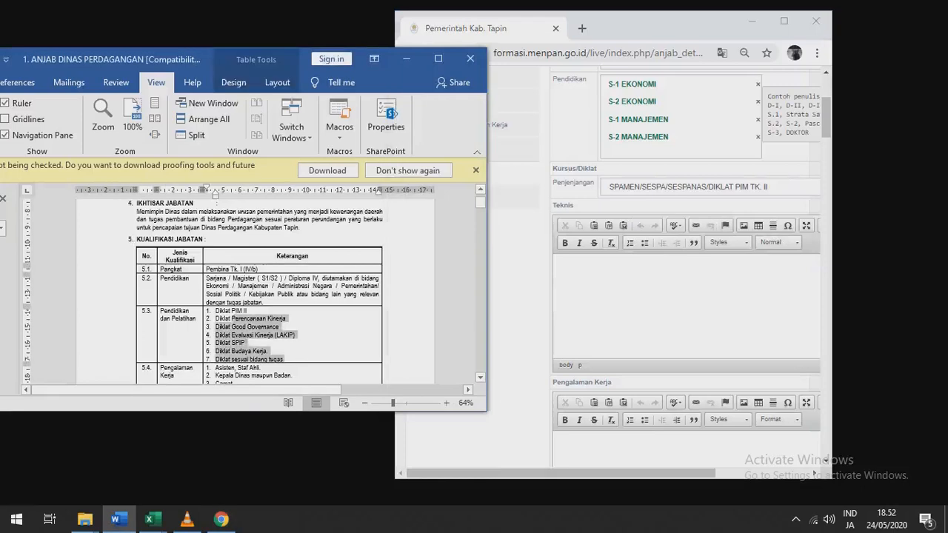
key(shift+Home)
key(ctrl+c)
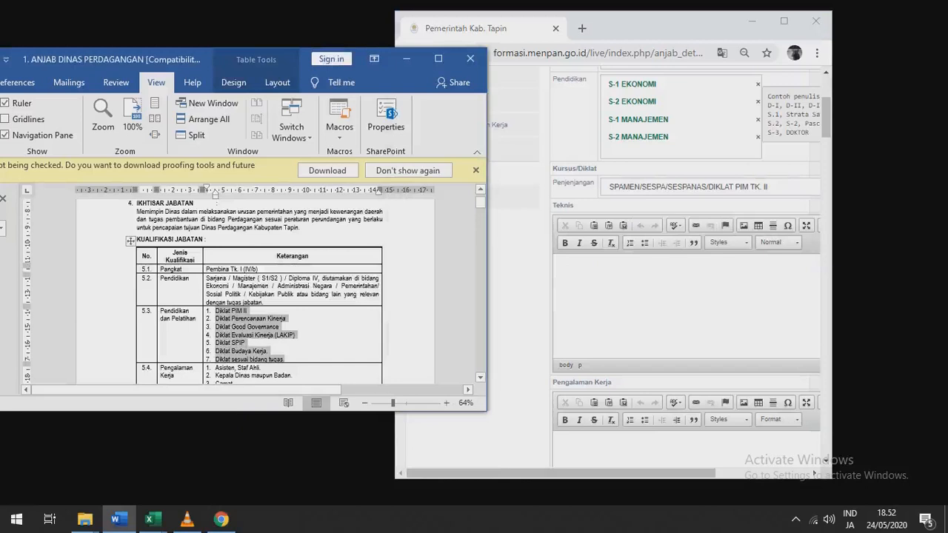
key(alt+Tab)
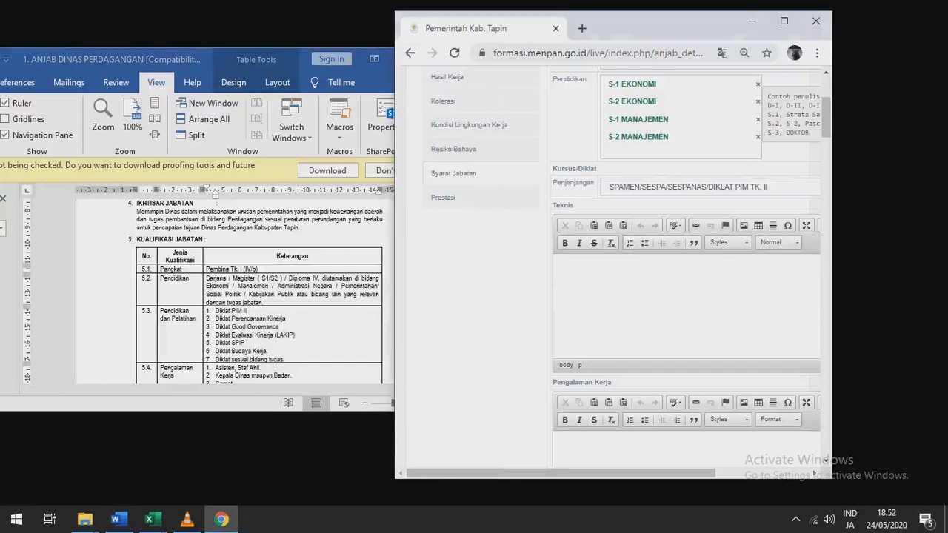
key(ctrl+v)
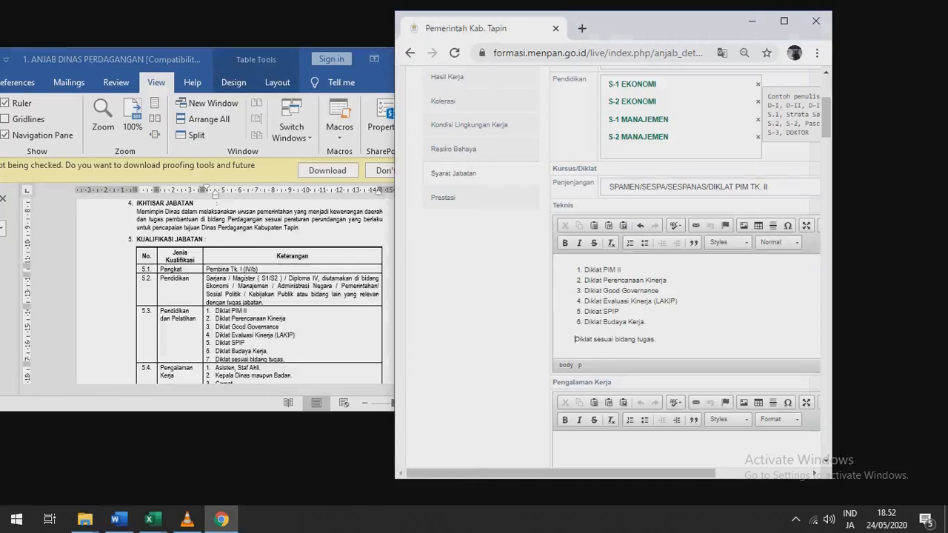
Make "Diklat sesuai bidang tugas." the seventh item of the numbered Teknis list, without any extra typed number
text(7)
drag(576, 339, 572, 339)
key(BackSpace)
key(BackSpace)
key(BackSpace)
key(BackSpace)
key(BackSpace)
key(BackSpace)
key(BackSpace)
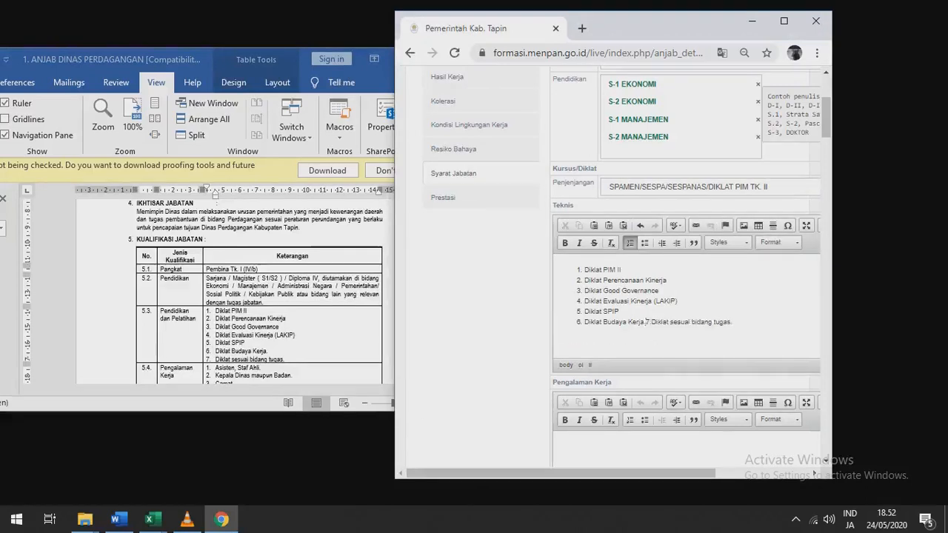
key(Return)
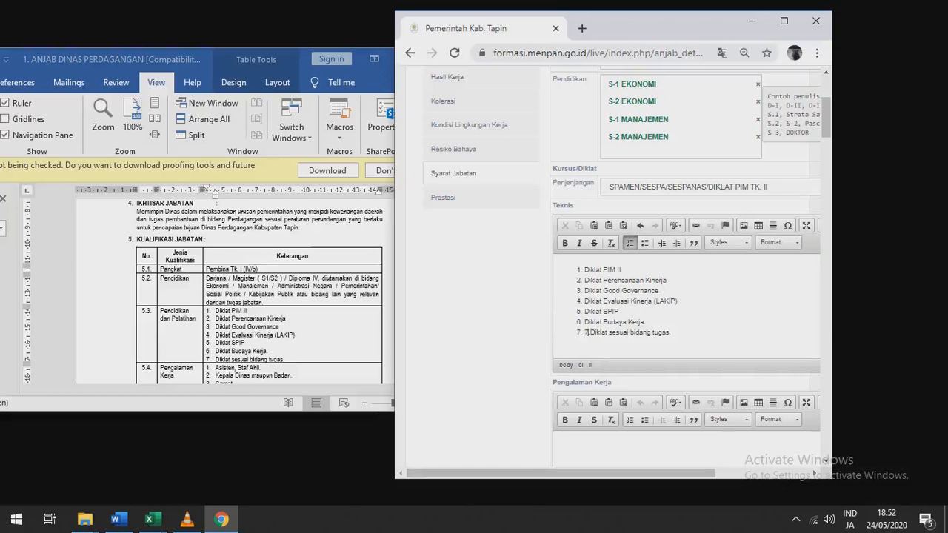
key(Delete)
key(Delete)
Copy the work experience list from row 5.4 in Word into Pengalaman Kerja and join its last line to the numbered list
key(alt+Tab)
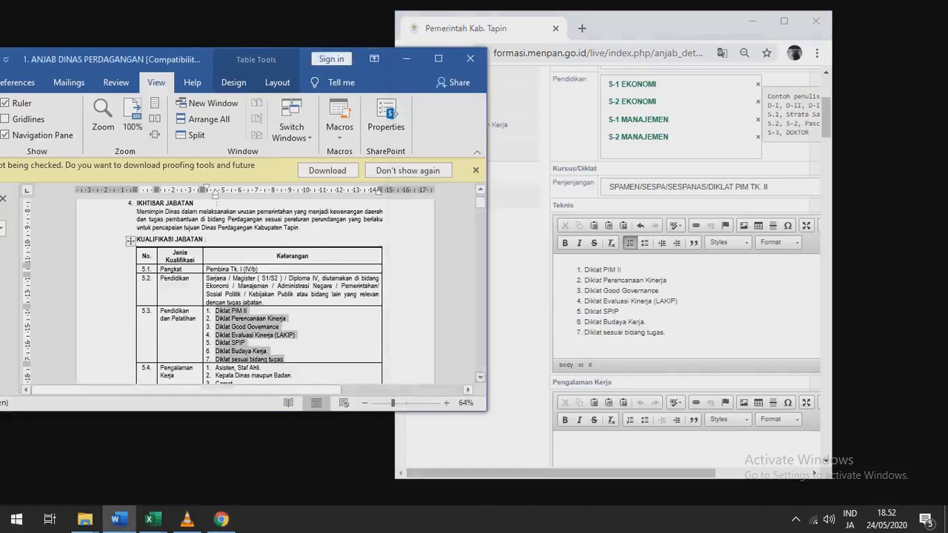
scroll(252, 296, down, 2)
scroll(252, 289, down, 2)
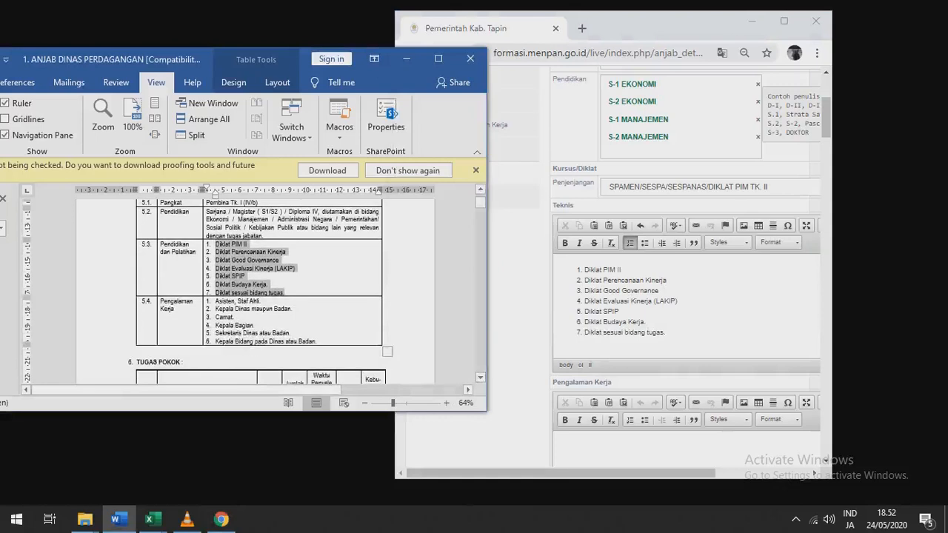
drag(214, 300, 316, 341)
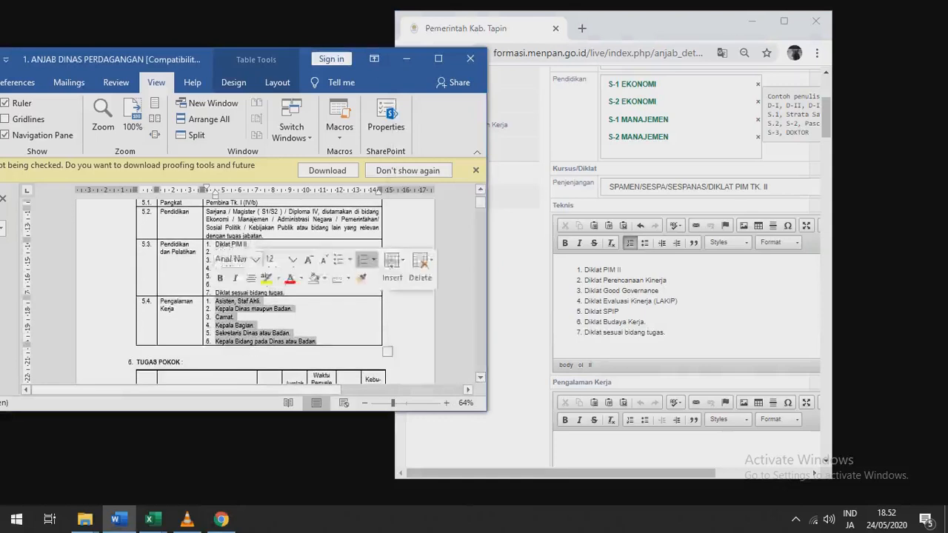
key(ctrl+c)
key(alt+Tab)
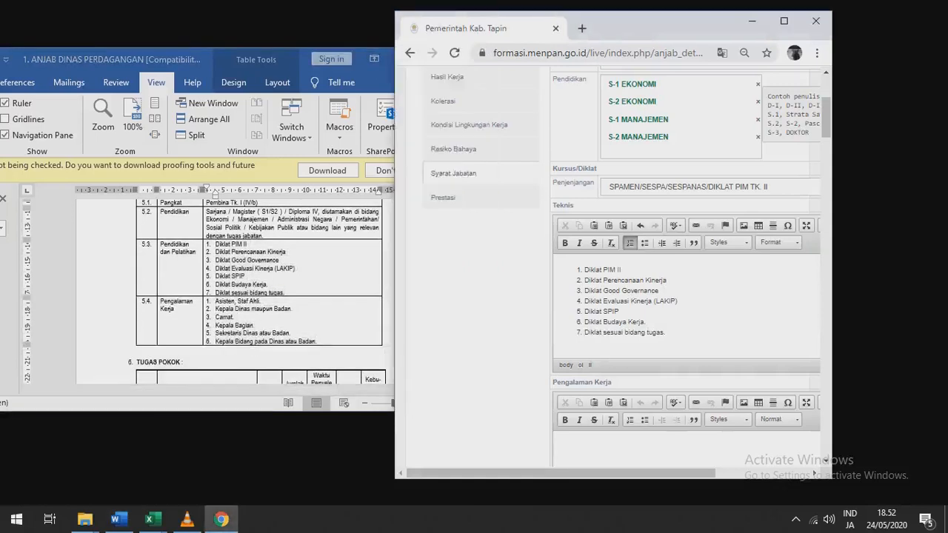
key(ctrl+v)
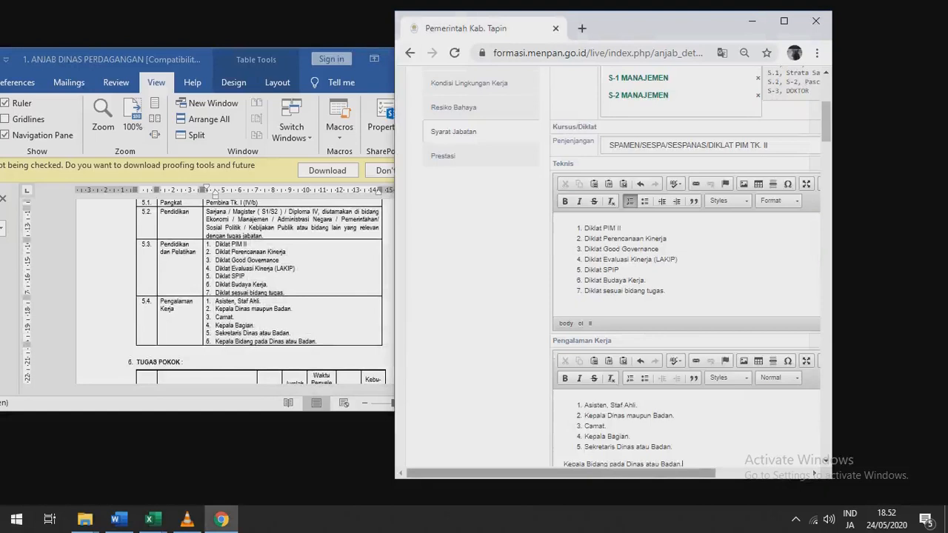
key(BackSpace)
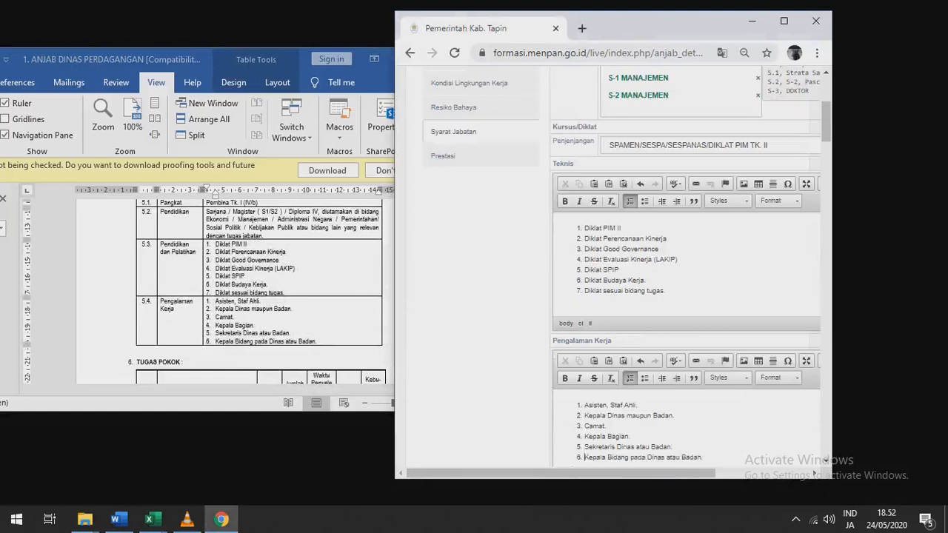
Enter "Sesuai bidang tugas" in the Pengetahuan Kerja field
scroll(826, 461, down, 3)
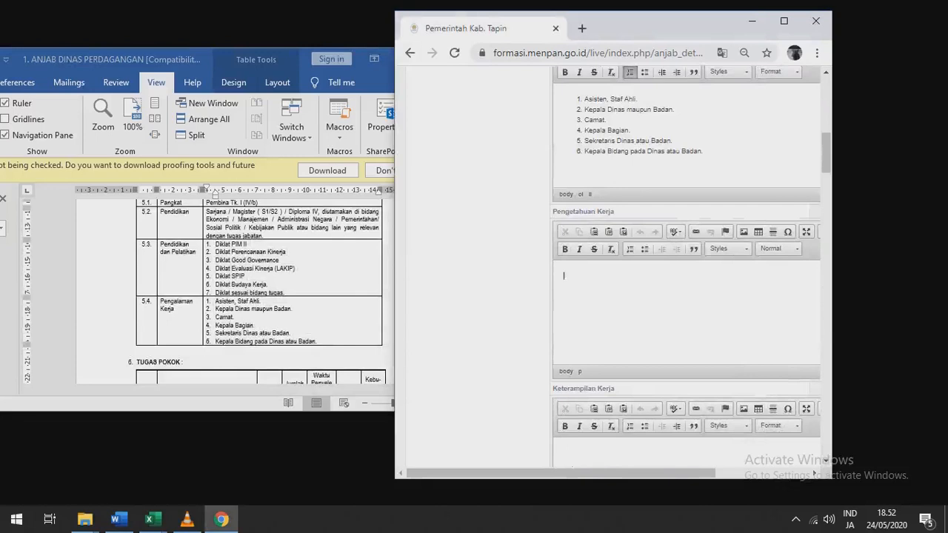
key(alt+Tab)
drag(216, 302, 317, 342)
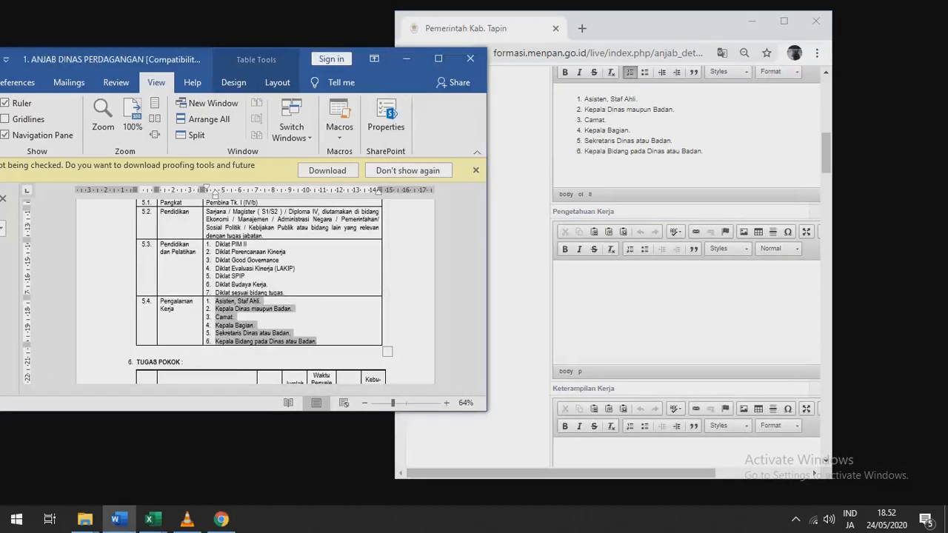
click(564, 275)
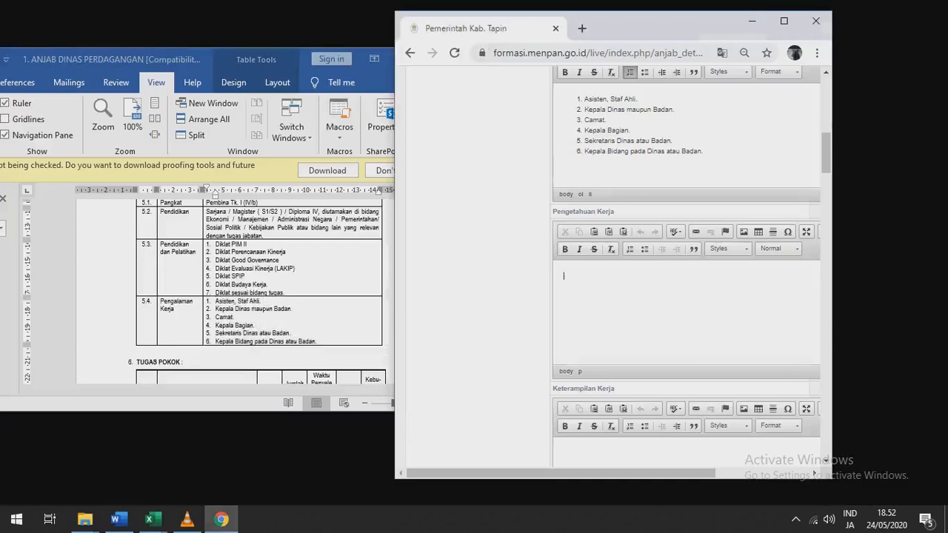
text(Sesuai bidang tugas)
Copy the seven-item Keterampilan list under section 15 Syarat Jabatan in Word and paste it into the Keterampilan Kerja field
key(alt+Tab)
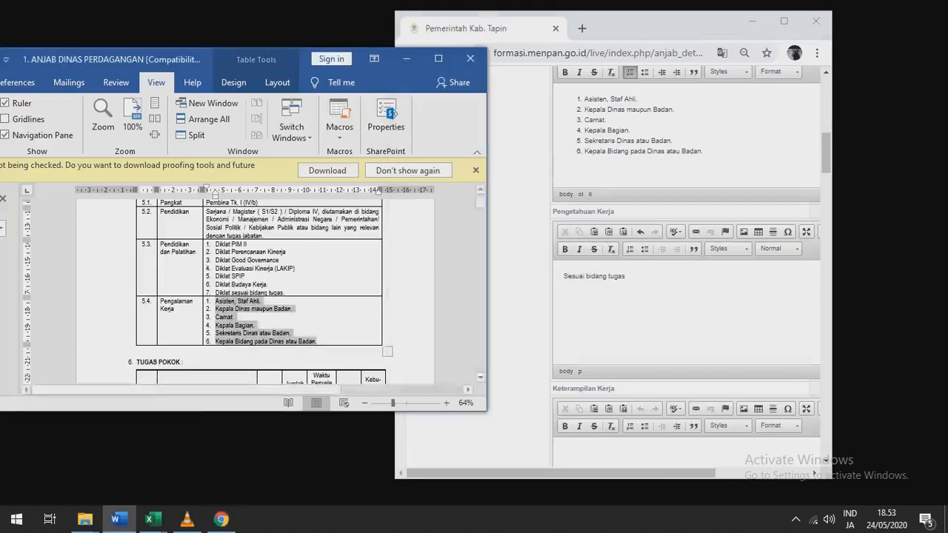
scroll(296, 289, down, 3)
scroll(260, 289, down, 10)
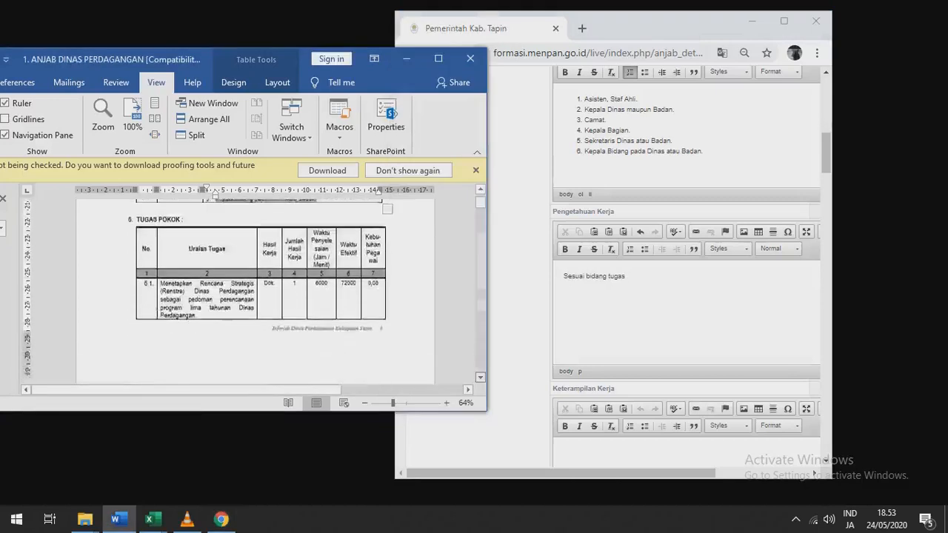
scroll(259, 289, down, 10)
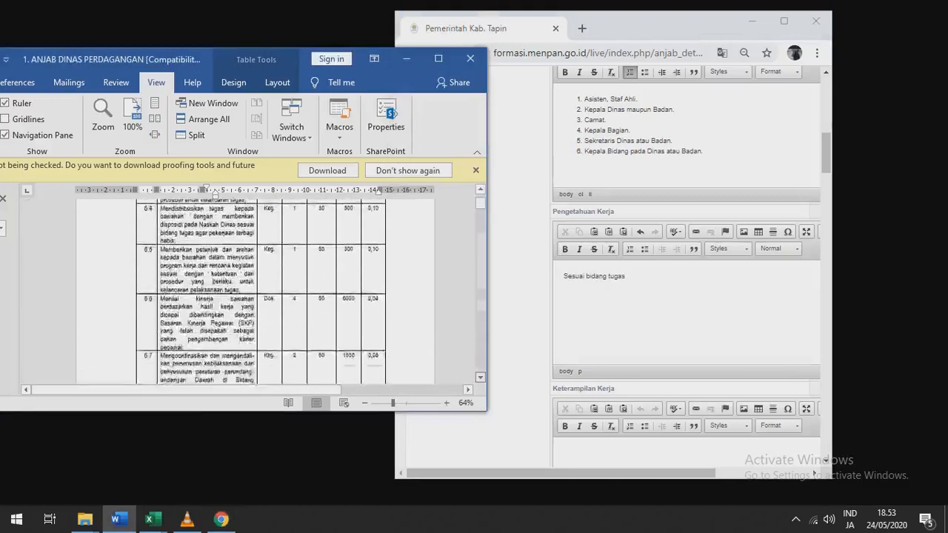
scroll(259, 288, down, 10)
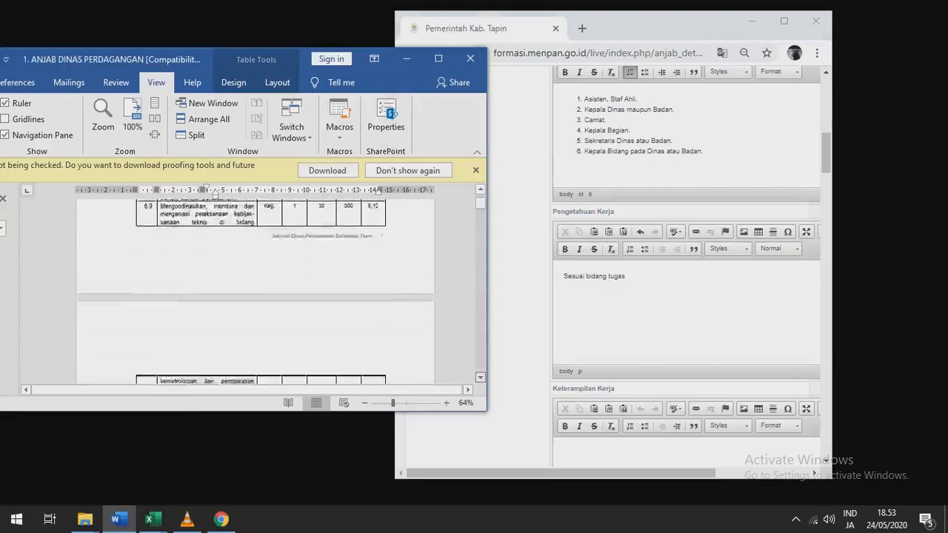
scroll(259, 289, down, 10)
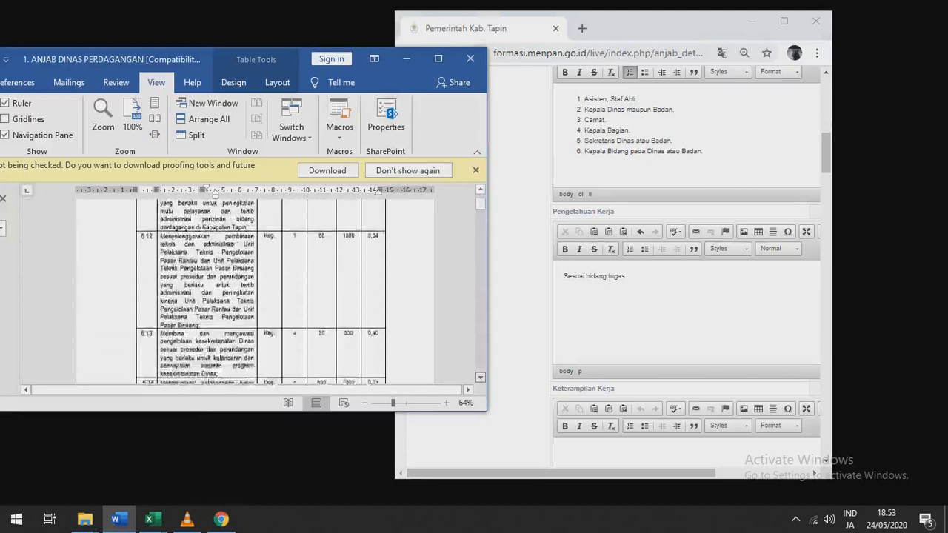
scroll(259, 289, down, 10)
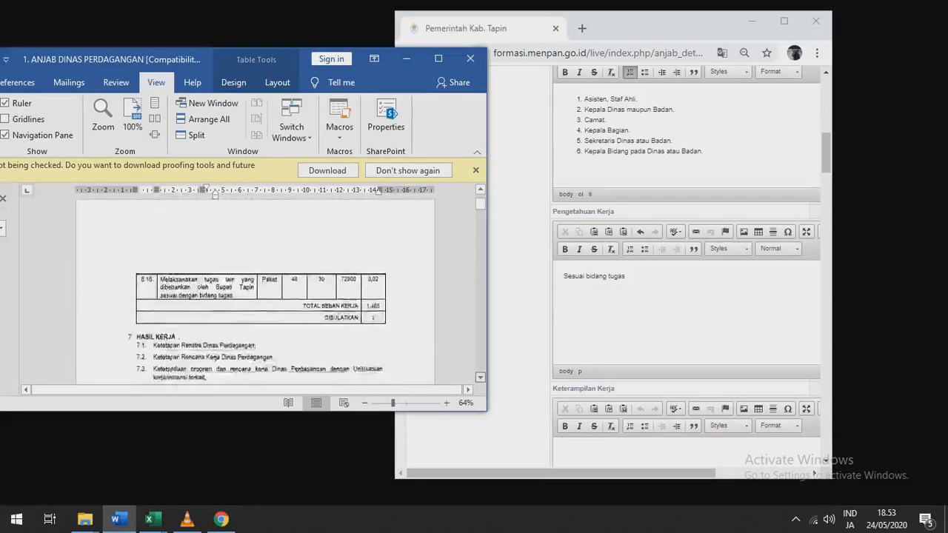
scroll(259, 289, down, 10)
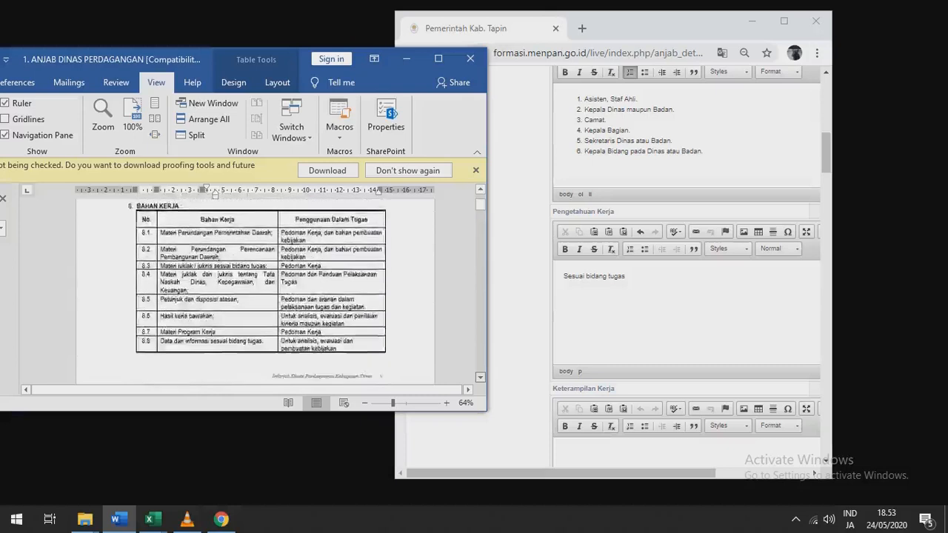
scroll(259, 289, down, 10)
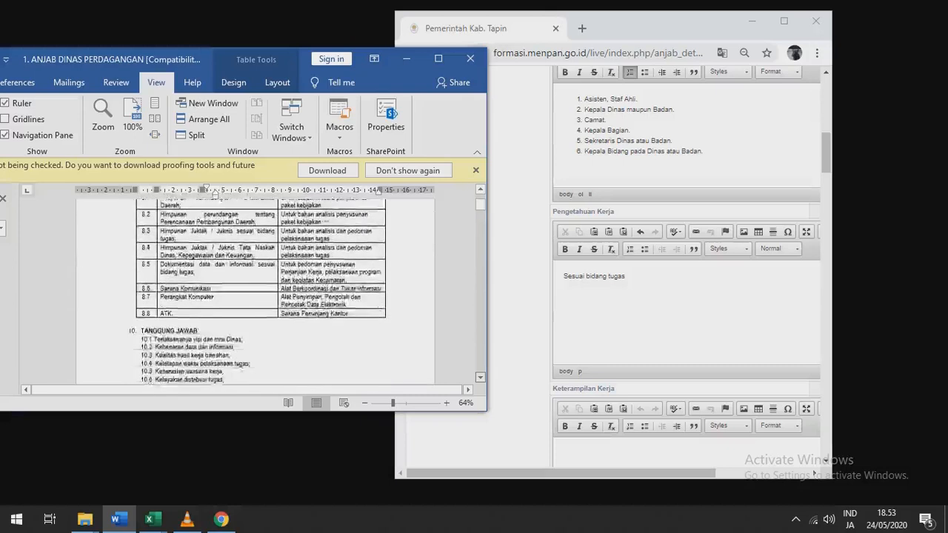
scroll(259, 289, down, 10)
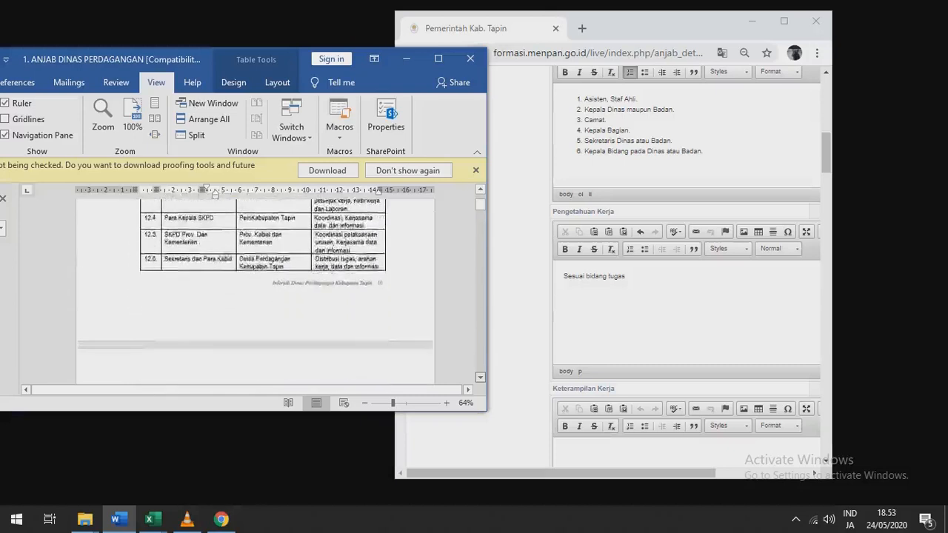
scroll(259, 288, down, 5)
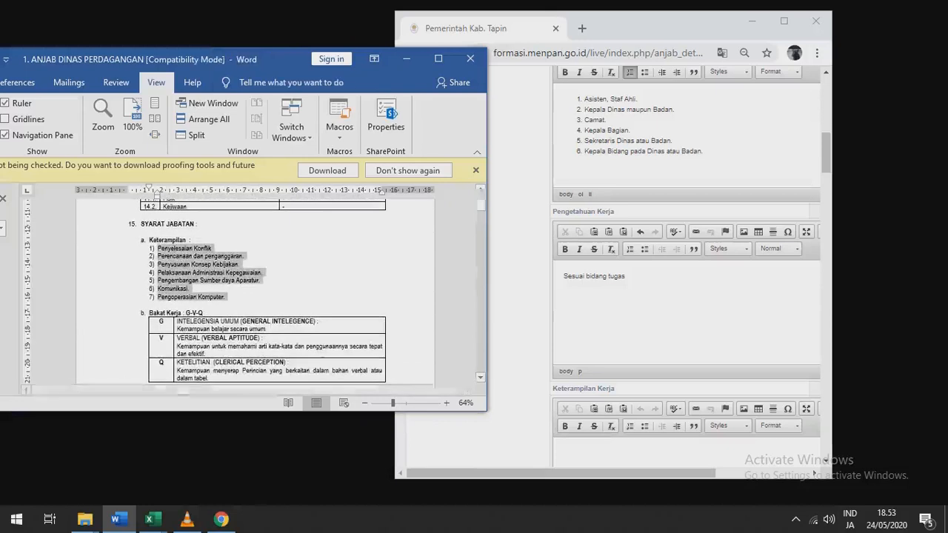
click(585, 450)
key(ctrl+v)
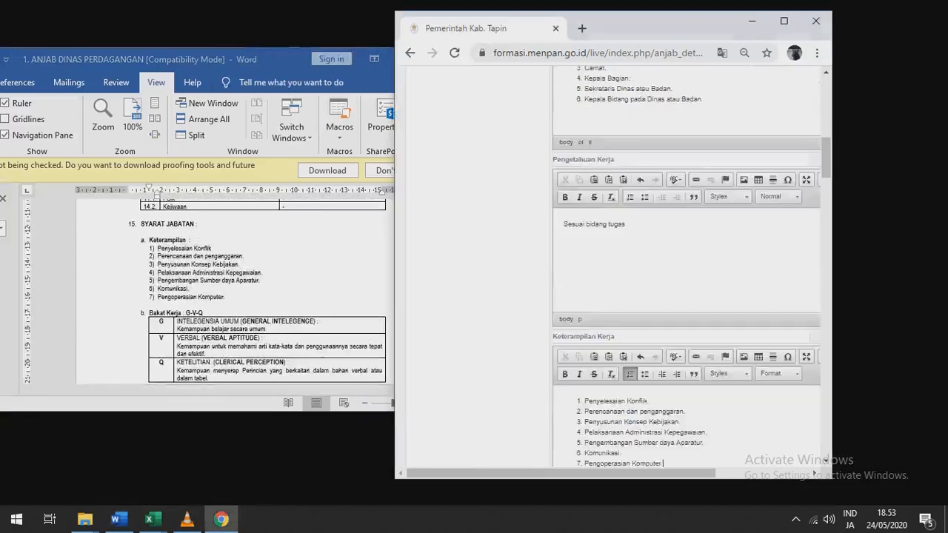
Check the Bakat Kerja options from the Word document: G (Intelegensia), V (Bakat Verbal) and Q (Bakat ketelitian)
scroll(813, 472, down, 4)
scroll(813, 472, down, 2)
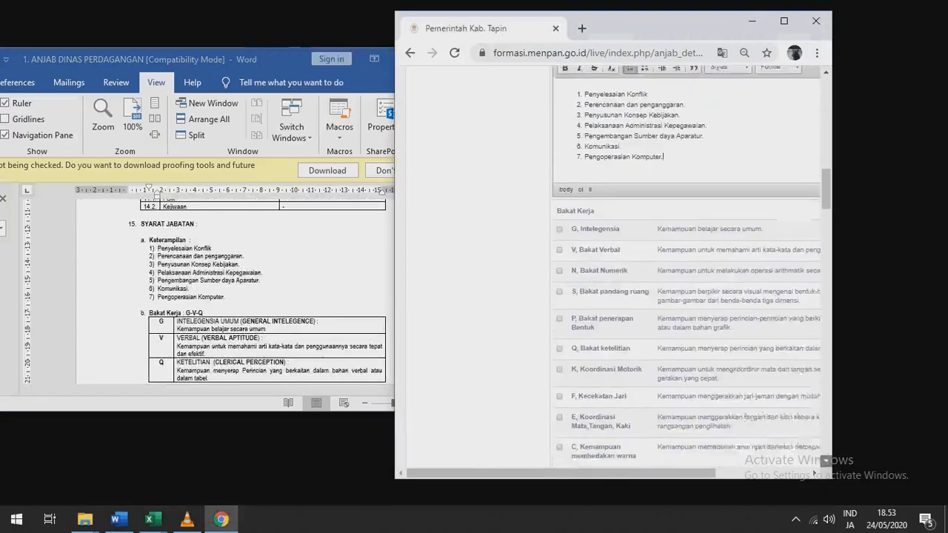
key(alt+Tab)
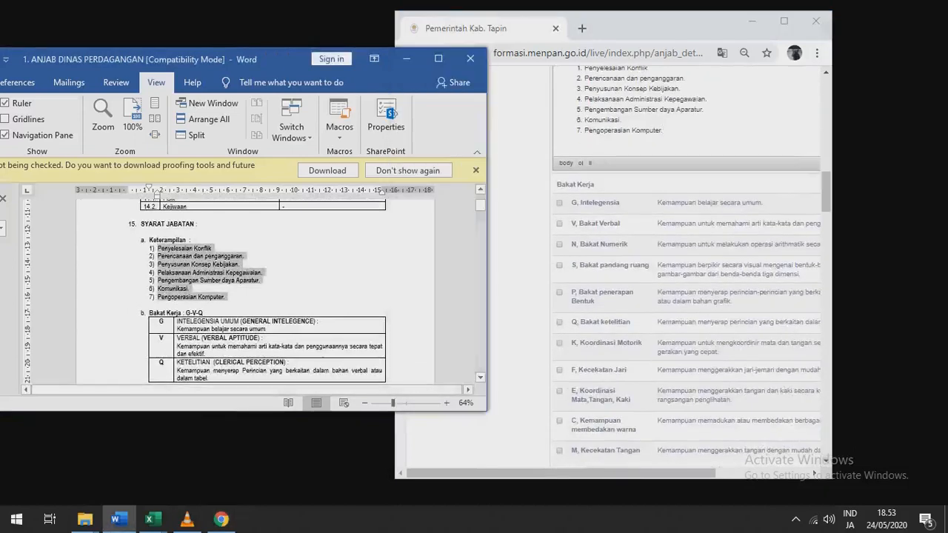
scroll(267, 288, down, 2)
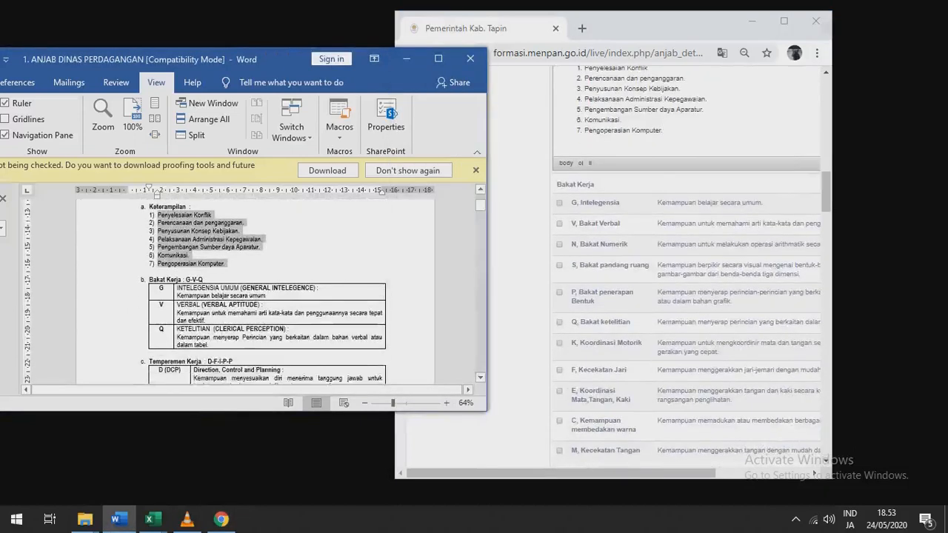
scroll(267, 289, down, 1)
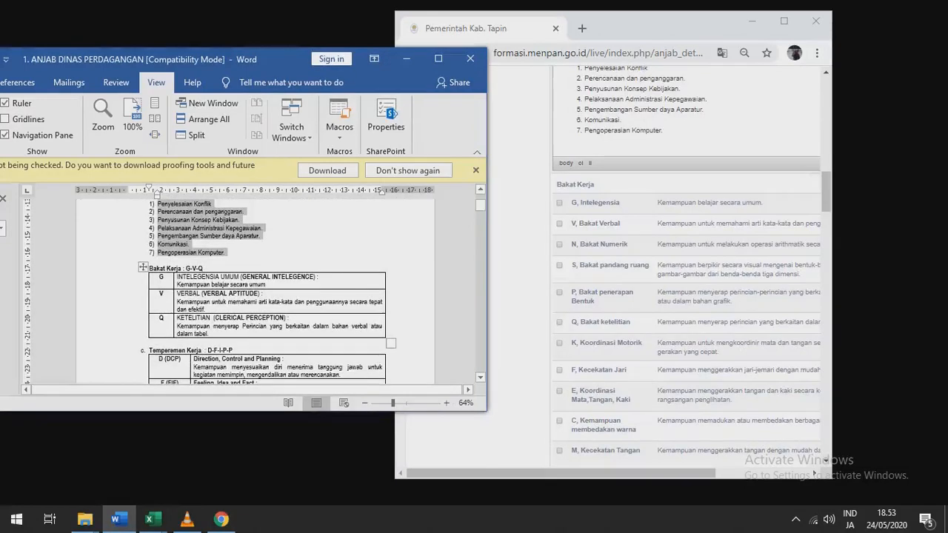
click(558, 202)
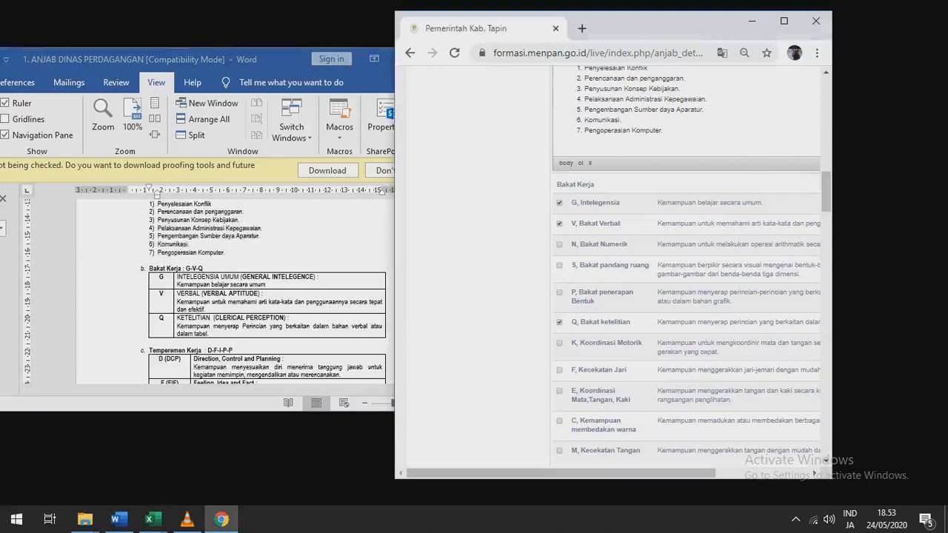
Mark the Temperamen Kerja options that match the Word list, including D (DCP) and I (INFLU)
scroll(825, 461, down, 5)
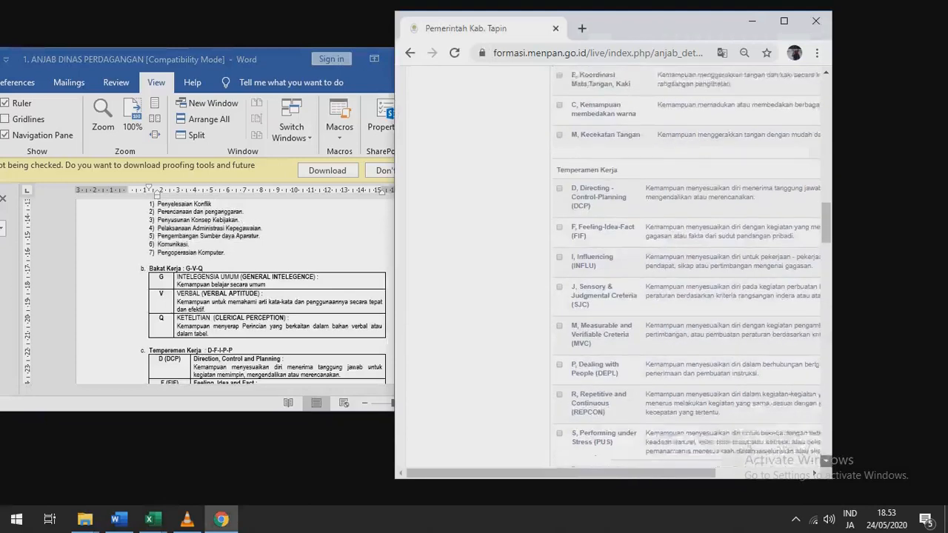
key(alt+Tab)
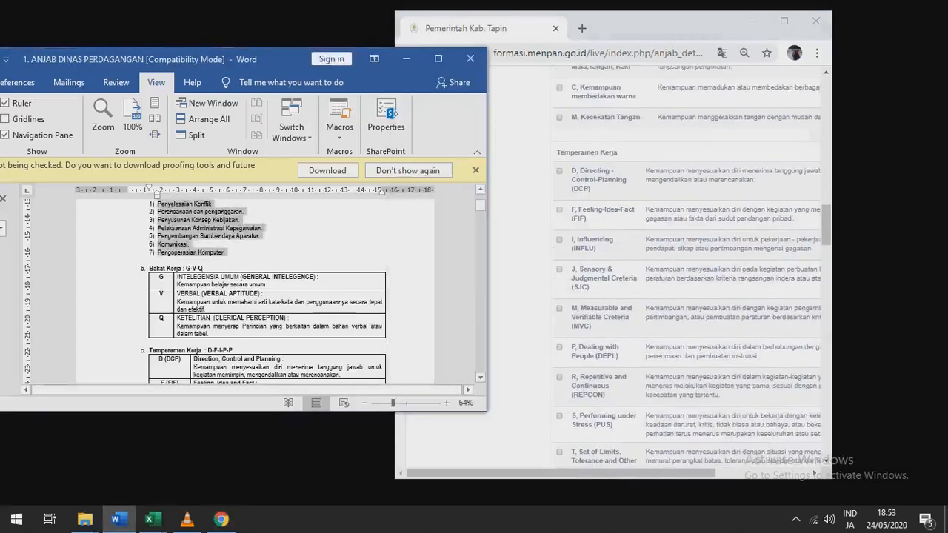
scroll(267, 289, down, 1)
scroll(267, 289, down, 8)
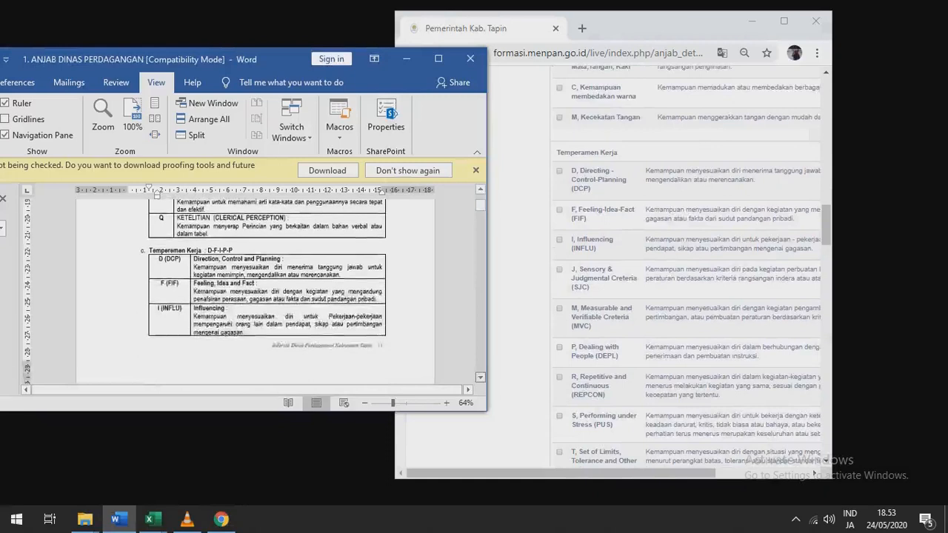
scroll(255, 289, down, 5)
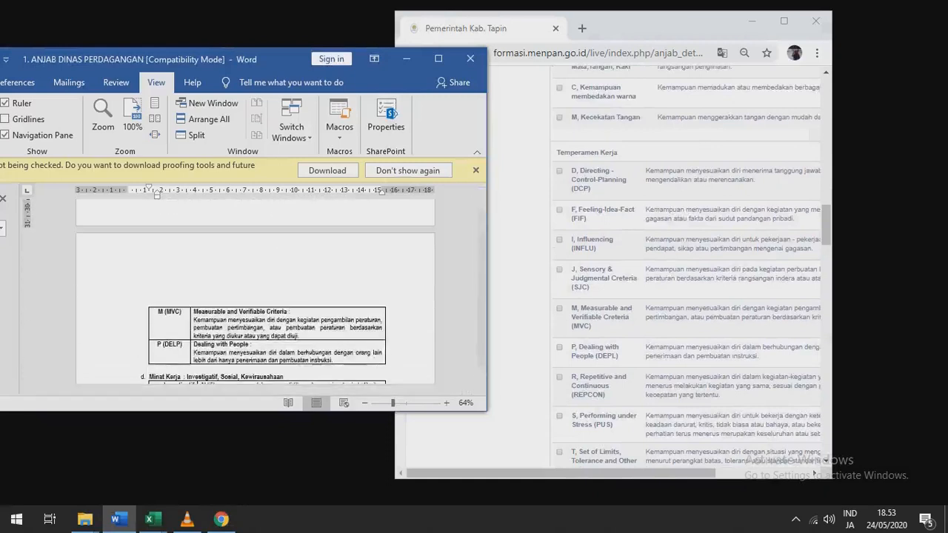
click(559, 170)
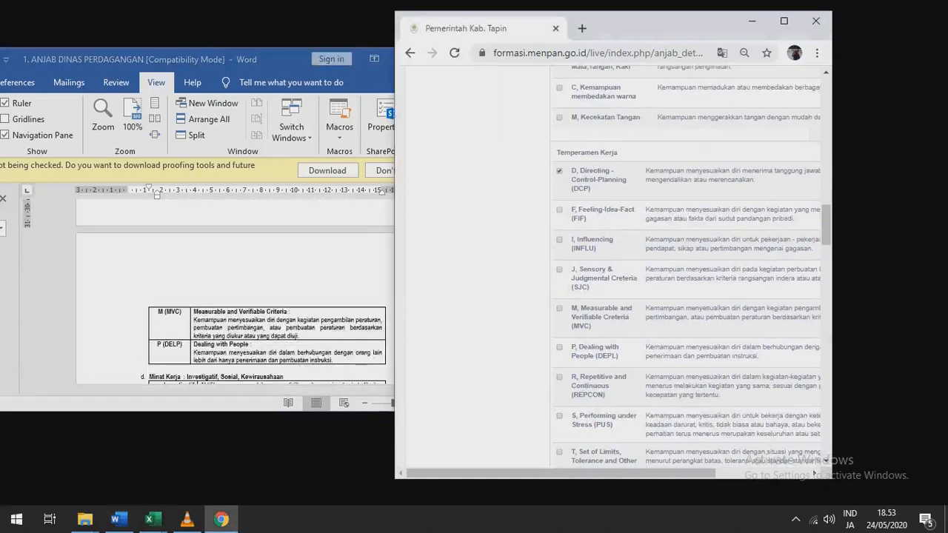
click(559, 239)
Consult the Minat Kerja table in Word and mark options 1.b and 2.a under Minat Kerja in the form
scroll(689, 267, down, 6)
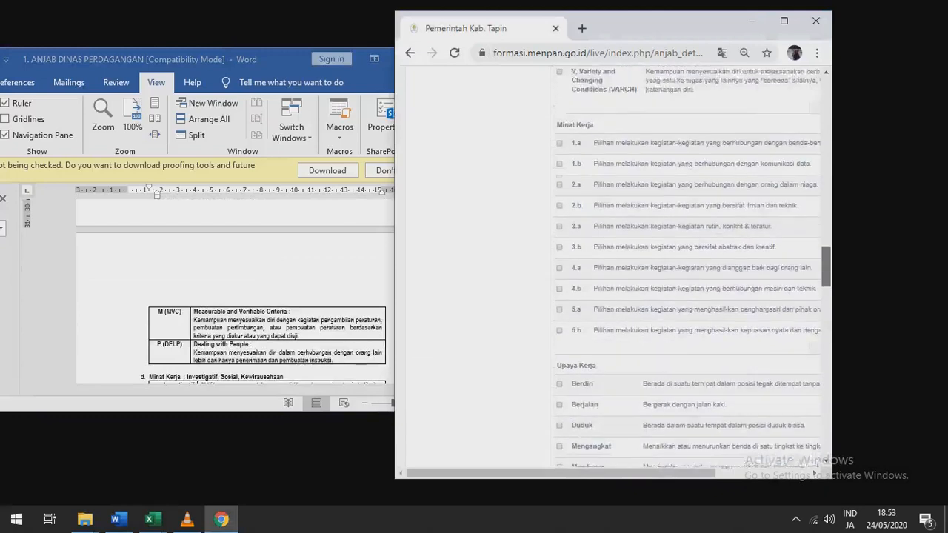
key(alt+Tab)
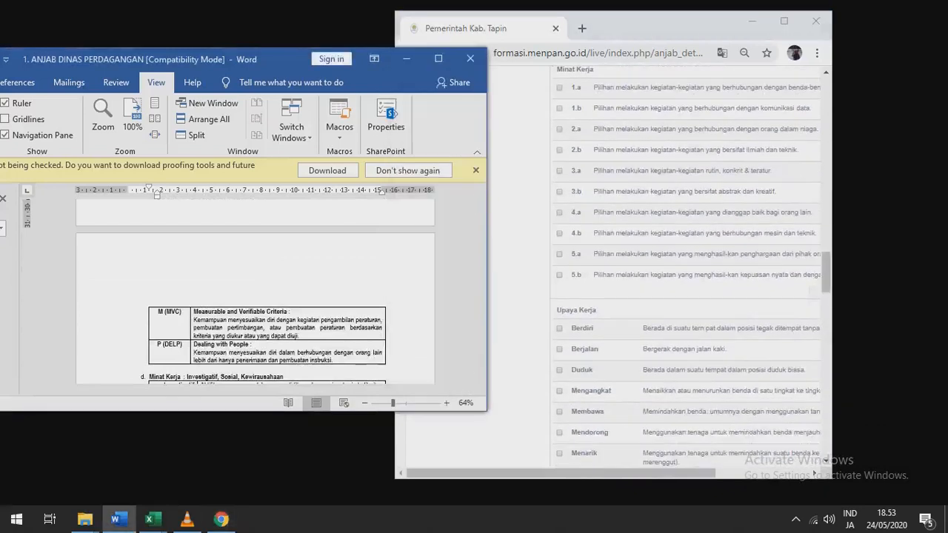
scroll(256, 297, down, 2)
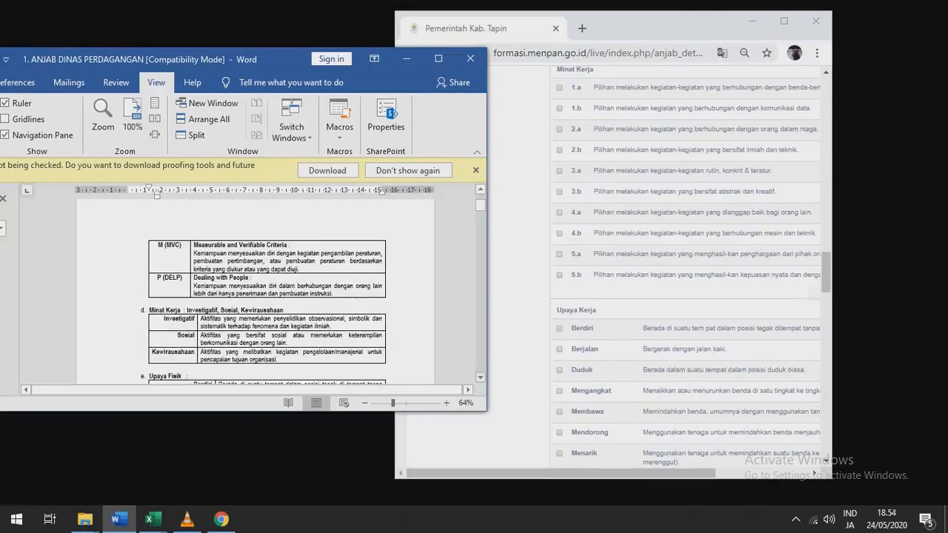
key(alt+Tab)
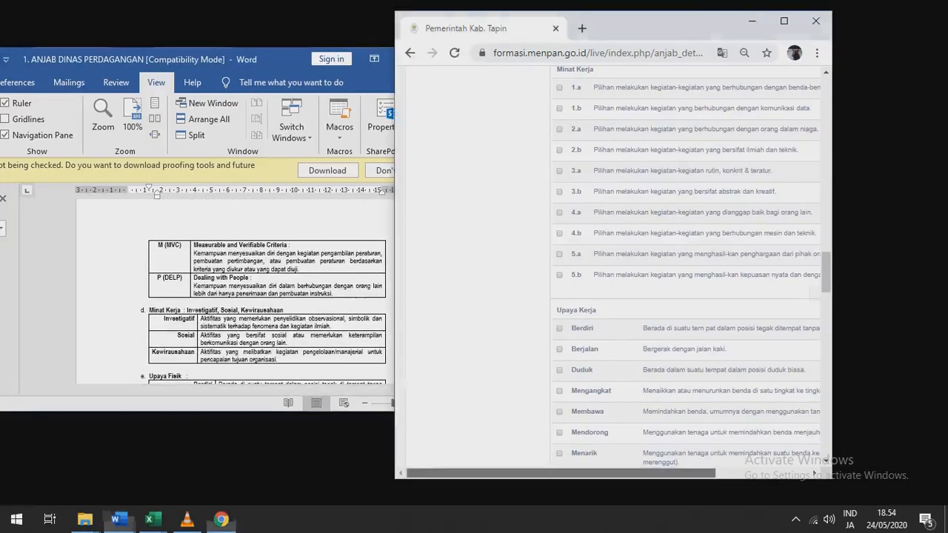
scroll(615, 266, right, 3)
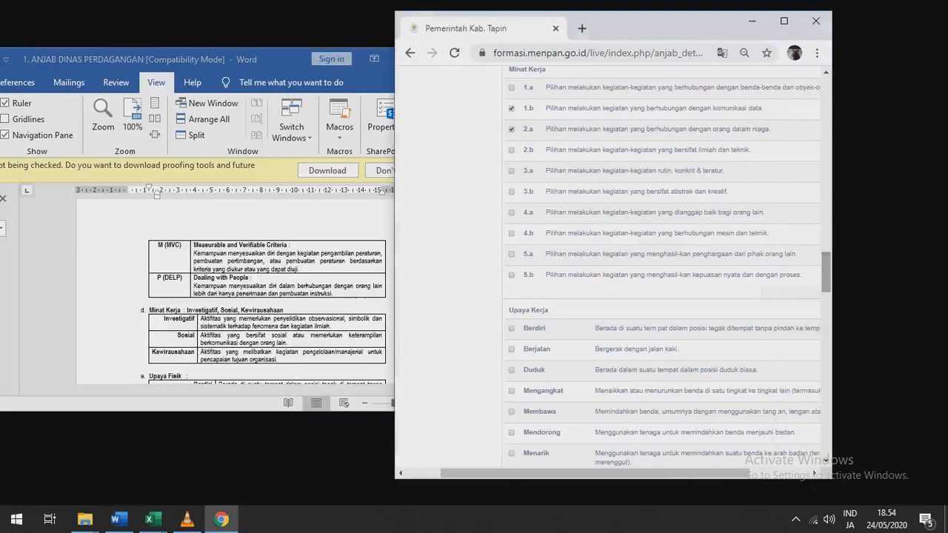
Mark the Upaya Kerja options matching Word's Upaya Fisik table: Berdiri, Berjalan, Duduk, Berbicara and Melihat
drag(826, 272, 826, 285)
click(355, 296)
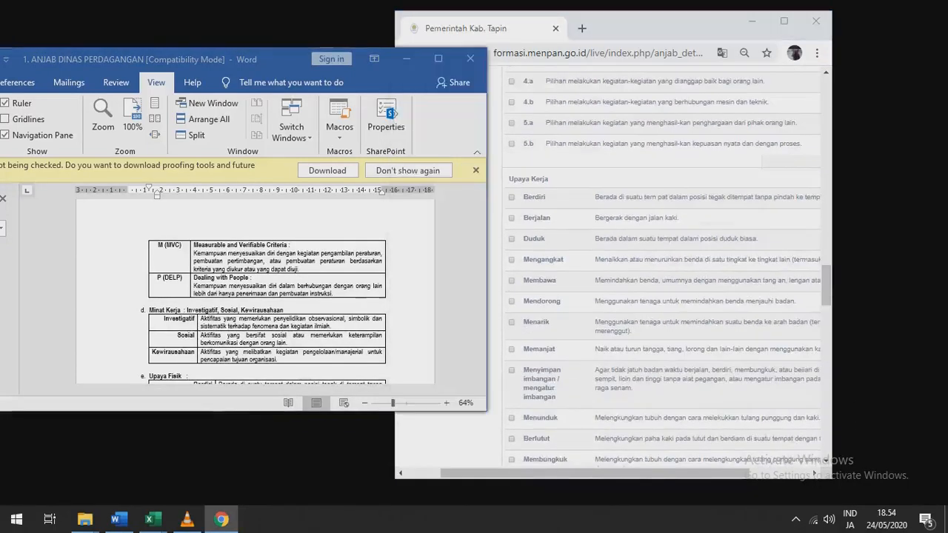
scroll(355, 296, down, 1)
scroll(266, 296, down, 4)
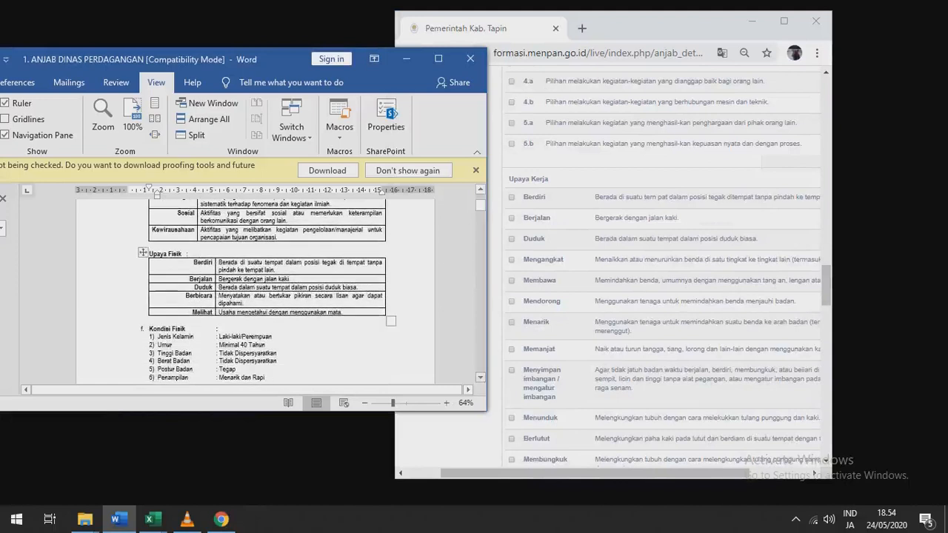
key(alt+Tab)
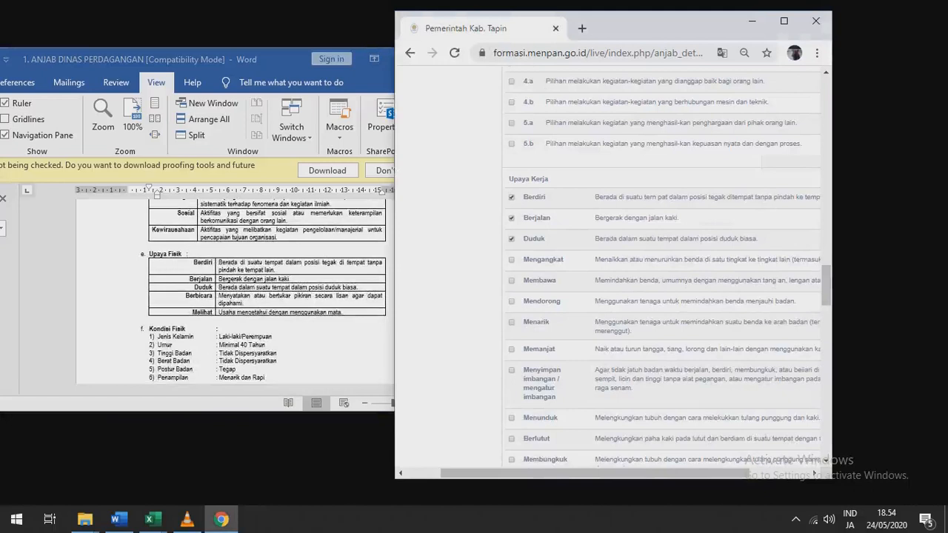
scroll(813, 473, down, 5)
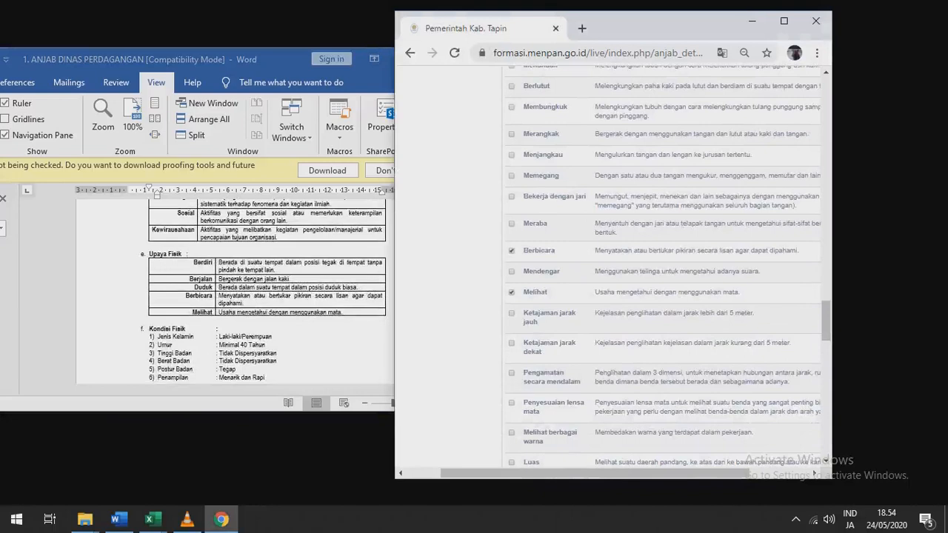
Under Kondisi Fisik, set Jenis Kelamin to Pria/Wanita and Umur to "40 tahun"
scroll(814, 474, down, 5)
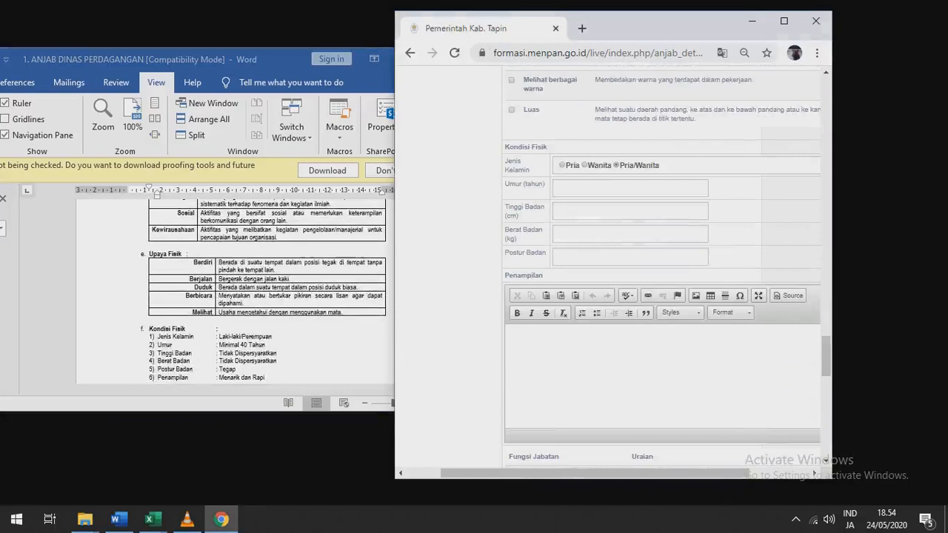
click(560, 188)
text(40 tahun)
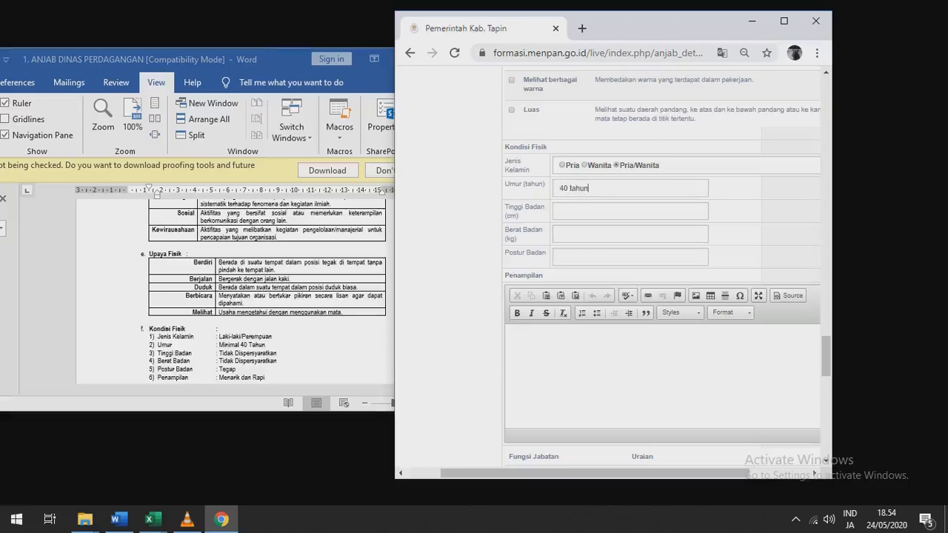
Enter "tidak dipersyaratkan" for Tinggi Badan and copy the same text into Berat Badan
click(559, 211)
text(tidak dipersyaratkan)
key(ctrl+a)
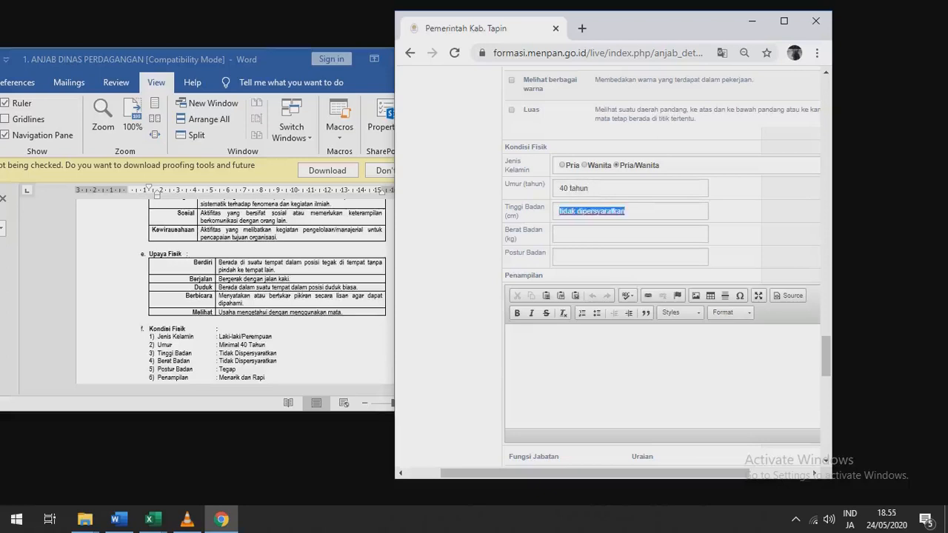
key(ctrl+c)
key(Tab)
key(ctrl+v)
key(Tab)
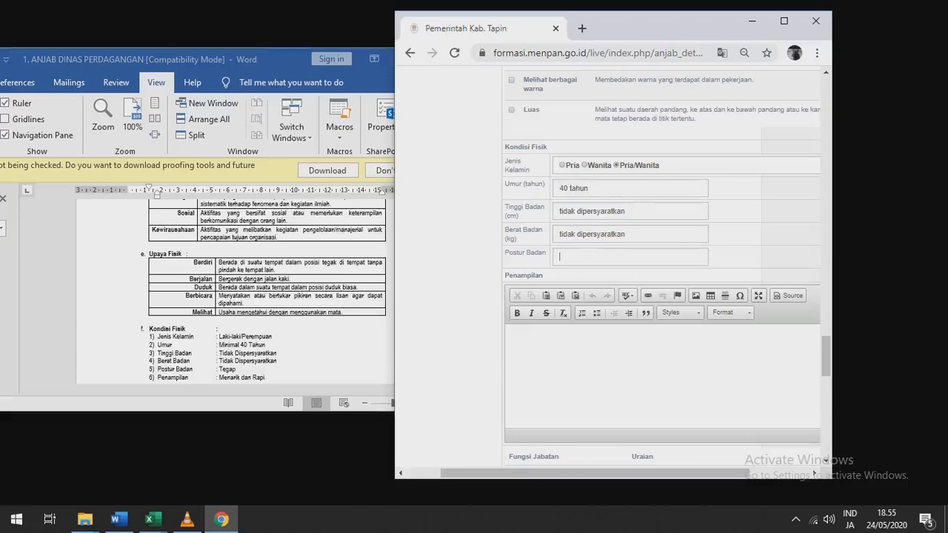
Enter "tegap" as Postur Badan and "Rapi" in the Penampilan field
text(Te)
key(BackSpace)
key(BackSpace)
text(tegap)
key(Tab)
text(Rap)
Mark the Fungsi Jabatan options matching Word's Fungsi Pekerja table: D0, D1, D2, O0, O1, O3, O5, O6 and O7
scroll(662, 267, down, 5)
key(alt+Tab)
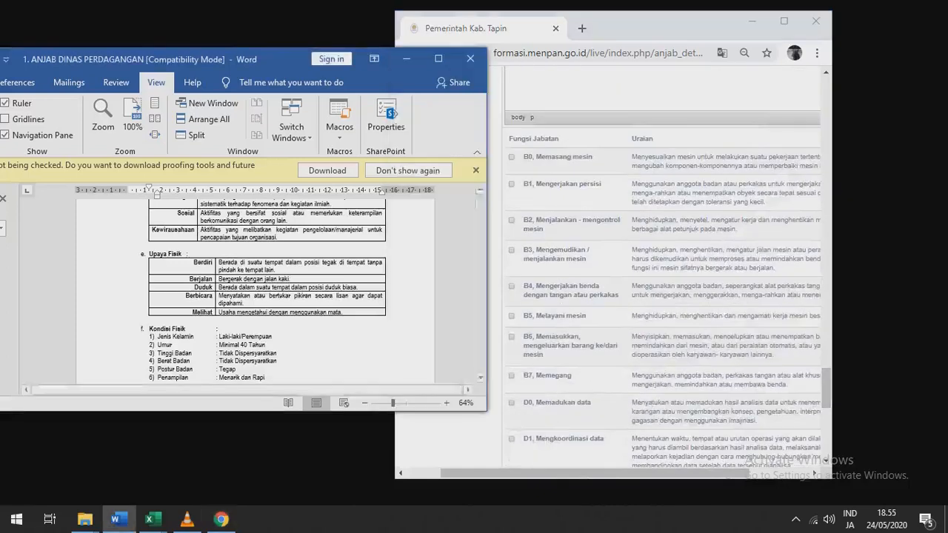
scroll(266, 288, down, 2)
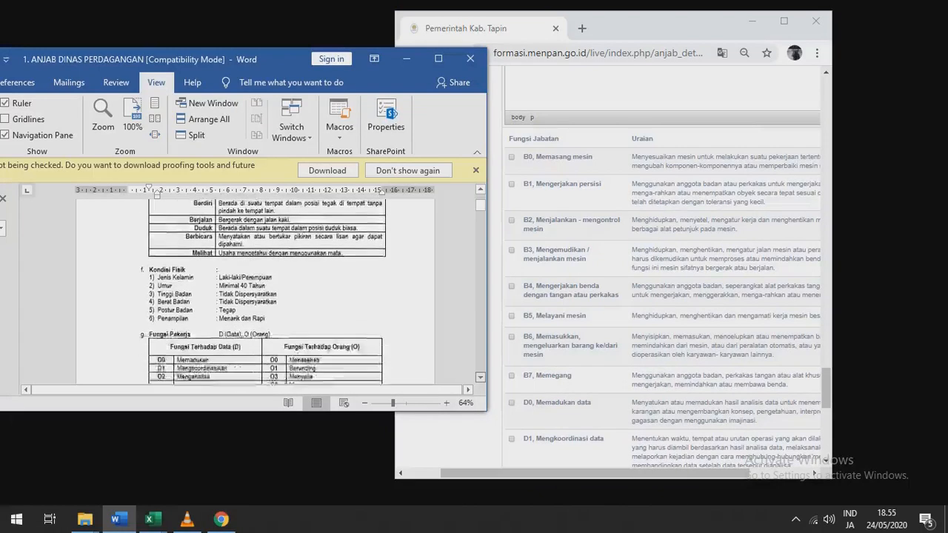
scroll(266, 288, down, 3)
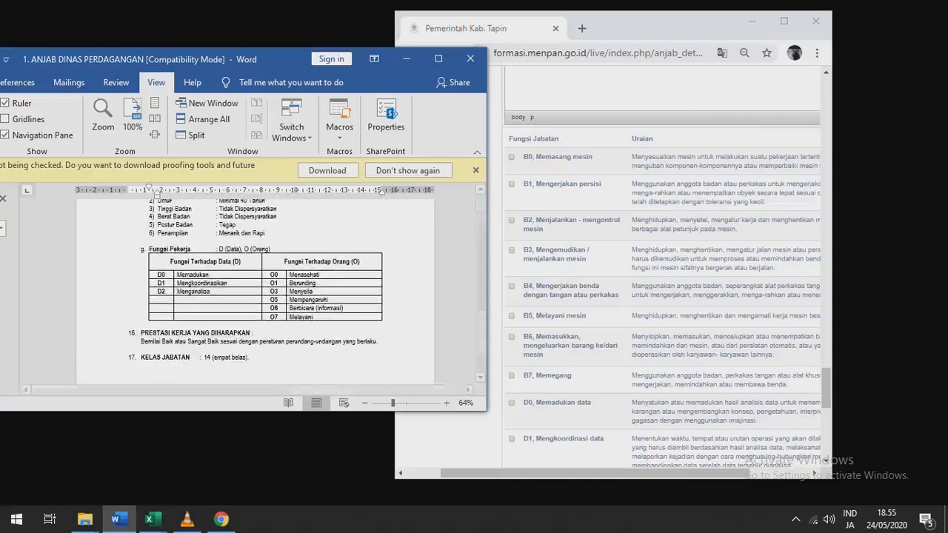
drag(826, 389, 826, 409)
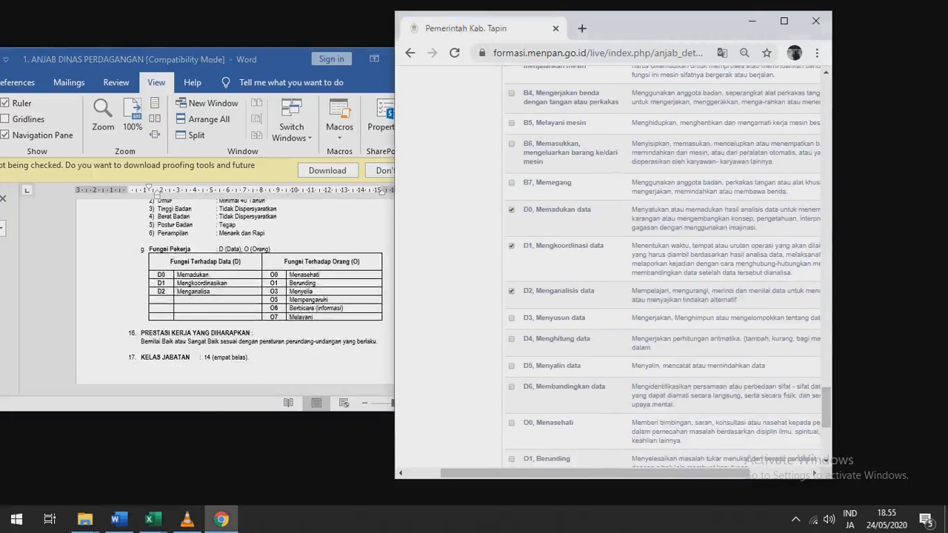
drag(825, 409, 825, 426)
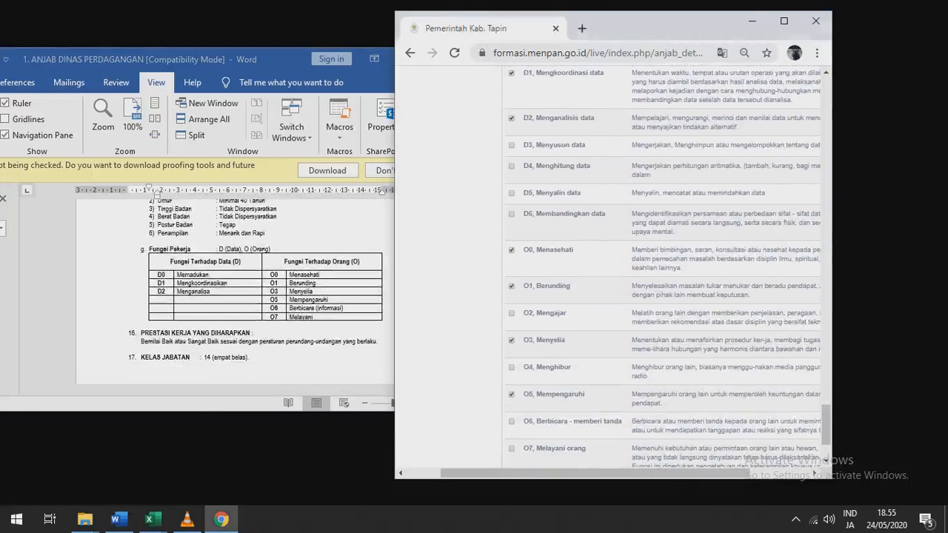
click(511, 421)
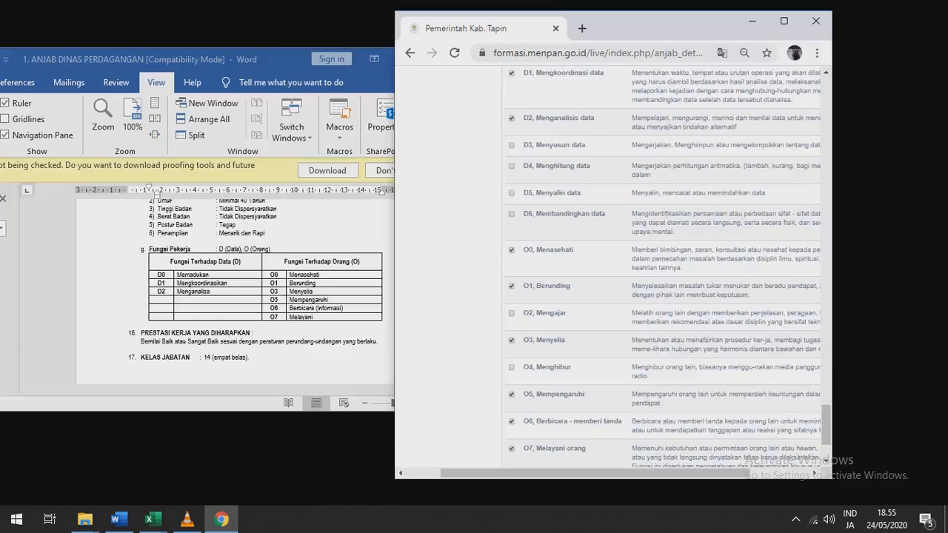
scroll(825, 424, down, 3)
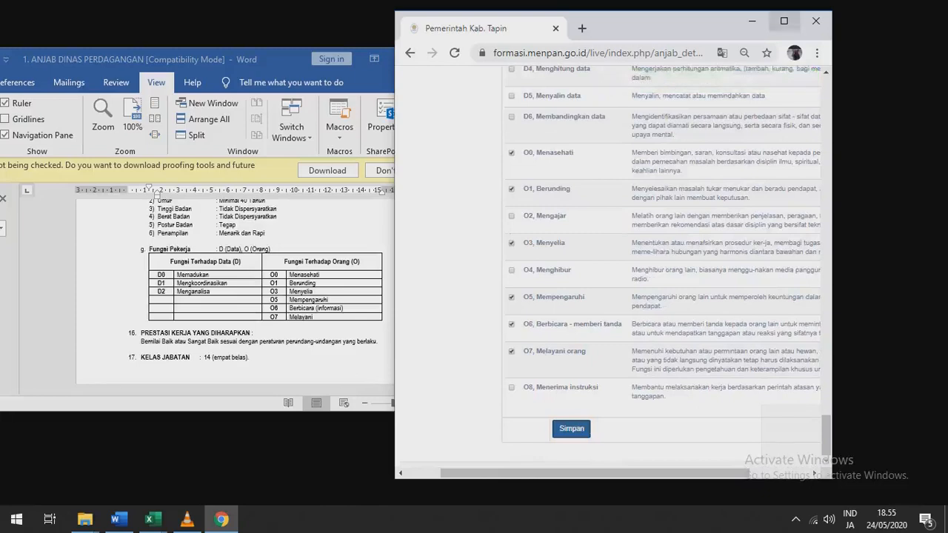
Go to the Prestasi section of the job analysis and open a blank Formulir Prestasi
click(783, 20)
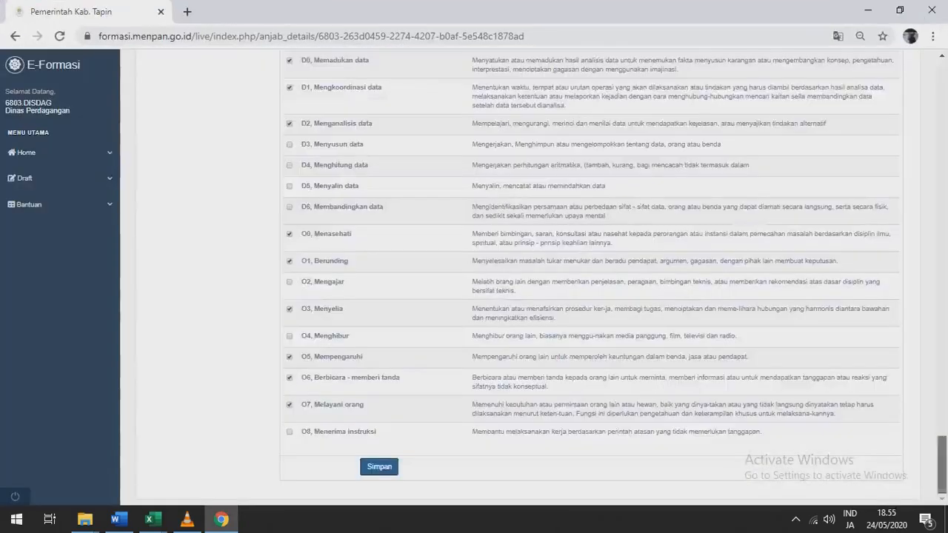
scroll(592, 296, up, 5)
scroll(307, 337, up, 15)
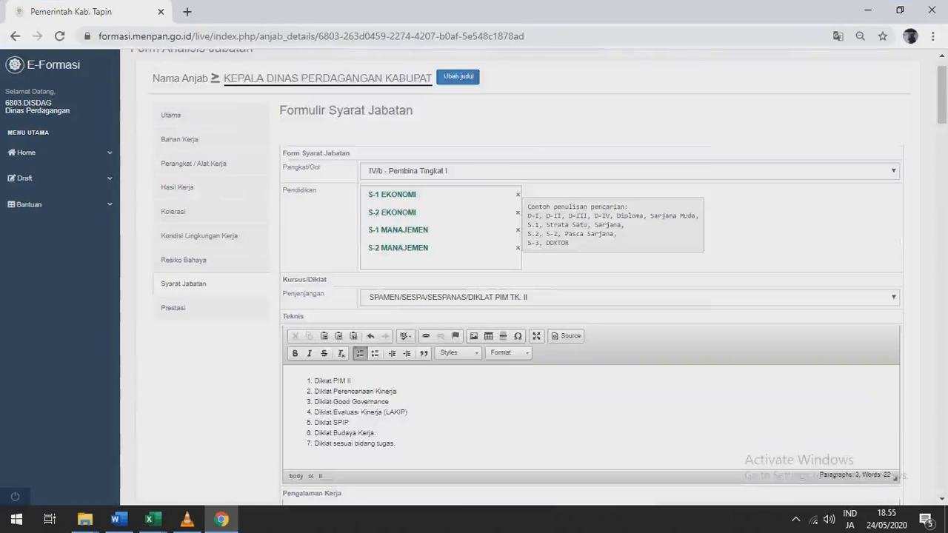
click(173, 307)
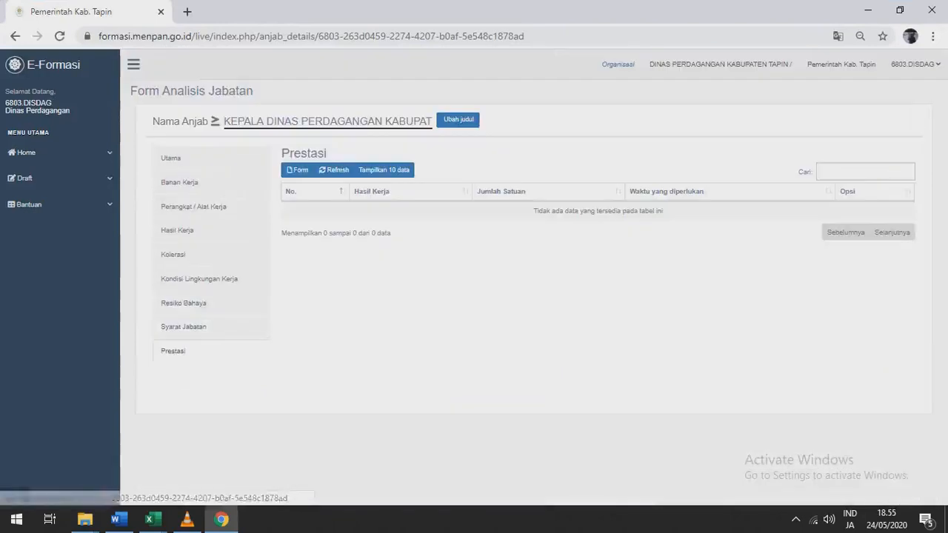
click(899, 10)
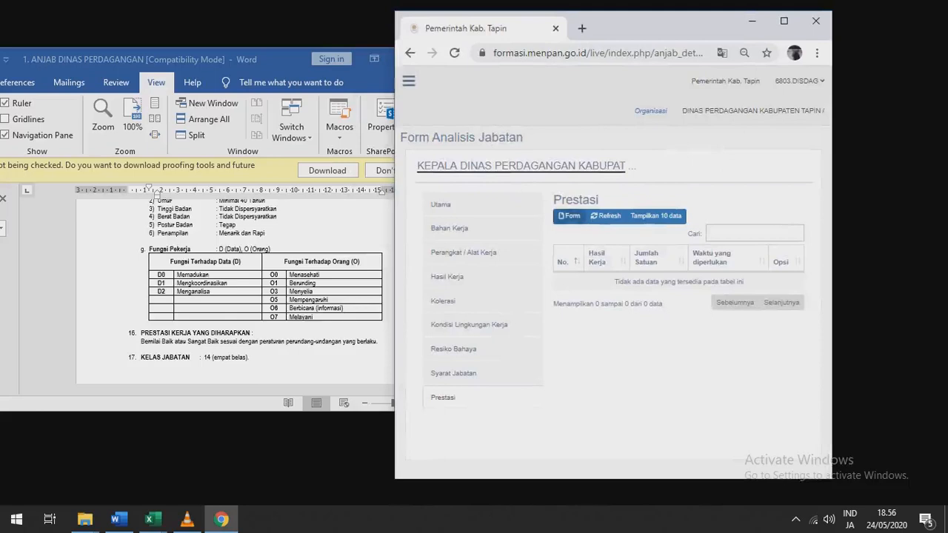
click(568, 215)
In the Word document, go to the KEPALA DINAS section and locate its Hasil Kerja list, items 7.1 onward
key(alt+Tab)
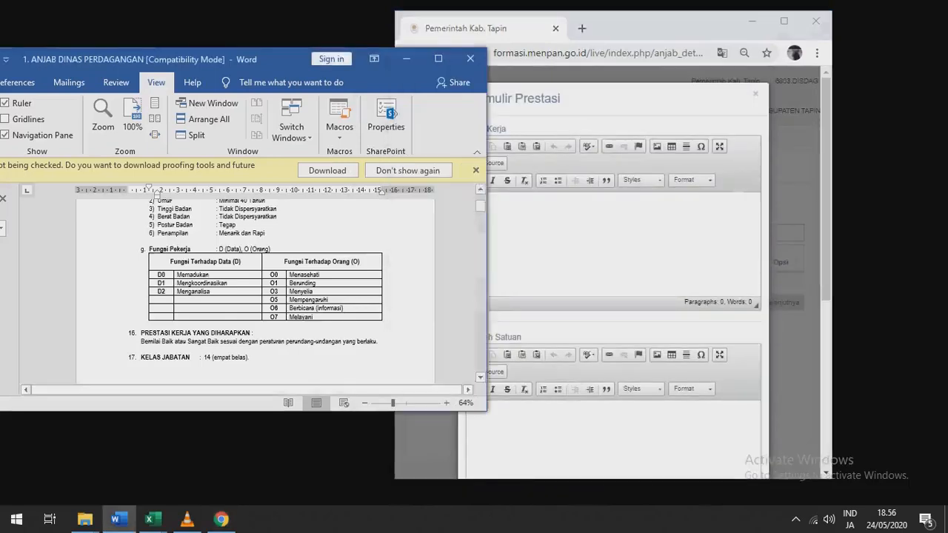
drag(137, 61, 255, 57)
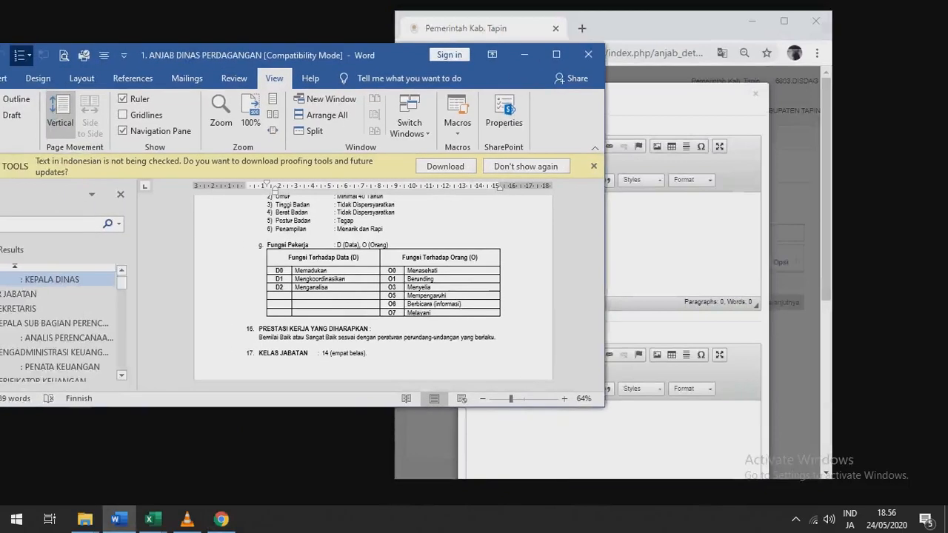
click(51, 279)
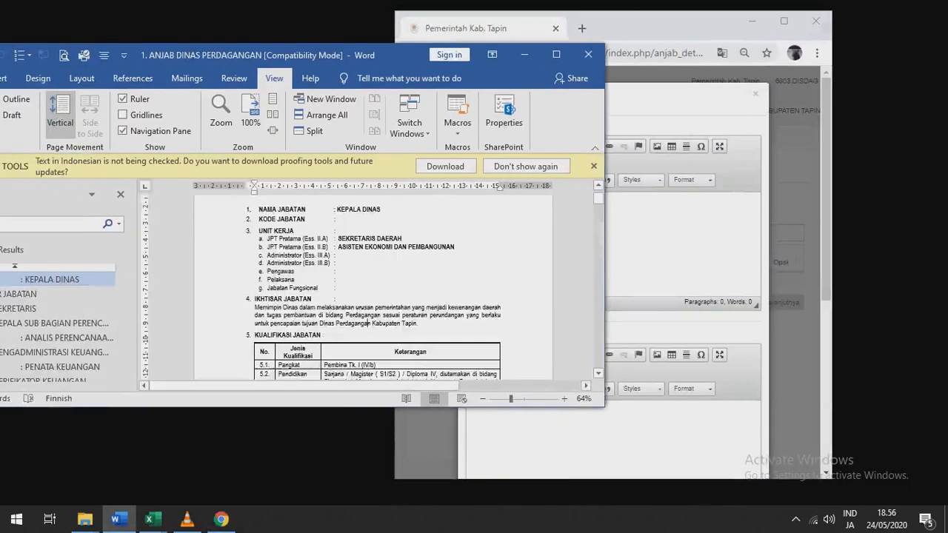
key(Down)
key(Down)
key(Down)
key(Down)
key(Down)
key(Down)
key(Down)
key(Down)
key(Down)
key(Down)
key(Down)
key(Down)
key(Down)
key(Down)
key(Down)
key(Down)
key(Down)
key(Down)
key(Down)
key(Down)
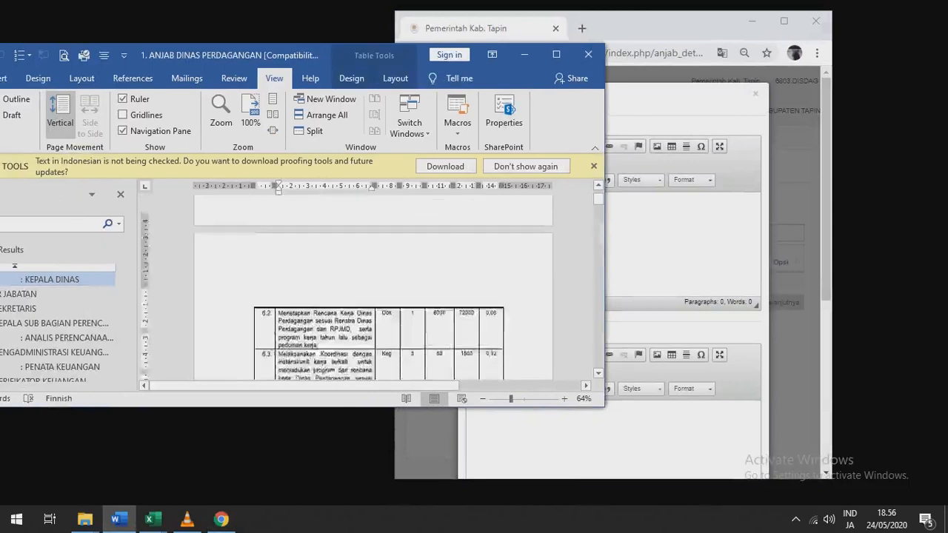
key(Down)
key(Down)
key(Down)
key(Down)
key(Down)
key(Down)
key(Down)
key(Down)
key(Down)
key(Down)
key(Down)
key(Down)
key(Down)
key(Down)
key(Down)
key(Down)
key(Down)
key(Down)
key(Down)
key(Down)
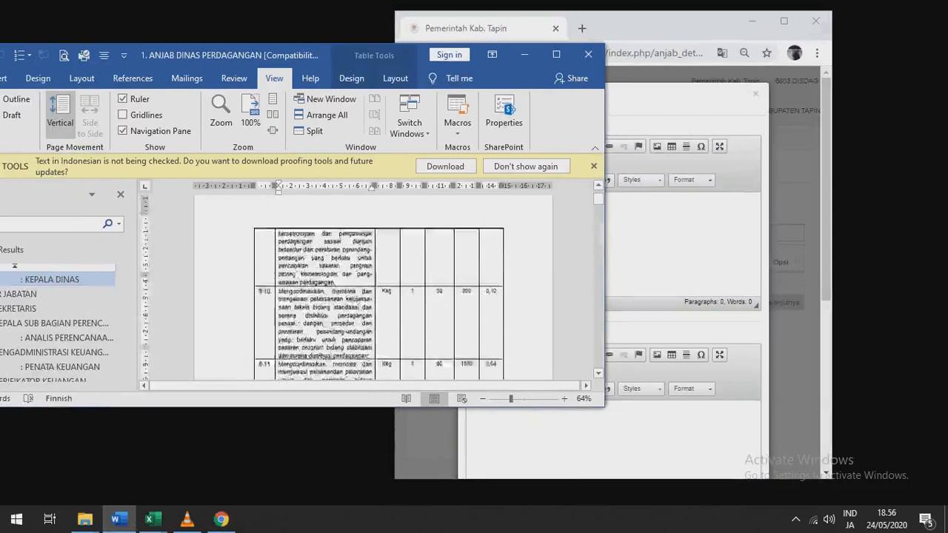
key(Down)
key(Down)
key(Down)
key(Down)
key(Down)
key(Down)
key(Down)
key(Down)
key(Down)
key(Down)
key(Down)
key(Down)
key(Down)
key(Down)
key(Down)
key(Down)
key(Down)
key(Down)
key(Down)
key(Down)
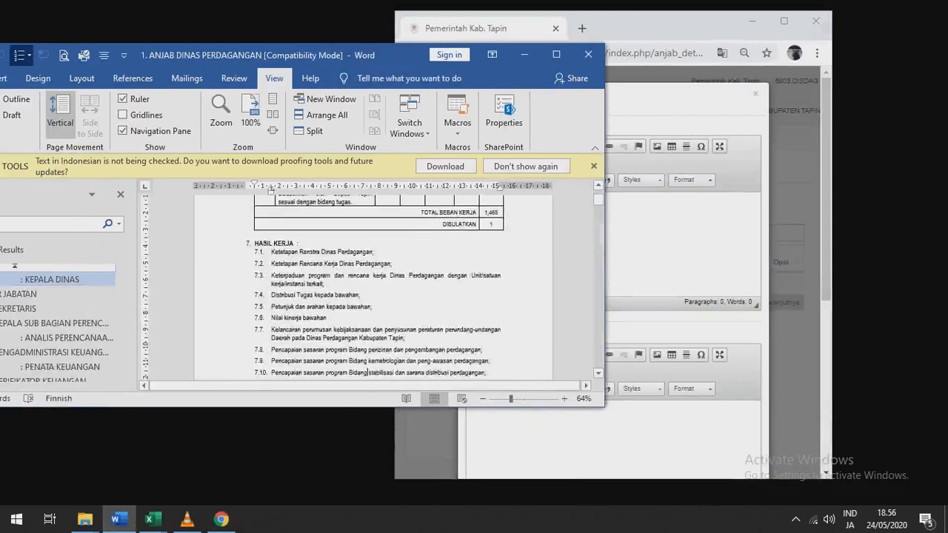
drag(400, 55, 207, 47)
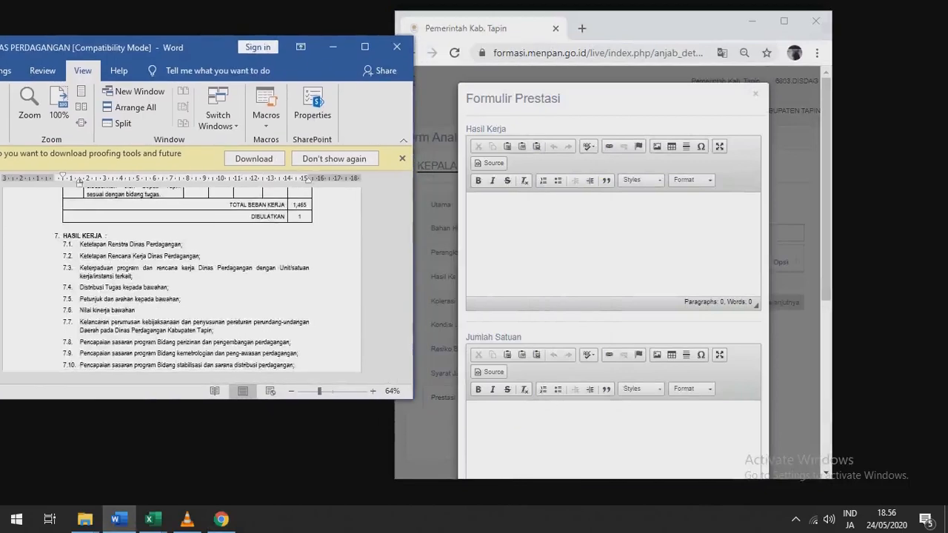
Copy Hasil Kerja items 7.1 to 7.15 from Word into the Hasil Kerja field of Formulir Prestasi
key(shift+Down)
key(shift+Down)
key(shift+Down)
key(shift+Down)
key(shift+Down)
key(shift+Down)
key(shift+Down)
key(shift+Down)
key(shift+Down)
key(shift+Down)
key(shift+Down)
key(shift+Down)
key(shift+Down)
key(shift+Down)
key(shift+Down)
key(shift+Down)
key(shift+Down)
key(shift+Down)
key(shift+Down)
key(shift+Down)
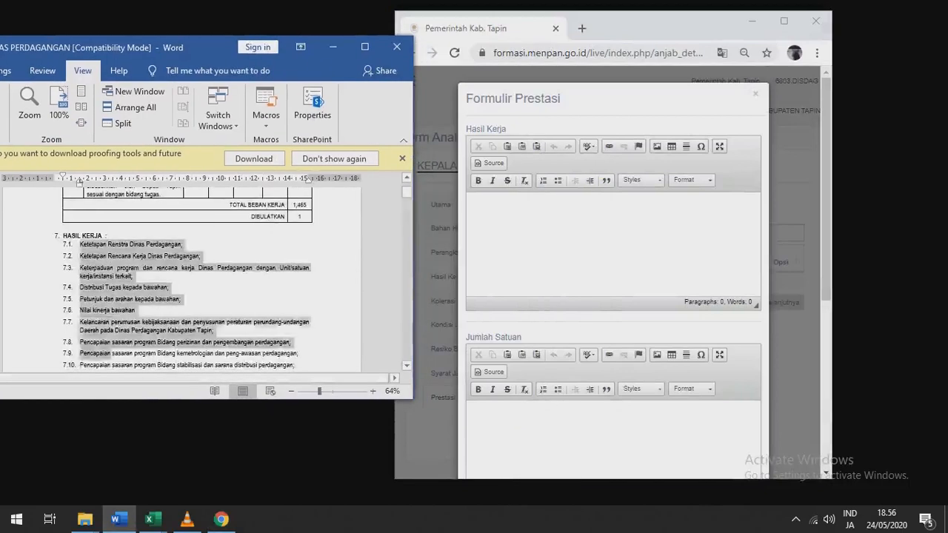
shift+click(148, 293)
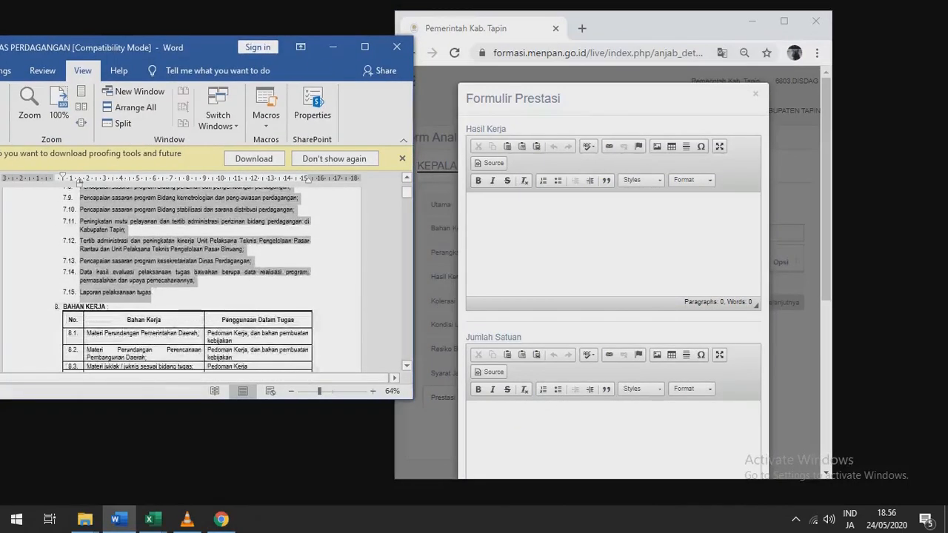
drag(215, 47, 340, 23)
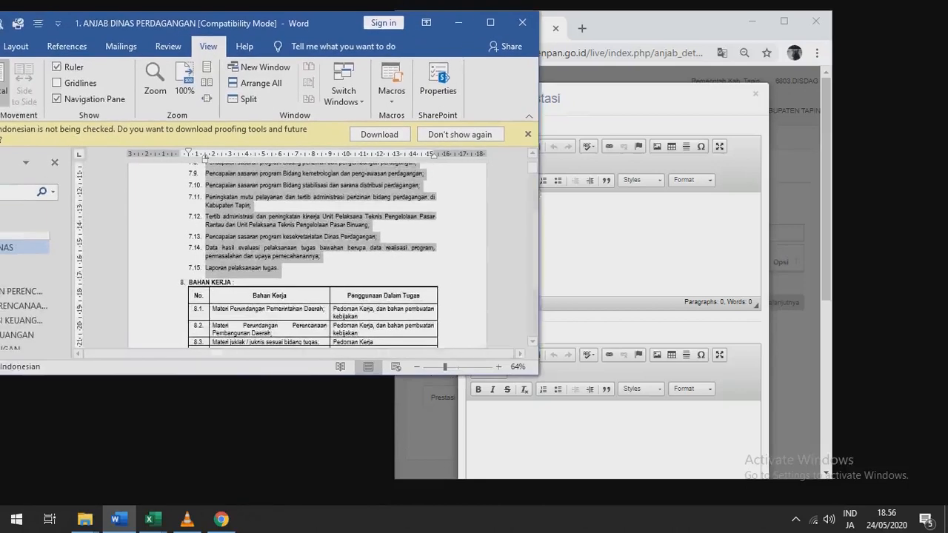
key(alt+Tab)
key(ctrl+v)
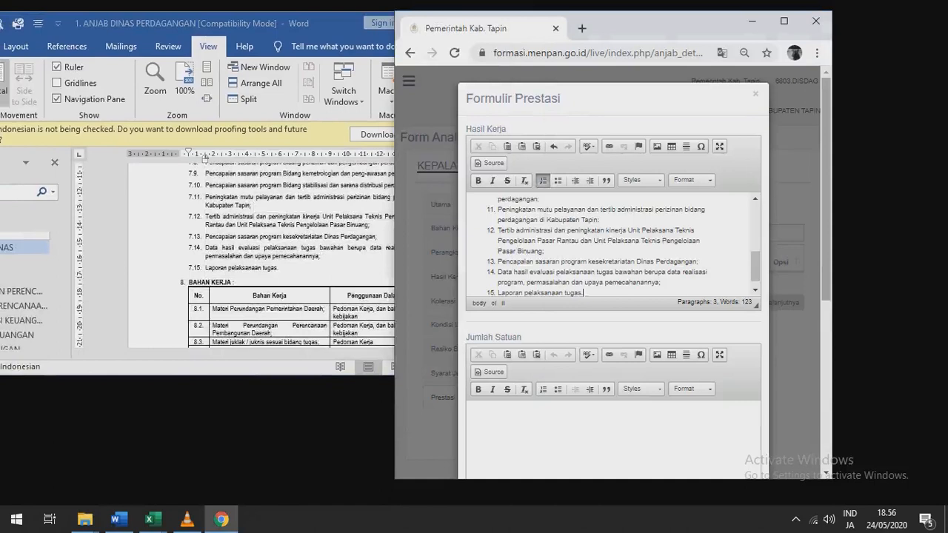
Enter "1. 1 Dokumen" in Jumlah Satuan, based on task 6.1 in Word's Tugas Pokok table, and begin line 2
scroll(613, 251, down, 5)
click(476, 228)
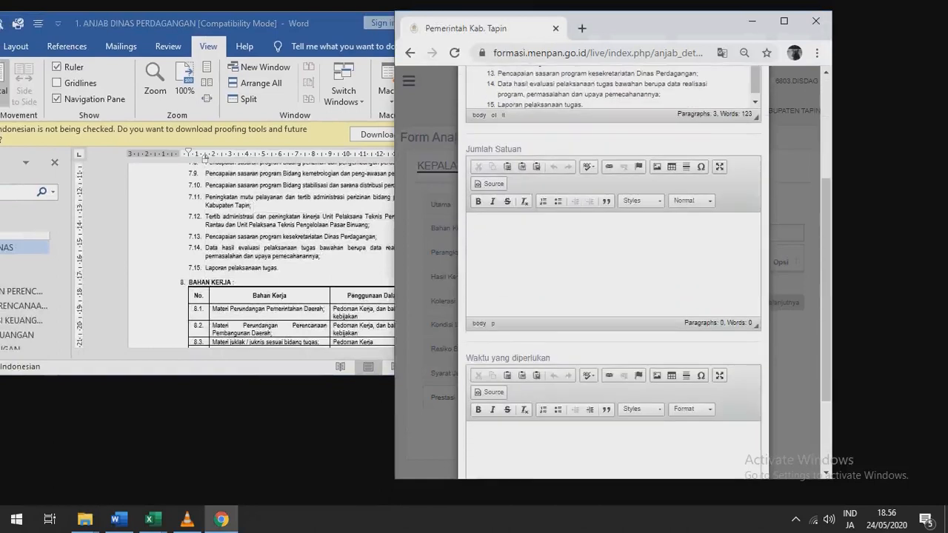
key(alt+Tab)
drag(278, 268, 205, 159)
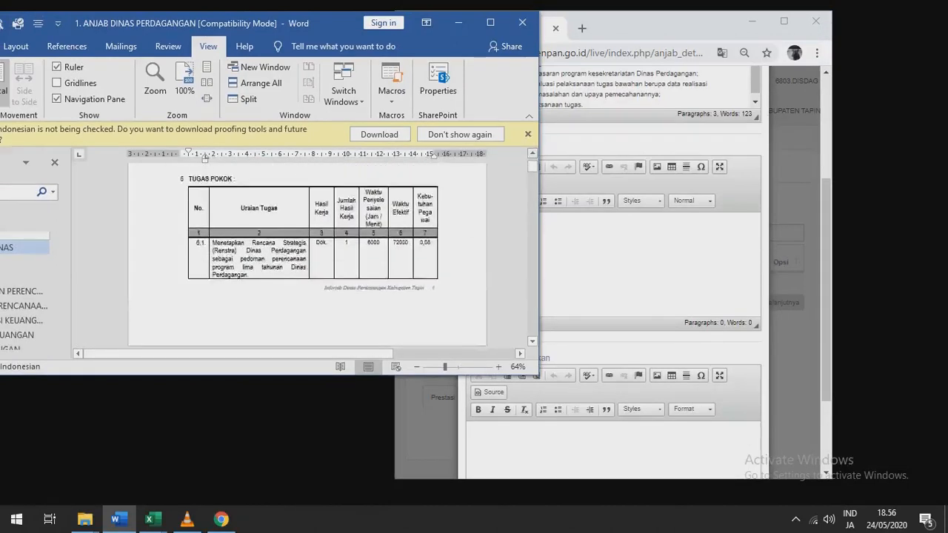
ctrl+scroll(316, 255, up, 3)
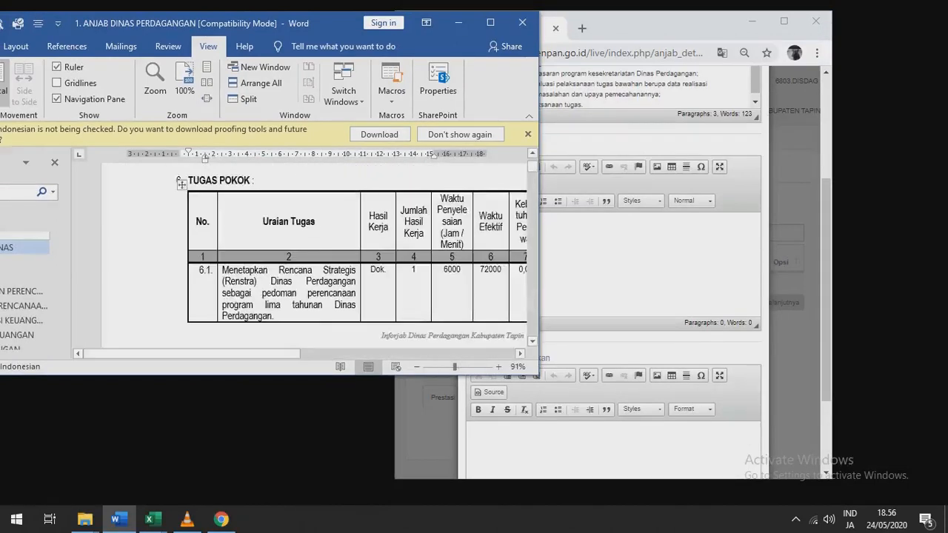
click(414, 270)
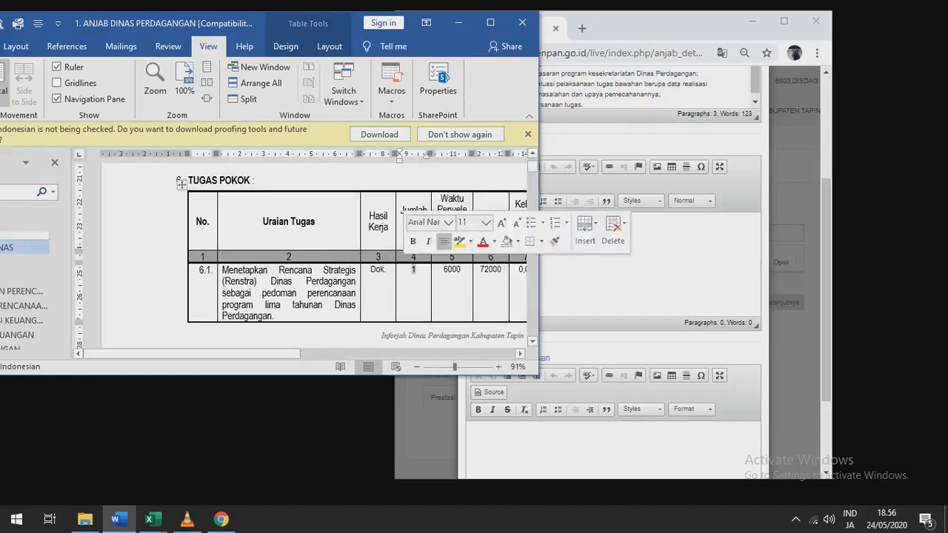
key(alt+Tab)
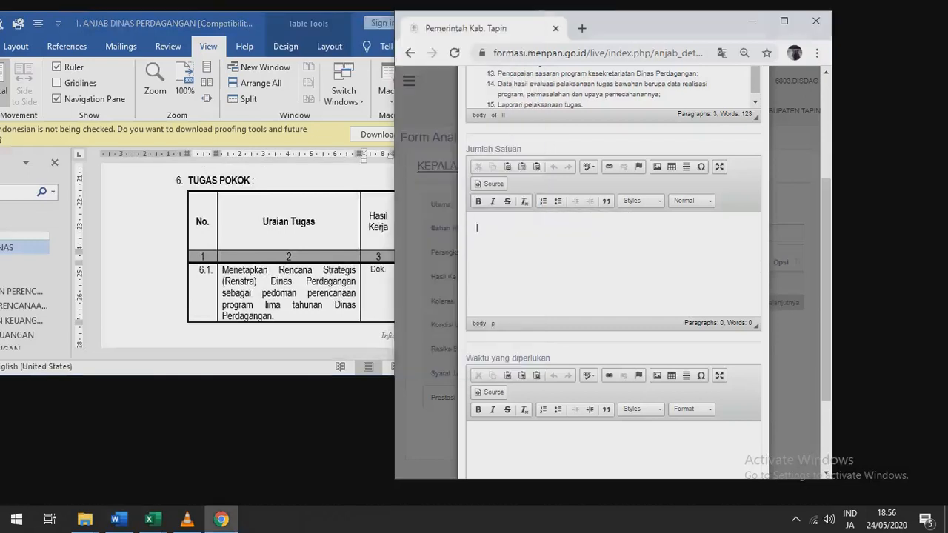
text(1 Dokumen)
key(Return)
text(2.)
Complete the second Jumlah Satuan line with "1 Dokumen" from task 6.2 in Word, and add "dst..." below it
key(alt+Tab)
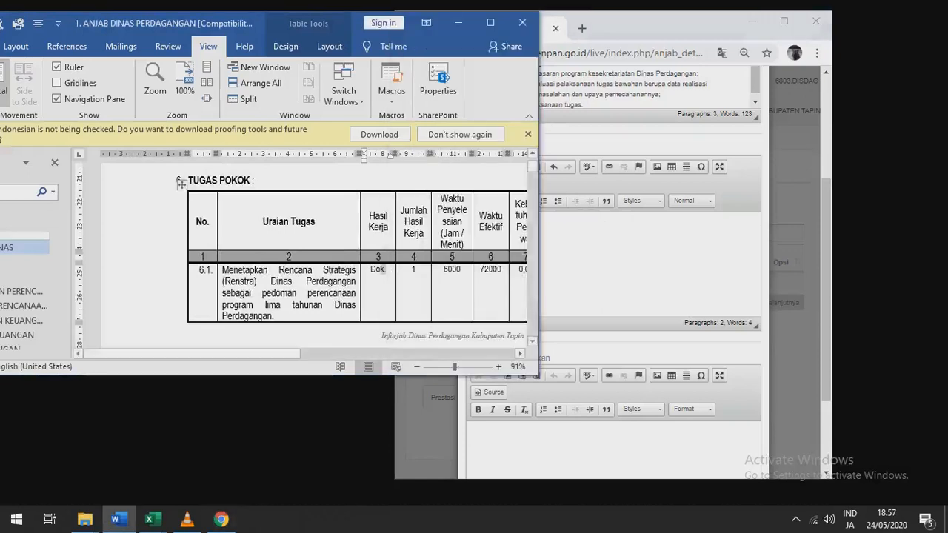
scroll(383, 258, down, 1)
scroll(310, 255, down, 5)
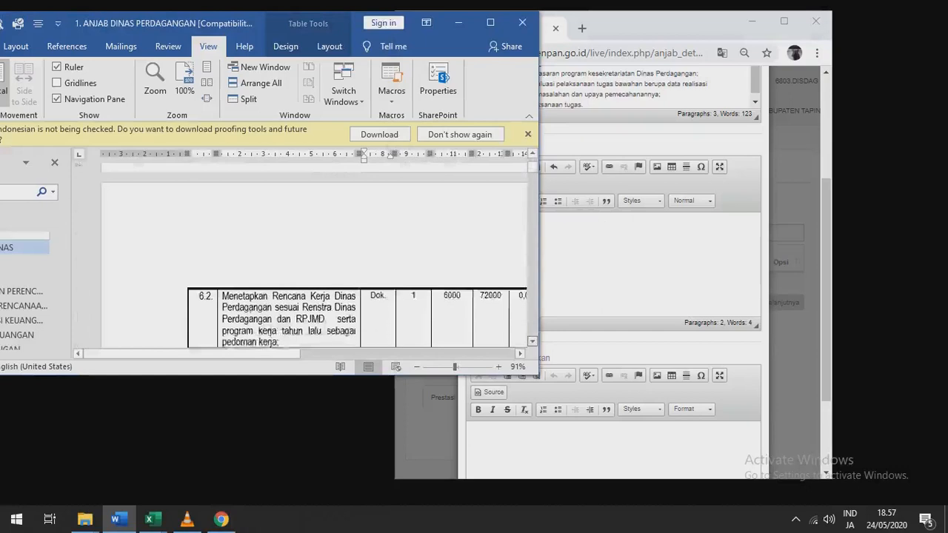
key(alt+Tab)
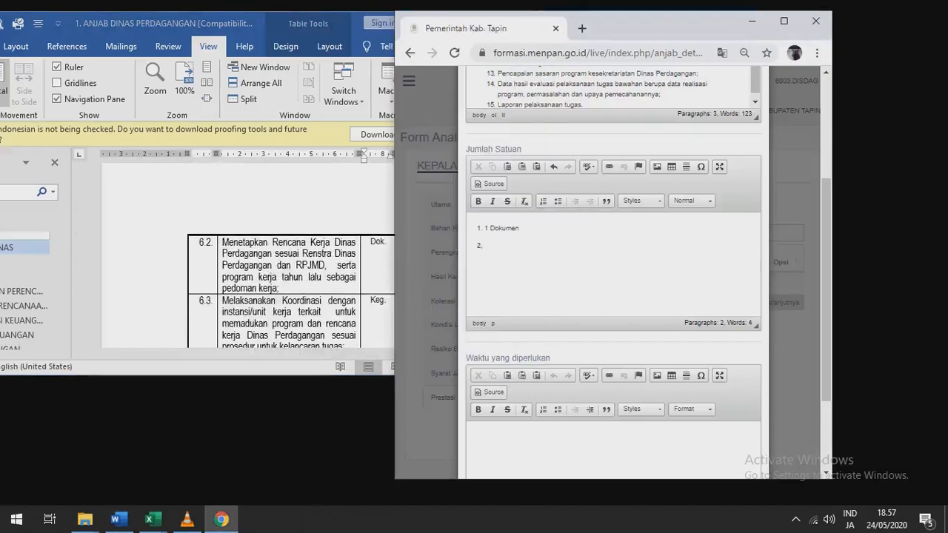
text(1 Dokumen)
key(Return)
text(dst...)
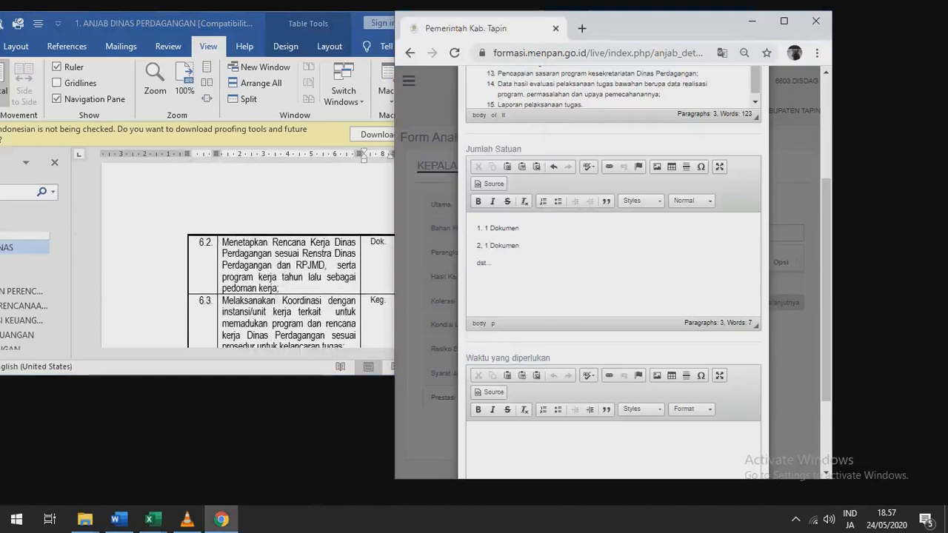
Enter "1. 6000 menit" in Waktu yang diperlukan, based on the completion time of task 6.1 in the Word table
click(476, 436)
key(alt+Tab)
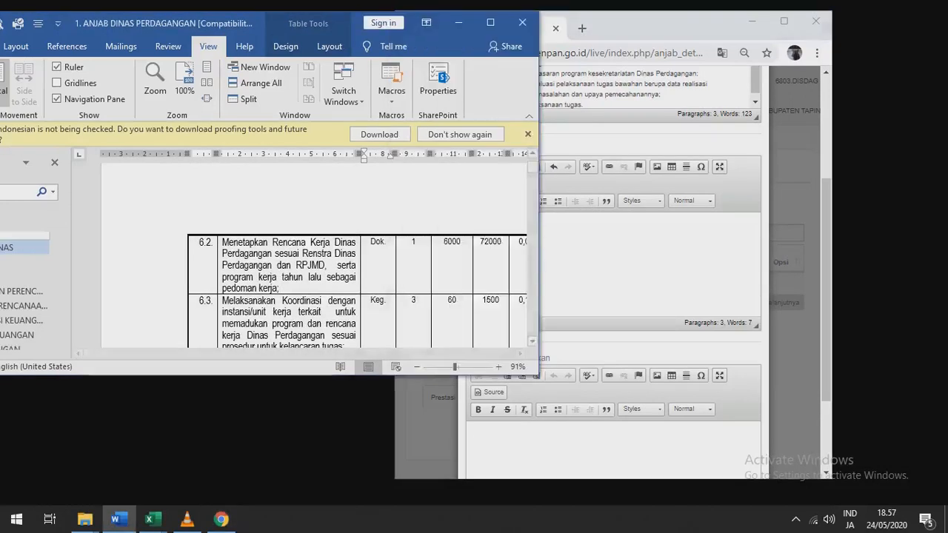
scroll(382, 247, up, 6)
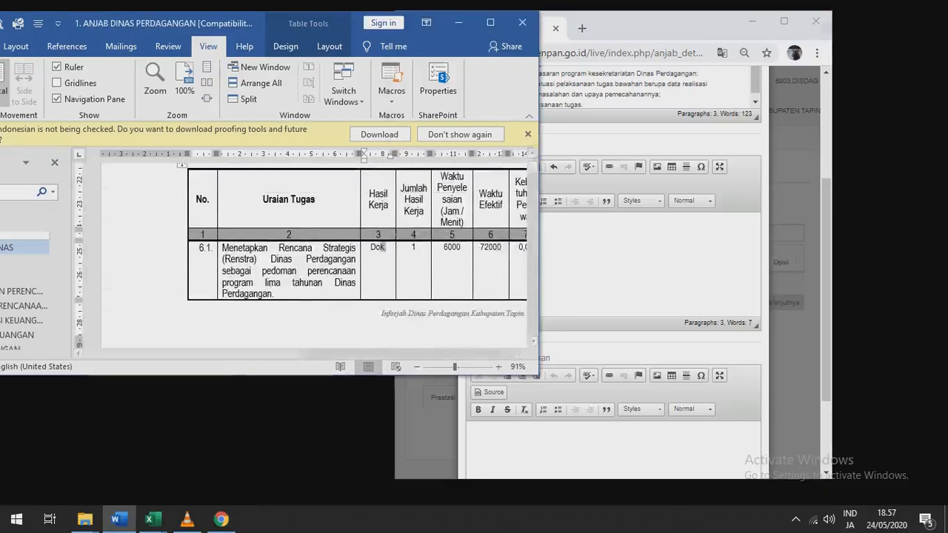
key(alt+Tab)
text(1)
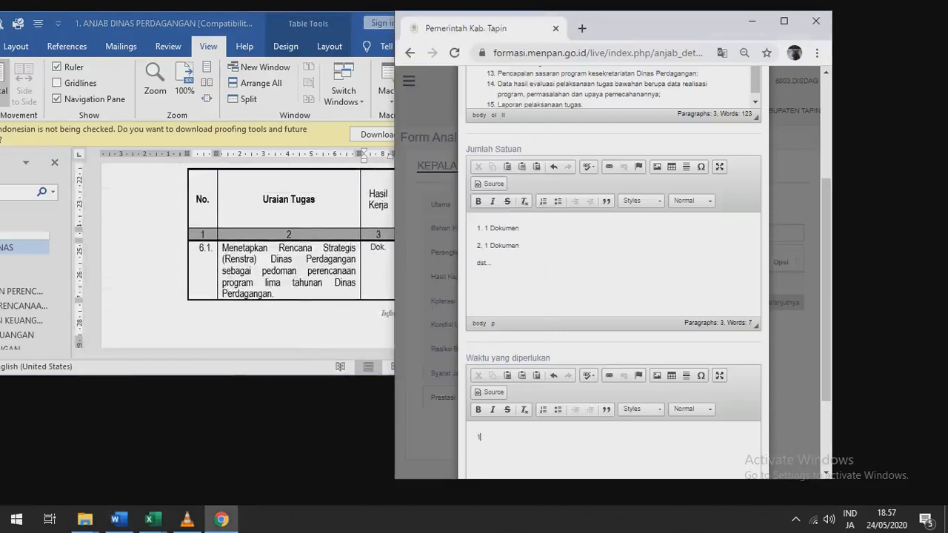
text(. 6000 menit)
Add "2.6000 menit" to Waktu yang diperlukan from task 6.2 in Word, and save Formulir Prestasi
key(alt+Tab)
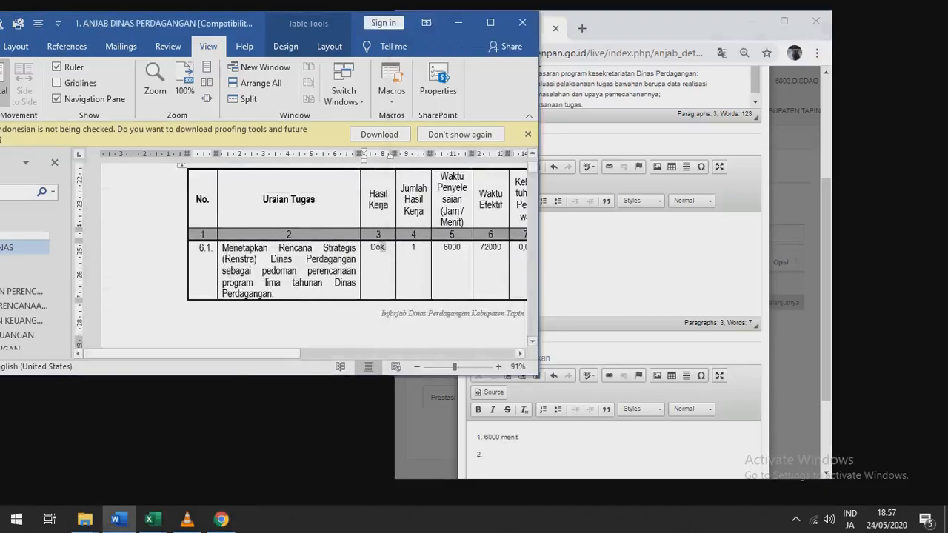
scroll(356, 236, down, 1)
scroll(356, 251, down, 5)
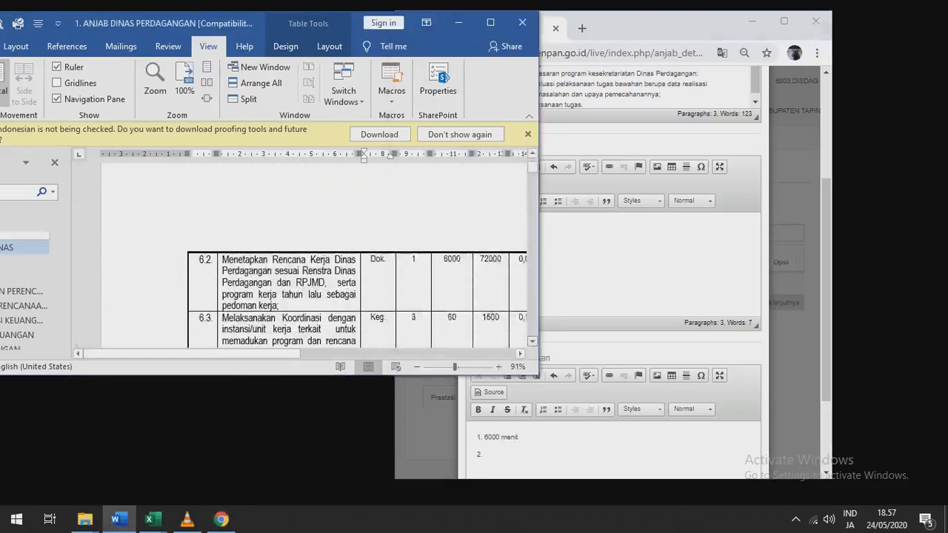
key(alt+Tab)
text(60)
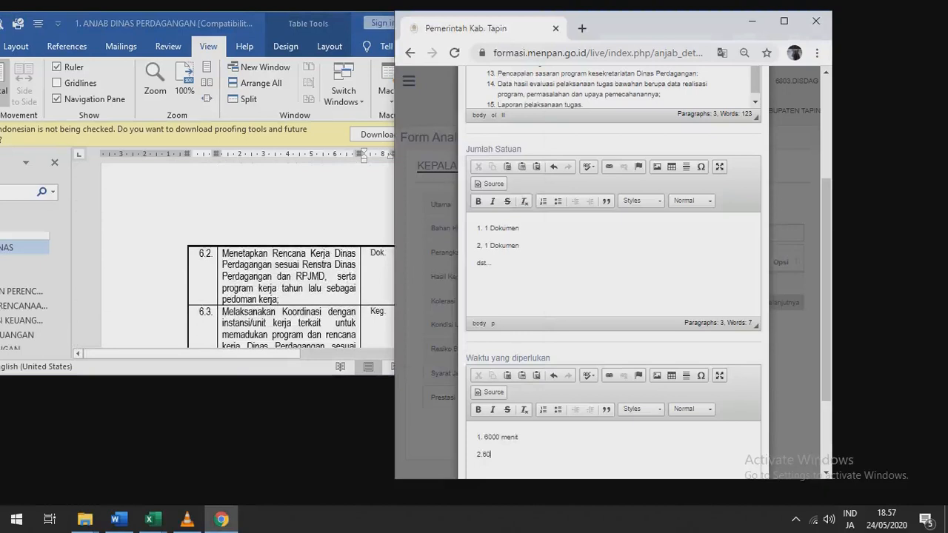
text(00 menit)
scroll(613, 296, down, 2)
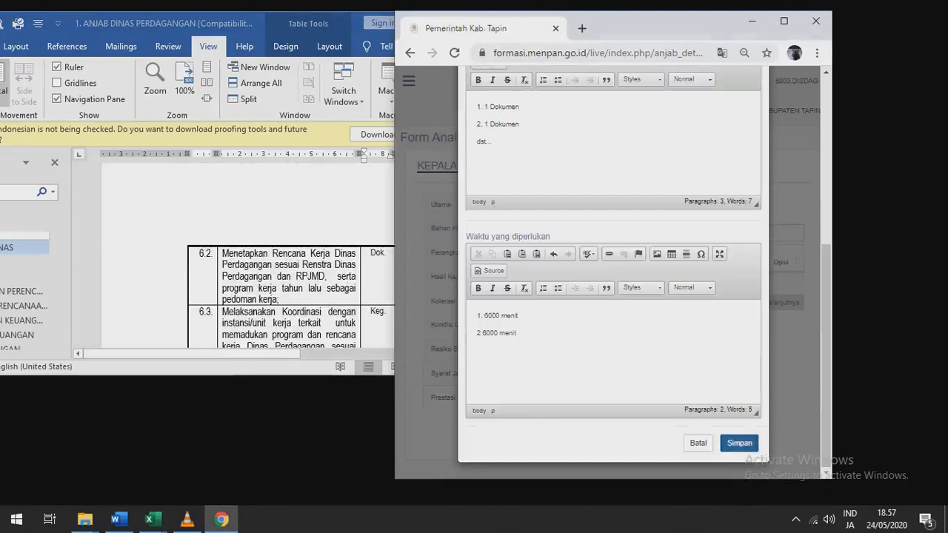
click(738, 443)
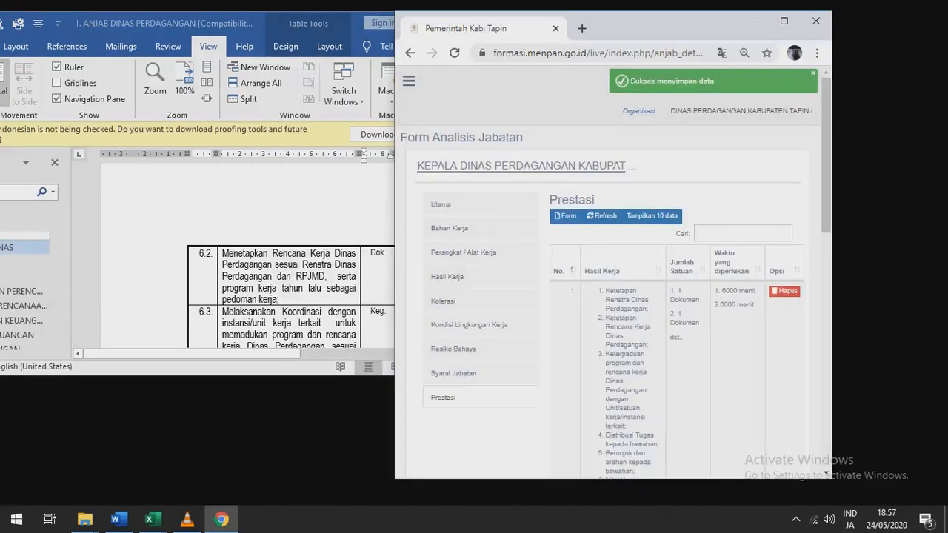
Maximize the e-formasi window and review every section of the Kepala Dinas job analysis, from Utama to Prestasi
click(784, 21)
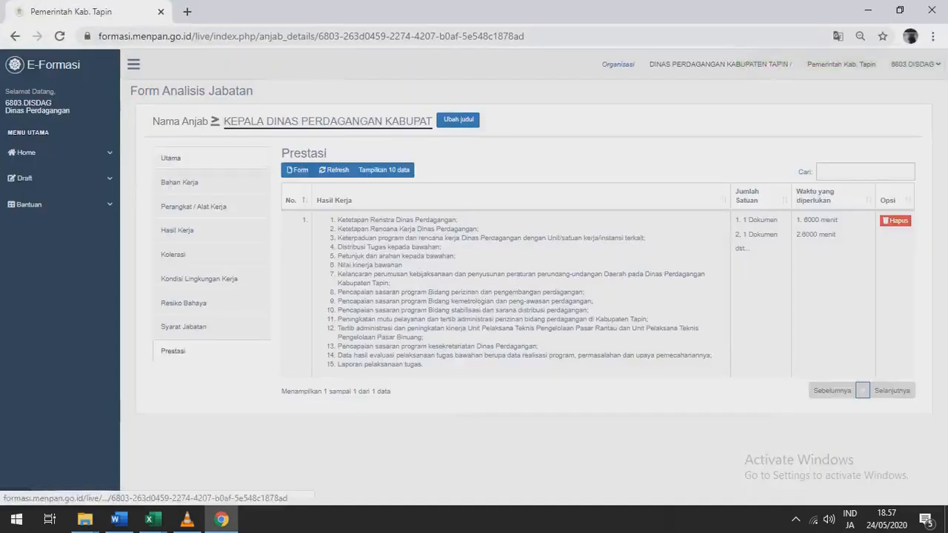
click(171, 159)
click(179, 182)
click(193, 207)
click(177, 230)
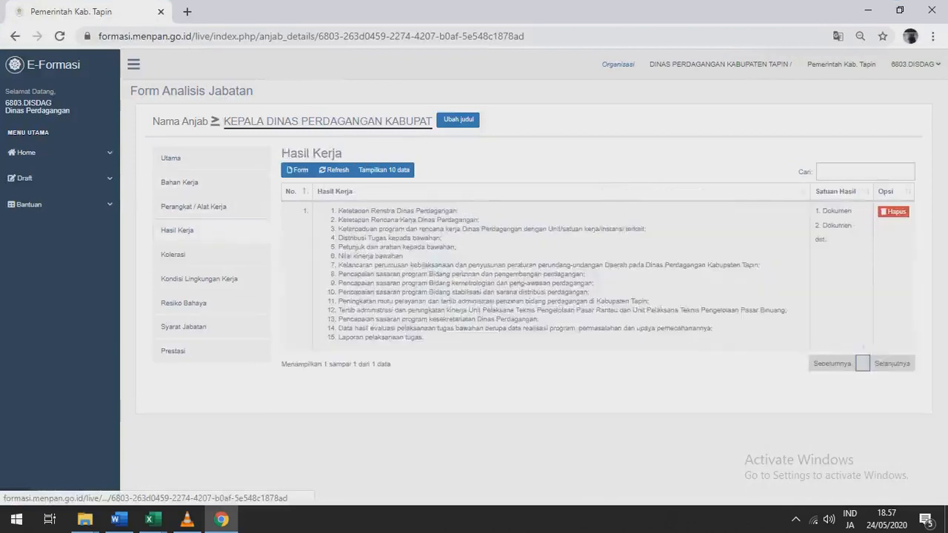
click(173, 255)
click(199, 279)
click(184, 303)
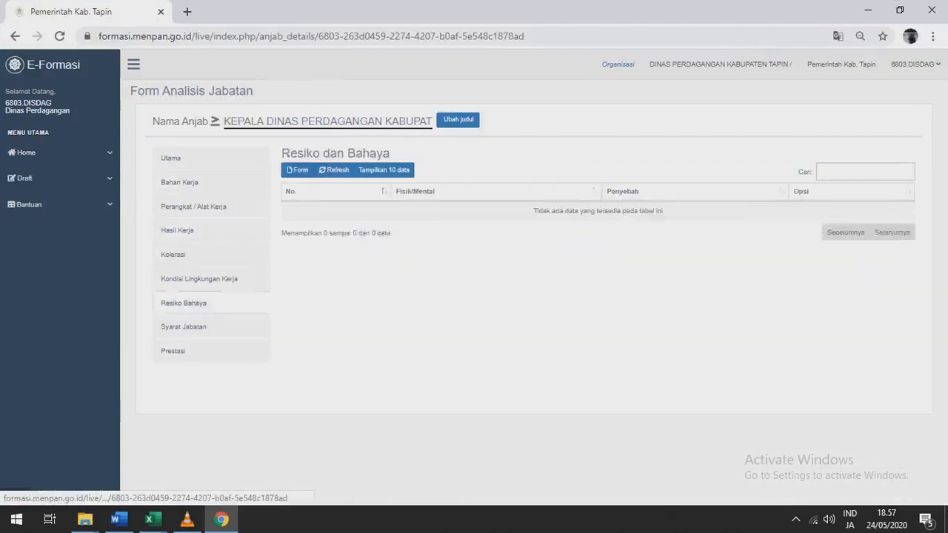
click(184, 326)
click(174, 351)
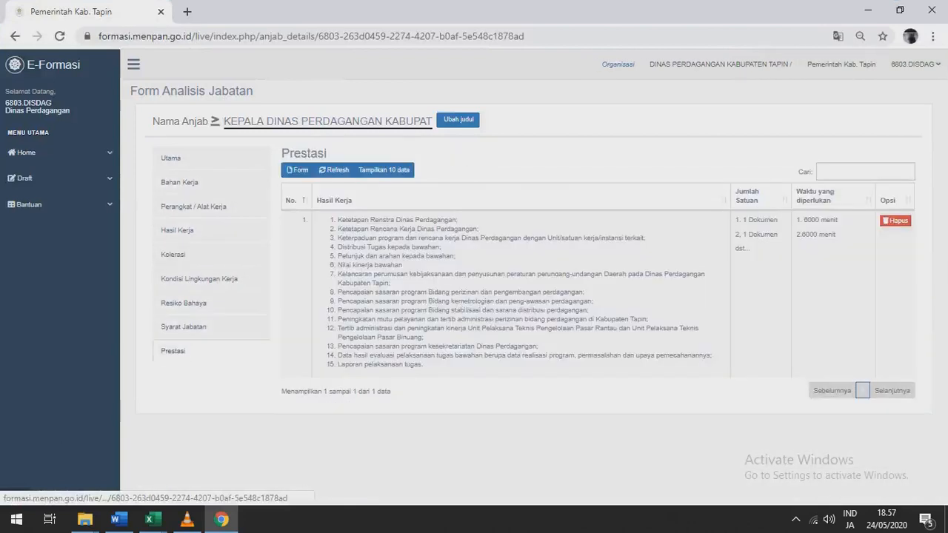
Open the draft's Analisis Jabatan list and check the job names in the Word document's heading outline
click(25, 178)
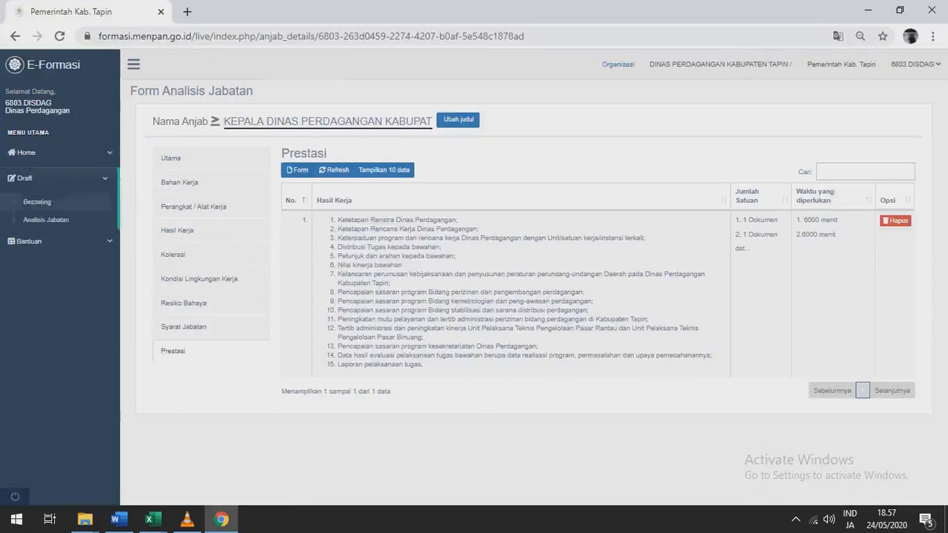
click(46, 220)
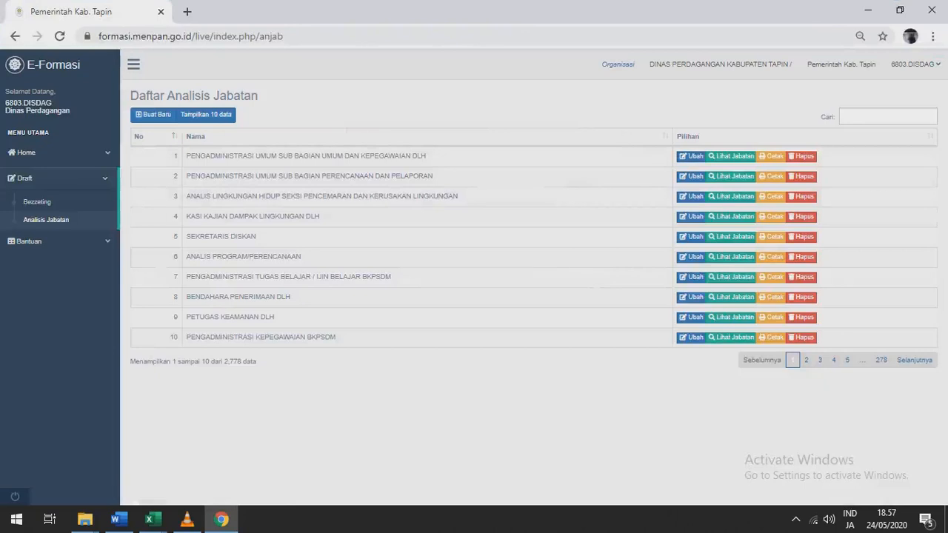
click(119, 519)
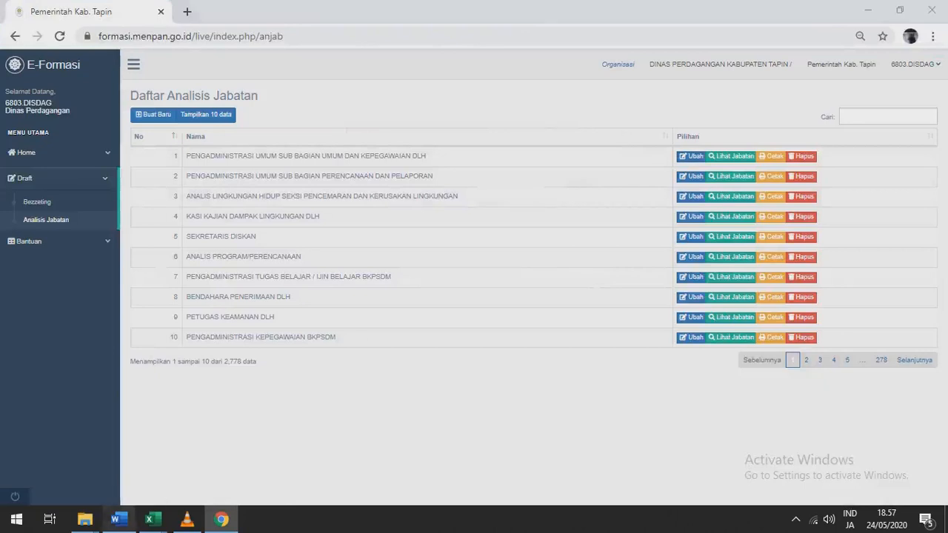
click(491, 23)
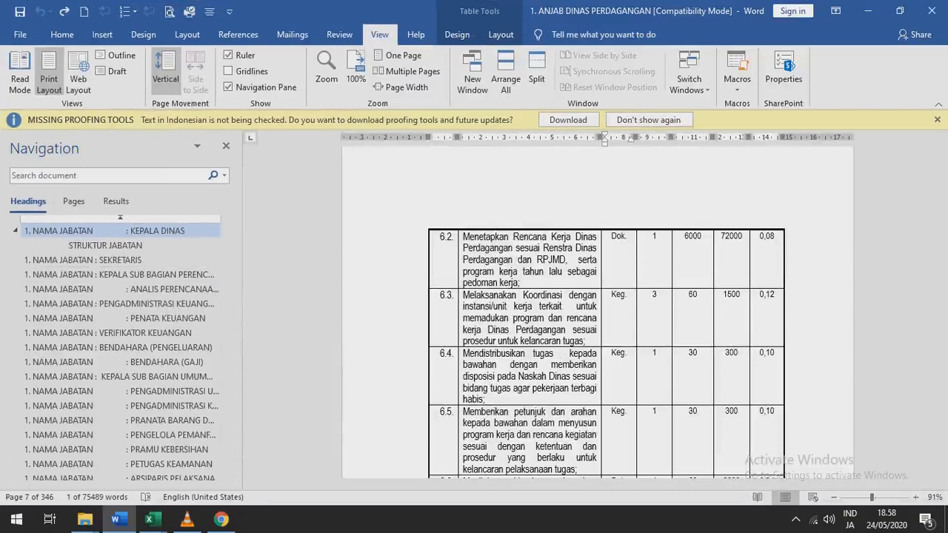
click(867, 10)
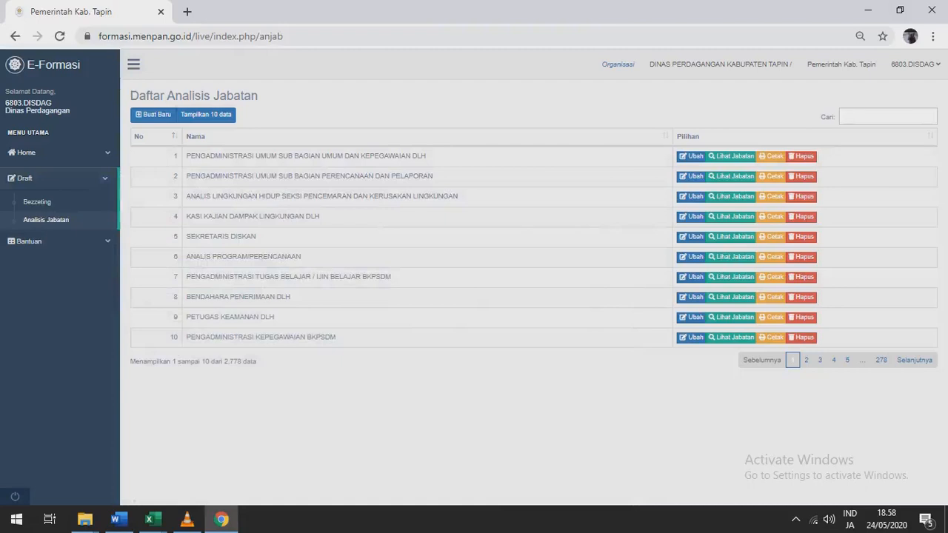
Search the Daftar Analisis Jabatan for "pengadministrasi umum"
text(pengadm)
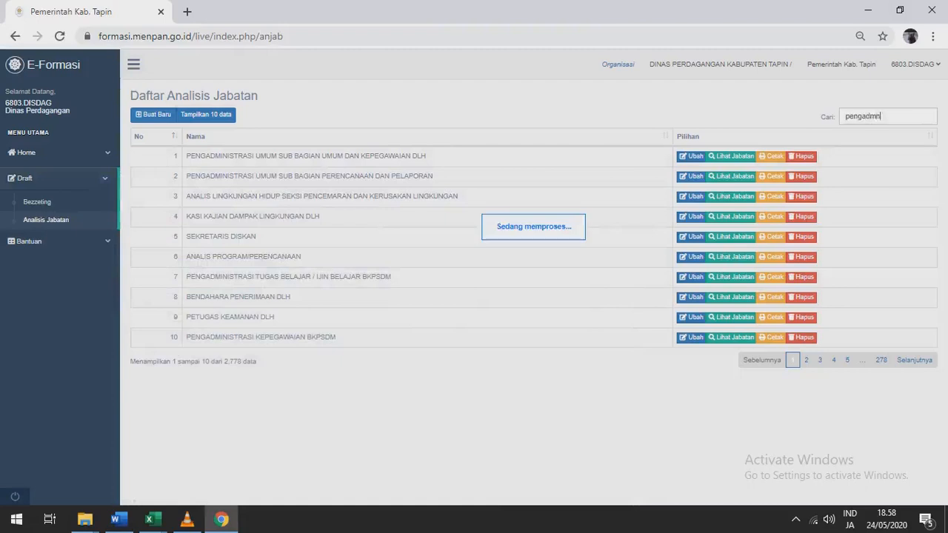
text(inist)
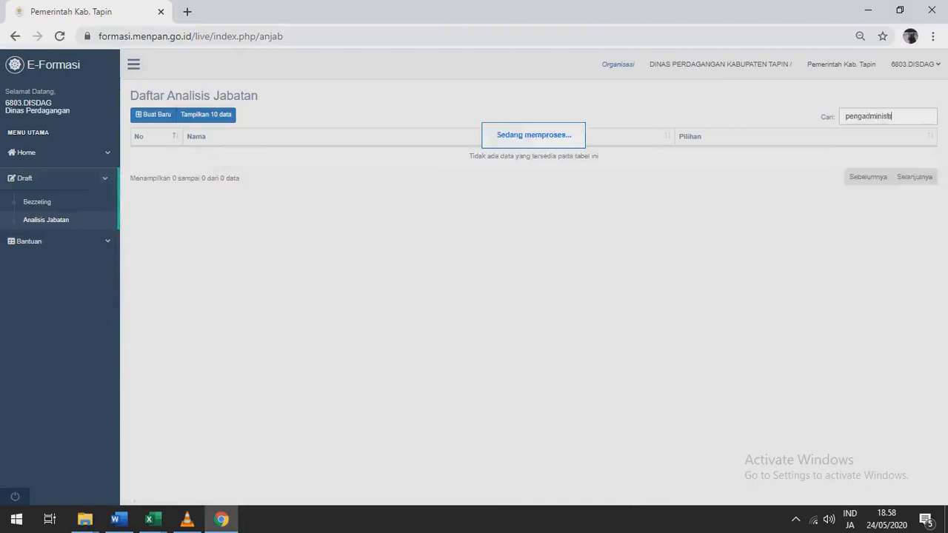
text(rasi umu)
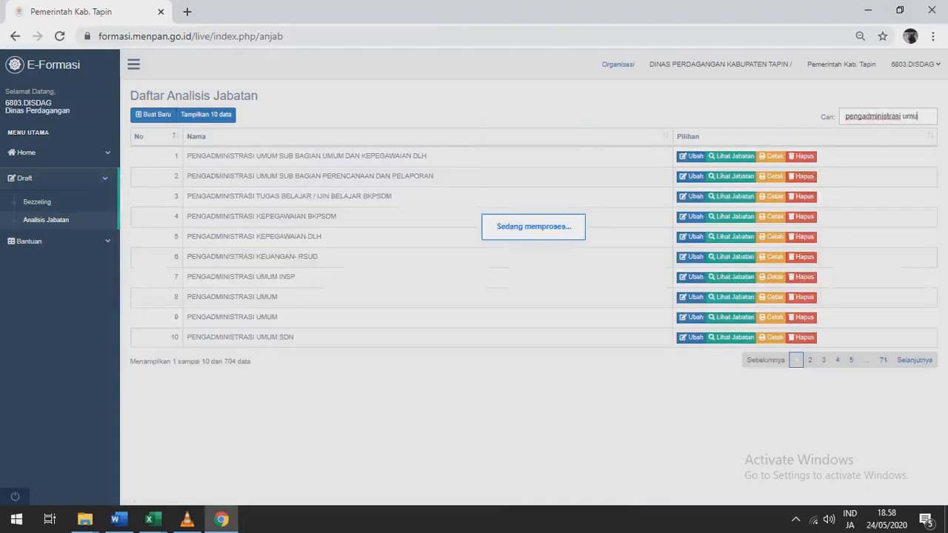
text(m)
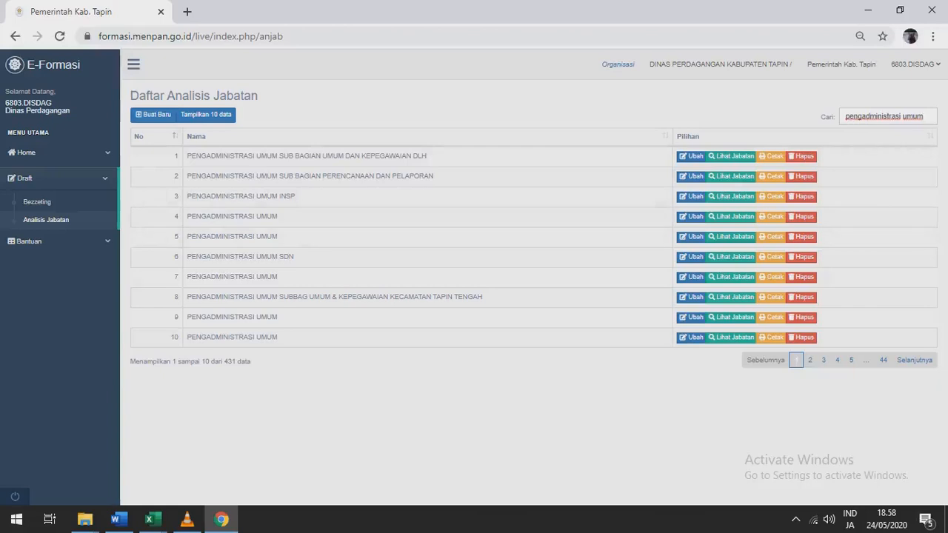
Start a new job analysis and enter "PENGADMINISTRASI UMUM - DISDAG" as its name
click(152, 114)
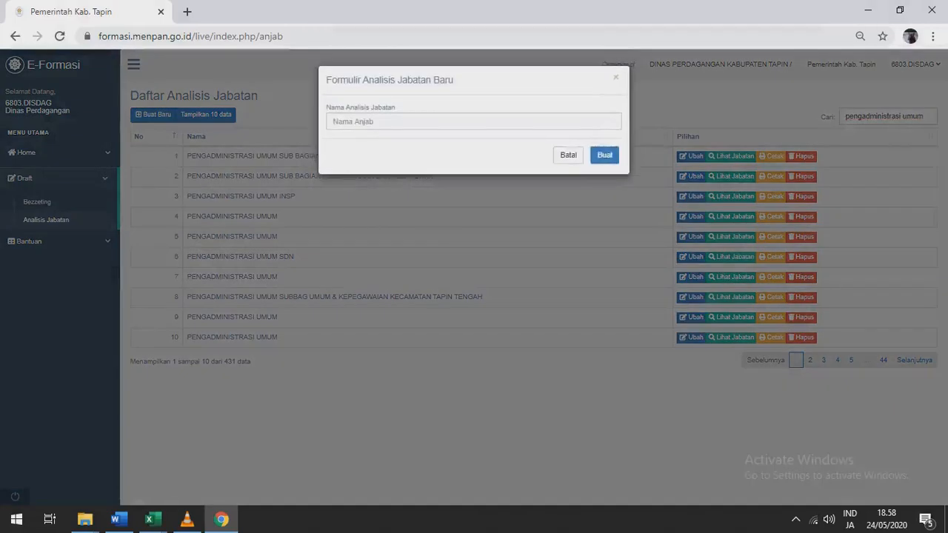
click(474, 121)
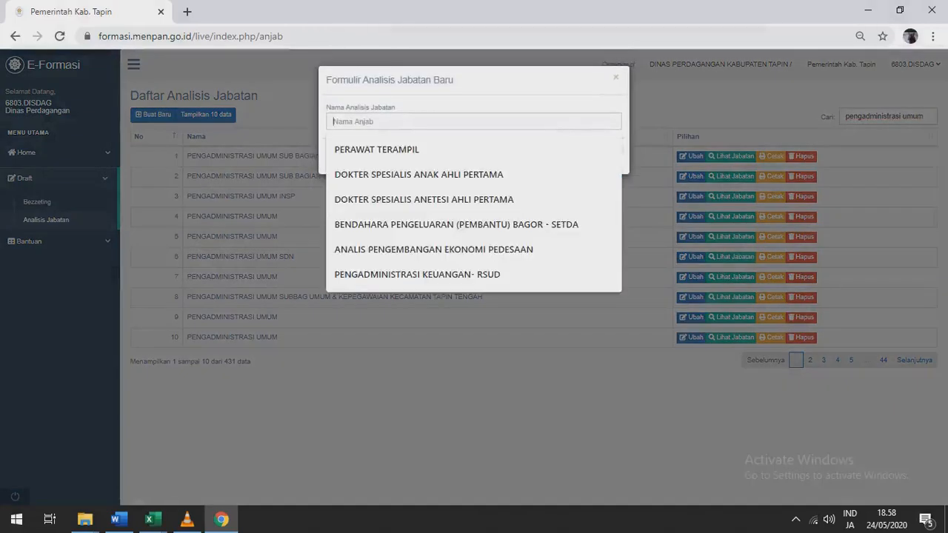
text(PENGA)
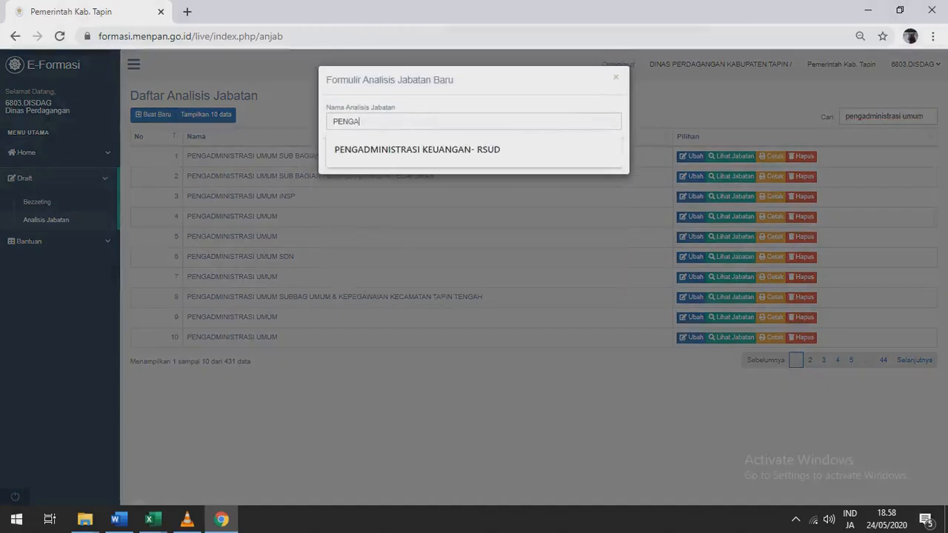
text(DMINISTRASI)
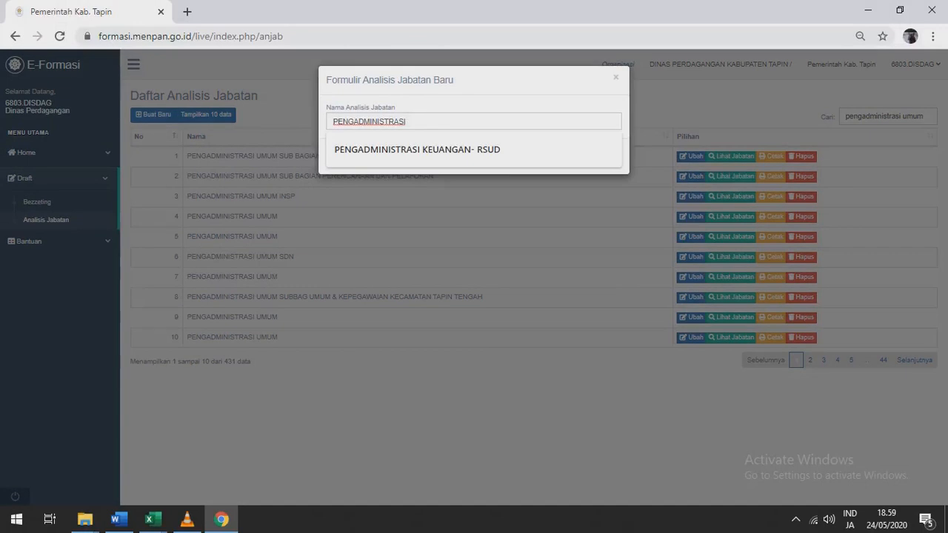
text(UMUM)
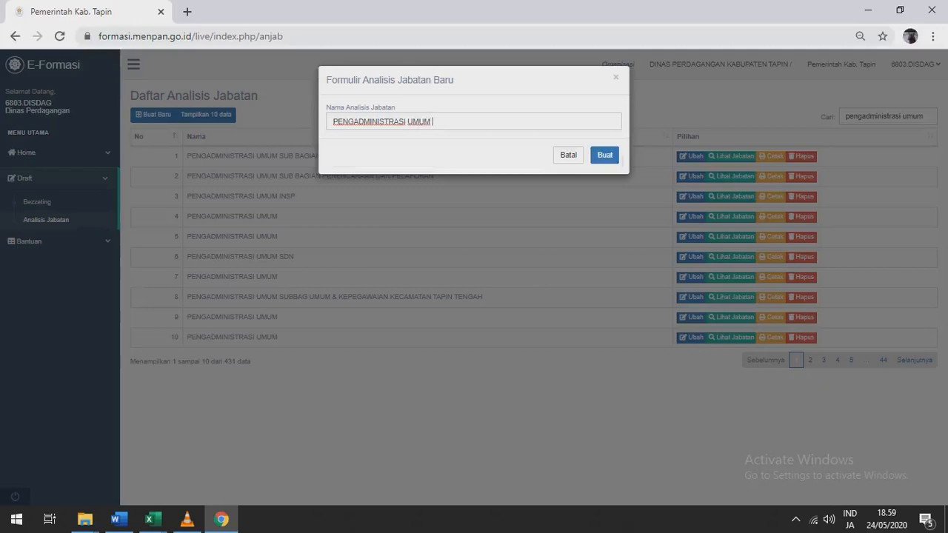
text(-)
text(DISDAG)
Replace the agency suffix in the new job analysis name with DISBUDPAR, and change it back to DISDAG
key(shift+Left)
key(shift+Left)
key(shift+Left)
key(shift+Left)
key(shift+Left)
key(BackSpace)
text(DISBUDPAR)
key(BackSpace)
key(BackSpace)
key(BackSpace)
key(BackSpace)
key(BackSpace)
key(BackSpace)
key(BackSpace)
key(BackSpace)
text(DE)
key(BackSpace)
text(ISDAG)
Create the PENGADMINISTRASI UMUM - DISDAG job analysis and place the cursor in its Iktisar Jabatan field
key(Return)
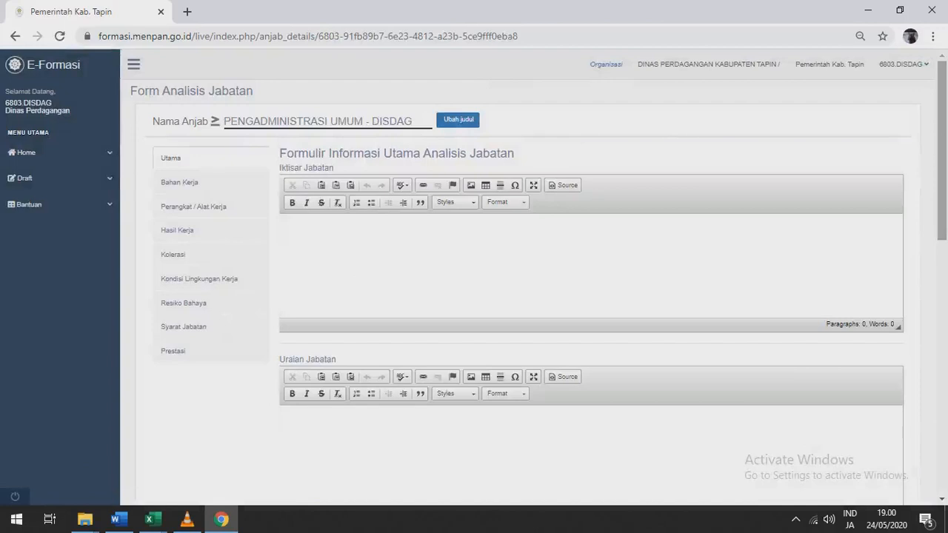
mouse_move(941, 150)
mouse_down()
mouse_move(942, 375)
mouse_move(942, 150)
mouse_up()
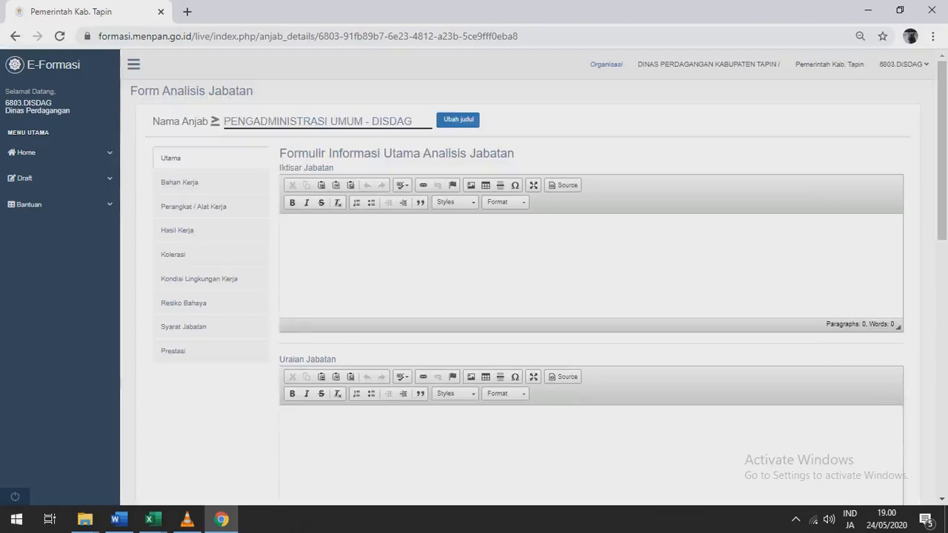
click(290, 229)
Go to the draft's Bezzeting structure and open the KEPALA DINAS PERDAGANGAN KABUPATEN TAPIN position for editing
click(26, 152)
click(24, 196)
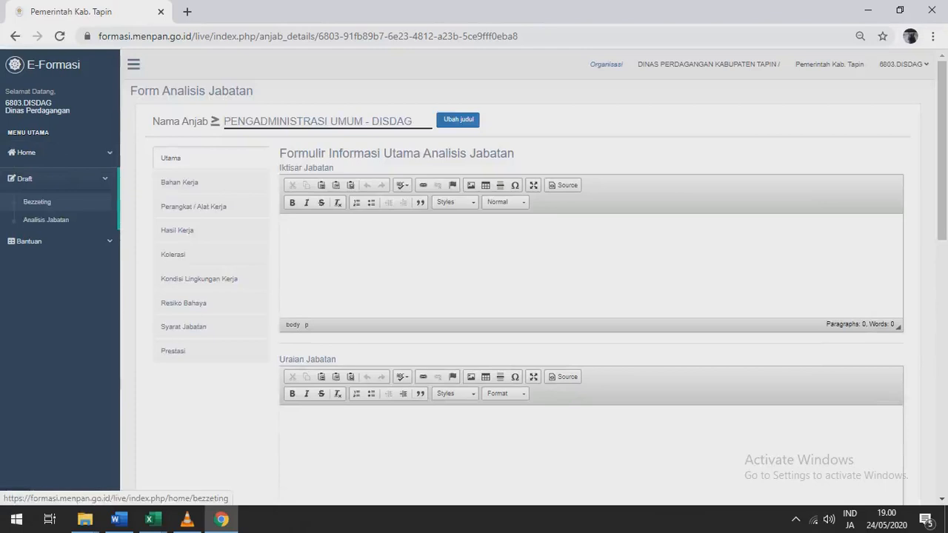
click(37, 201)
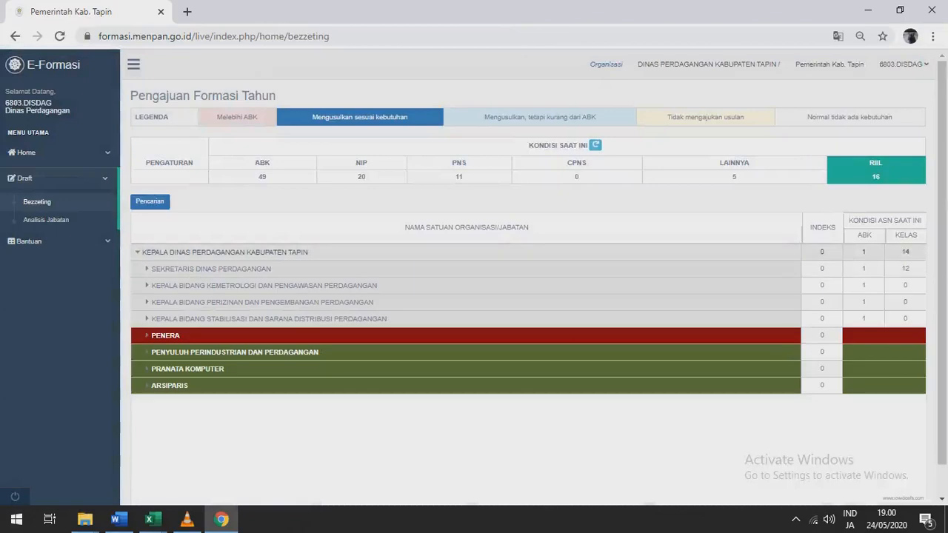
right_click(213, 254)
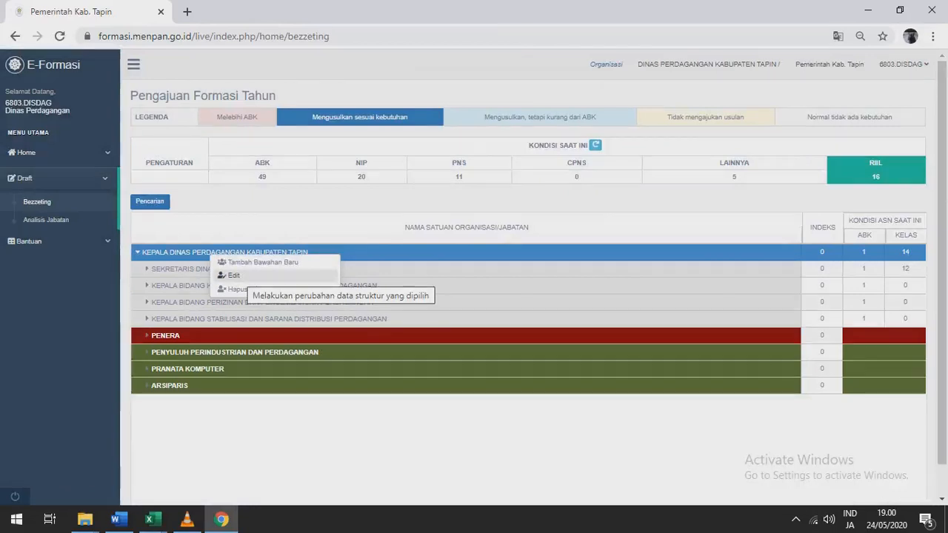
click(234, 276)
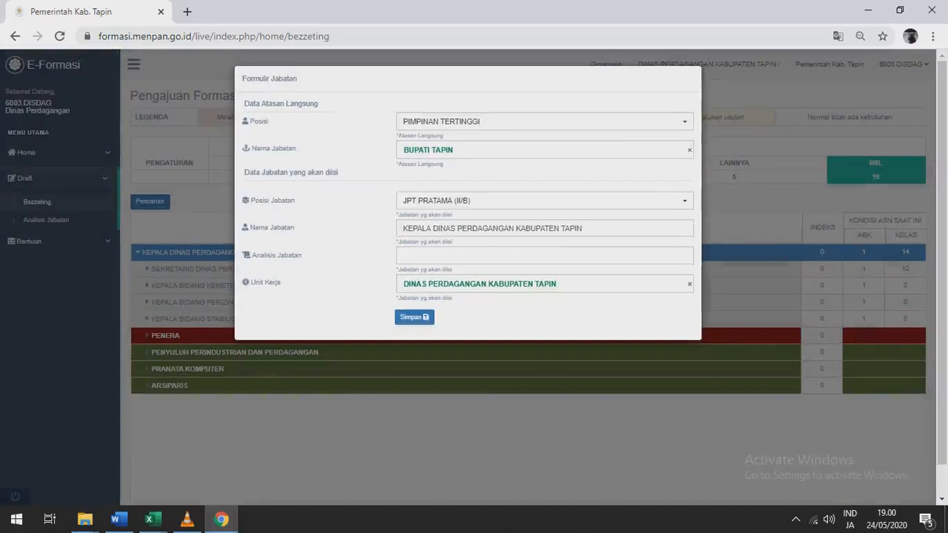
Set the position's Analisis Jabatan to KEPALA DINAS PERDAGANGAN KABUPATEN TAPIN and save Formulir Jabatan
click(545, 255)
text(KEPALA DINAS )
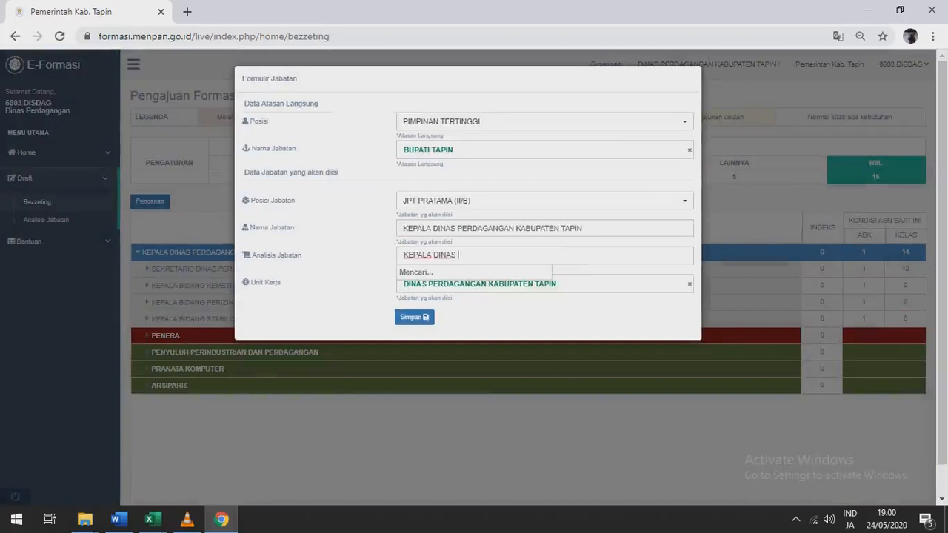
text(PERDAGA)
key(Return)
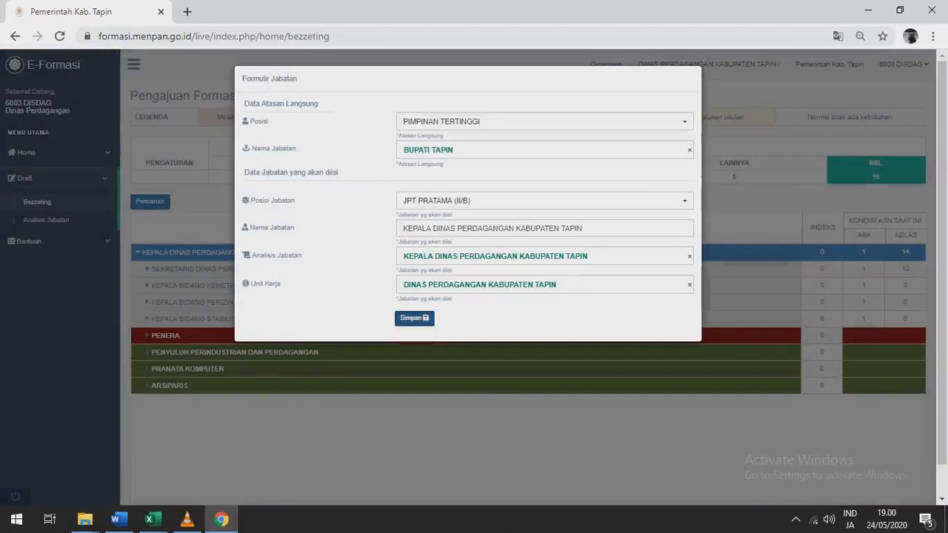
key(Return)
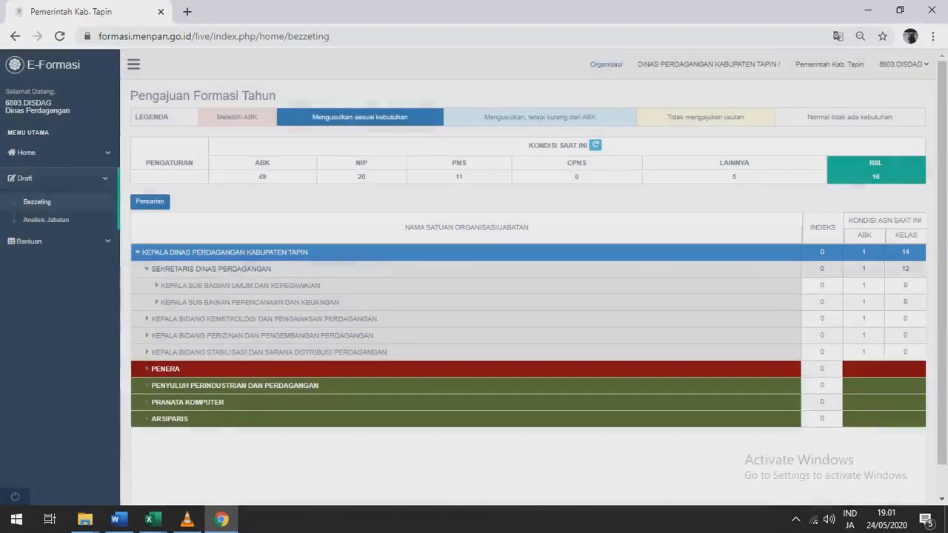
Open the PENGADMINISTRASI UMUM position under KEPALA SUB BAGIAN UMUM DAN KEPEGAWAIAN for editing
click(157, 285)
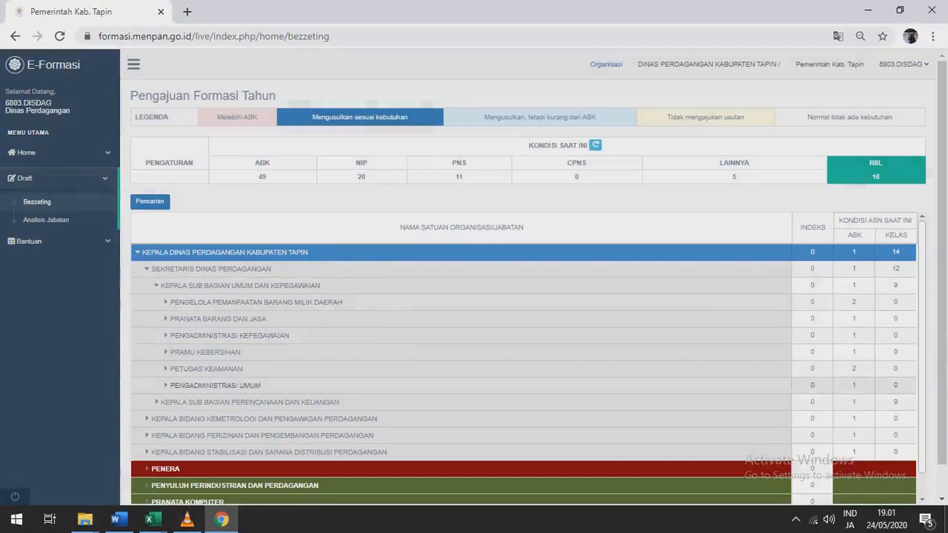
right_click(241, 384)
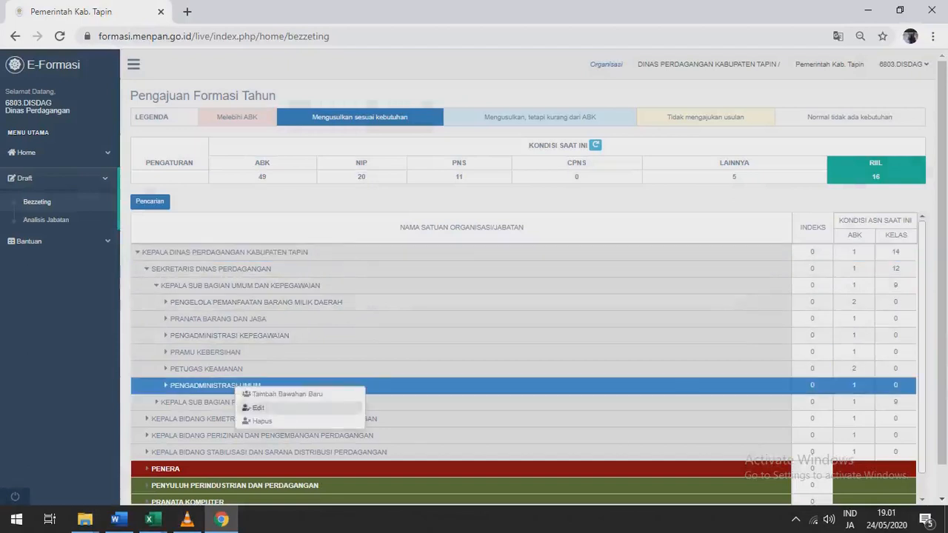
click(252, 406)
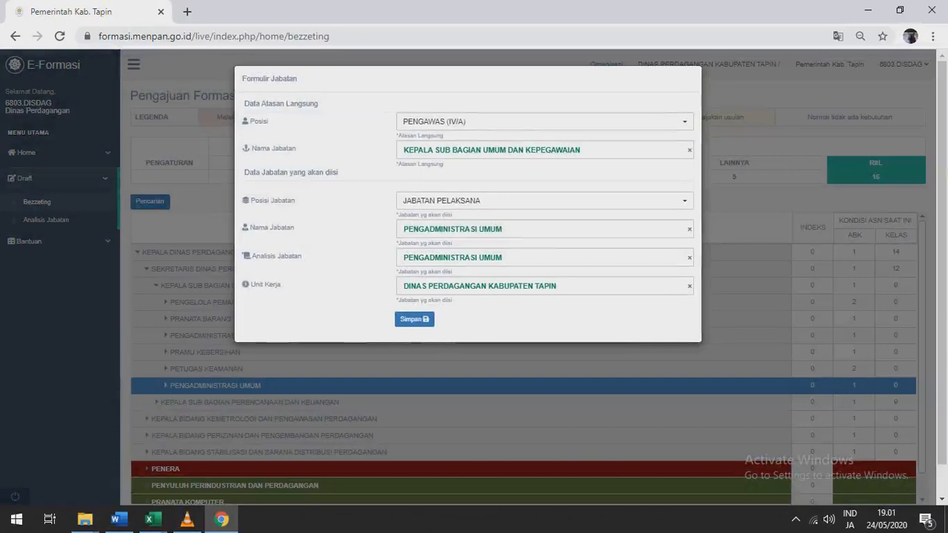
Replace the position's Analisis Jabatan with PENGADMINISTRASI UMUM - DISDAG and save Formulir Jabatan
click(689, 257)
text(PE)
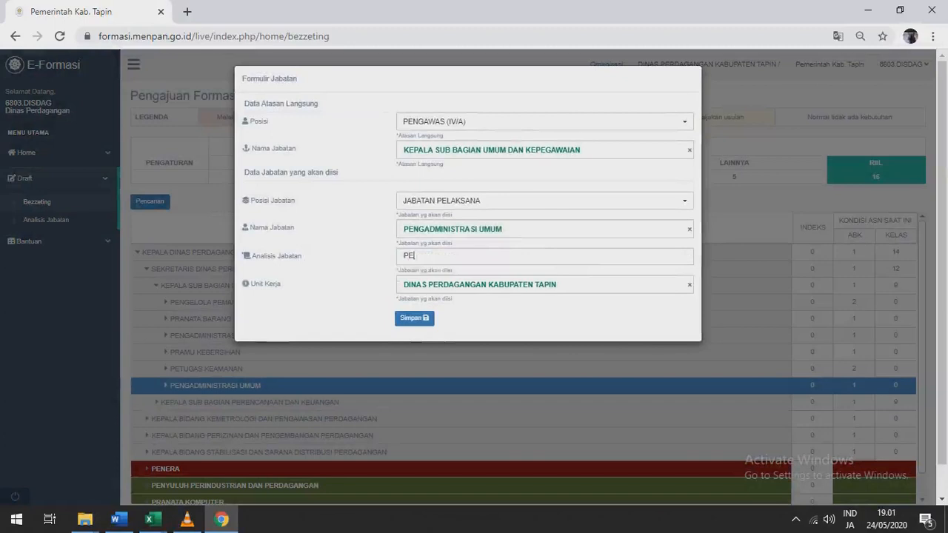
text(NGADMINISTRA)
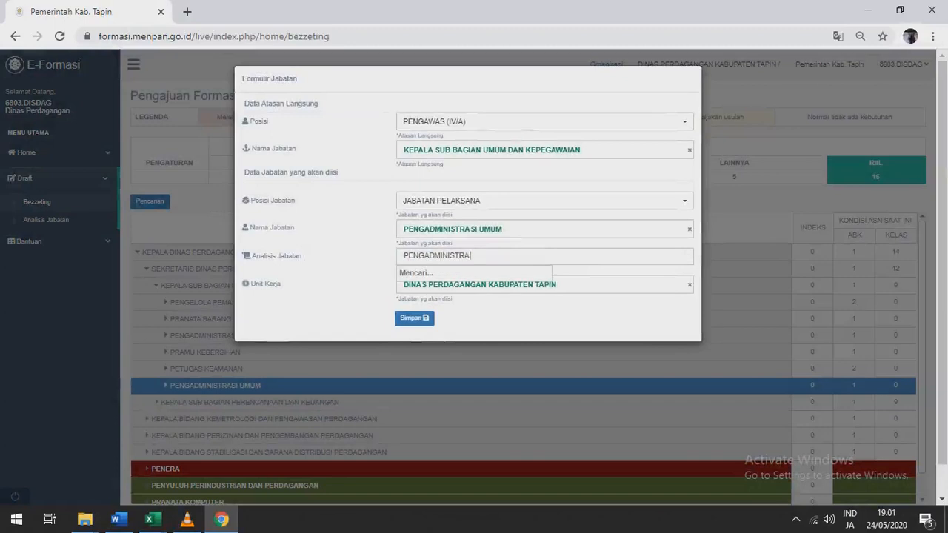
text(SI UMUM -)
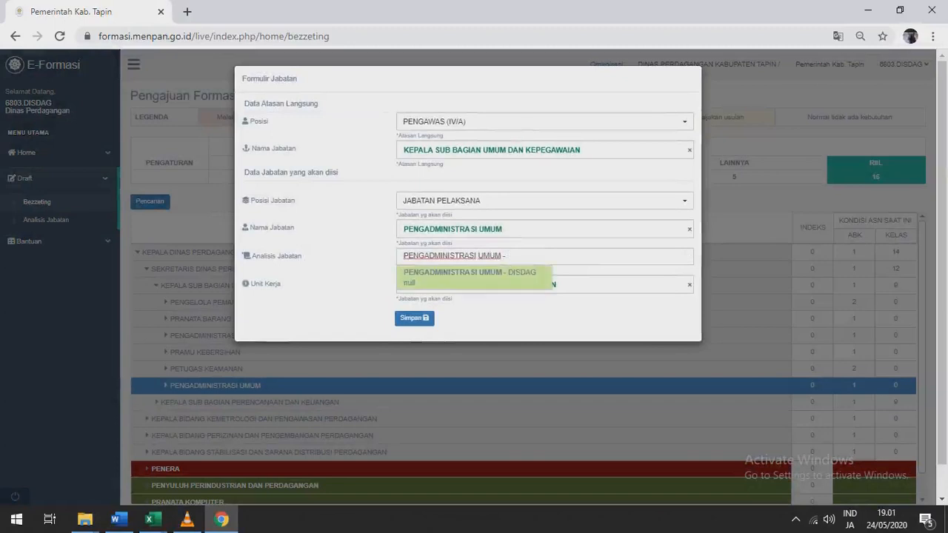
key(Return)
key(Tab)
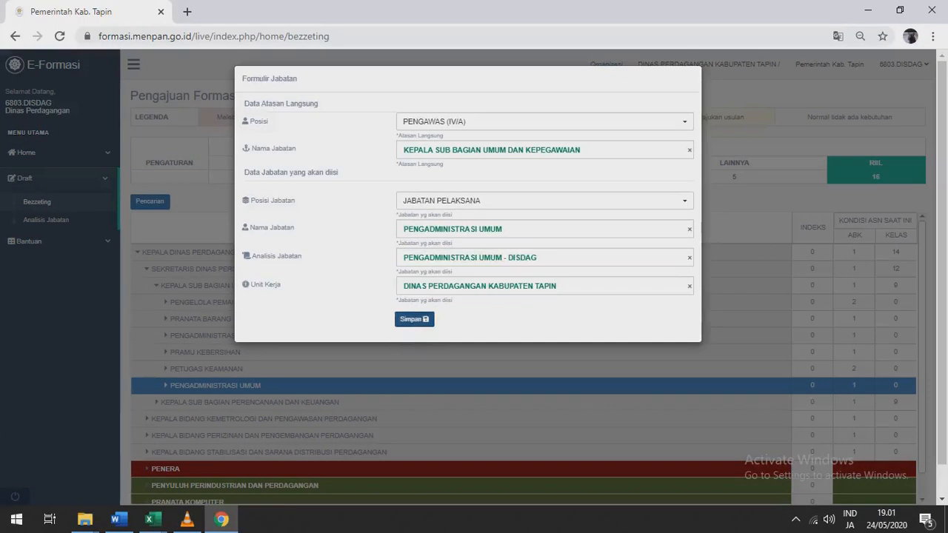
key(Return)
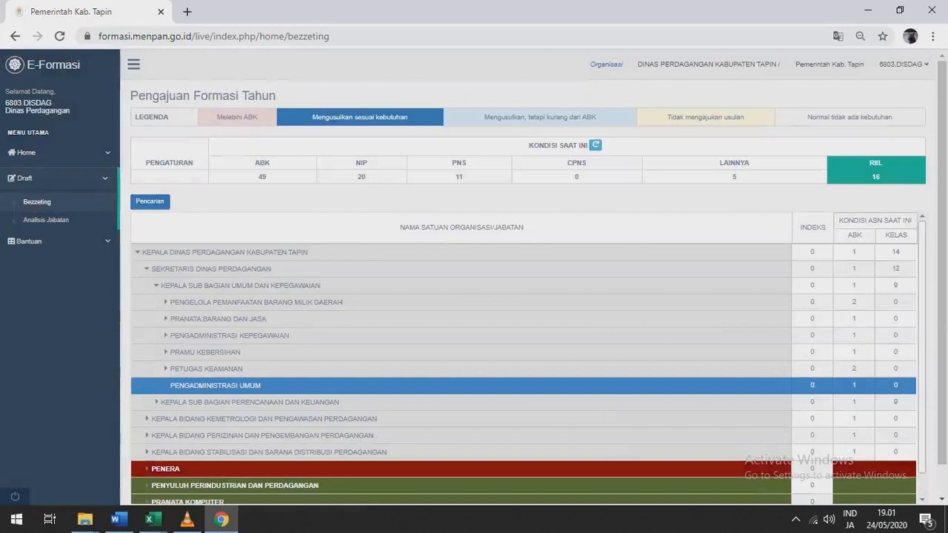
scroll(518, 274, down, 1)
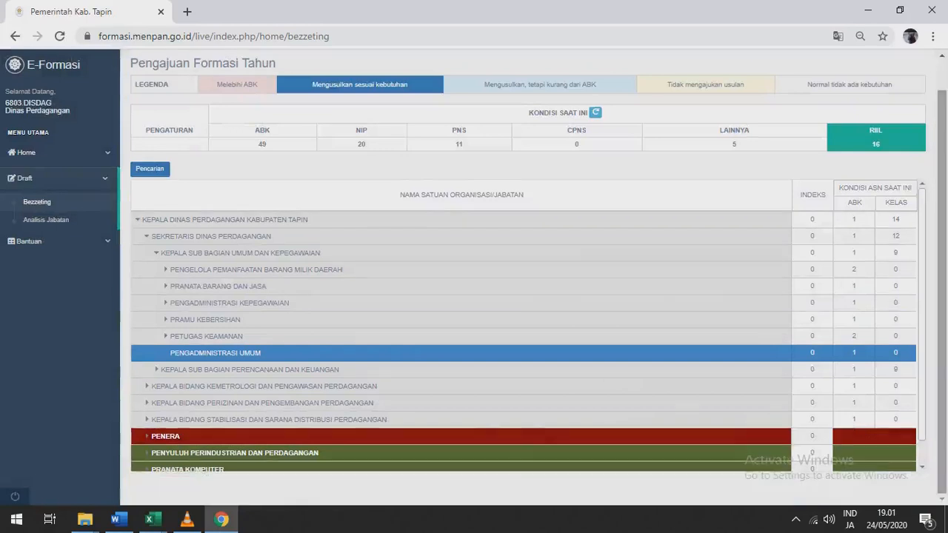